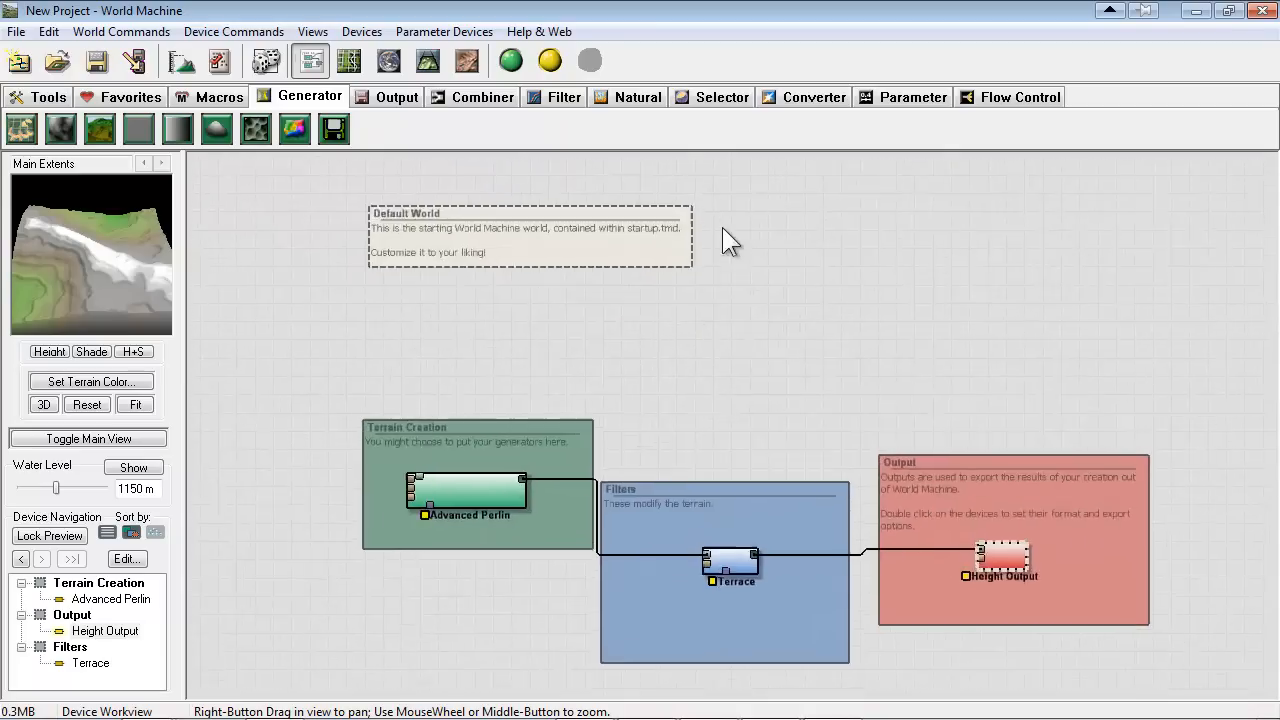
# Delete the default Advanced Perlin, Terrace and Height Output devices from the device workview
pyautogui.moveTo(974, 396); pyautogui.dragTo(639, 353, button='right')
pyautogui.scroll(1, 640, 355)
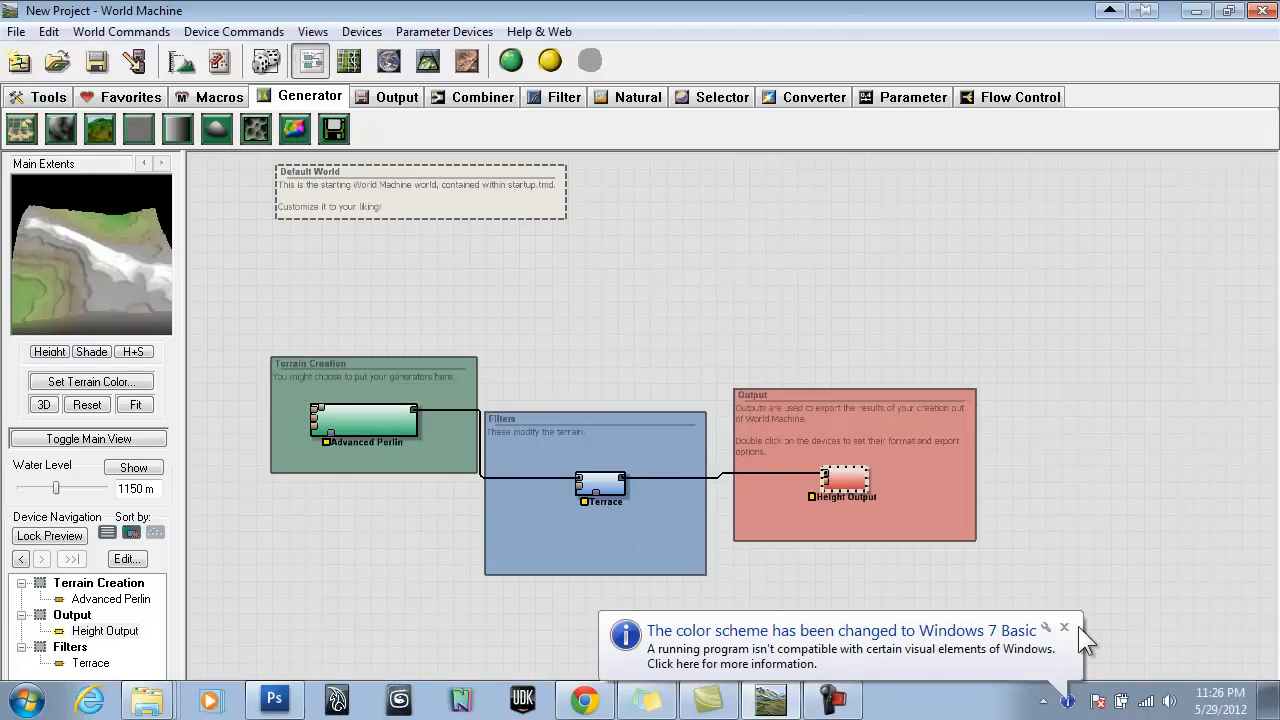
pyautogui.click(363, 420)
pyautogui.click(603, 486)
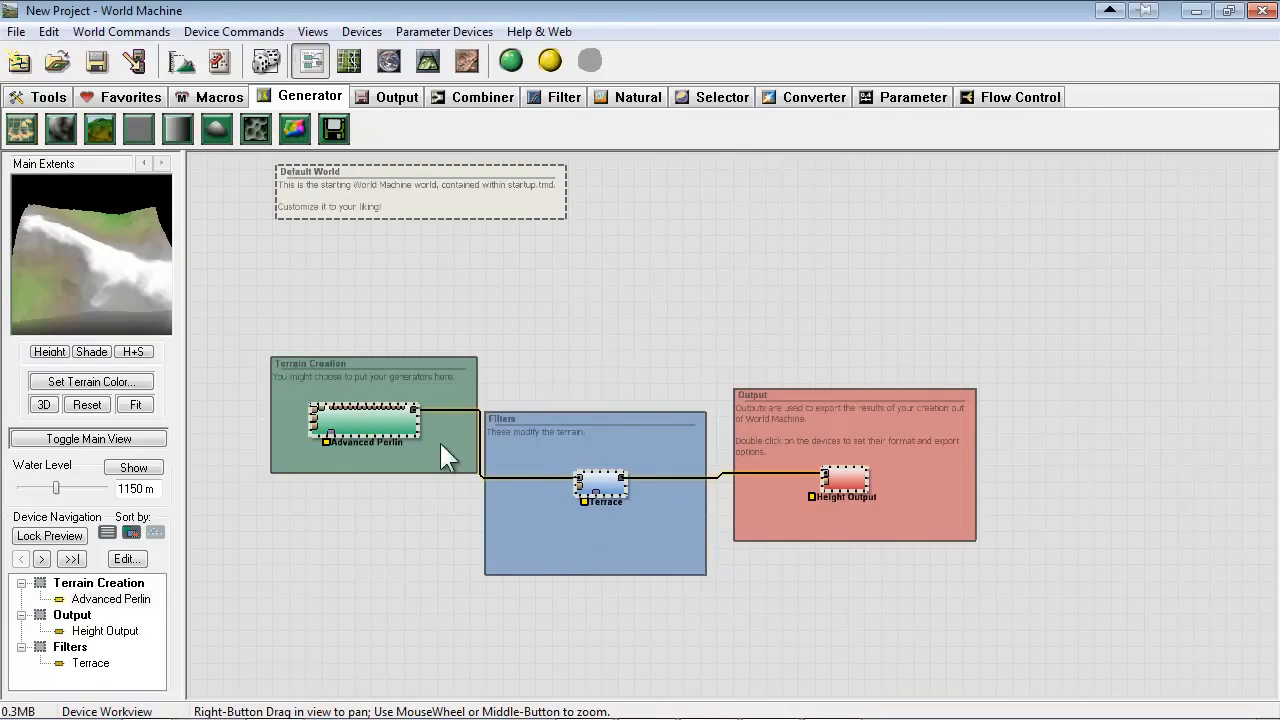
pyautogui.press('Delete')
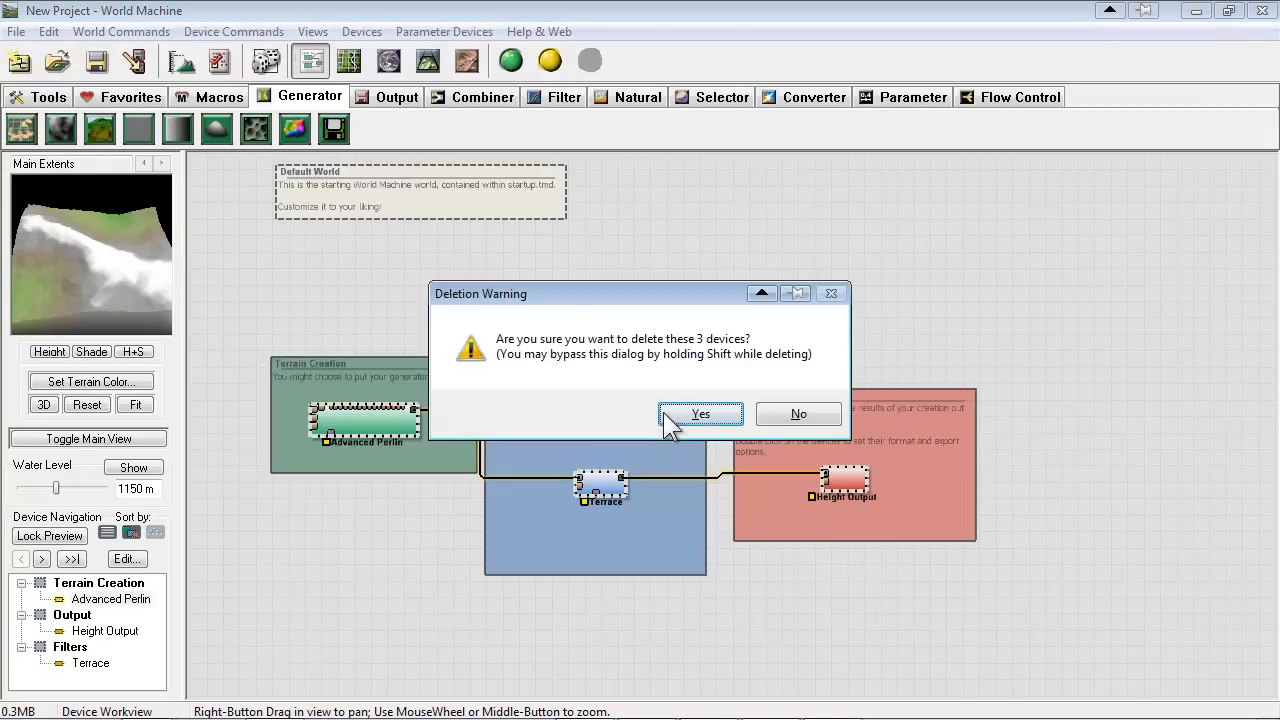
pyautogui.click(700, 414)
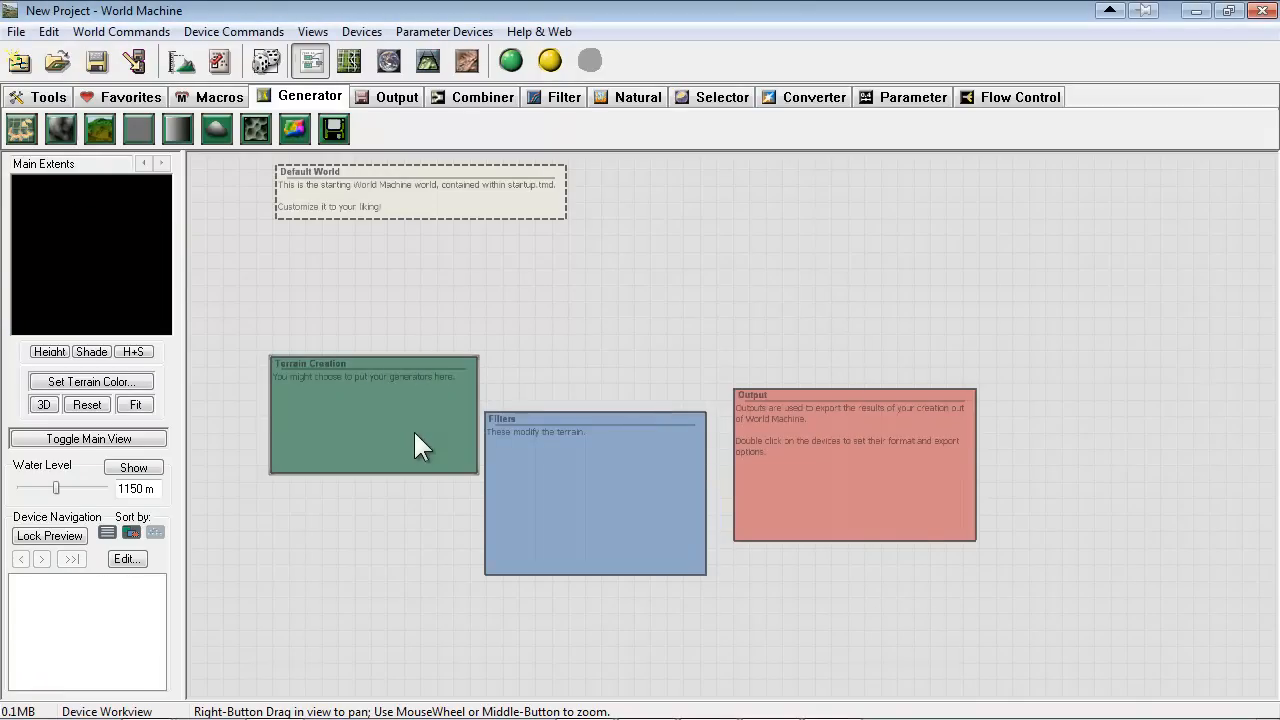
# Remove the Terrain Creation, Filters and Output group boxes and the Default World note to empty the workview
pyautogui.press('Delete')
pyautogui.click(550, 505)
pyautogui.press('Delete')
pyautogui.click(824, 460)
pyautogui.press('Delete')
pyautogui.click(435, 204)
pyautogui.press('Delete')
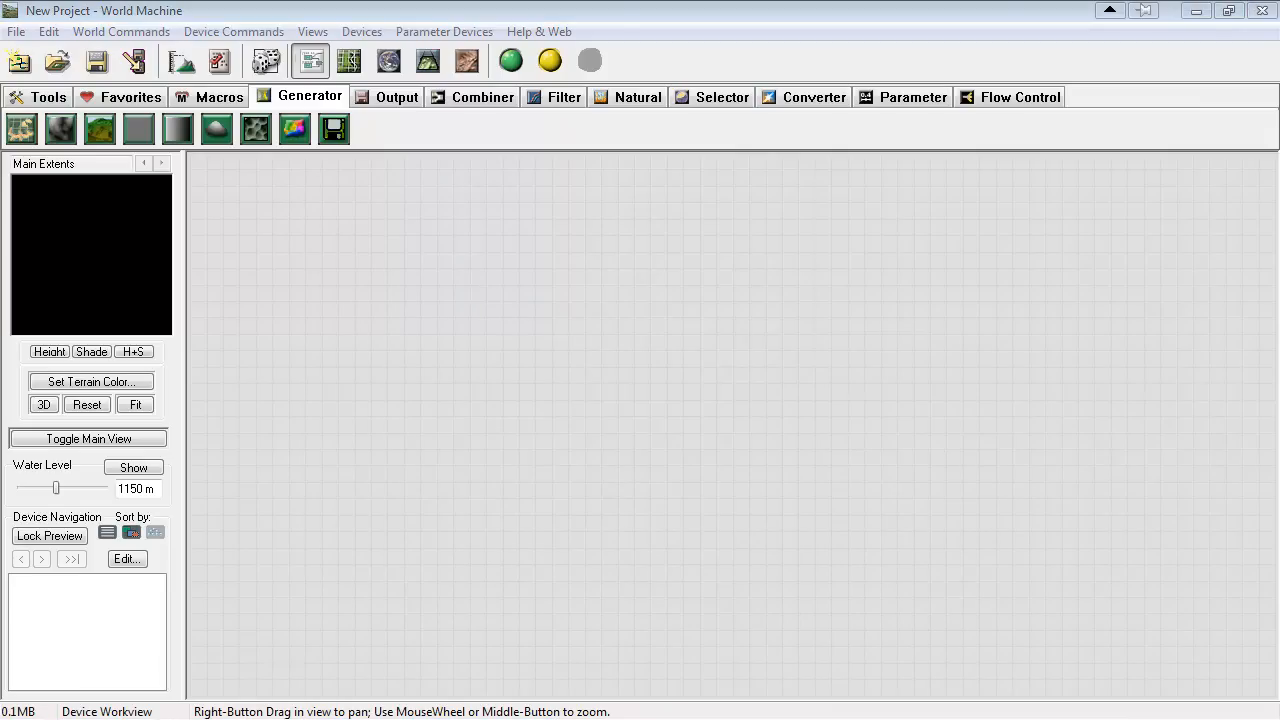
# Place a File Input generator device in the upper part of the empty workview
pyautogui.click(337, 141)
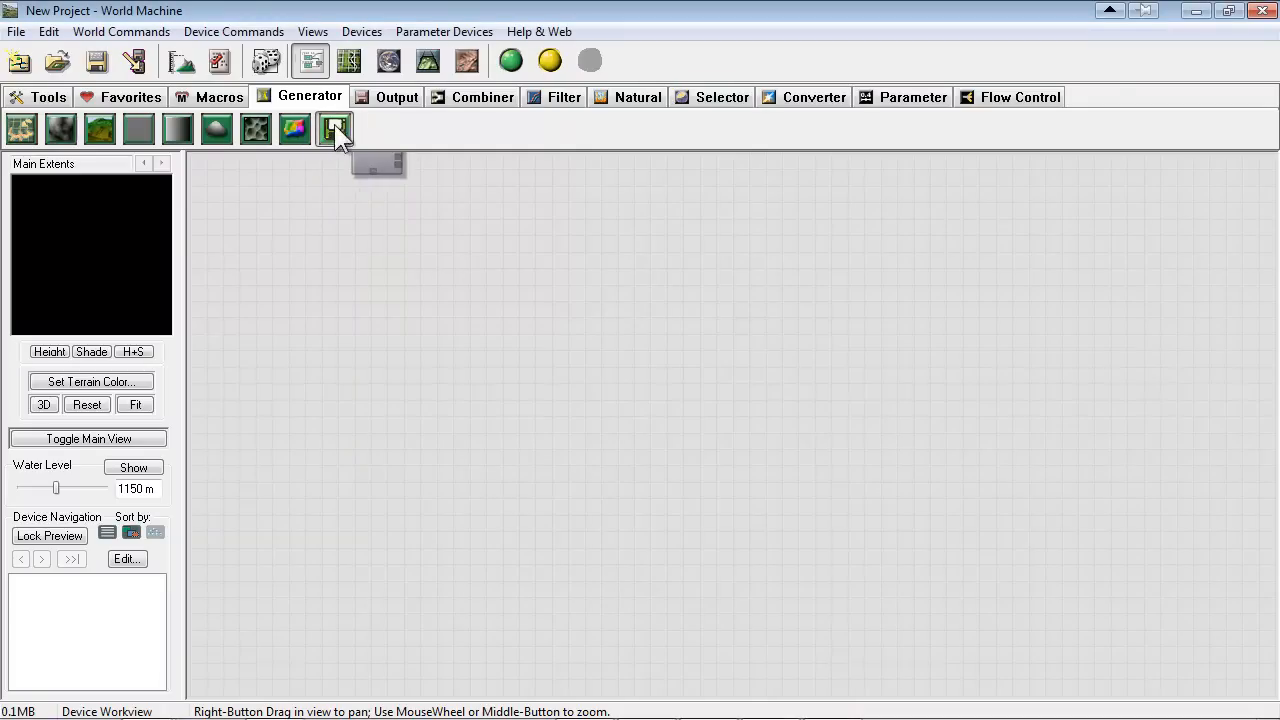
pyautogui.click(381, 282)
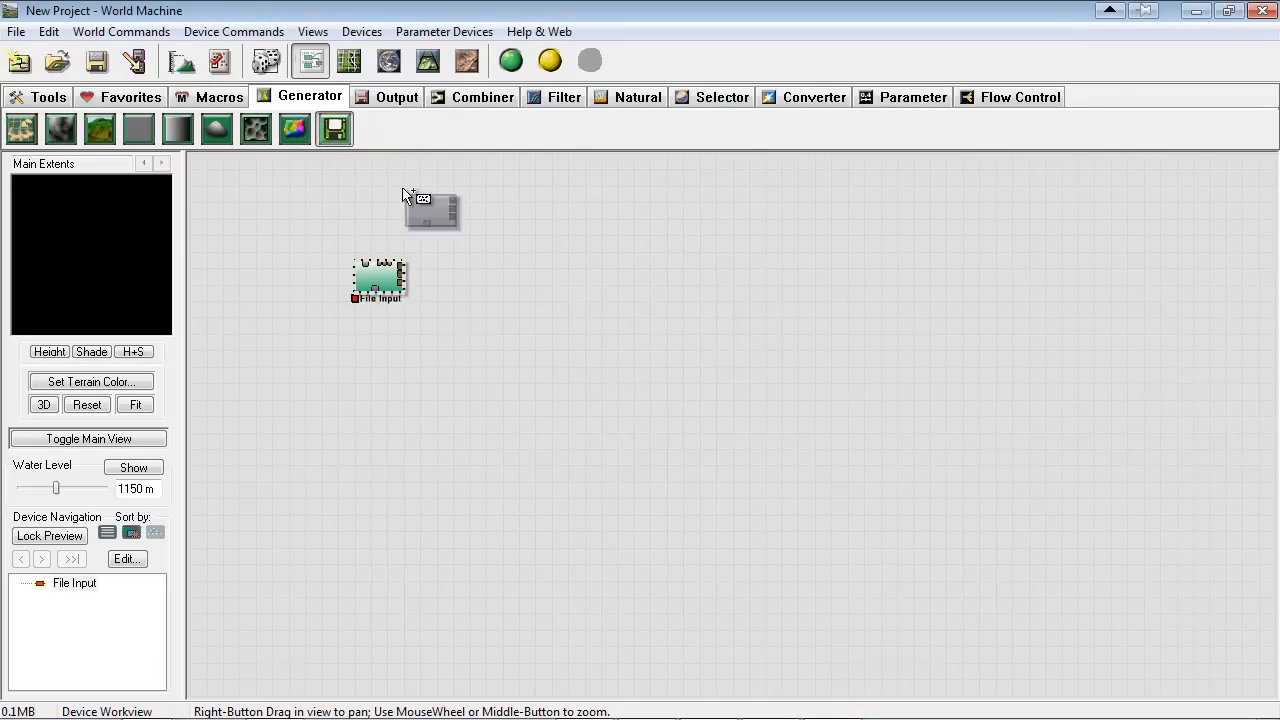
pyautogui.click(336, 136)
pyautogui.moveTo(388, 282)
pyautogui.mouseDown()
pyautogui.moveTo(713, 290)
pyautogui.moveTo(317, 271)
pyautogui.moveTo(402, 266)
pyautogui.moveTo(382, 285)
pyautogui.mouseUp()
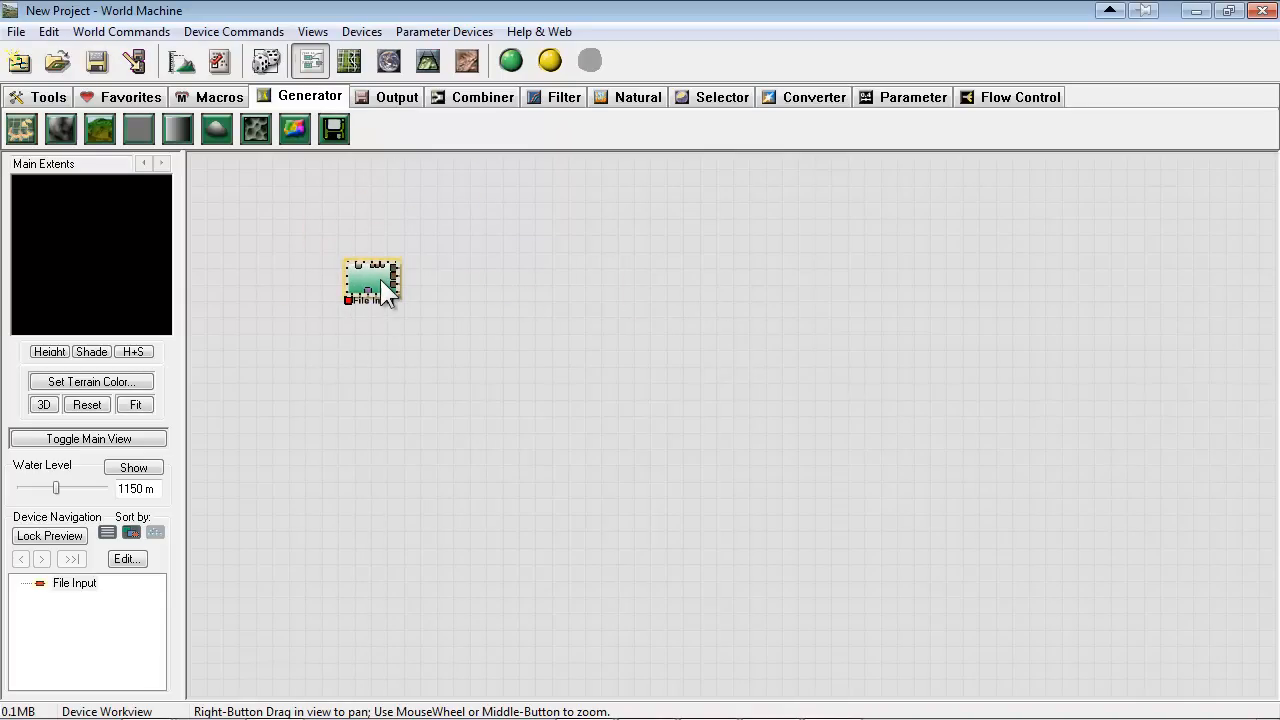
# Load the VoronoiPerlinHills BMP height map from the HeightMaps folder into the File Input device
pyautogui.doubleClick(380, 279)
pyautogui.moveTo(517, 211); pyautogui.dragTo(738, 186)
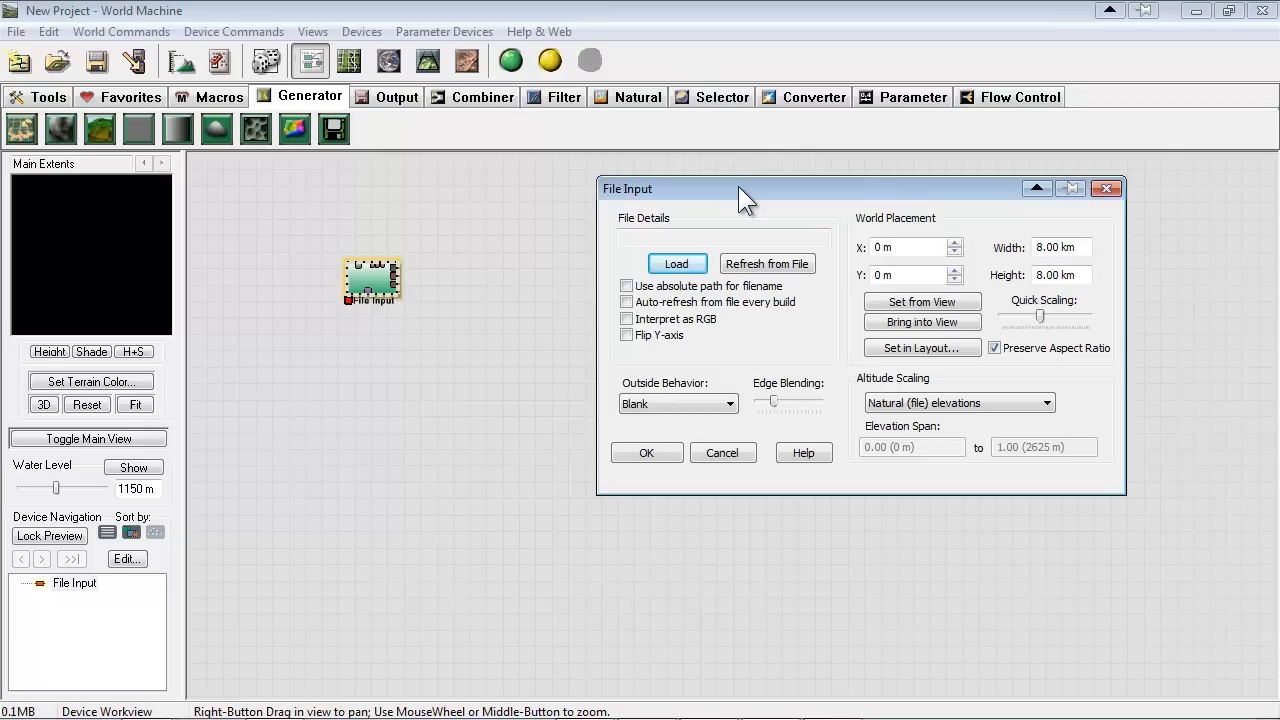
pyautogui.moveTo(738, 186); pyautogui.dragTo(700, 194)
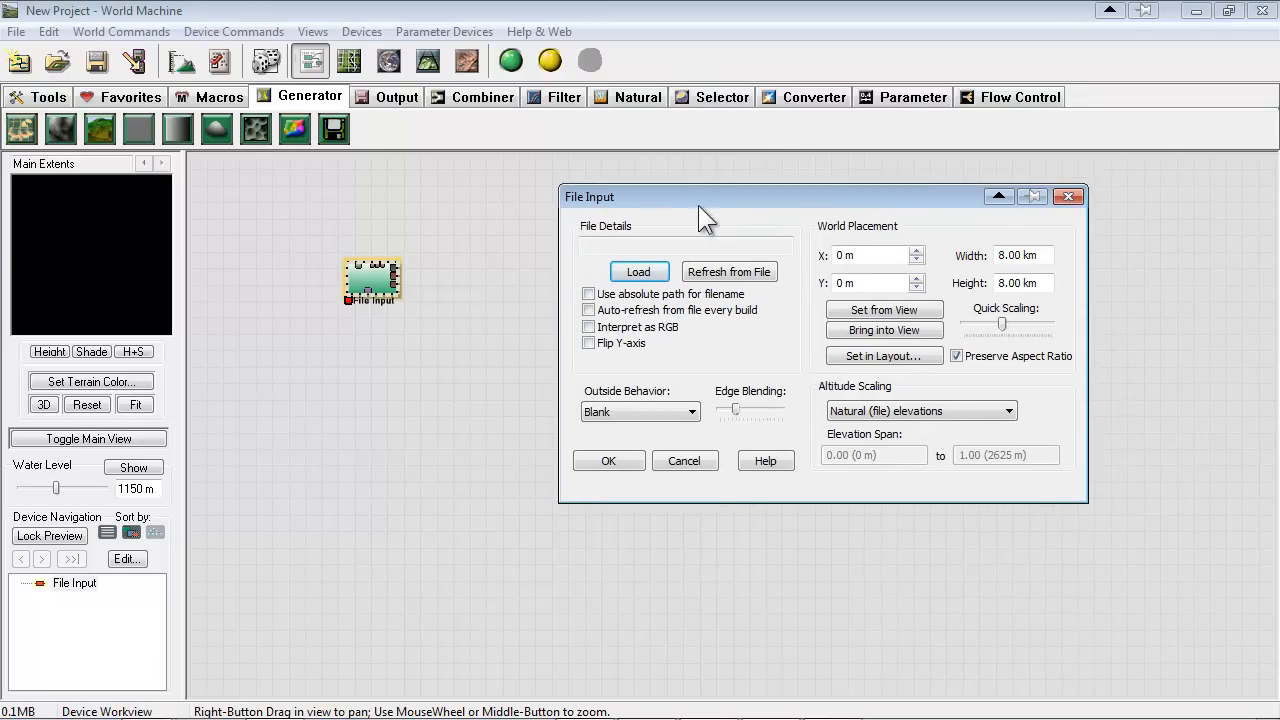
pyautogui.click(641, 274)
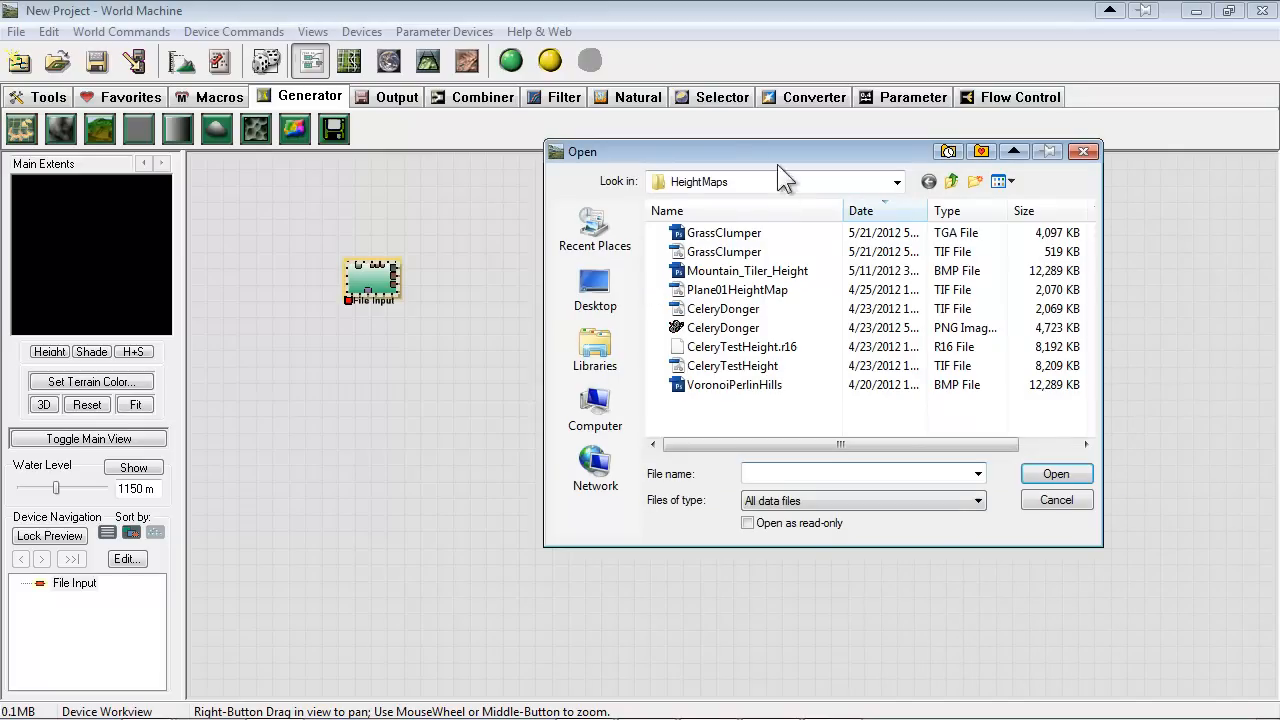
pyautogui.click(700, 271)
pyautogui.click(715, 290)
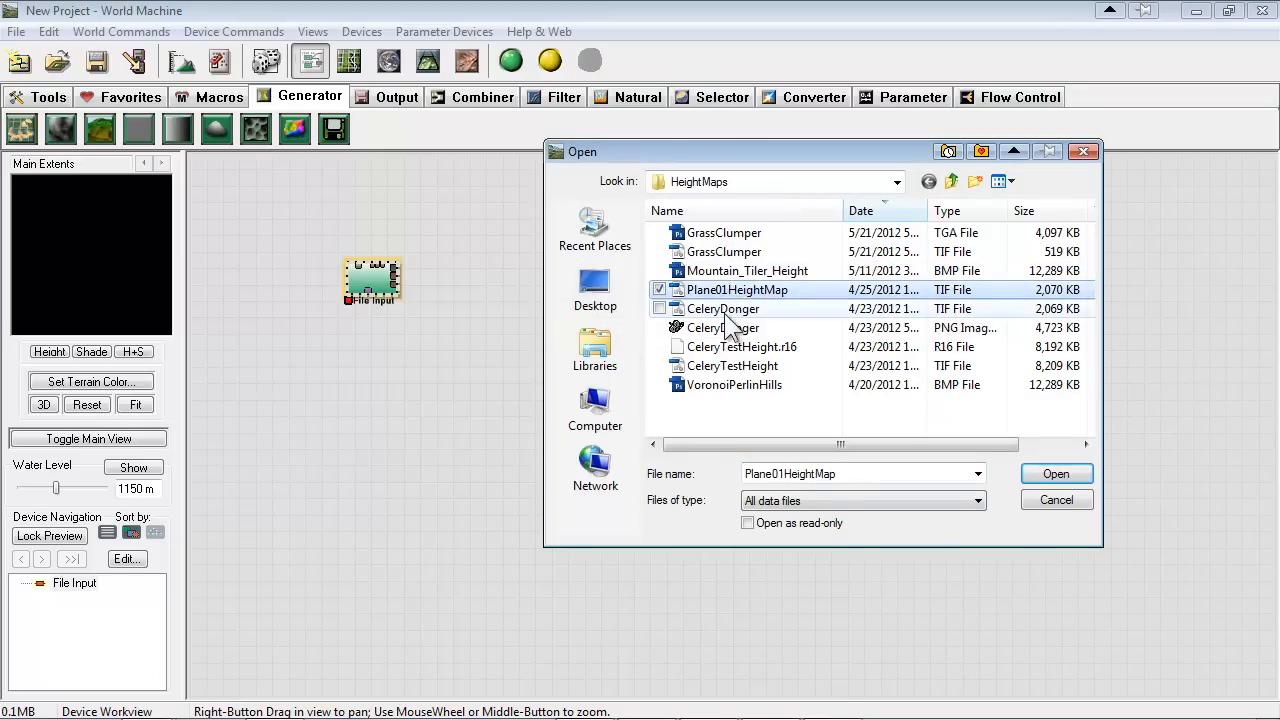
pyautogui.click(724, 309)
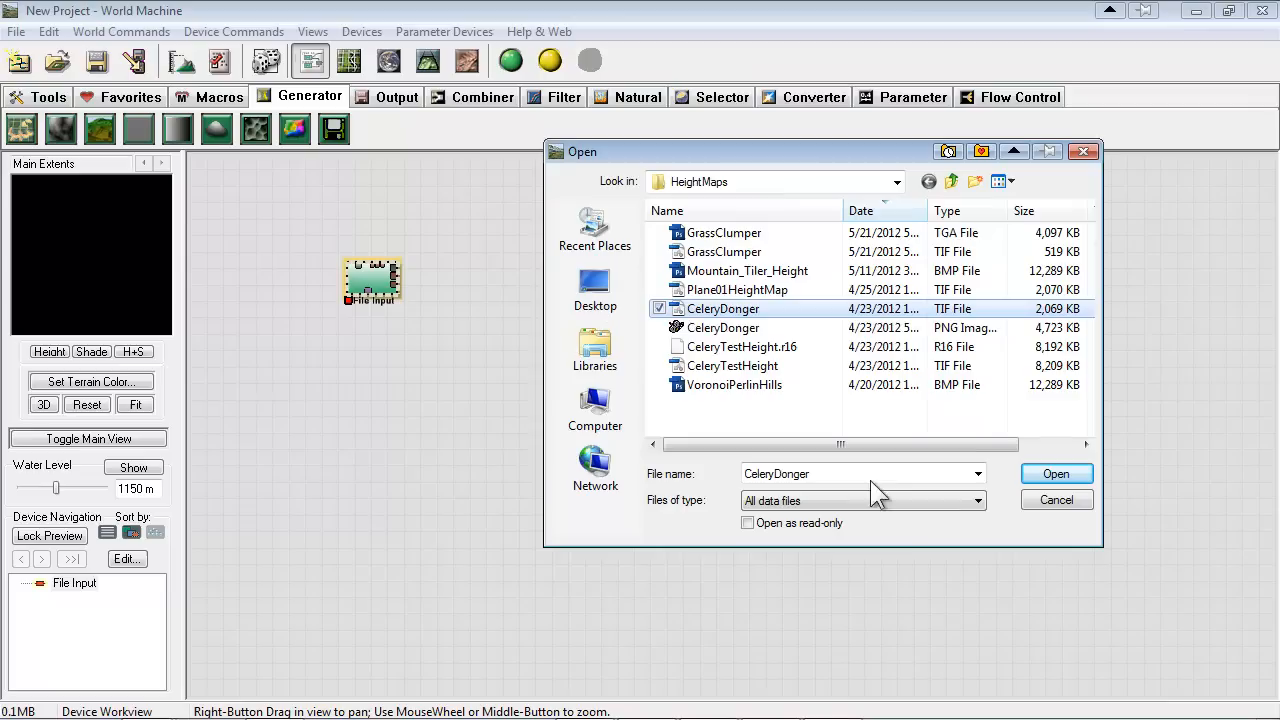
pyautogui.click(734, 385)
pyautogui.click(1056, 473)
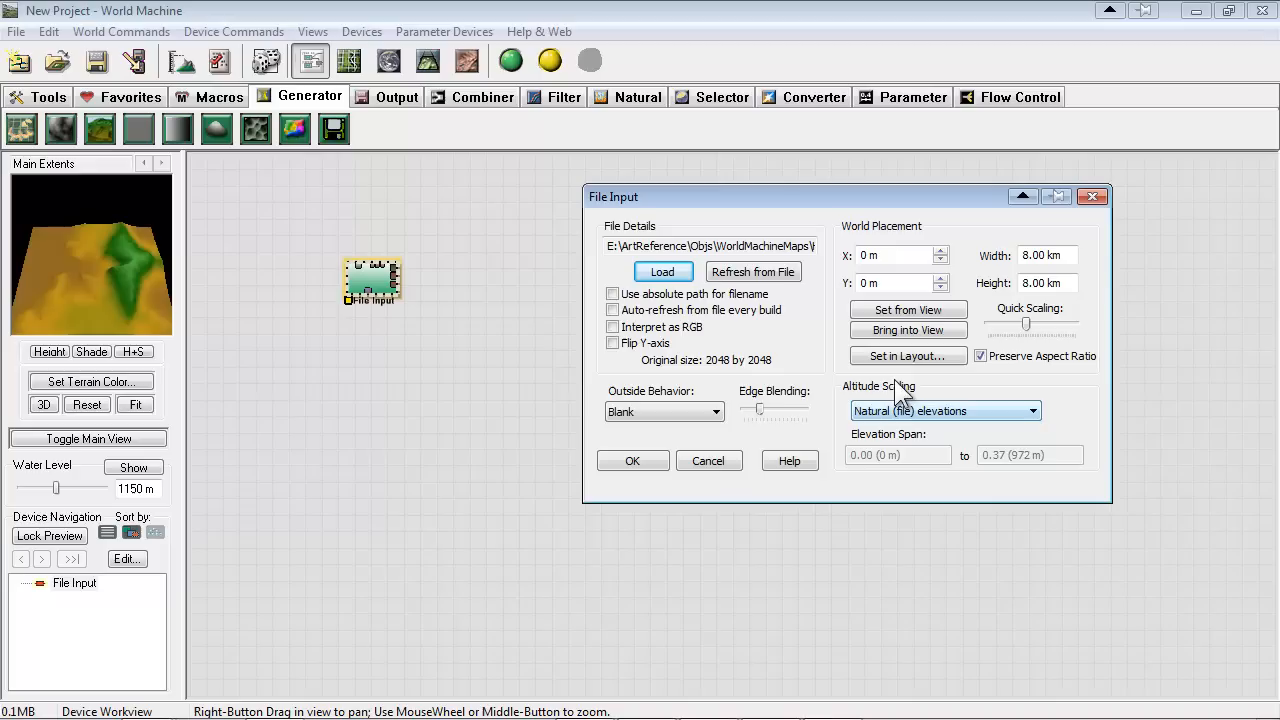
# Try Full range altitude scaling, and switch it to a specific range with an upper elevation of 1400 m
pyautogui.click(985, 412)
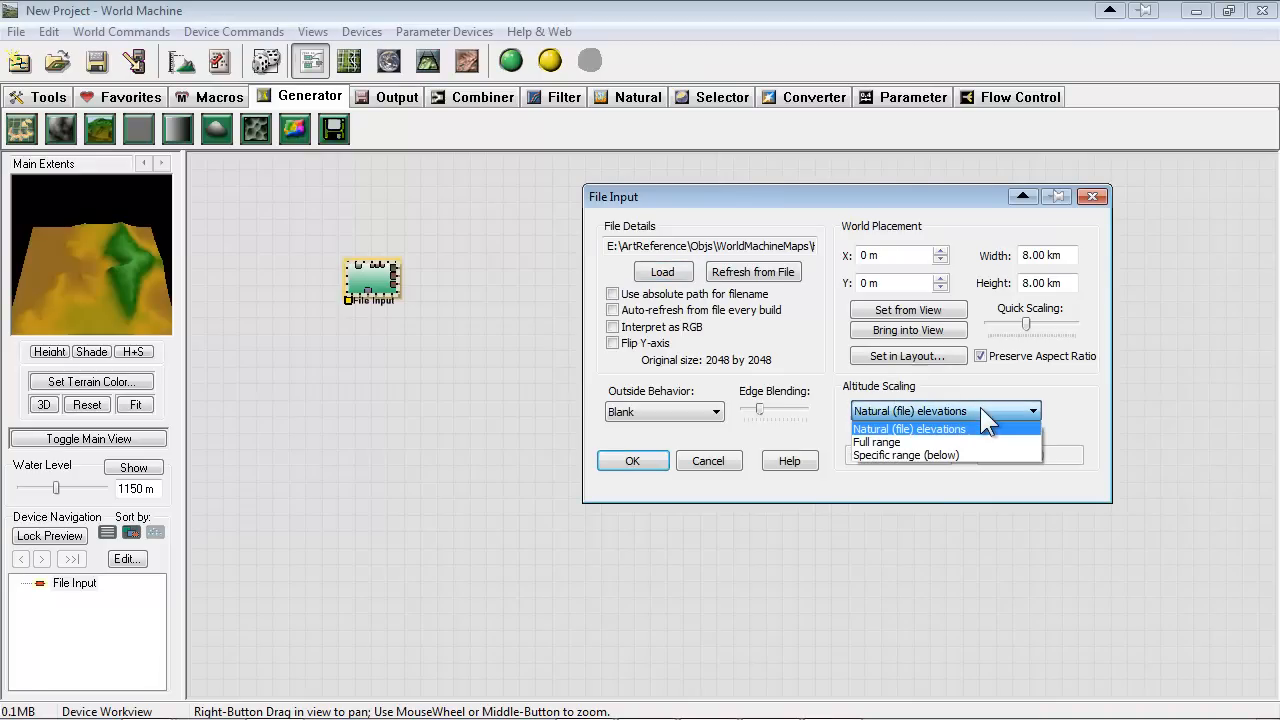
pyautogui.click(901, 443)
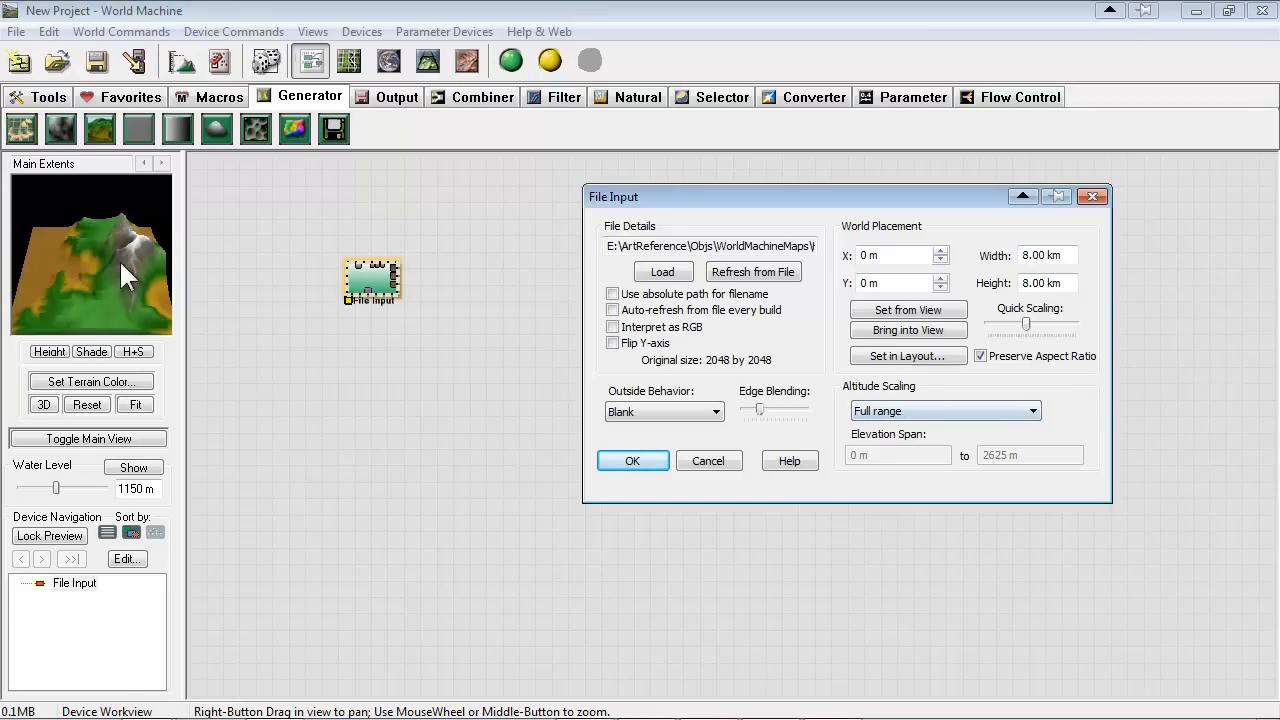
pyautogui.click(898, 410)
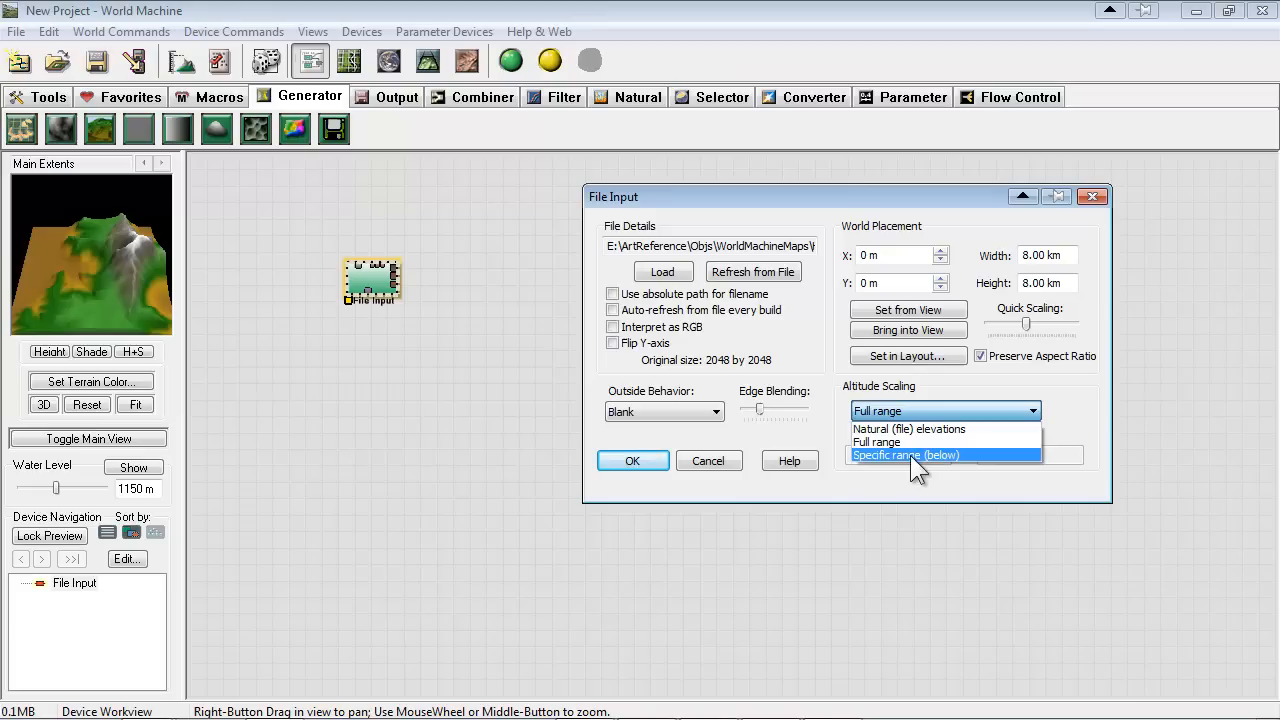
pyautogui.click(869, 456)
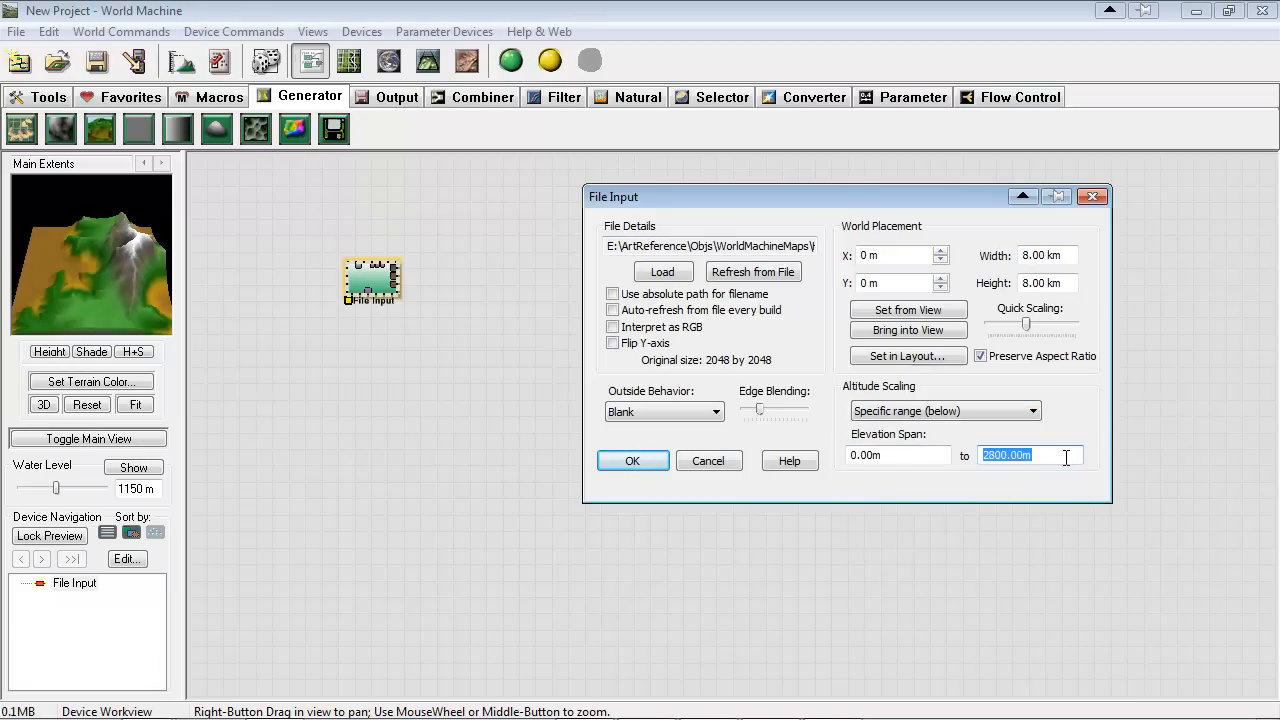
pyautogui.write('1400')
pyautogui.press('Return')
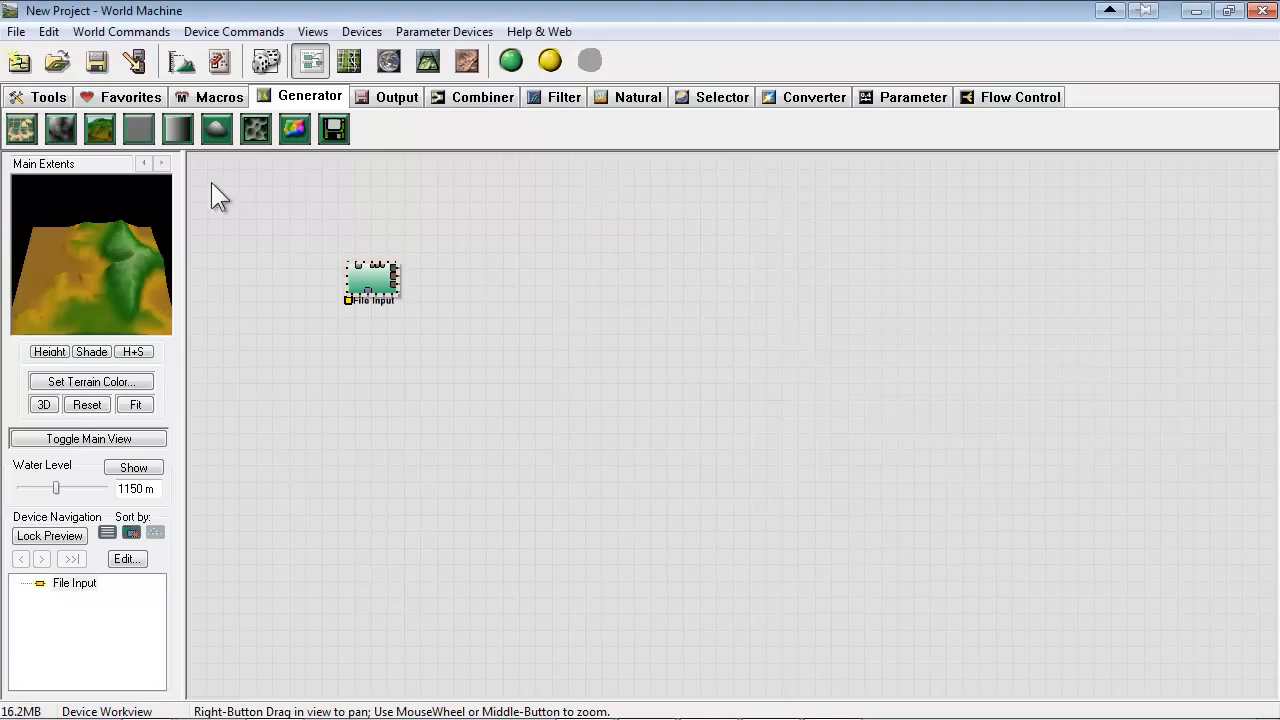
# Set the File Input device's altitude scaling to Full range and accept its settings
pyautogui.doubleClick(390, 275)
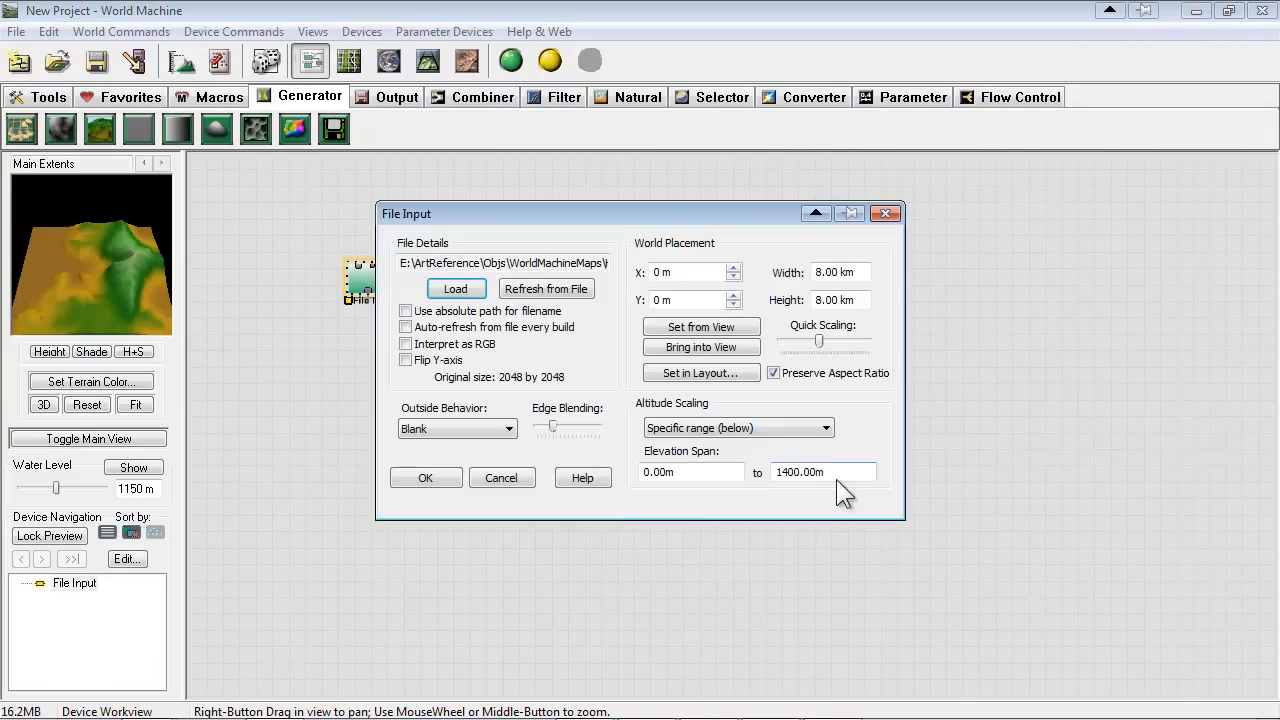
pyautogui.click(768, 428)
pyautogui.click(736, 462)
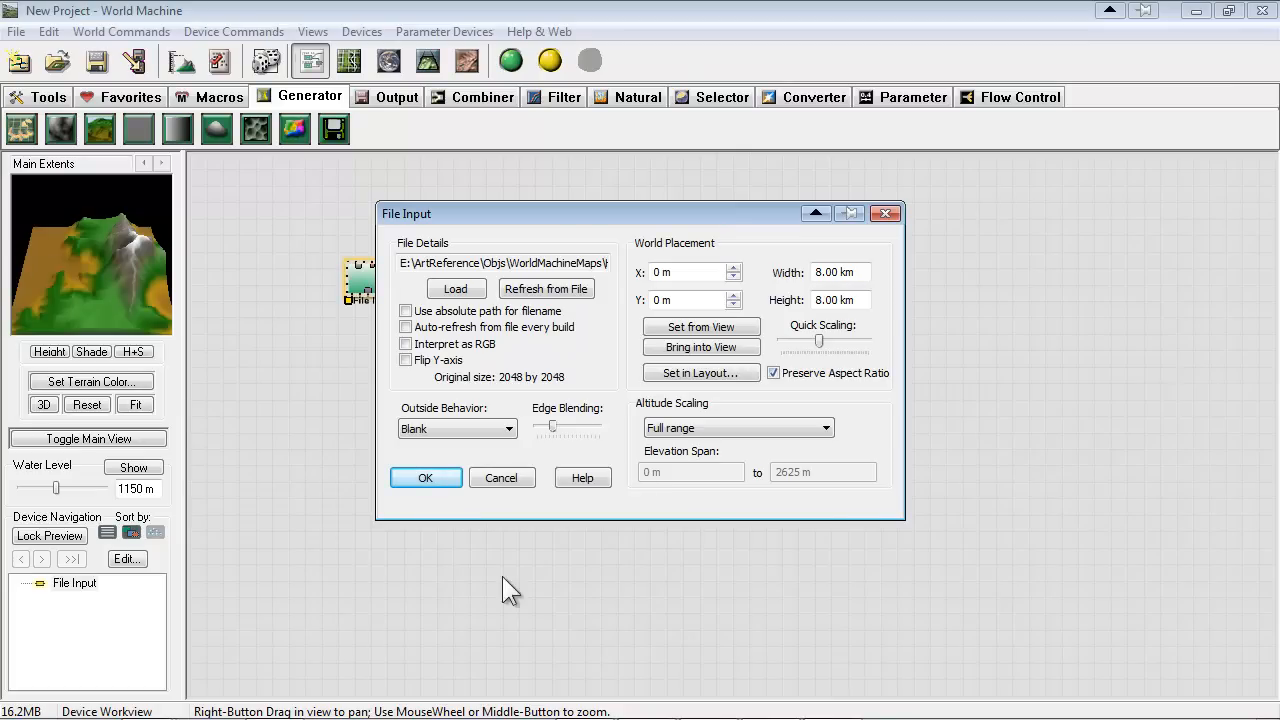
pyautogui.moveTo(558, 210); pyautogui.dragTo(909, 167)
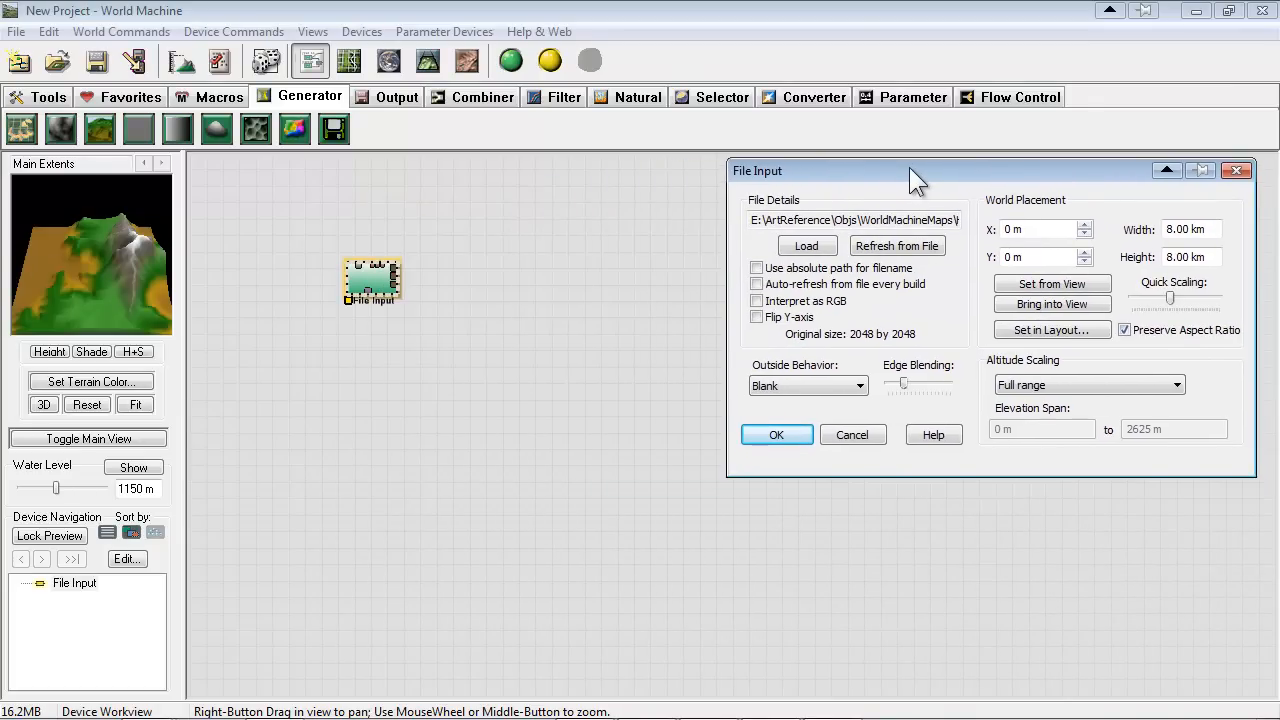
pyautogui.click(777, 435)
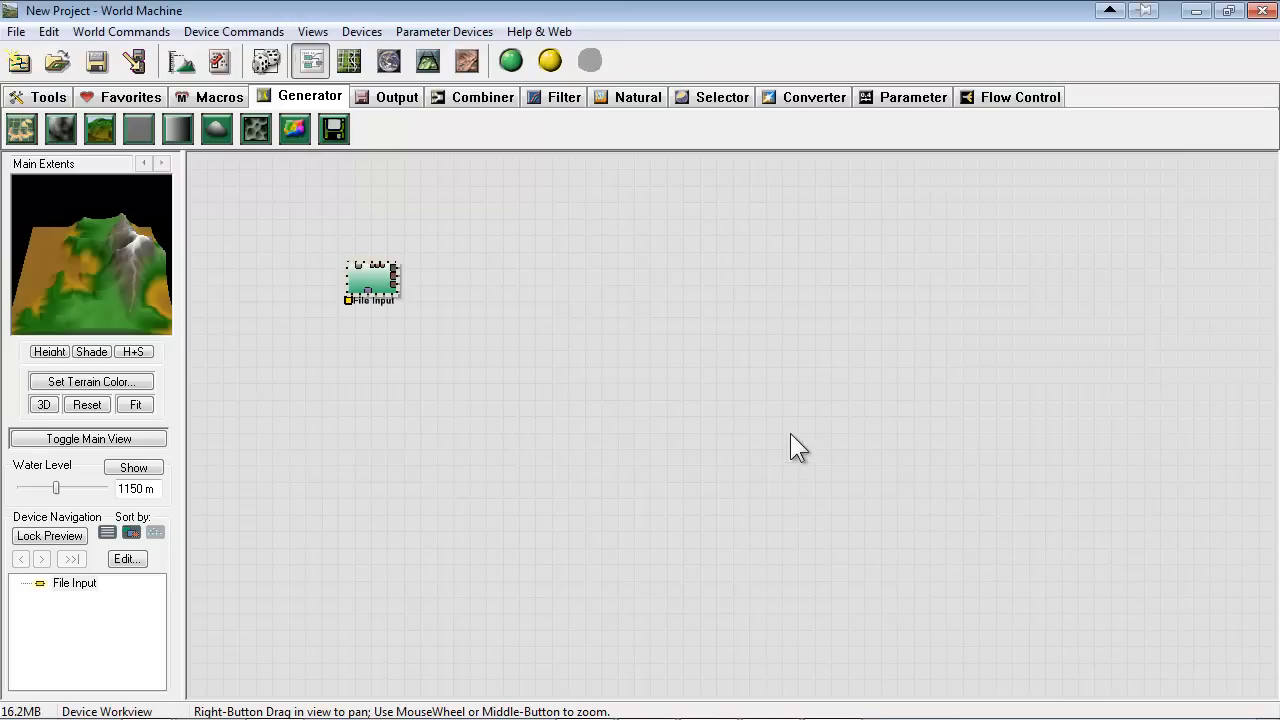
# Move the File Input device slightly lower in the workview
pyautogui.moveTo(371, 283); pyautogui.dragTo(373, 321)
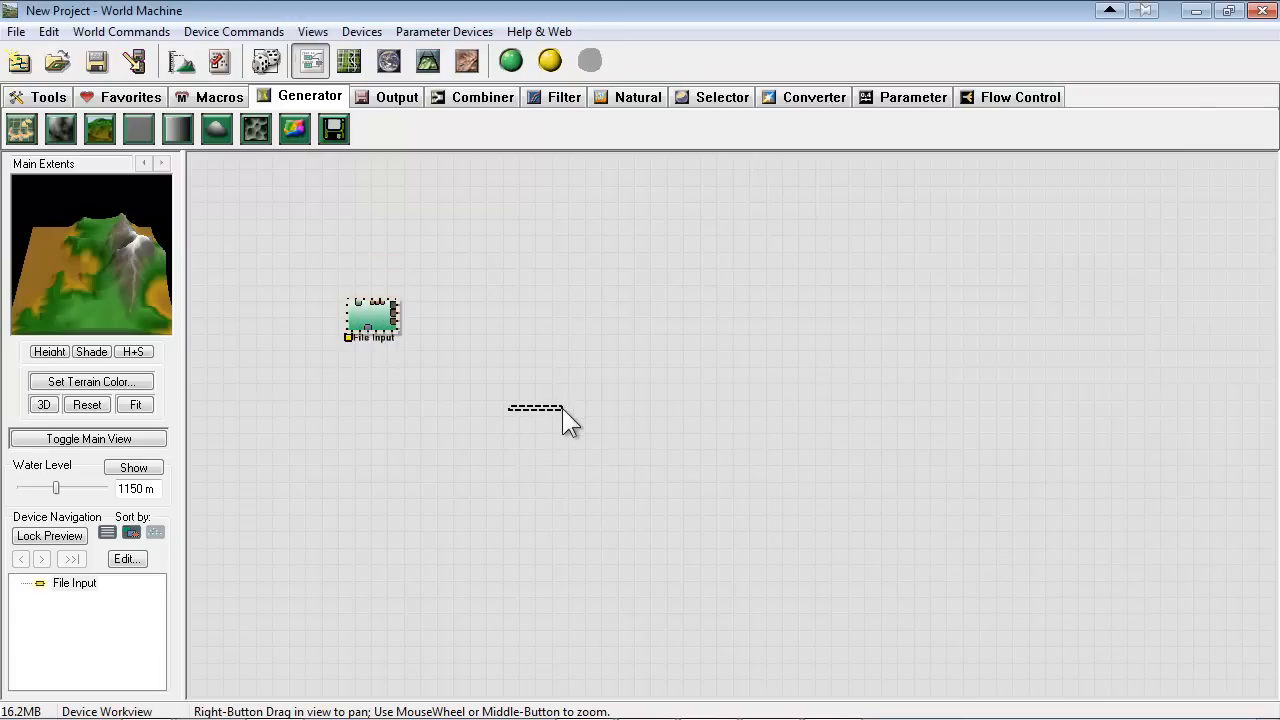
pyautogui.moveTo(562, 408); pyautogui.dragTo(562, 406)
pyautogui.scroll(1, 562, 406)
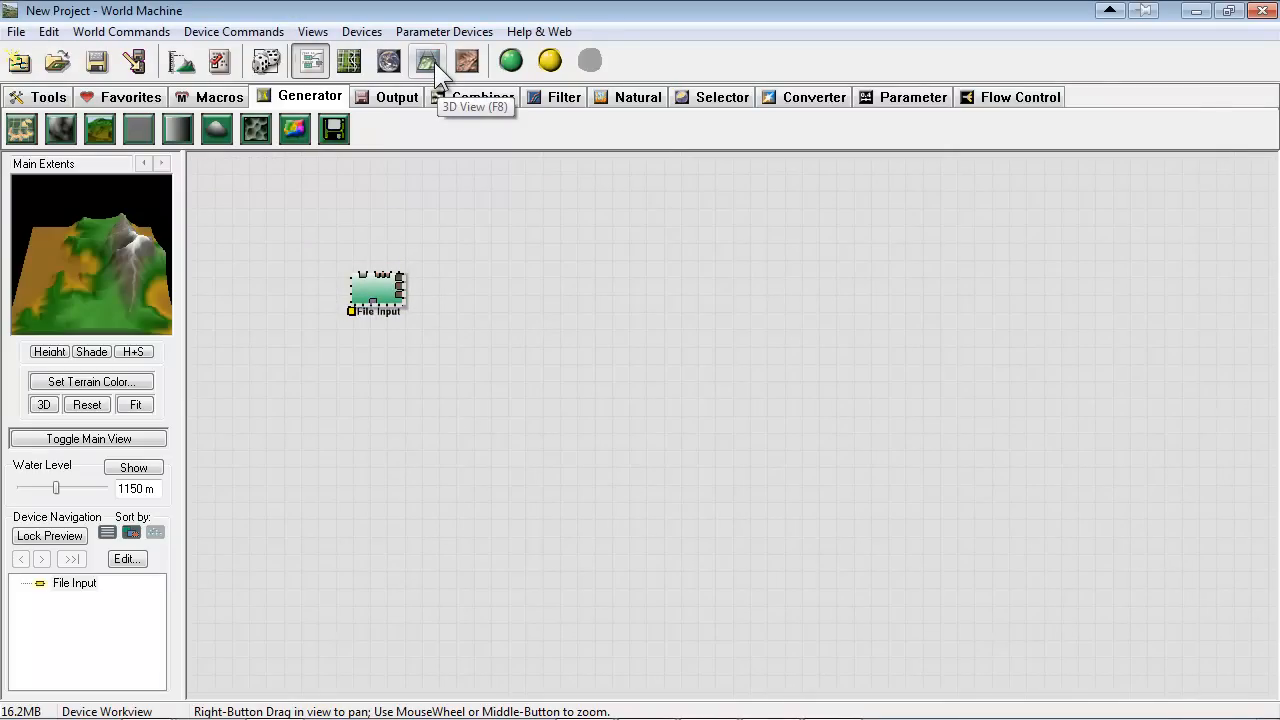
# Preview the imported terrain in the 3D view and examine the mountain close up
pyautogui.click(434, 62)
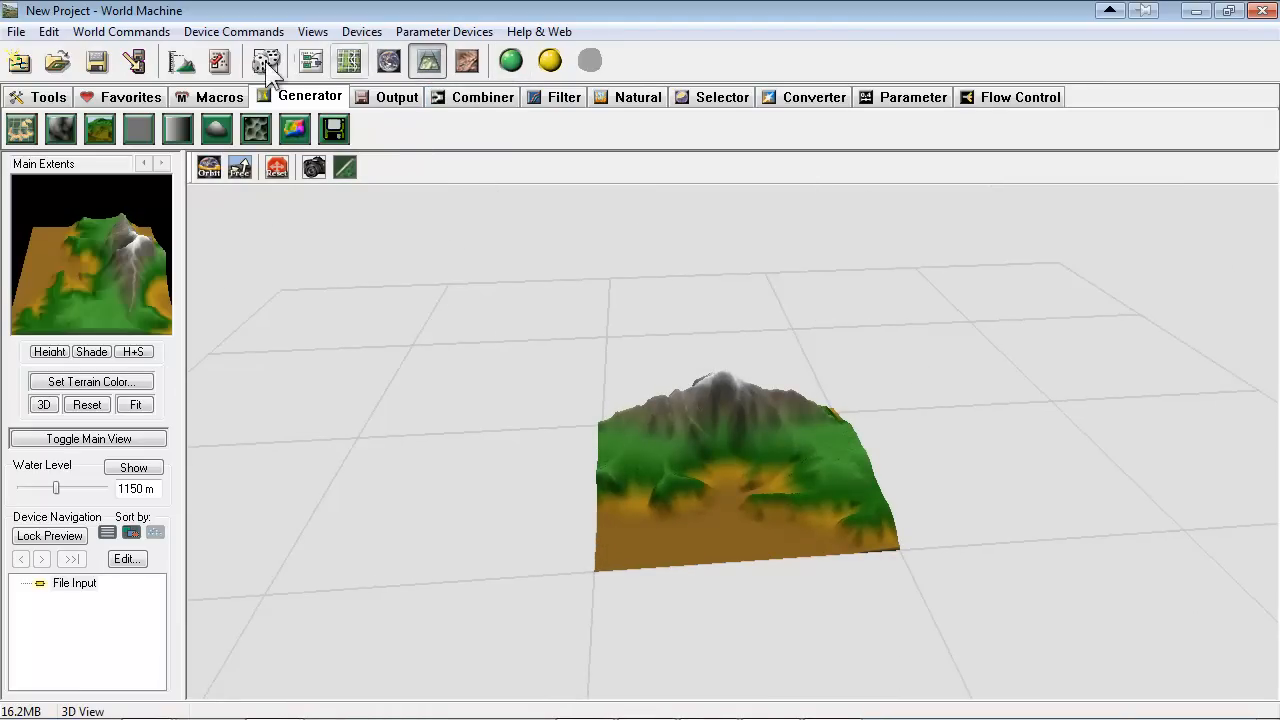
pyautogui.click(310, 62)
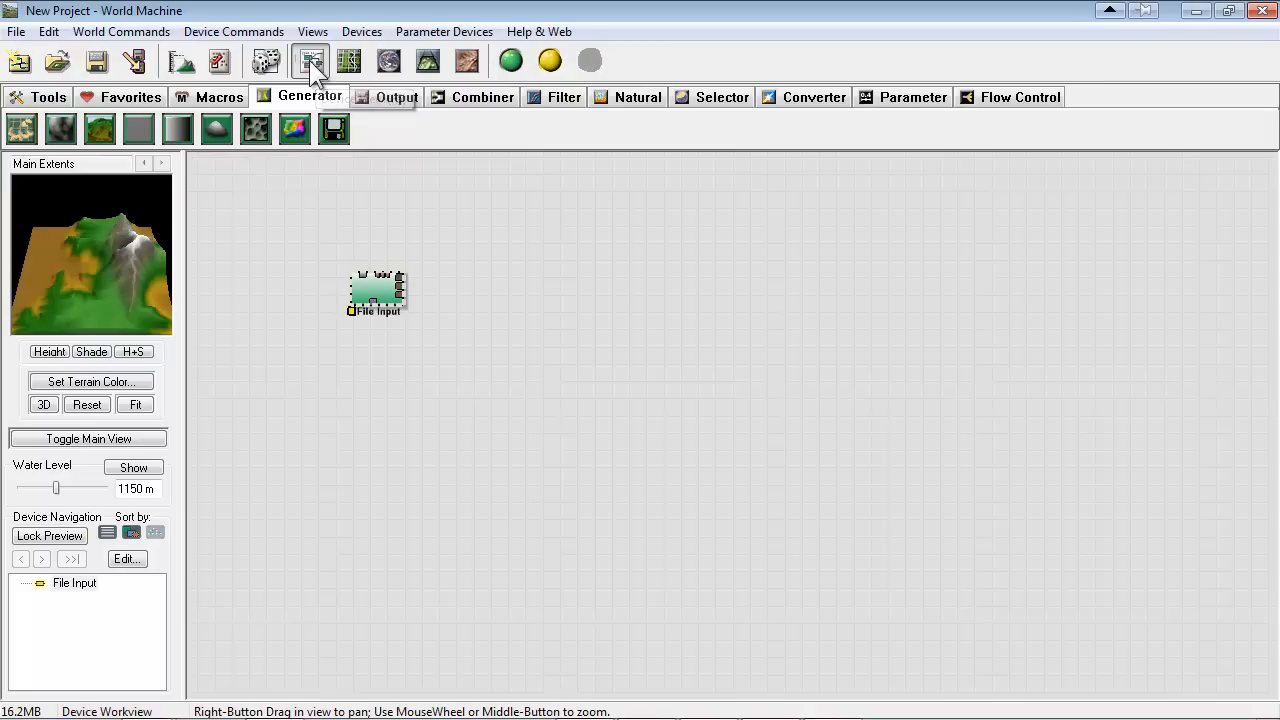
pyautogui.scroll(-1, 781, 444)
pyautogui.scroll(1, 770, 440)
pyautogui.scroll(4, 534, 320)
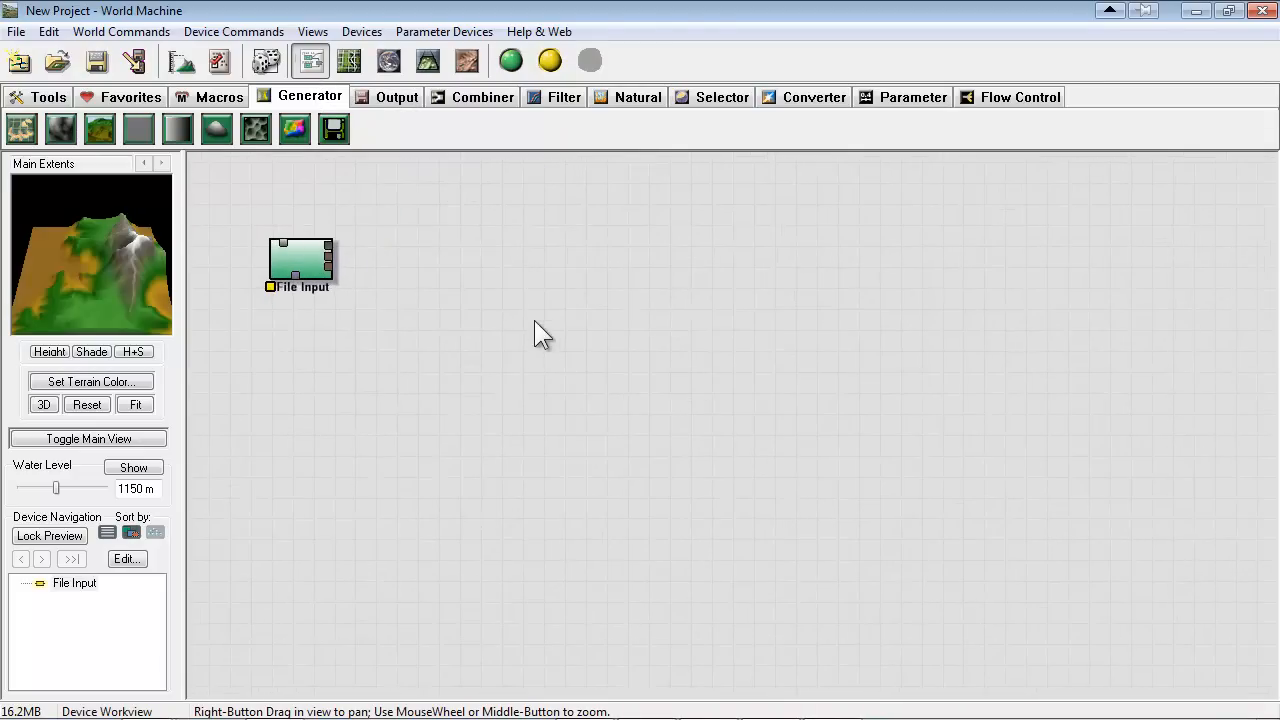
pyautogui.scroll(-3, 490, 284)
pyautogui.scroll(4, 532, 275)
pyautogui.moveTo(469, 295); pyautogui.dragTo(688, 429, button='right')
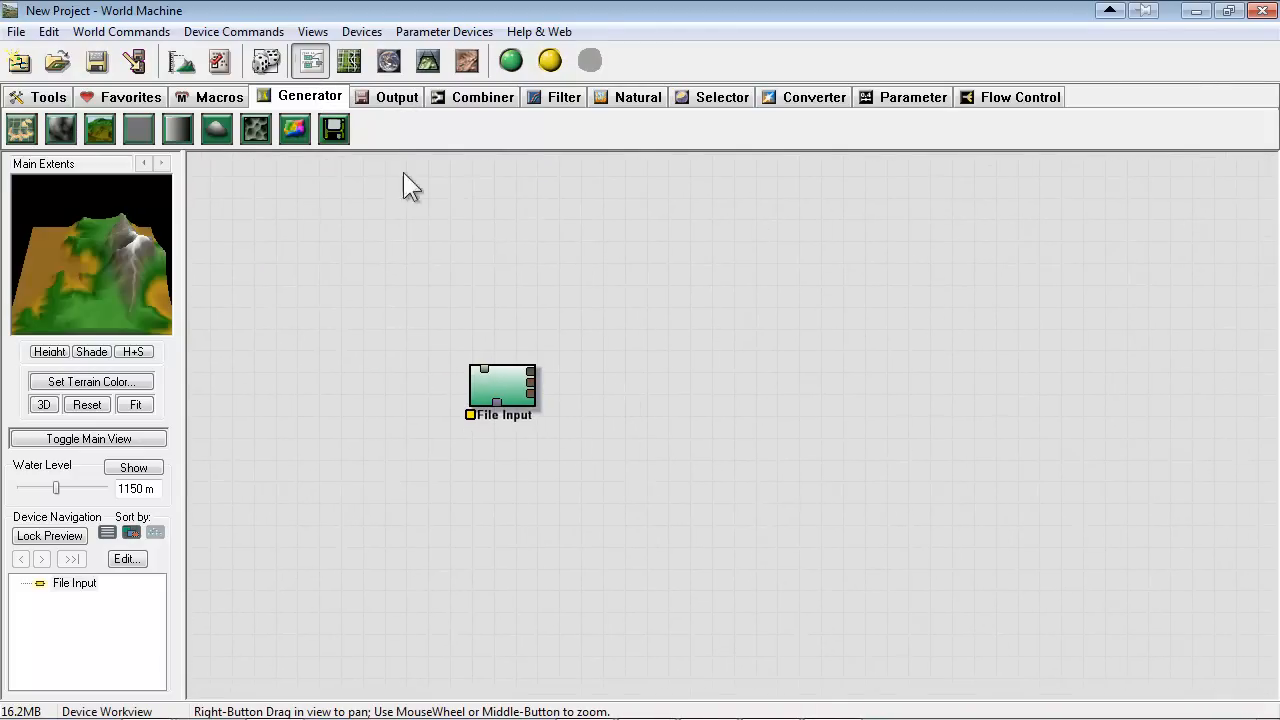
pyautogui.click(428, 61)
pyautogui.moveTo(847, 488); pyautogui.dragTo(344, 312)
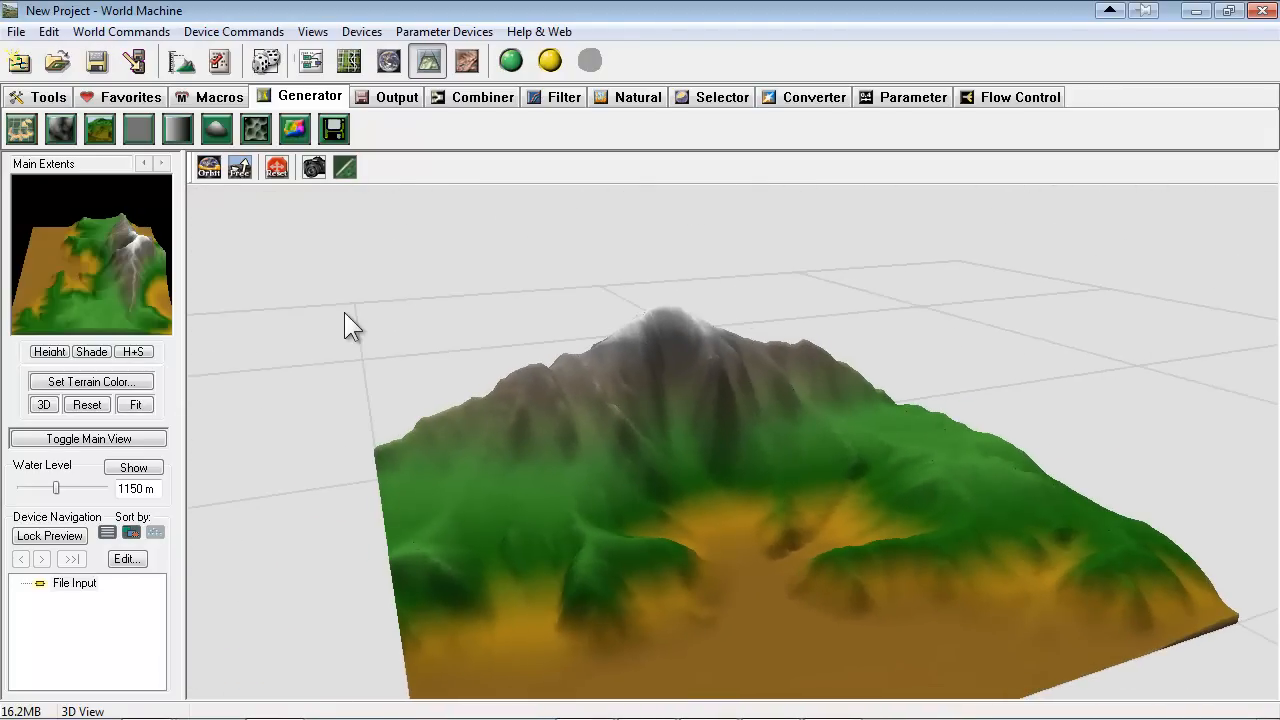
# Turn off the +1 option in the world extents settings and set the normal build resolution to 1024 x 1024
pyautogui.click(181, 60)
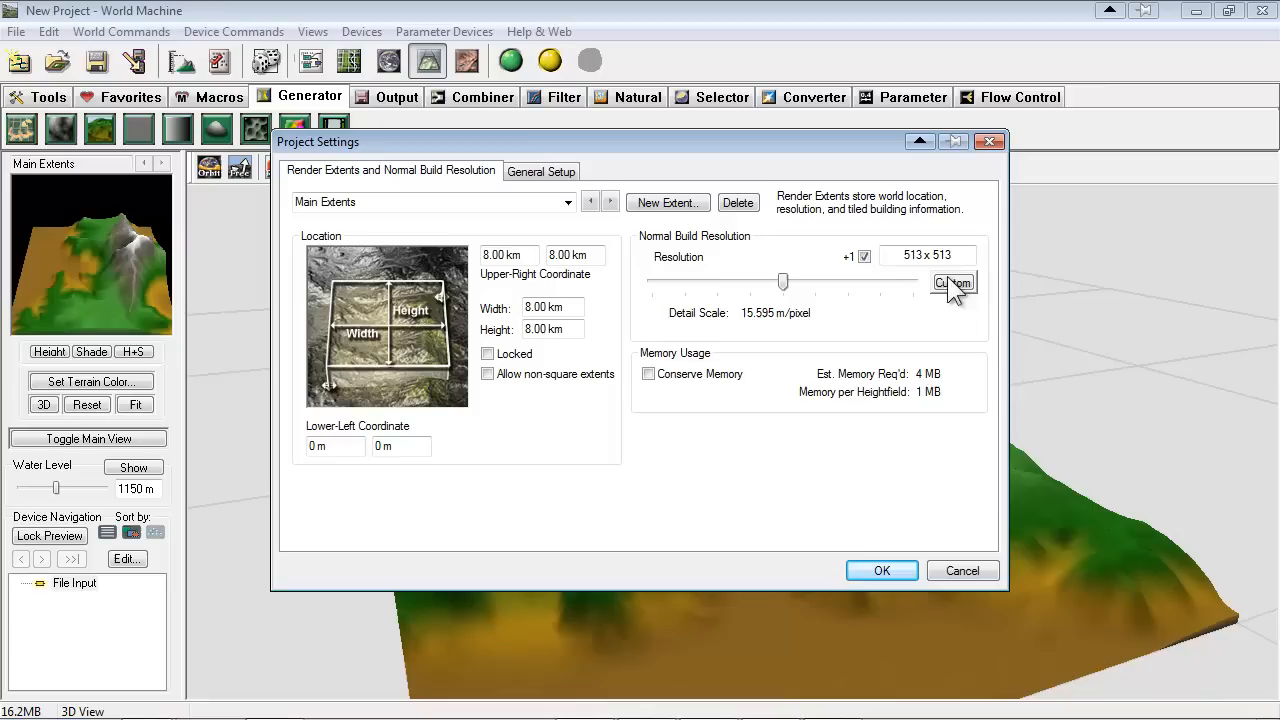
pyautogui.click(865, 258)
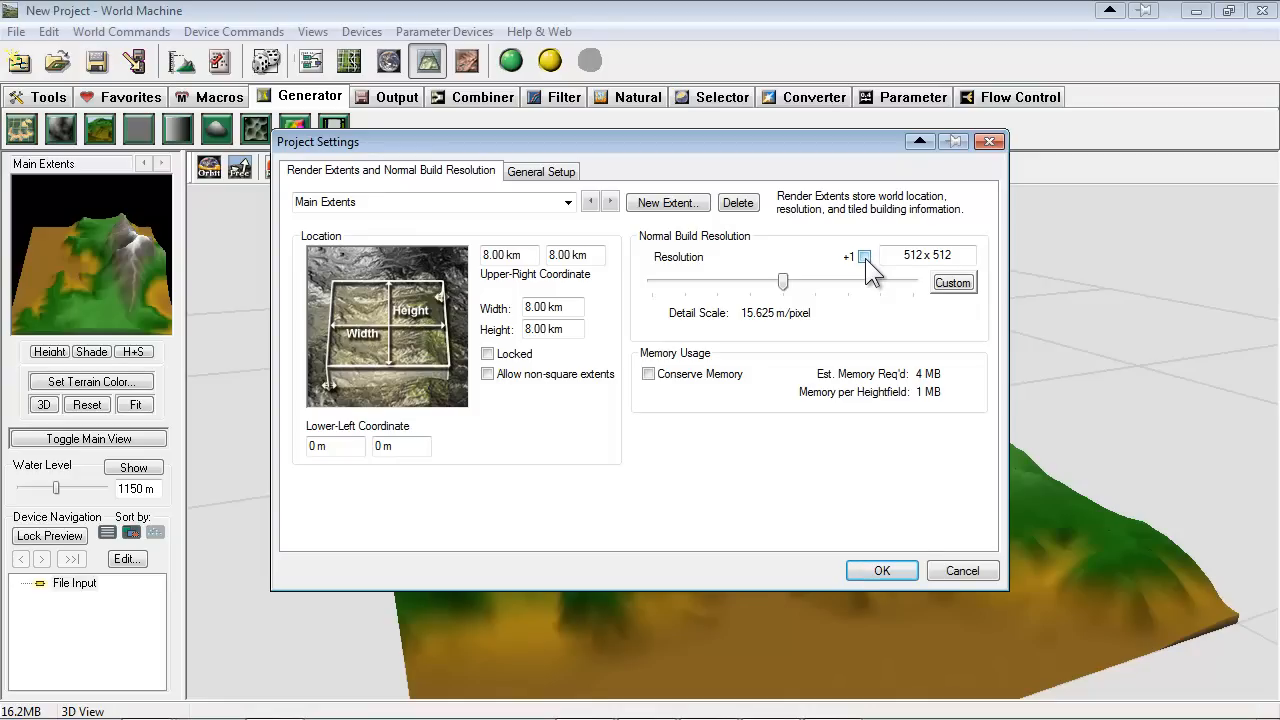
pyautogui.moveTo(732, 148); pyautogui.dragTo(732, 164)
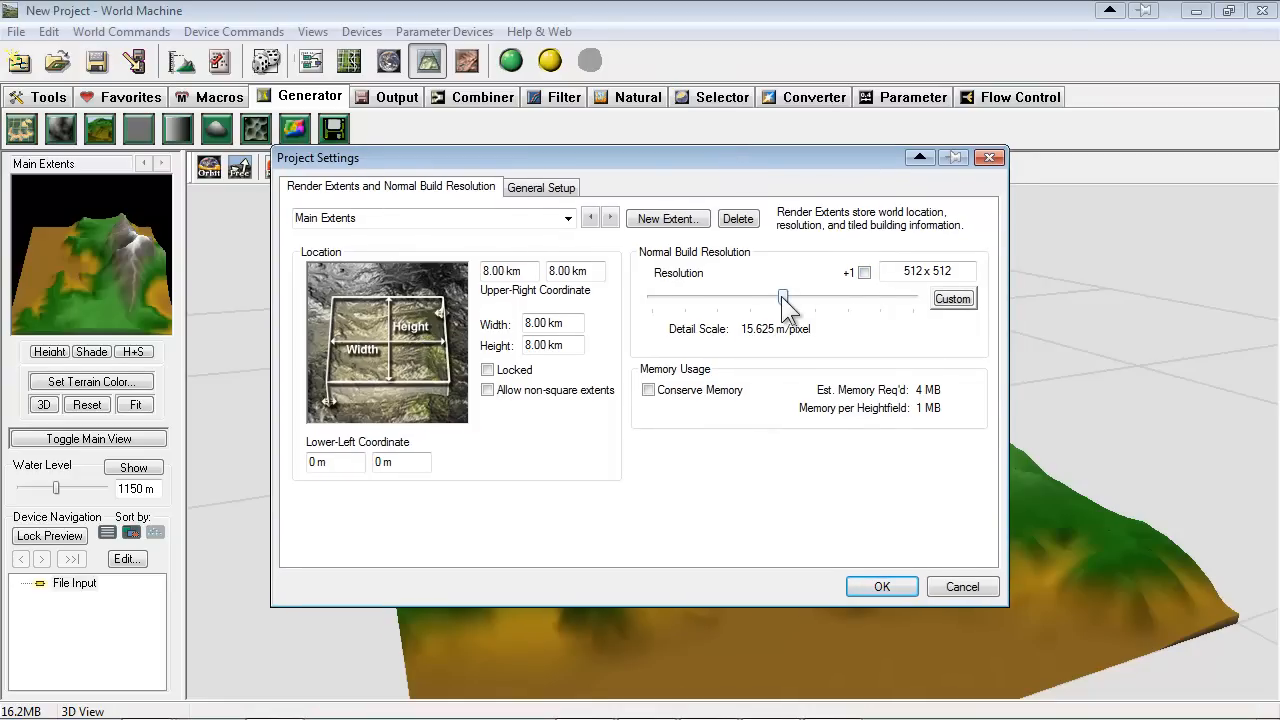
pyautogui.moveTo(785, 298); pyautogui.dragTo(833, 298)
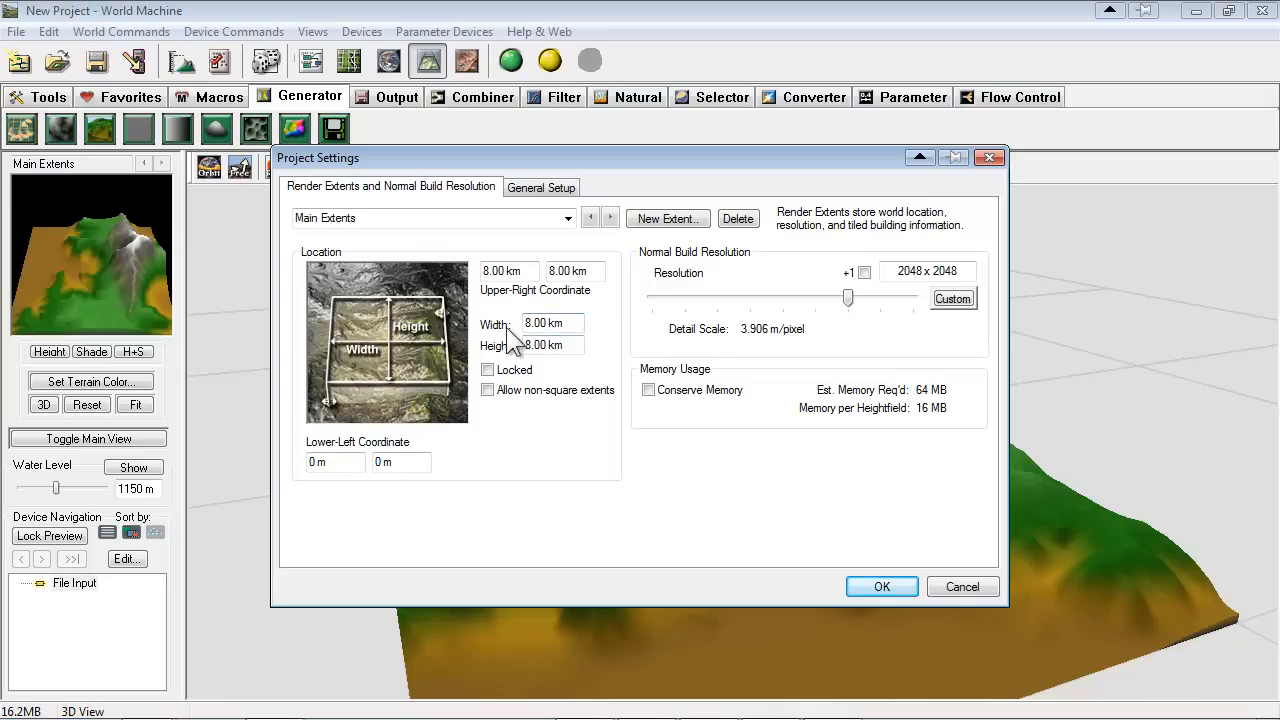
pyautogui.moveTo(848, 306)
pyautogui.mouseDown()
pyautogui.moveTo(818, 306)
pyautogui.moveTo(848, 306)
pyautogui.mouseUp()
pyautogui.moveTo(855, 305); pyautogui.dragTo(801, 304)
pyautogui.click(801, 303)
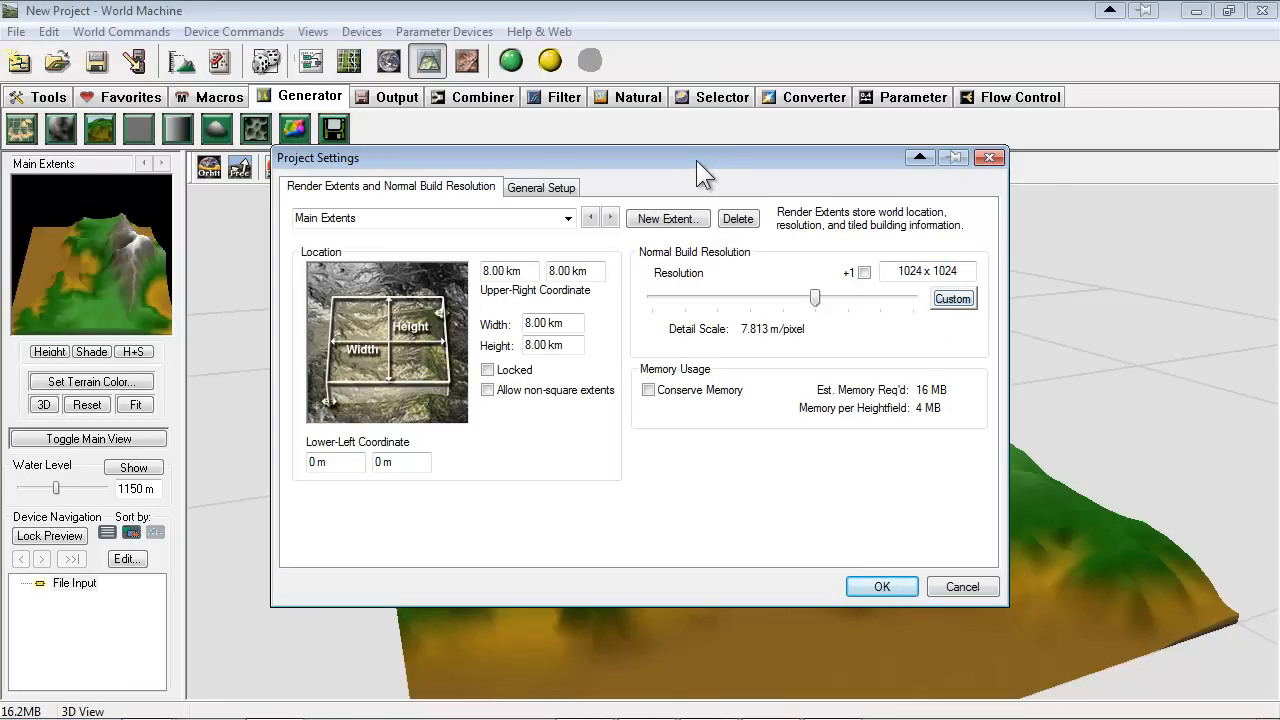
pyautogui.moveTo(700, 172); pyautogui.dragTo(736, 181)
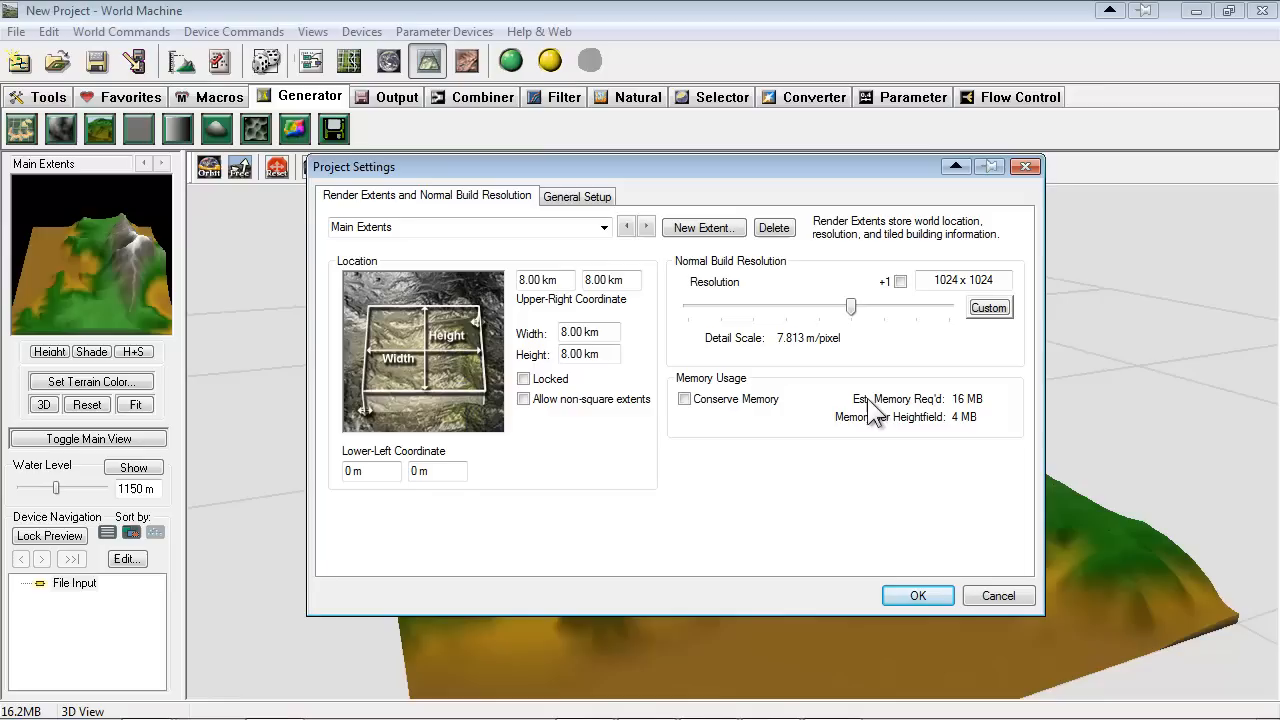
# Accept the project settings and return to the device workview
pyautogui.click(917, 596)
pyautogui.click(311, 61)
pyautogui.scroll(2, 612, 435)
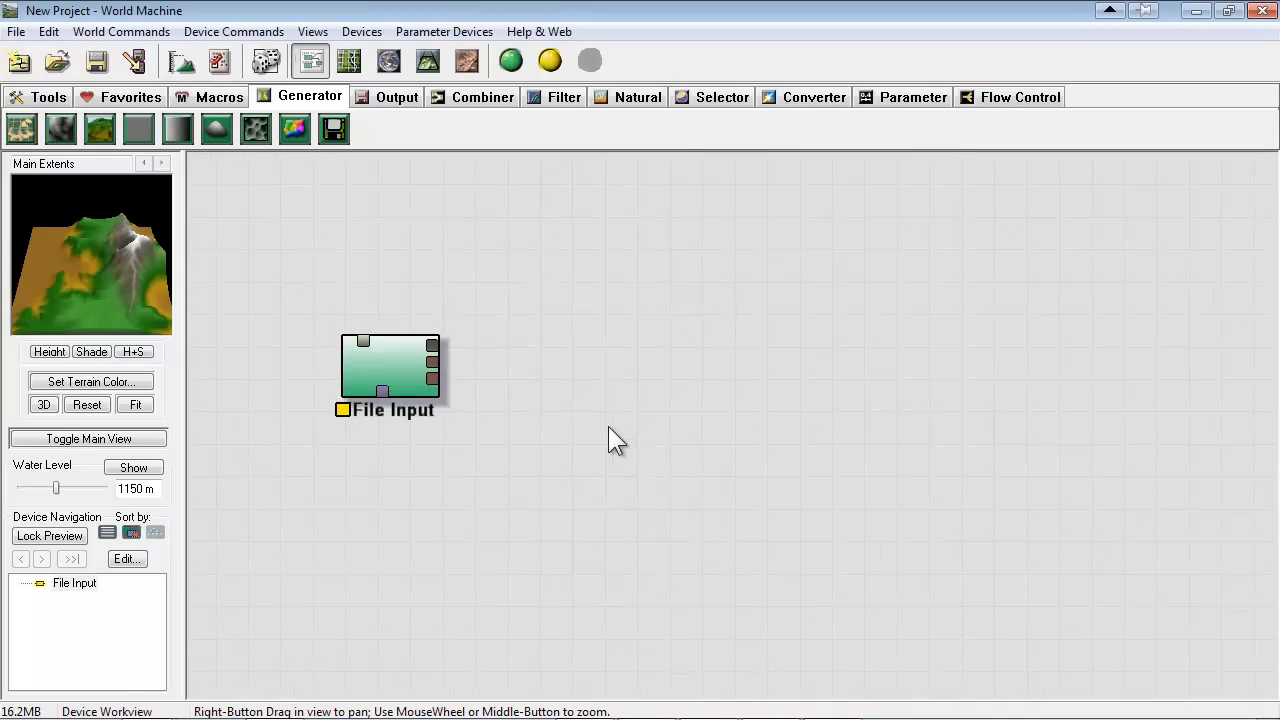
# Add an Erosion device beside File Input and connect File Input's primary output to Erosion's primary input
pyautogui.click(229, 94)
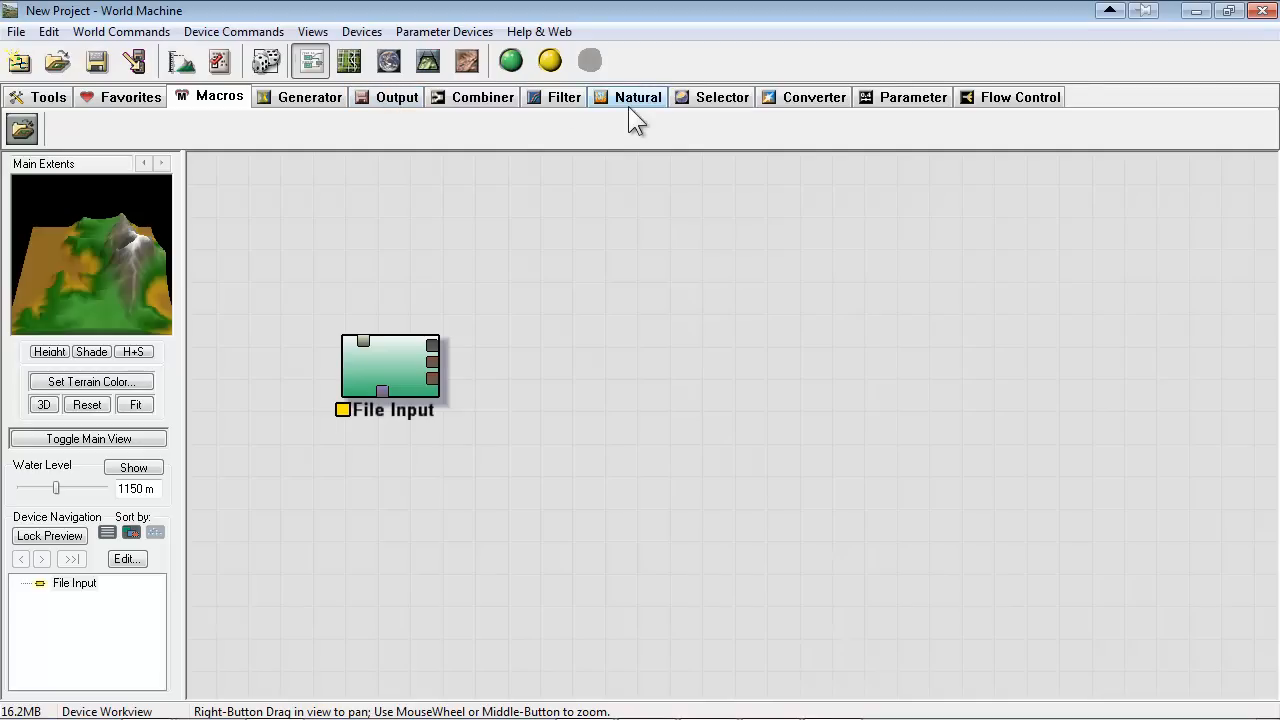
pyautogui.click(312, 97)
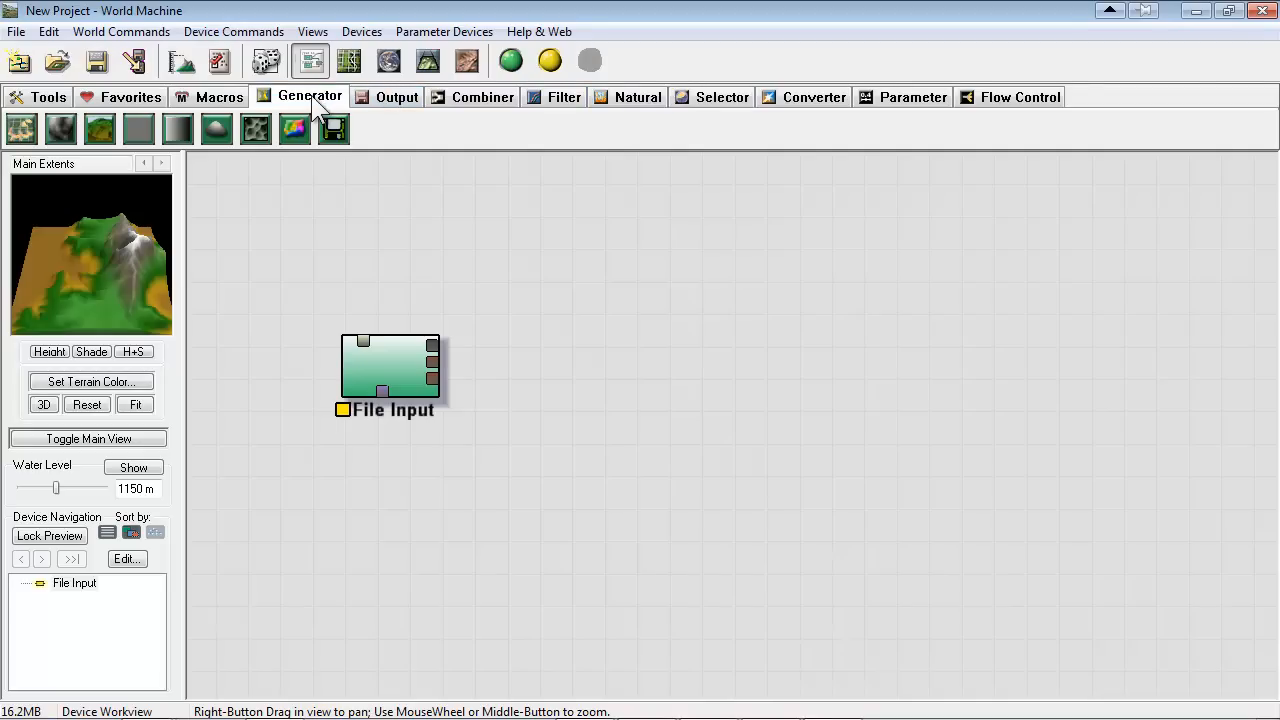
pyautogui.click(395, 104)
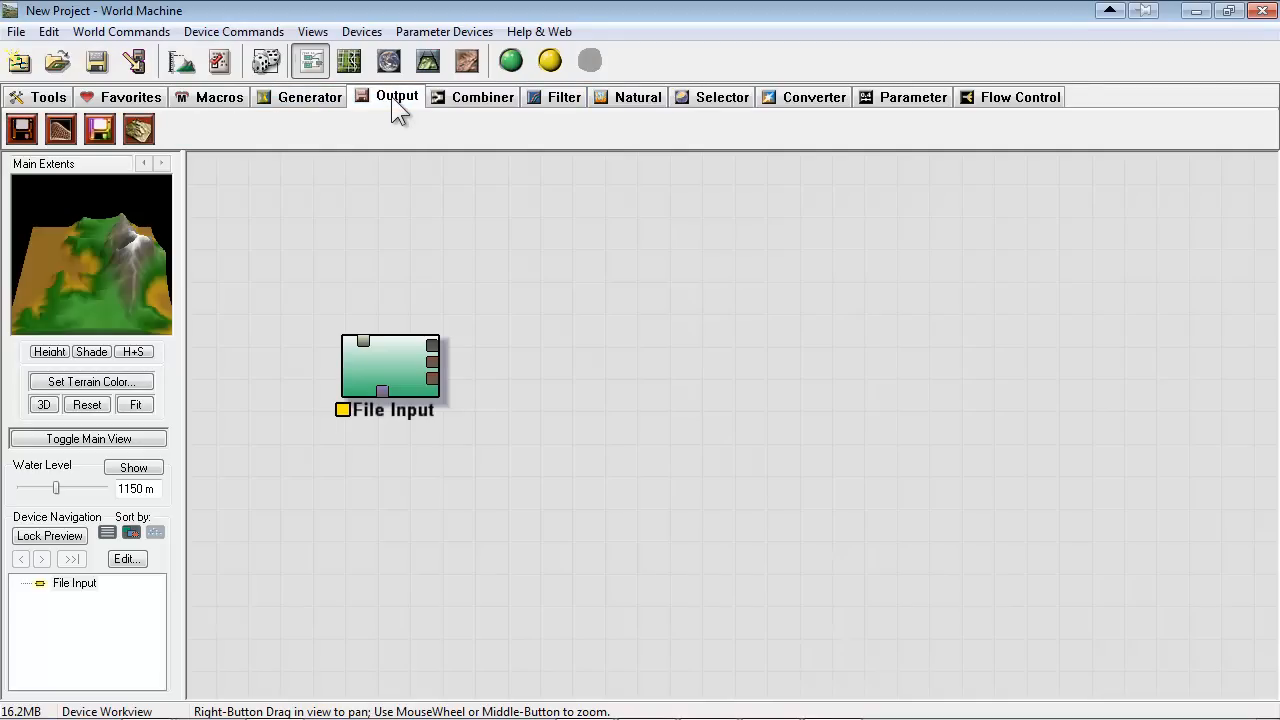
pyautogui.click(128, 98)
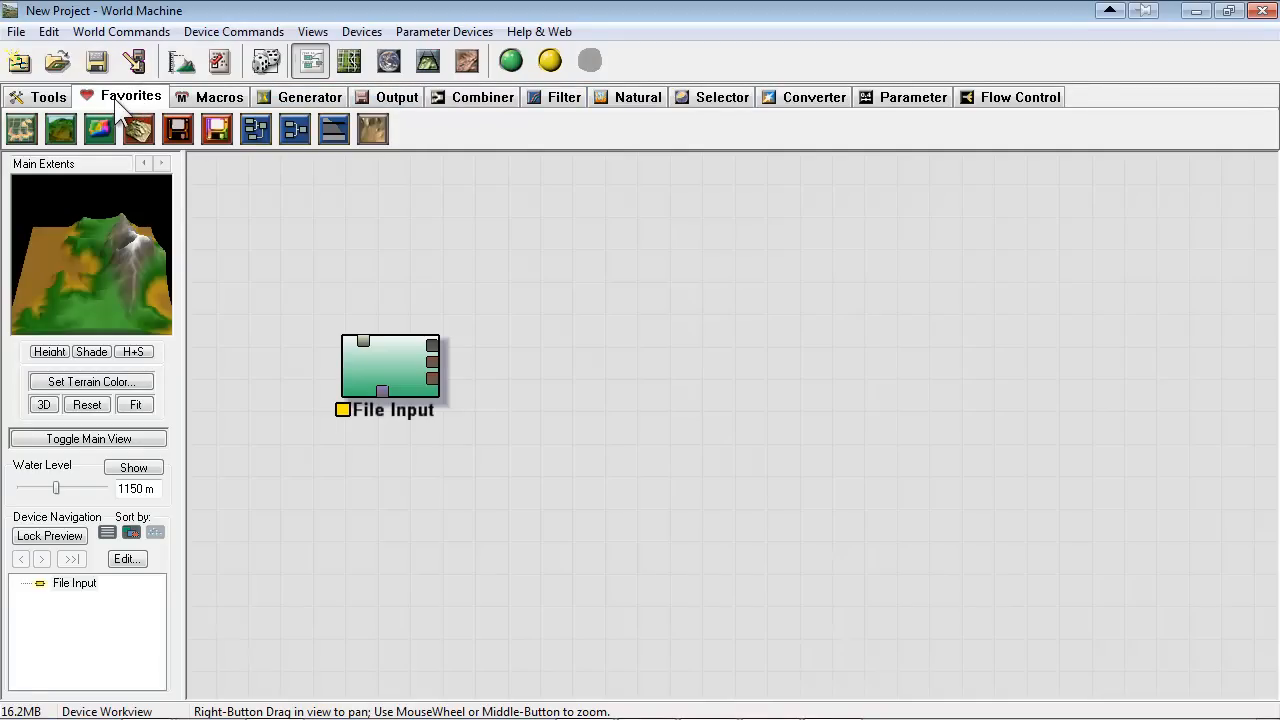
pyautogui.click(367, 125)
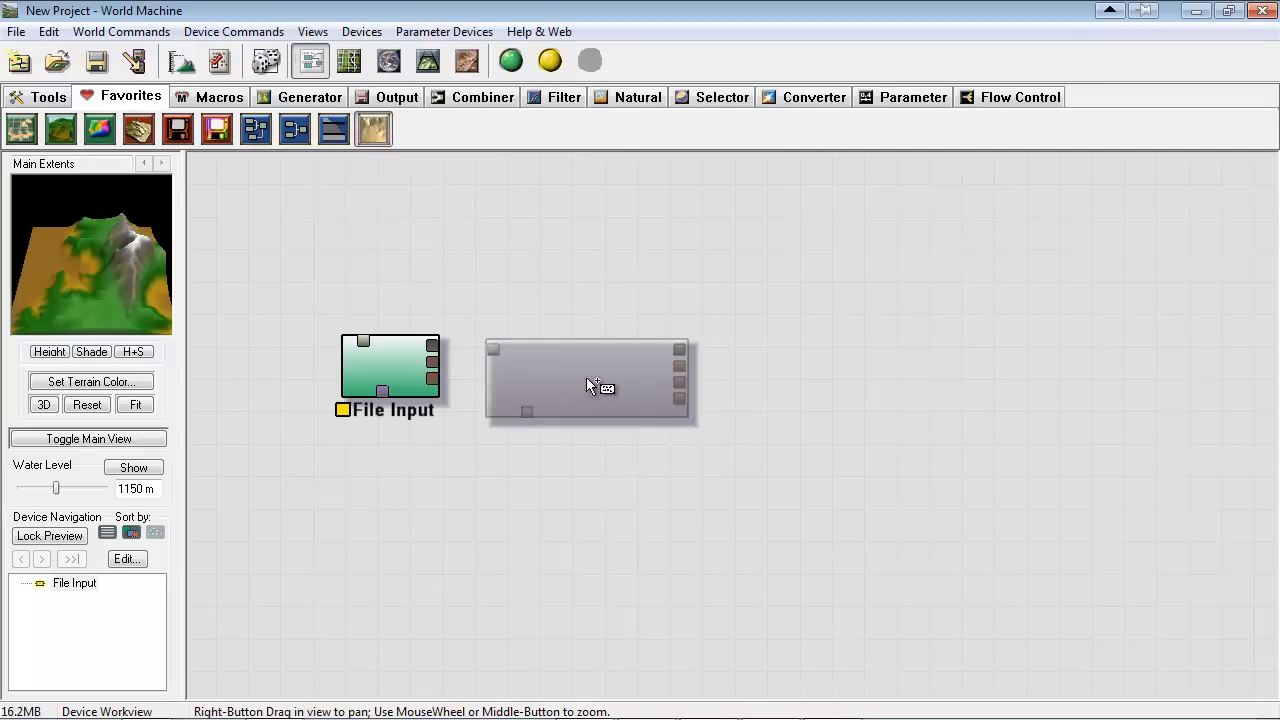
pyautogui.click(663, 369)
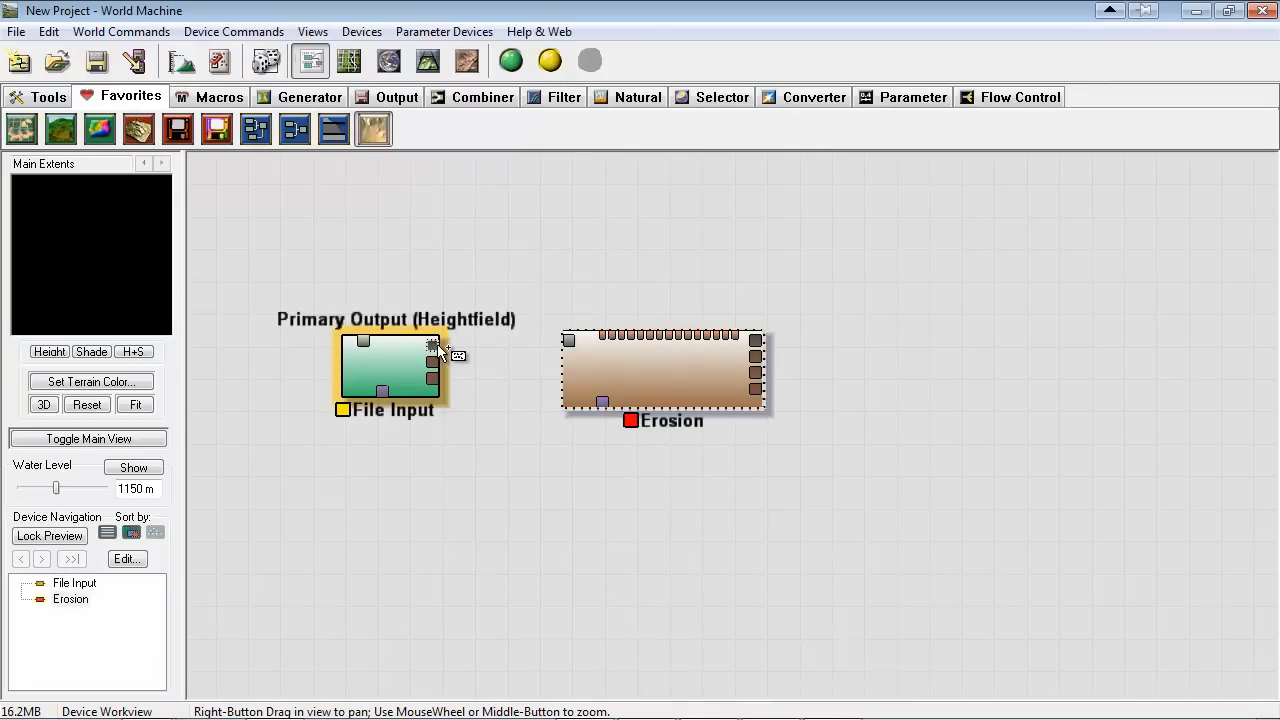
pyautogui.moveTo(435, 345); pyautogui.dragTo(567, 340)
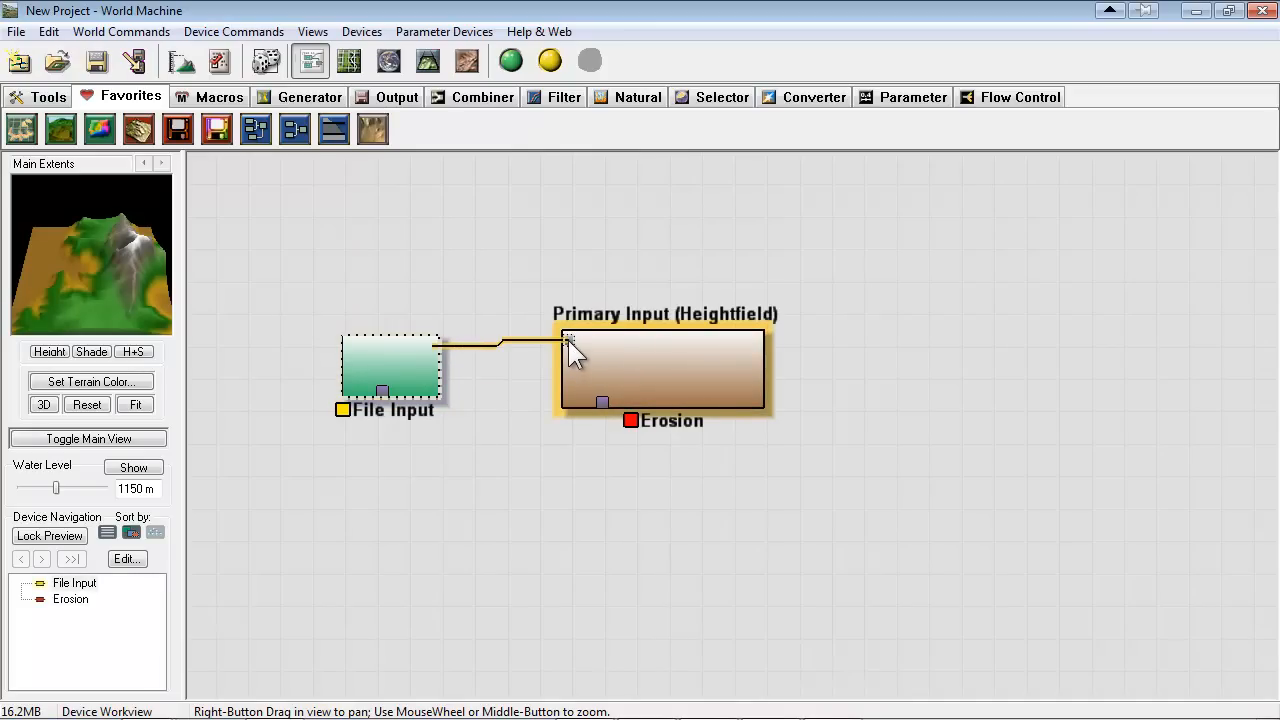
# Rearrange the File Input and Erosion devices so they sit roughly level with a wider gap between them
pyautogui.moveTo(662, 362); pyautogui.dragTo(780, 320)
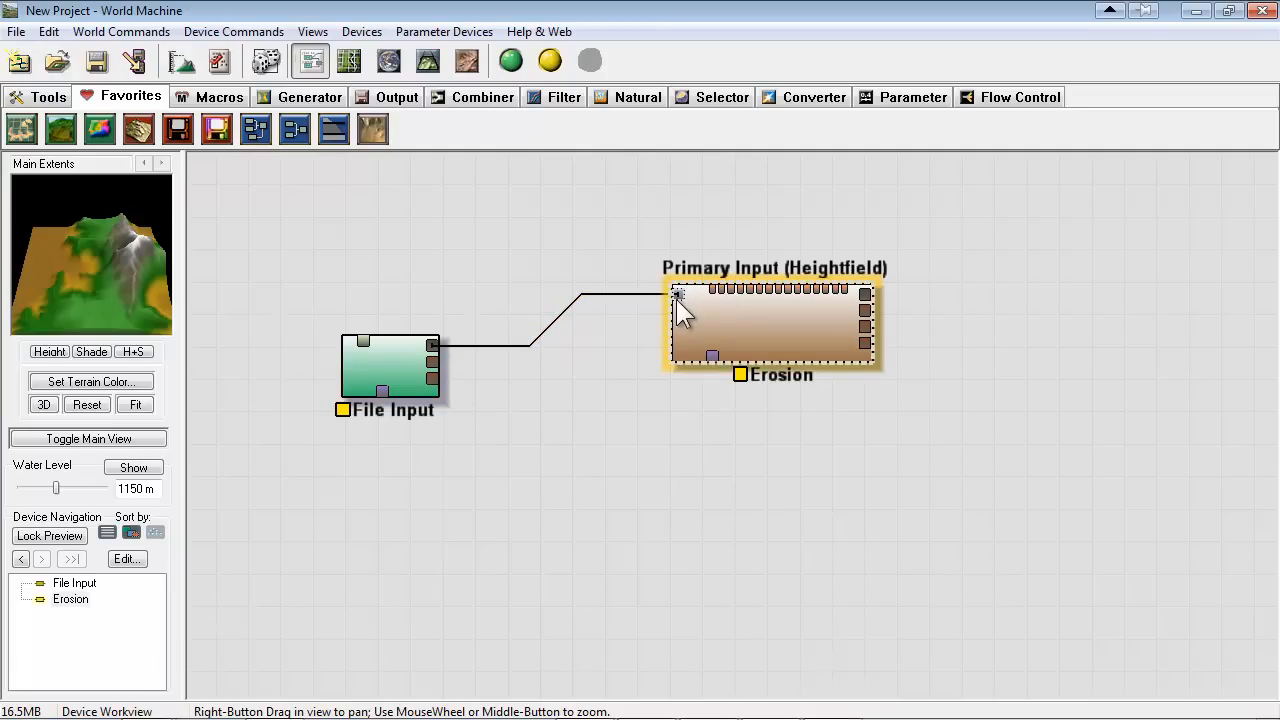
pyautogui.moveTo(778, 331); pyautogui.dragTo(797, 328)
pyautogui.moveTo(420, 370); pyautogui.dragTo(474, 358)
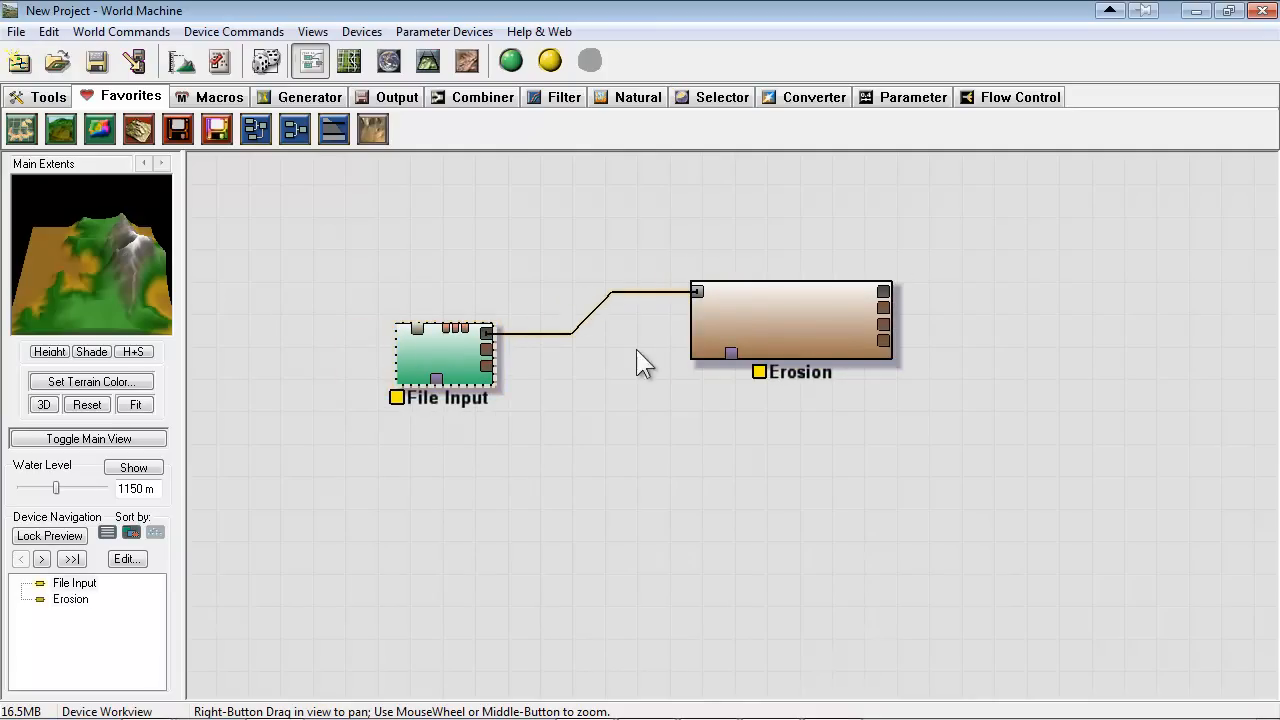
pyautogui.moveTo(789, 315); pyautogui.dragTo(761, 349)
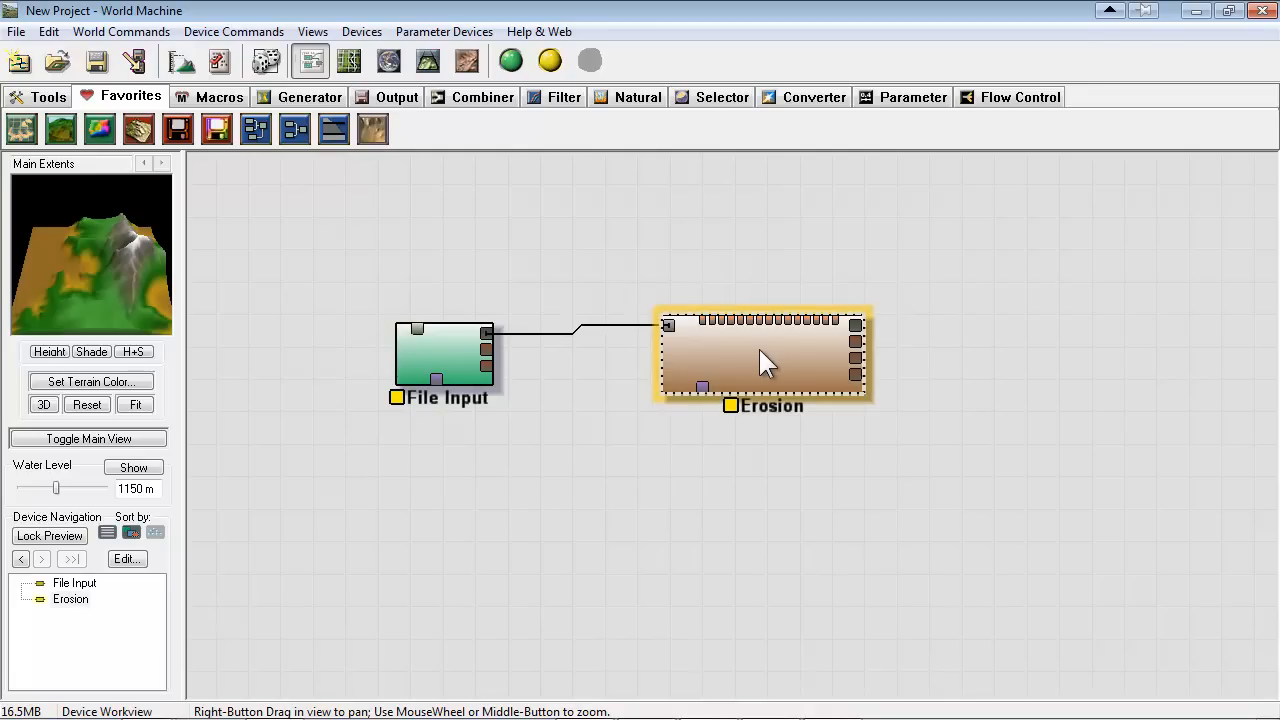
# Set the Erosion device's erosion method to Channeled Erosion
pyautogui.doubleClick(759, 349)
pyautogui.moveTo(590, 181); pyautogui.dragTo(783, 196)
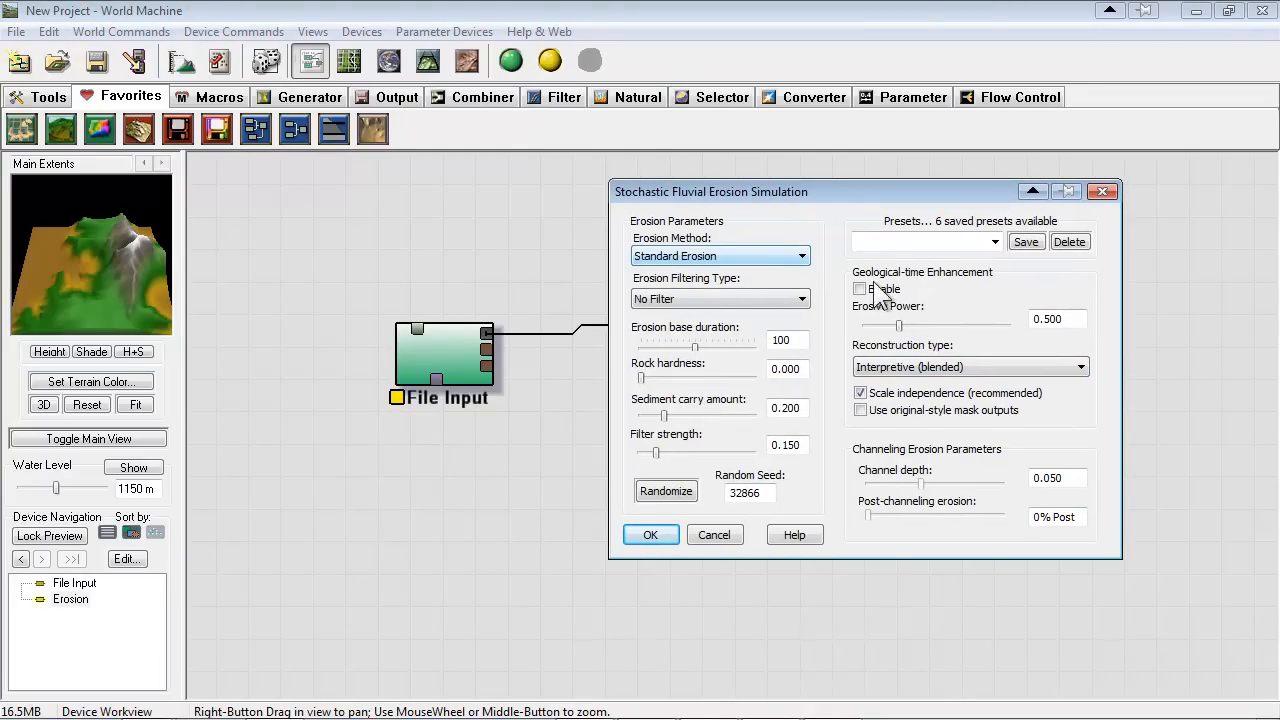
pyautogui.moveTo(787, 187); pyautogui.dragTo(736, 196)
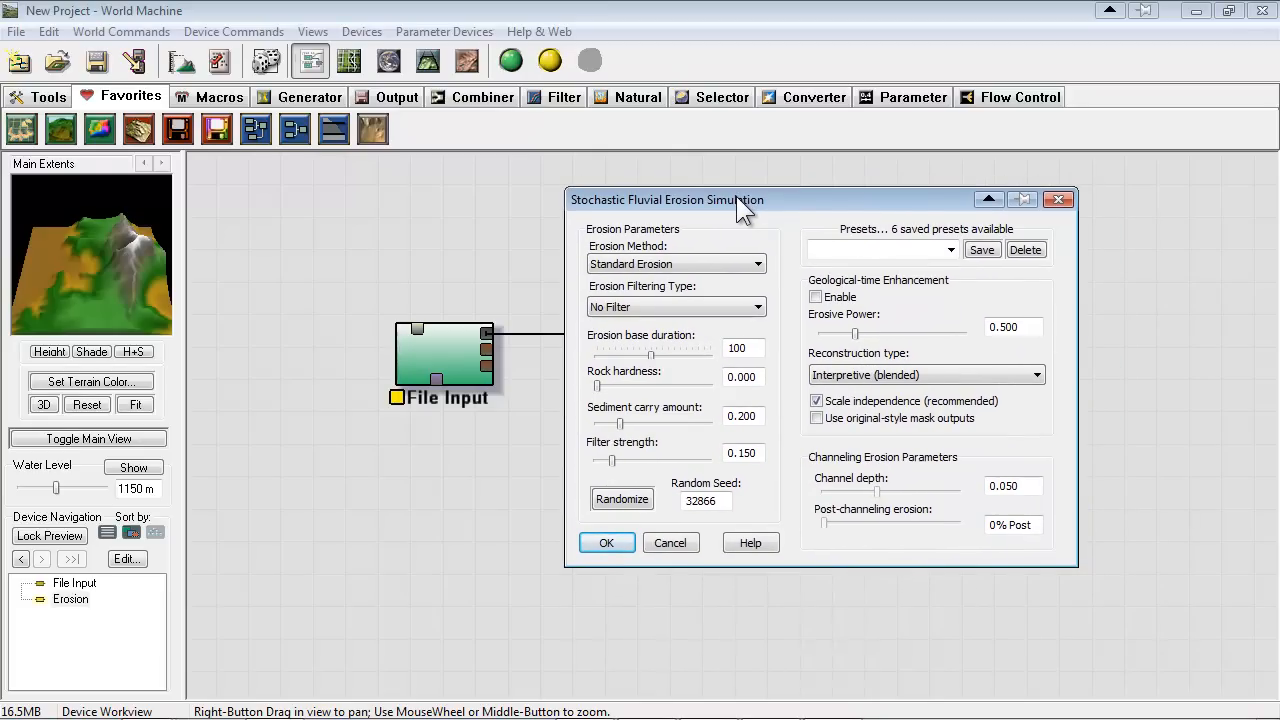
pyautogui.click(745, 264)
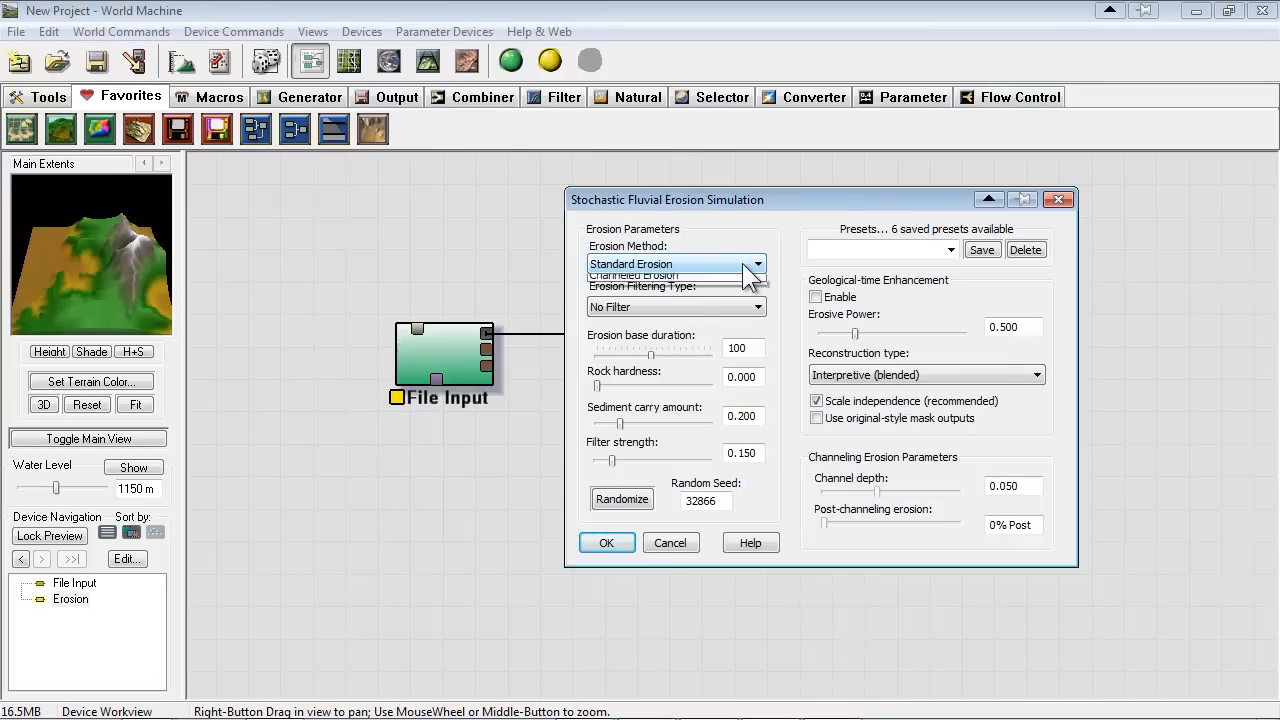
pyautogui.click(694, 294)
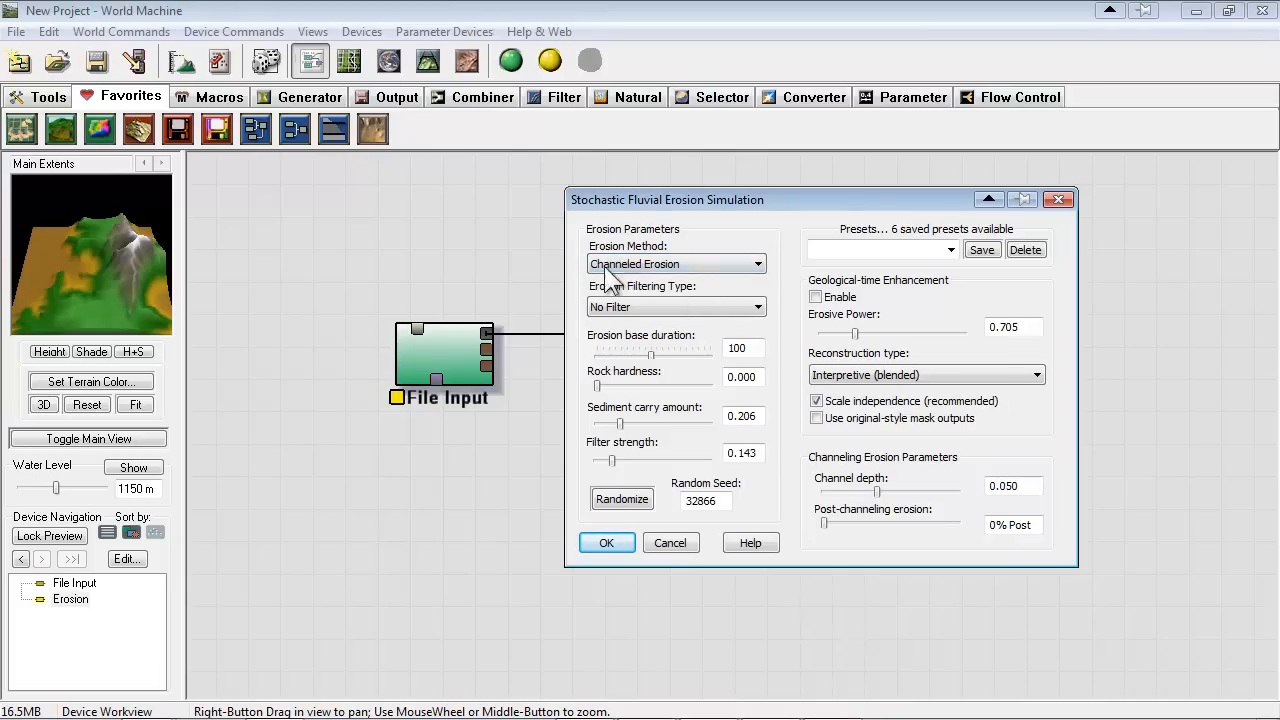
pyautogui.click(673, 263)
pyautogui.click(673, 263)
# Set the erosion base duration to 170, rock hardness to 0.698, sediment carry amount to 0.778 and channel depth to 0.091
pyautogui.moveTo(651, 355); pyautogui.dragTo(692, 355)
pyautogui.moveTo(605, 386); pyautogui.dragTo(674, 385)
pyautogui.moveTo(622, 424); pyautogui.dragTo(686, 424)
pyautogui.moveTo(884, 491); pyautogui.dragTo(922, 498)
pyautogui.click(693, 300)
pyautogui.click(690, 308)
pyautogui.moveTo(661, 385); pyautogui.dragTo(677, 385)
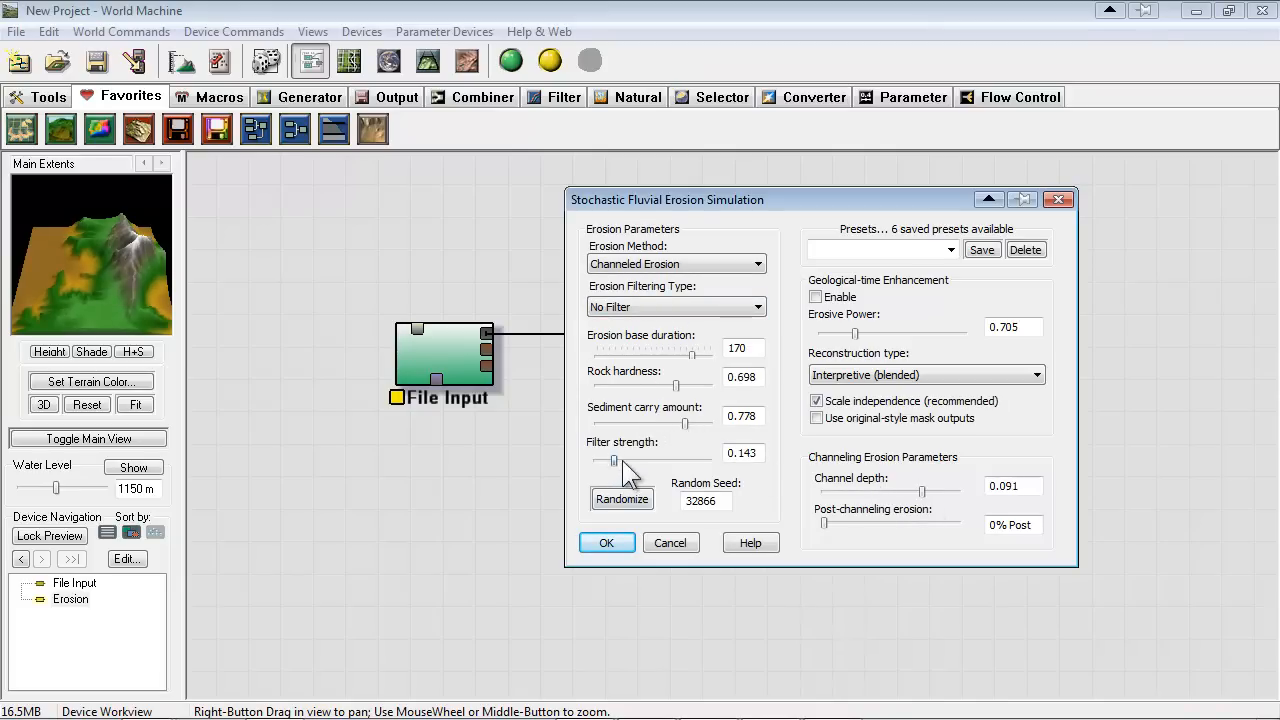
# Raise the erosion filter strength and accept the Erosion device's settings
pyautogui.moveTo(663, 461); pyautogui.dragTo(706, 461)
pyautogui.click(948, 249)
pyautogui.click(945, 247)
pyautogui.click(615, 541)
pyautogui.moveTo(796, 356)
pyautogui.mouseDown()
pyautogui.moveTo(802, 374)
pyautogui.moveTo(795, 362)
pyautogui.mouseUp()
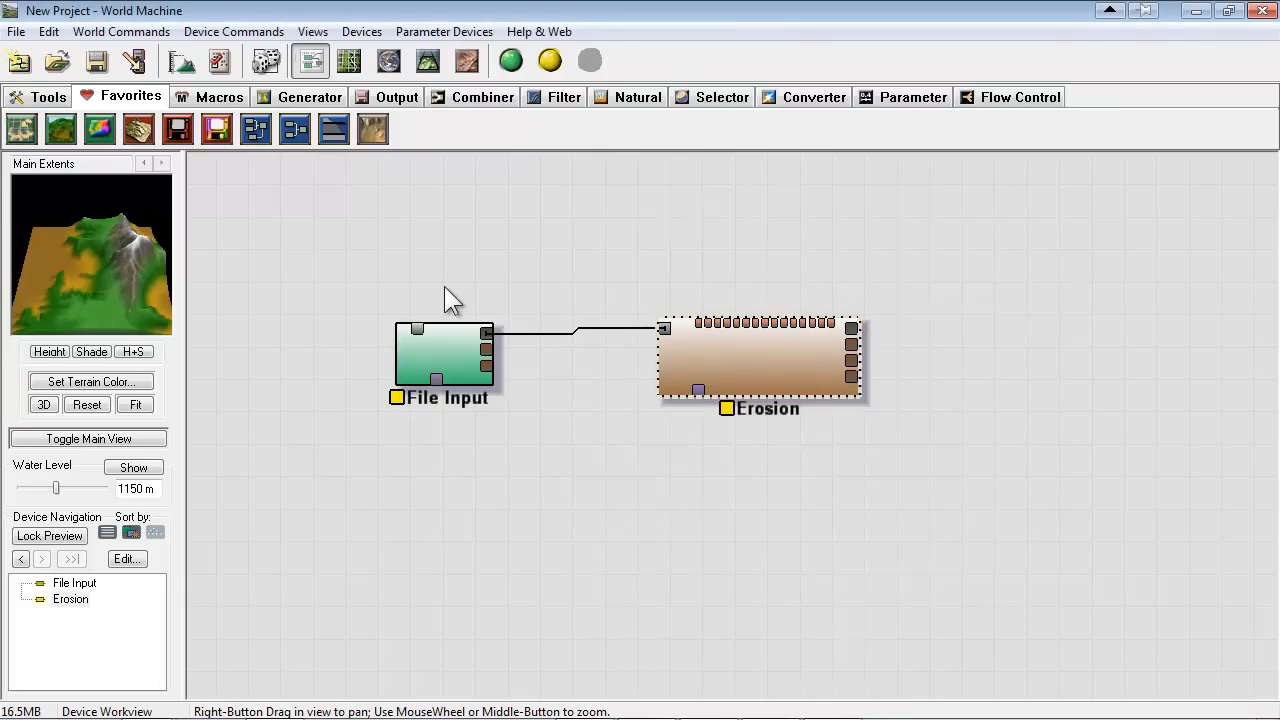
# Preview the terrain in the 3D view and build the world at 1024 x 1024
pyautogui.click(428, 62)
pyautogui.scroll(-4, 872, 488)
pyautogui.scroll(2, 800, 494)
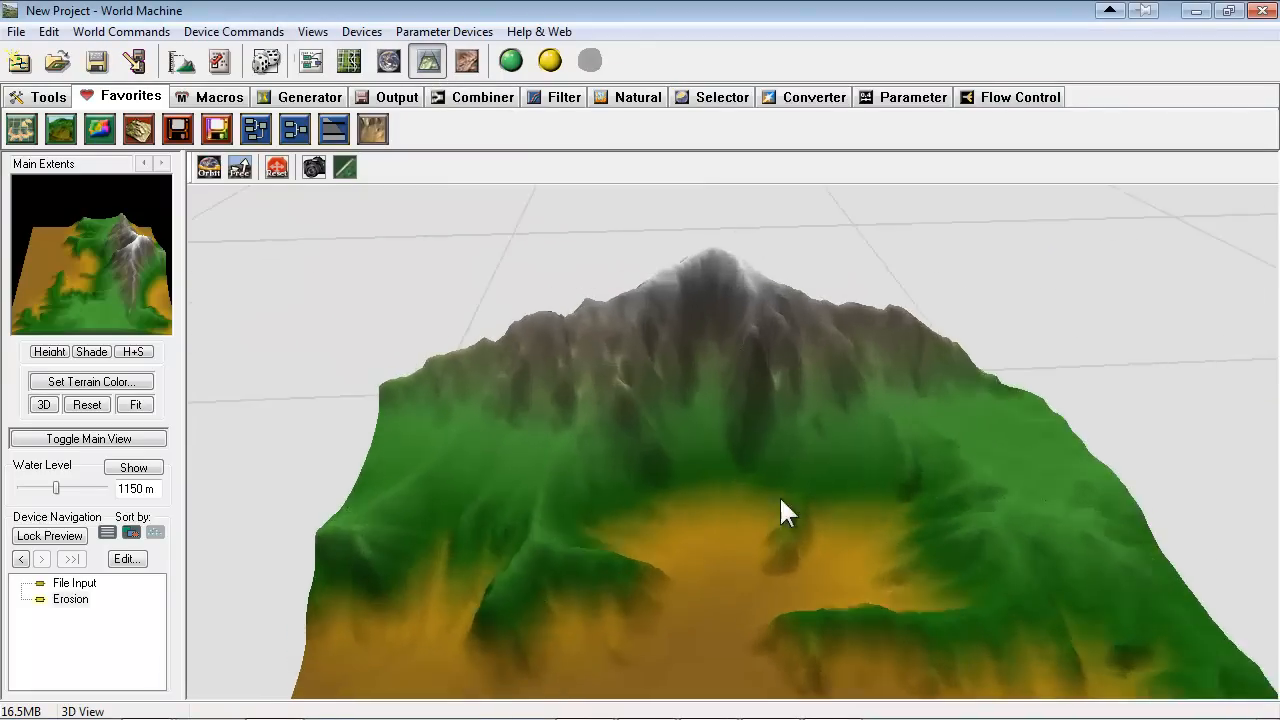
pyautogui.moveTo(781, 500); pyautogui.dragTo(674, 529)
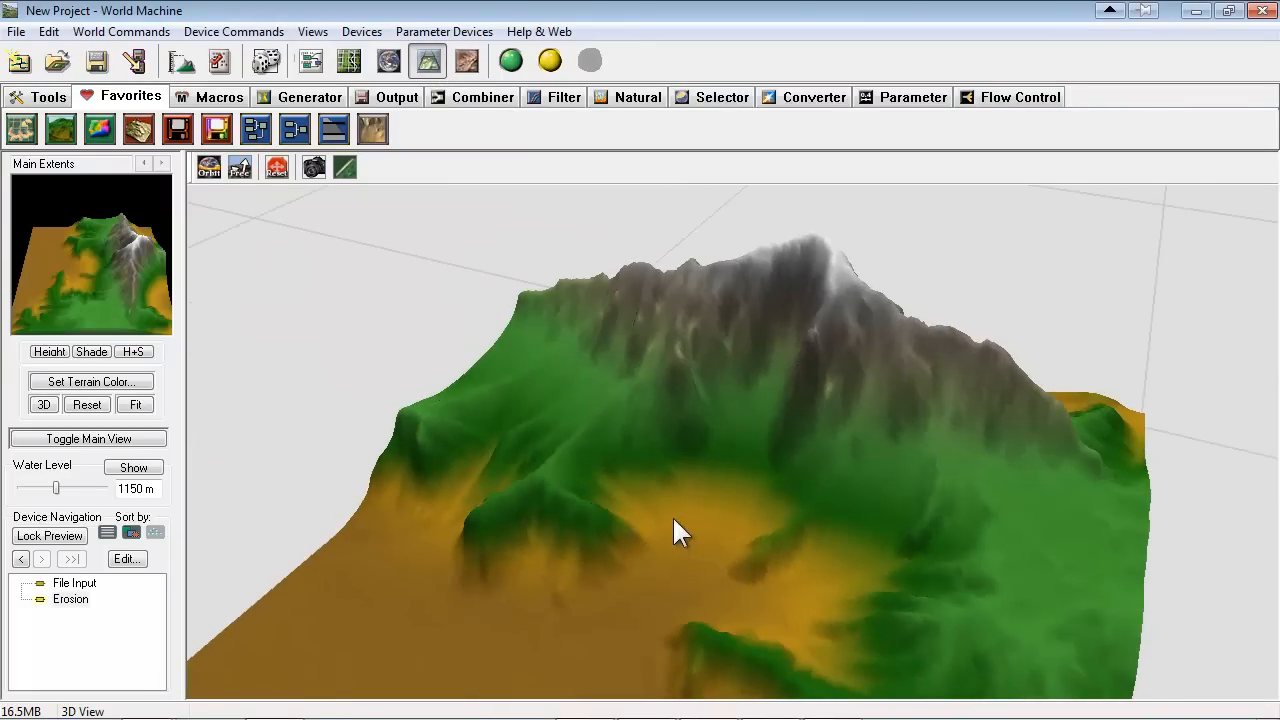
pyautogui.click(509, 56)
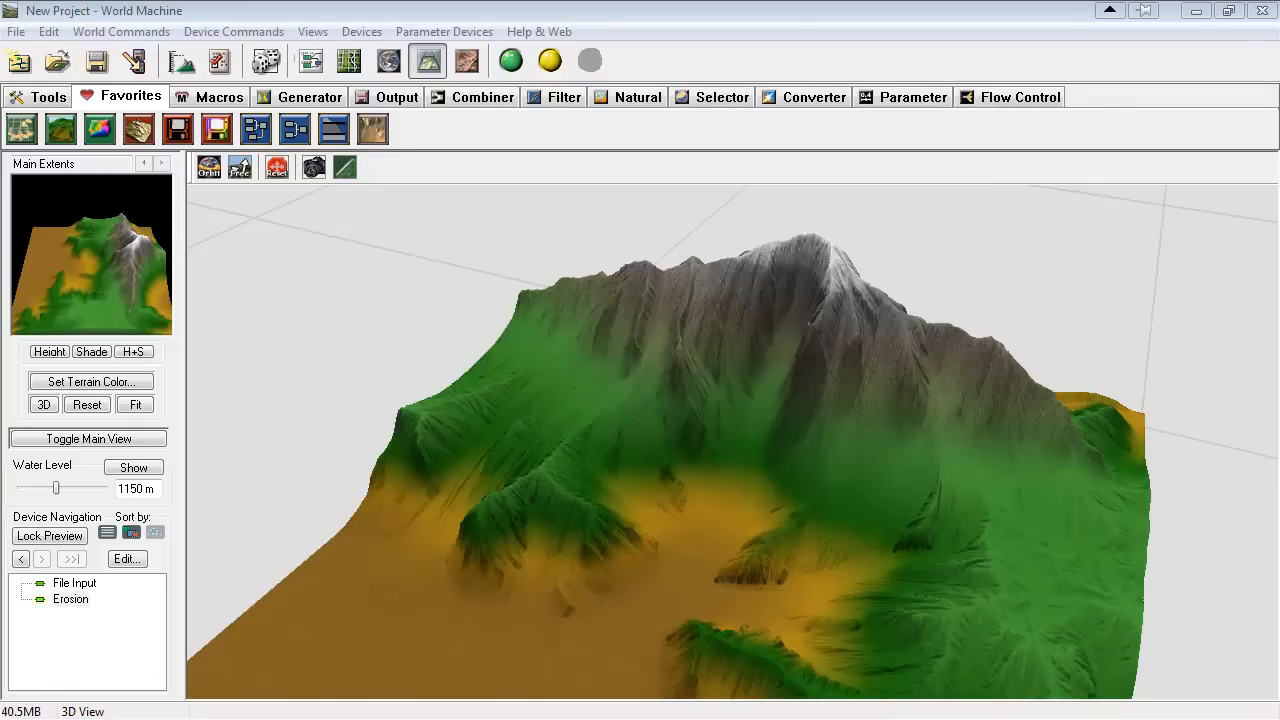
# Examine the eroded mountain in the 3D view close up and from several sides
pyautogui.scroll(5, 686, 405)
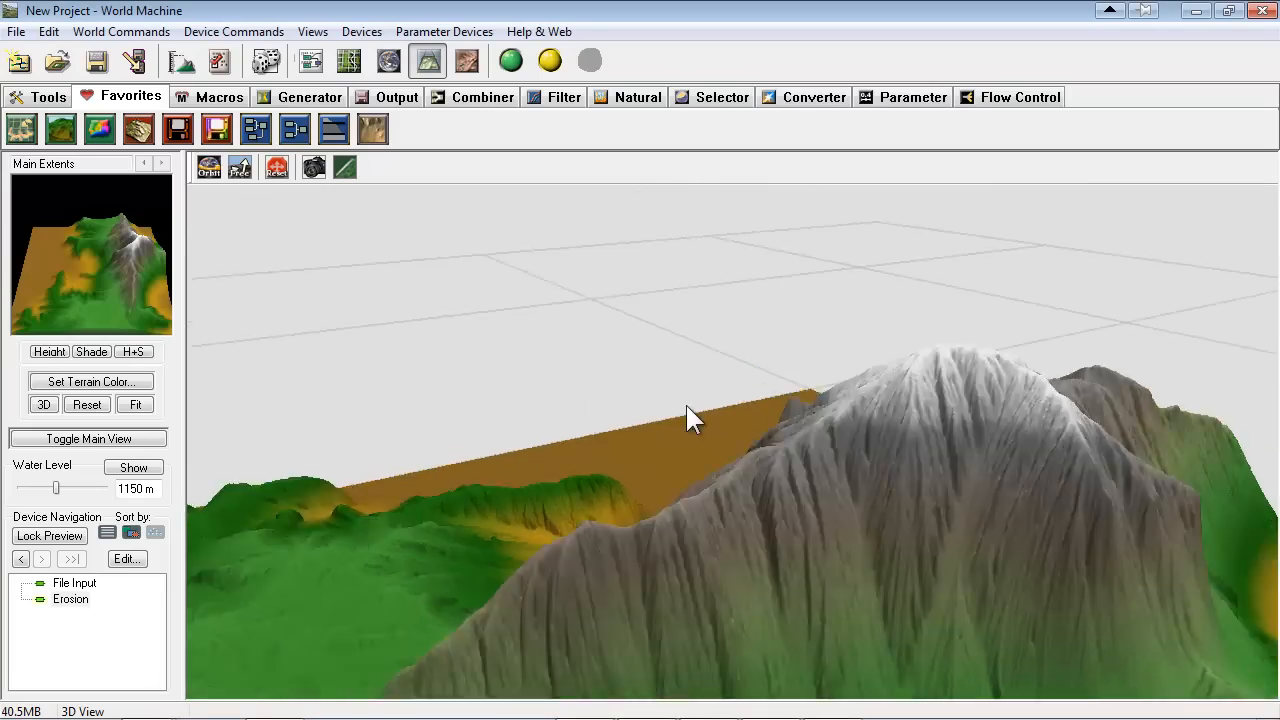
pyautogui.moveTo(694, 458); pyautogui.dragTo(722, 438)
pyautogui.scroll(-5, 649, 483)
pyautogui.moveTo(649, 483); pyautogui.dragTo(781, 543)
pyautogui.scroll(-3, 700, 429)
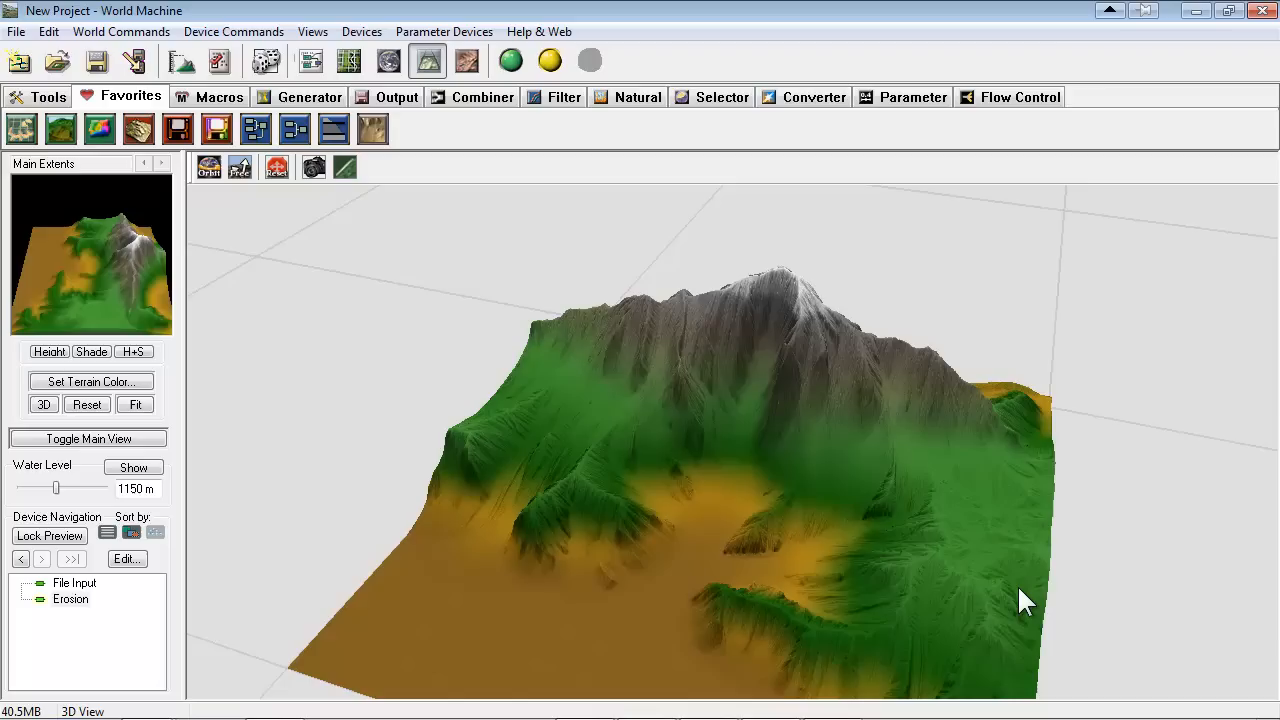
pyautogui.moveTo(956, 483); pyautogui.dragTo(729, 477)
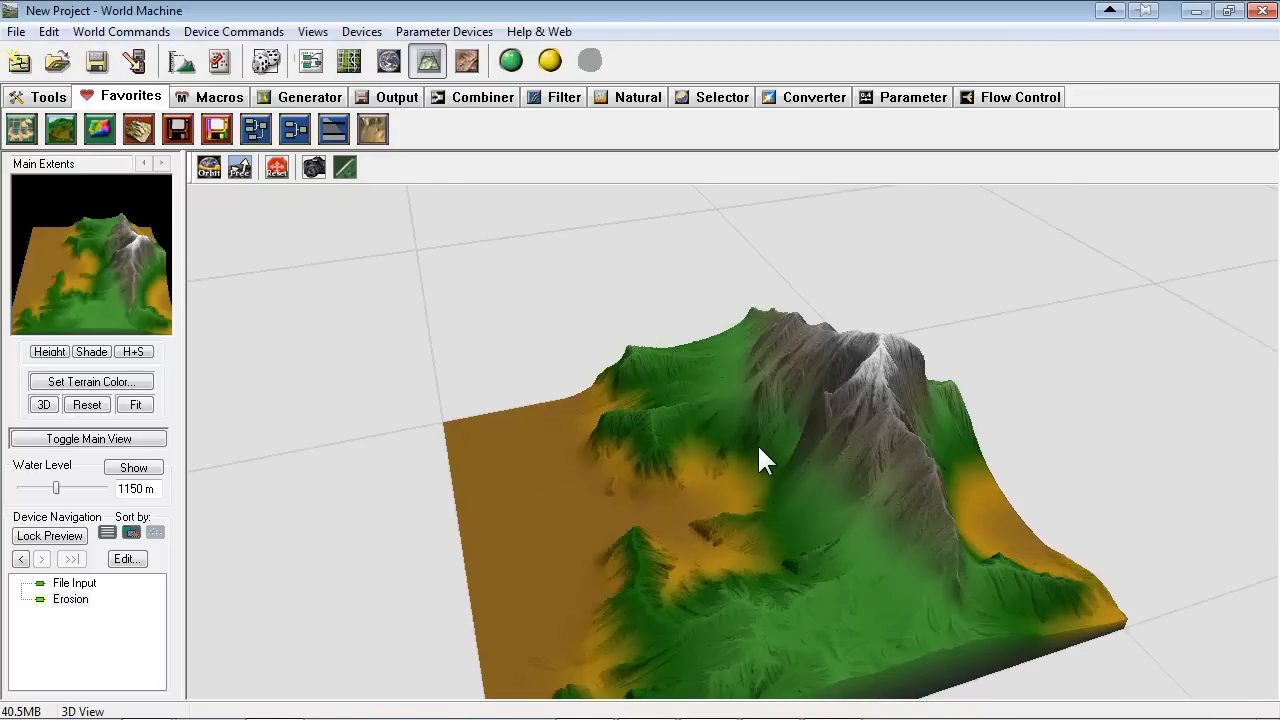
pyautogui.moveTo(758, 447); pyautogui.dragTo(815, 500)
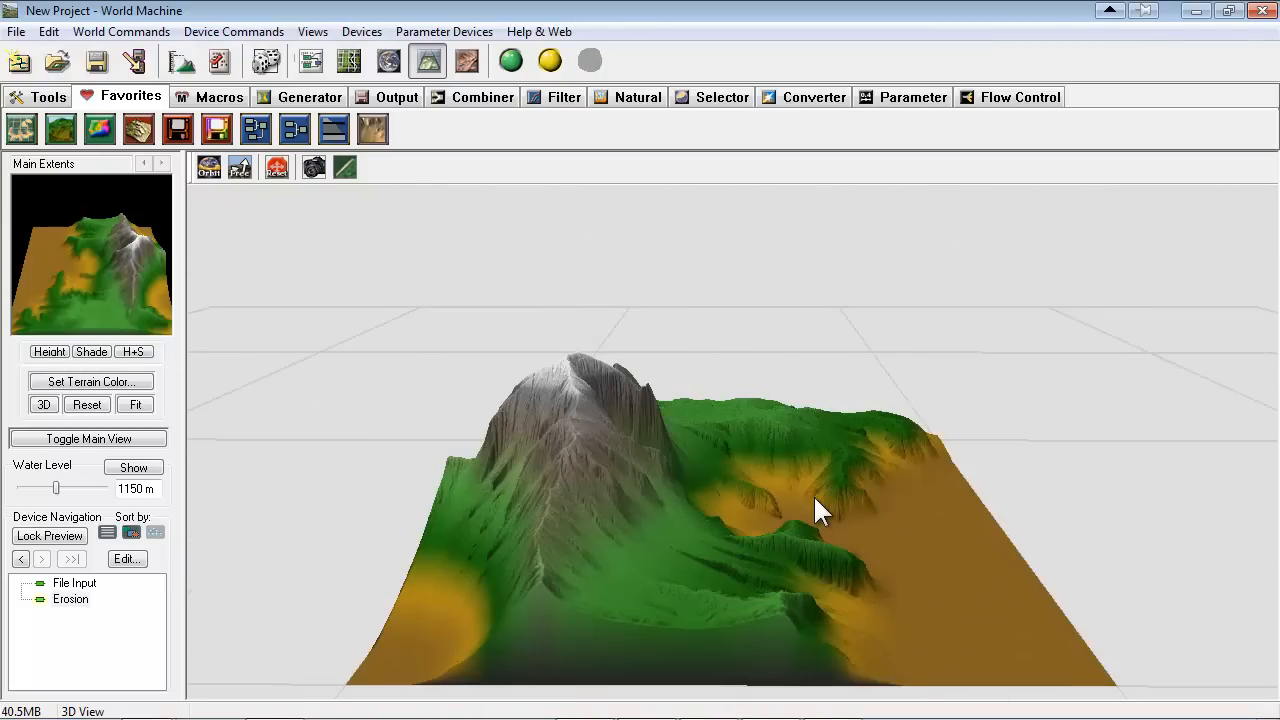
pyautogui.moveTo(722, 447); pyautogui.dragTo(607, 462)
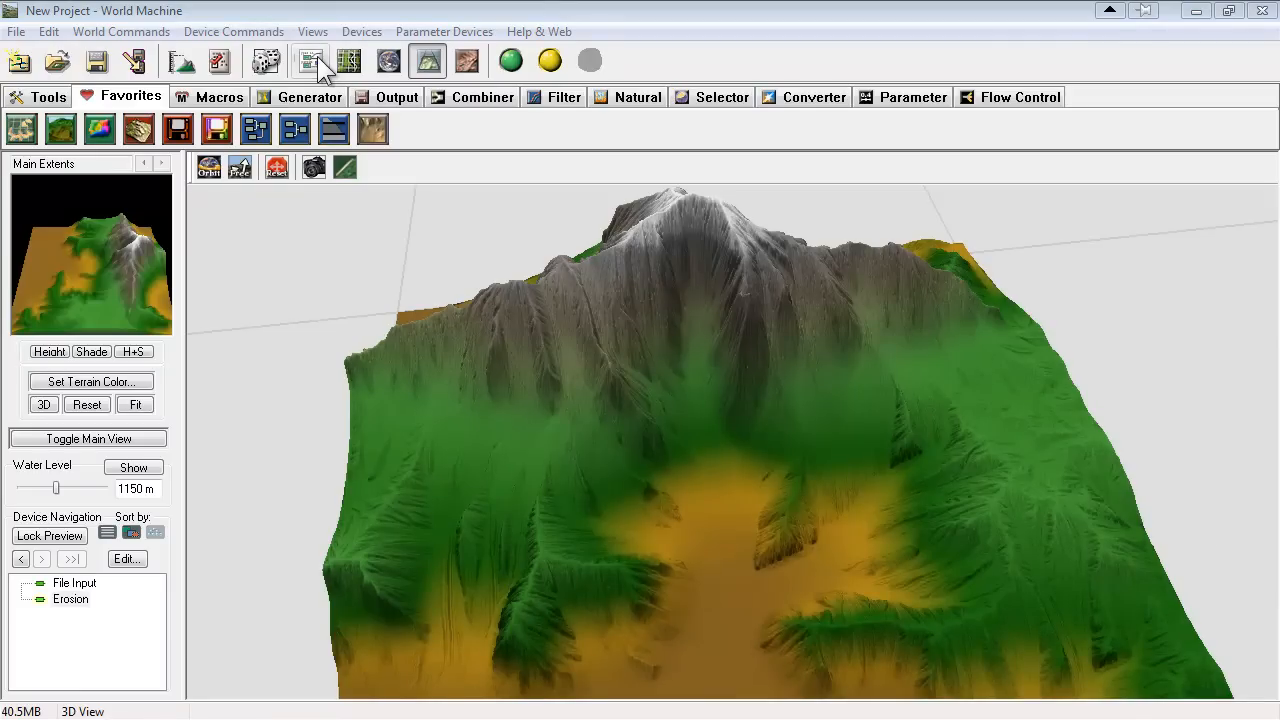
# Return to the device workview, remove the connection between File Input and Erosion, and move File Input higher
pyautogui.click(312, 62)
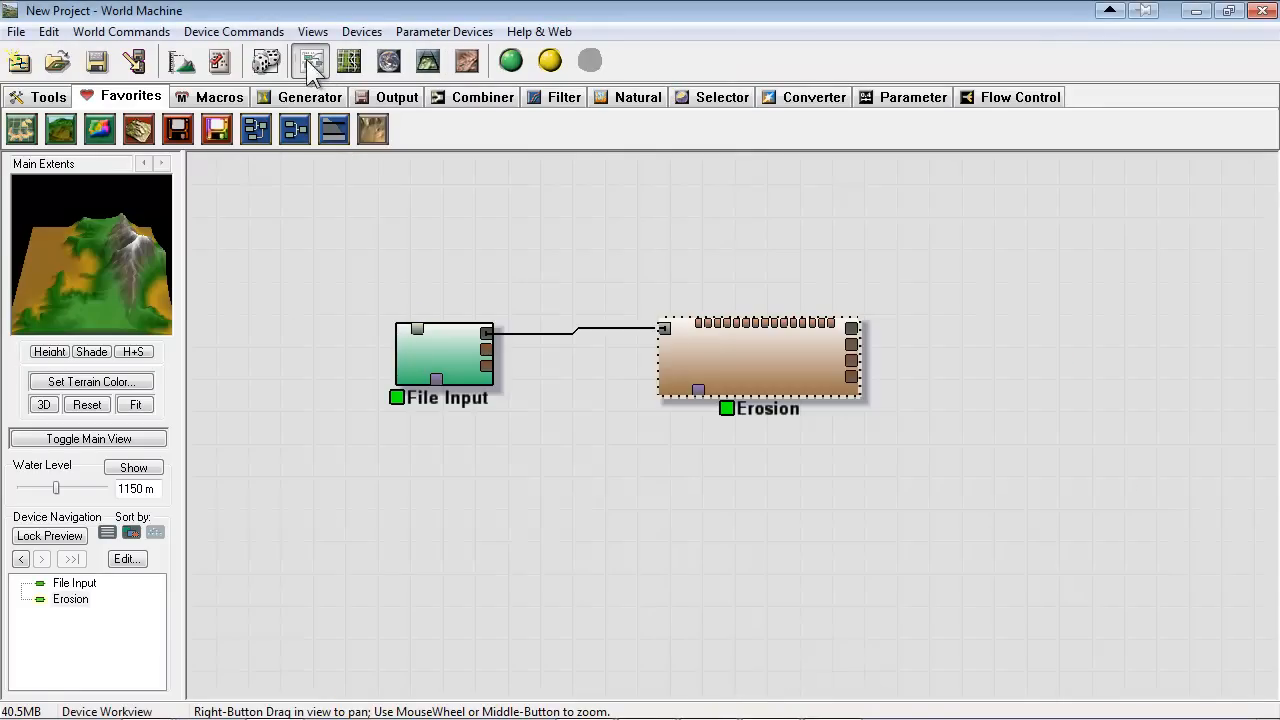
pyautogui.scroll(-2, 620, 345)
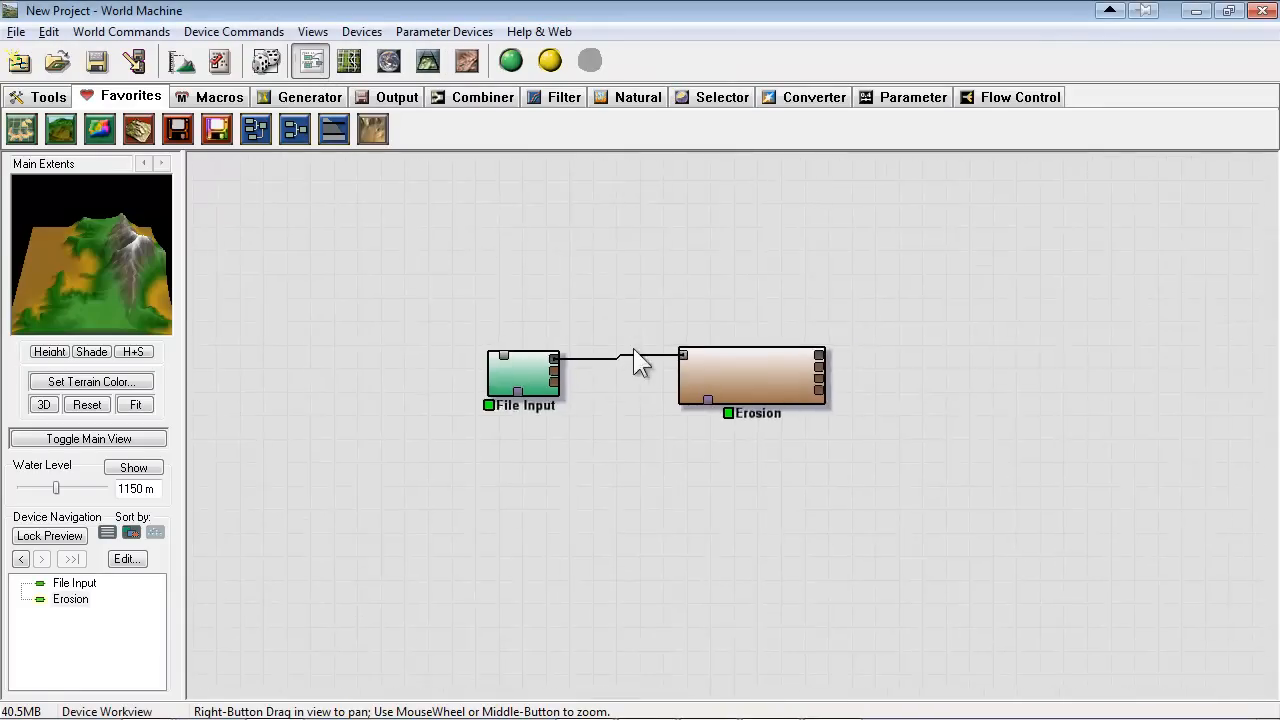
pyautogui.scroll(4, 638, 300)
pyautogui.click(636, 290)
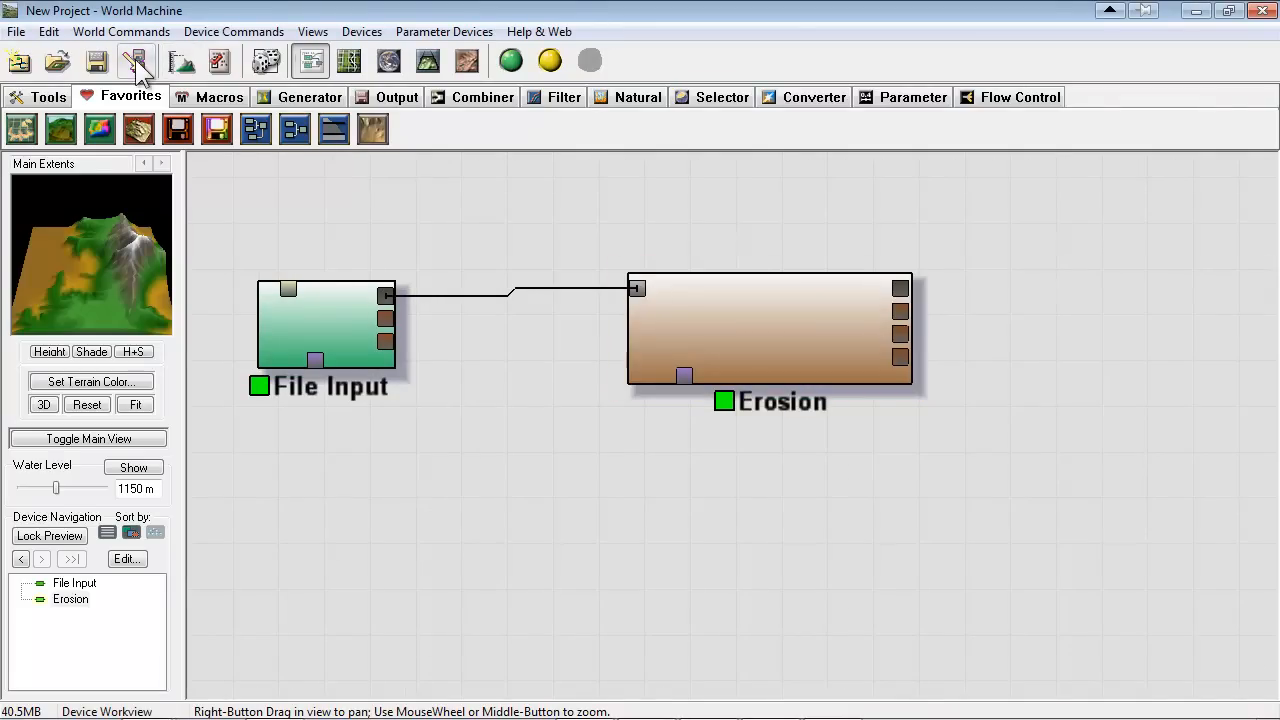
pyautogui.moveTo(343, 332); pyautogui.dragTo(377, 231)
pyautogui.moveTo(422, 191); pyautogui.dragTo(534, 281)
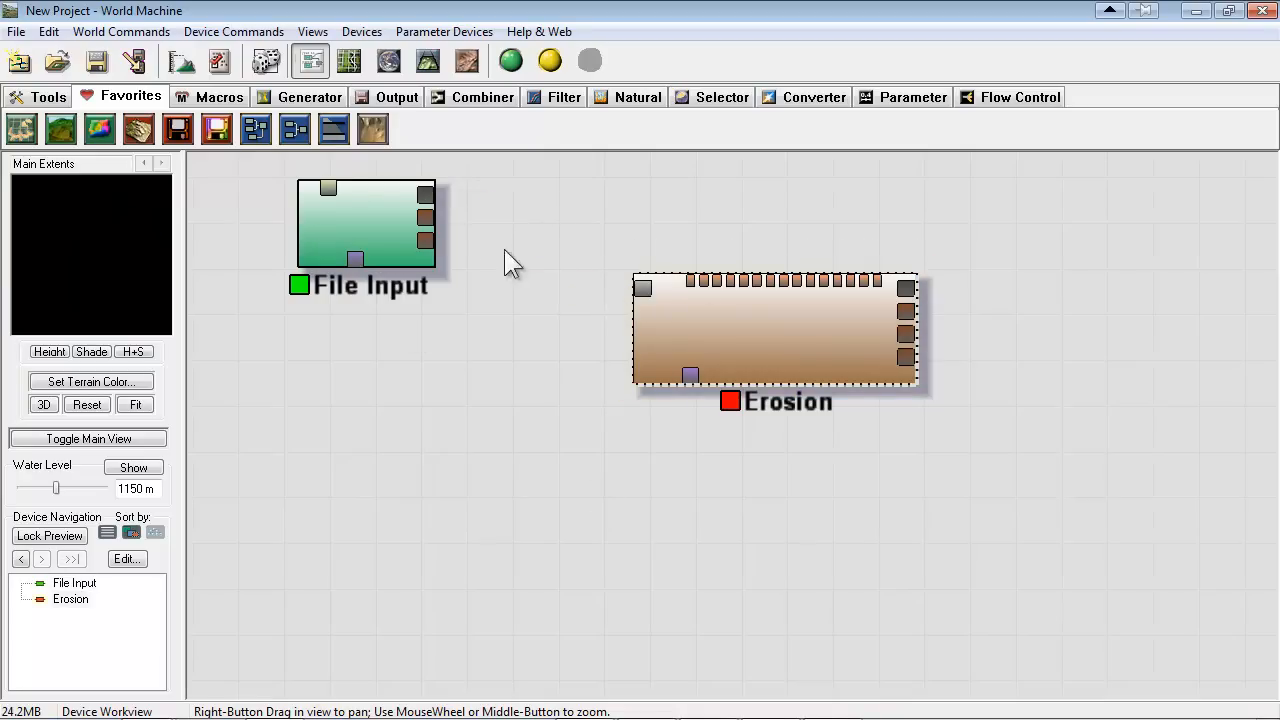
# Move the Erosion device down and to the right of File Input, leaving free space below File Input
pyautogui.click(380, 229)
pyautogui.moveTo(822, 403); pyautogui.dragTo(881, 472)
pyautogui.moveTo(388, 346); pyautogui.dragTo(420, 355, button='right')
pyautogui.moveTo(420, 366); pyautogui.dragTo(443, 286)
pyautogui.click(411, 471)
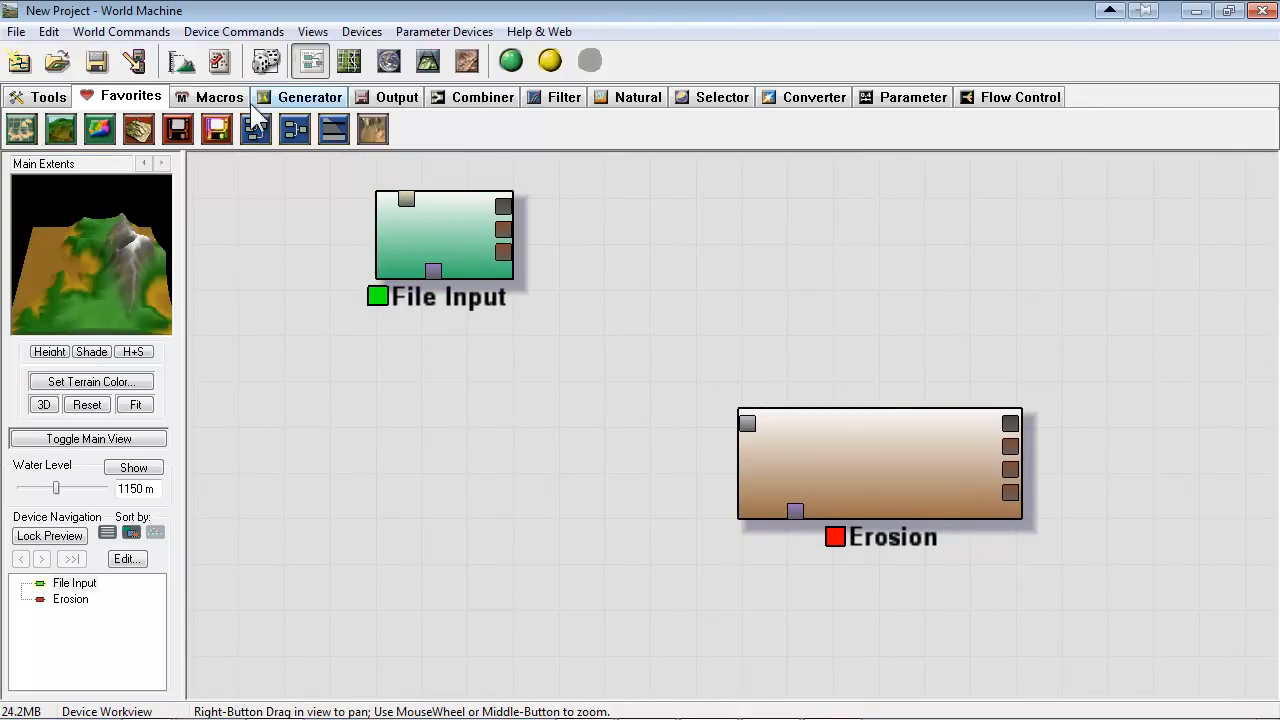
# Add an Advanced Perlin generator below the File Input device
pyautogui.click(318, 96)
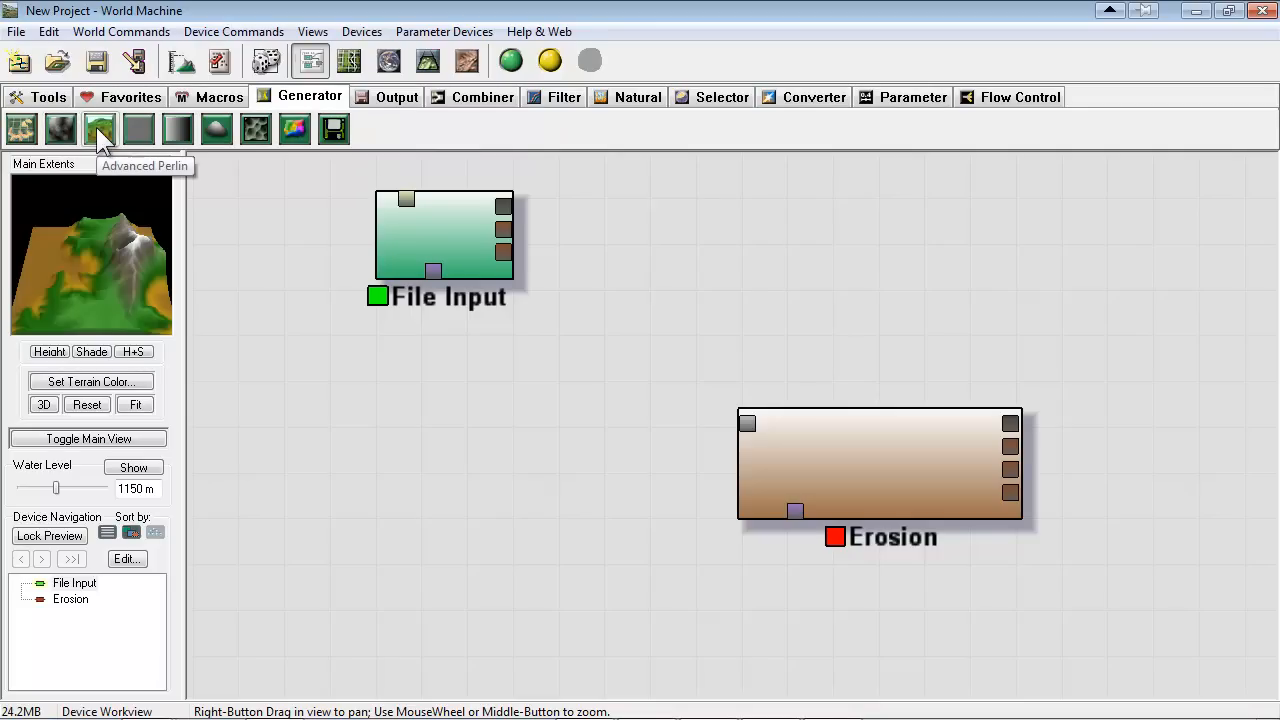
pyautogui.click(96, 127)
pyautogui.click(477, 403)
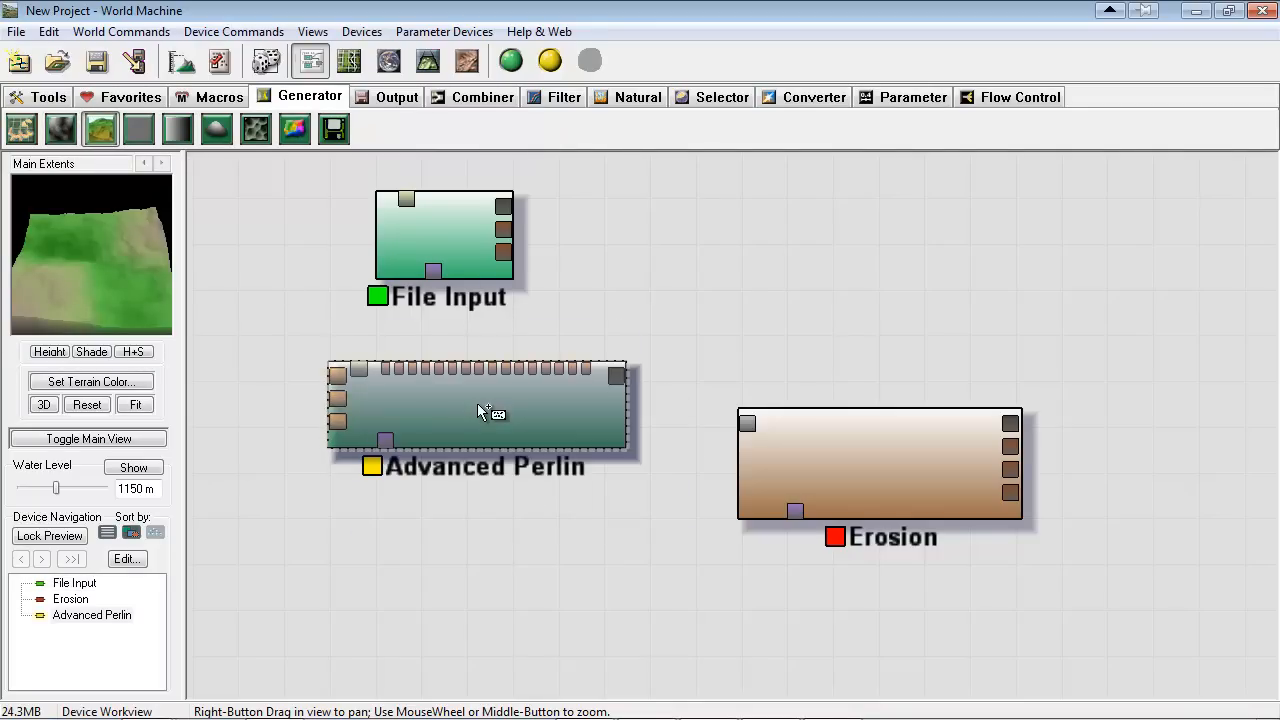
pyautogui.rightClick(567, 548)
# Open the Advanced Perlin settings and set feature scale to 3.67 km, elevation center to 2133 m and steepness to 0.938
pyautogui.doubleClick(500, 412)
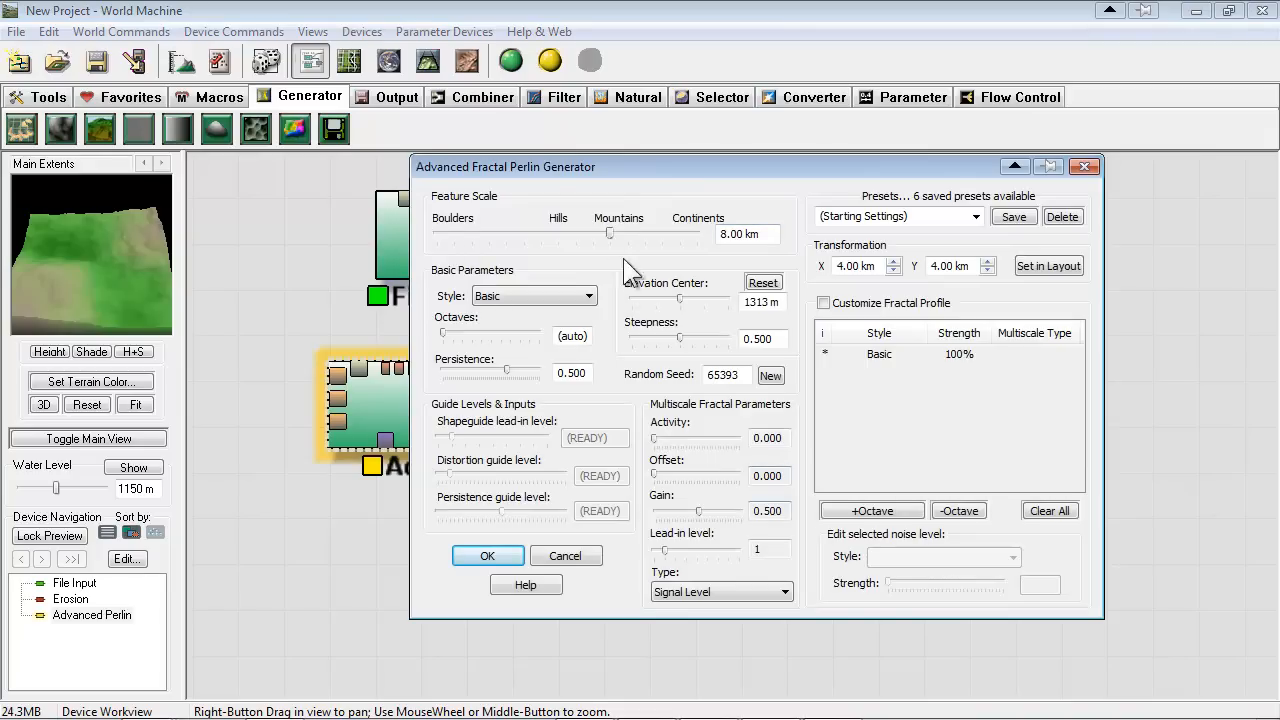
pyautogui.moveTo(607, 233)
pyautogui.mouseDown()
pyautogui.moveTo(549, 229)
pyautogui.moveTo(624, 236)
pyautogui.moveTo(454, 227)
pyautogui.moveTo(512, 238)
pyautogui.moveTo(491, 240)
pyautogui.moveTo(710, 245)
pyautogui.moveTo(643, 226)
pyautogui.moveTo(590, 234)
pyautogui.mouseUp()
pyautogui.moveTo(680, 299); pyautogui.dragTo(726, 345)
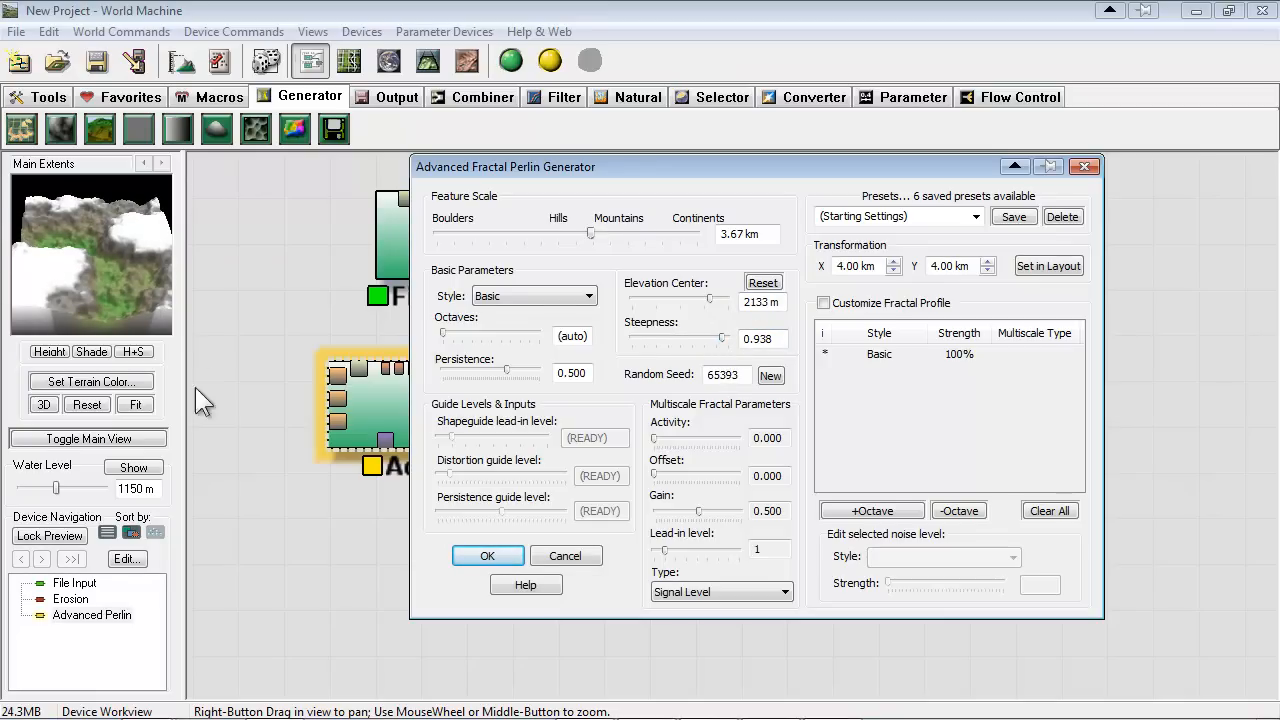
# Retune the Advanced Perlin generator to steepness 0.719, elevation center 1477 m and feature scale 6.17 km
pyautogui.click(713, 340)
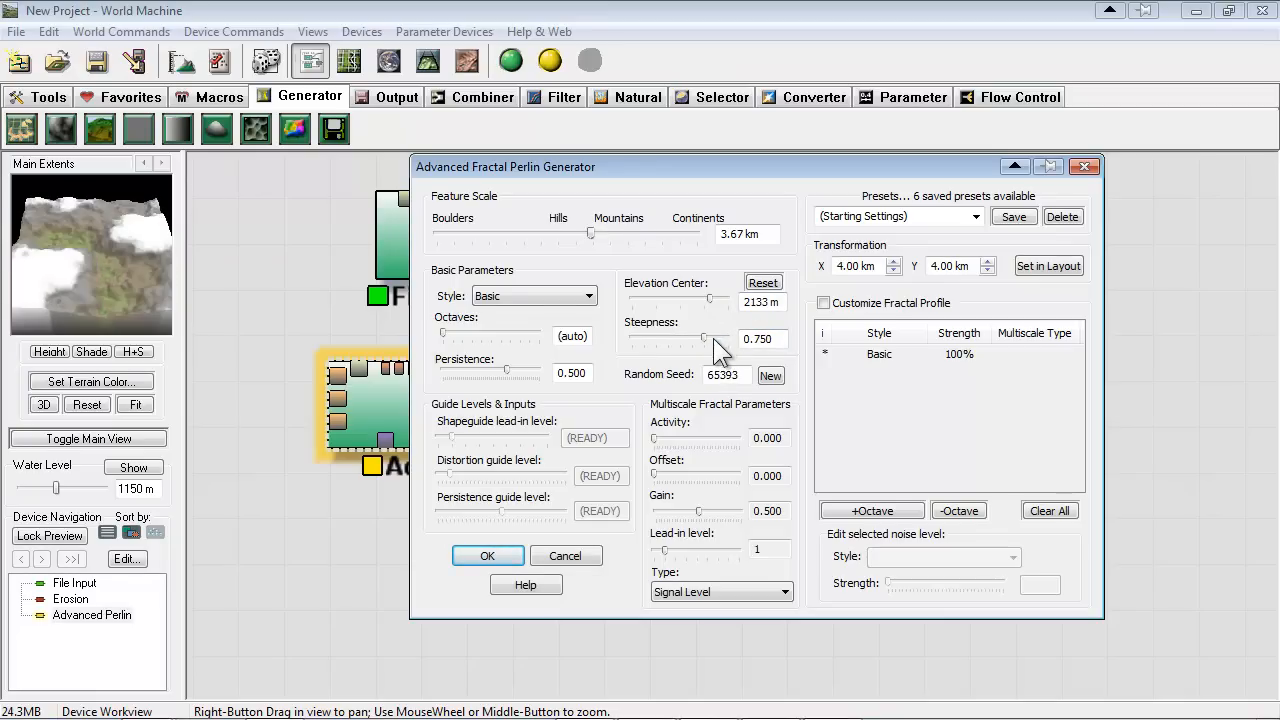
pyautogui.click(687, 297)
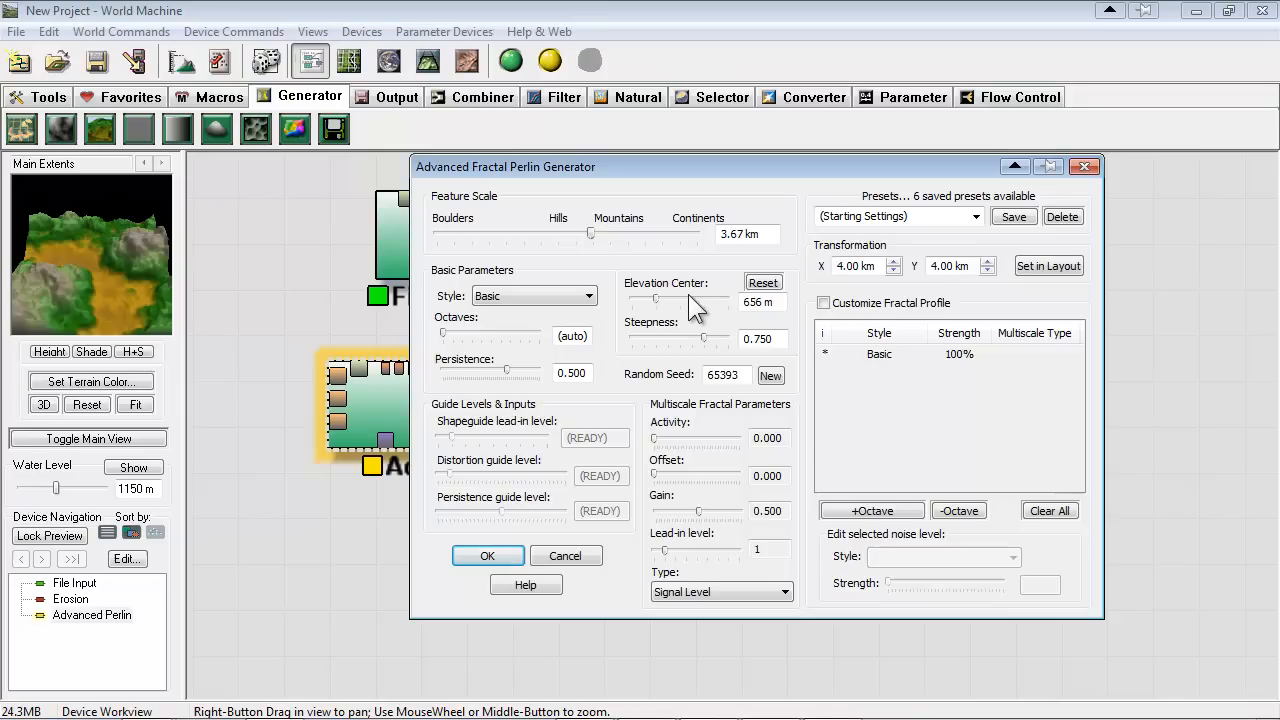
pyautogui.moveTo(699, 337); pyautogui.dragTo(685, 338)
pyautogui.moveTo(657, 297); pyautogui.dragTo(701, 338)
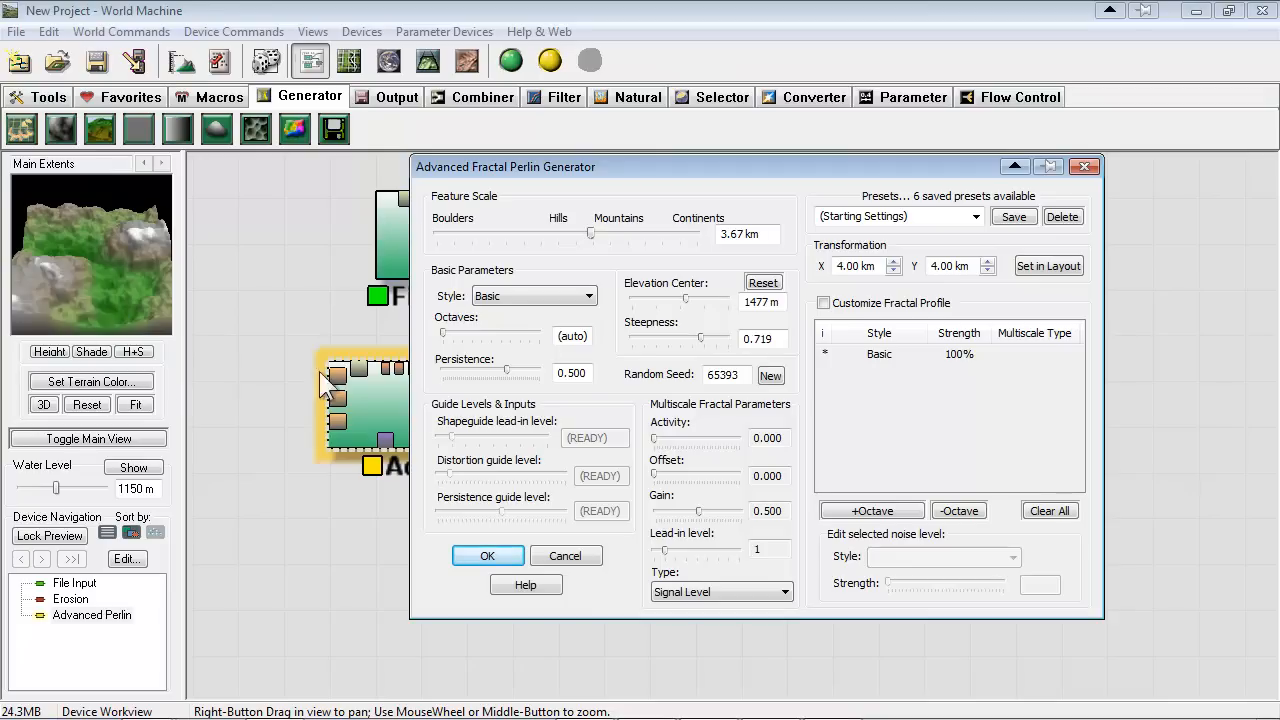
pyautogui.moveTo(589, 232)
pyautogui.mouseDown()
pyautogui.moveTo(625, 233)
pyautogui.moveTo(603, 233)
pyautogui.mouseUp()
# Compare the Canyons and Default presets of the Advanced Perlin generator and apply Canyons
pyautogui.click(974, 217)
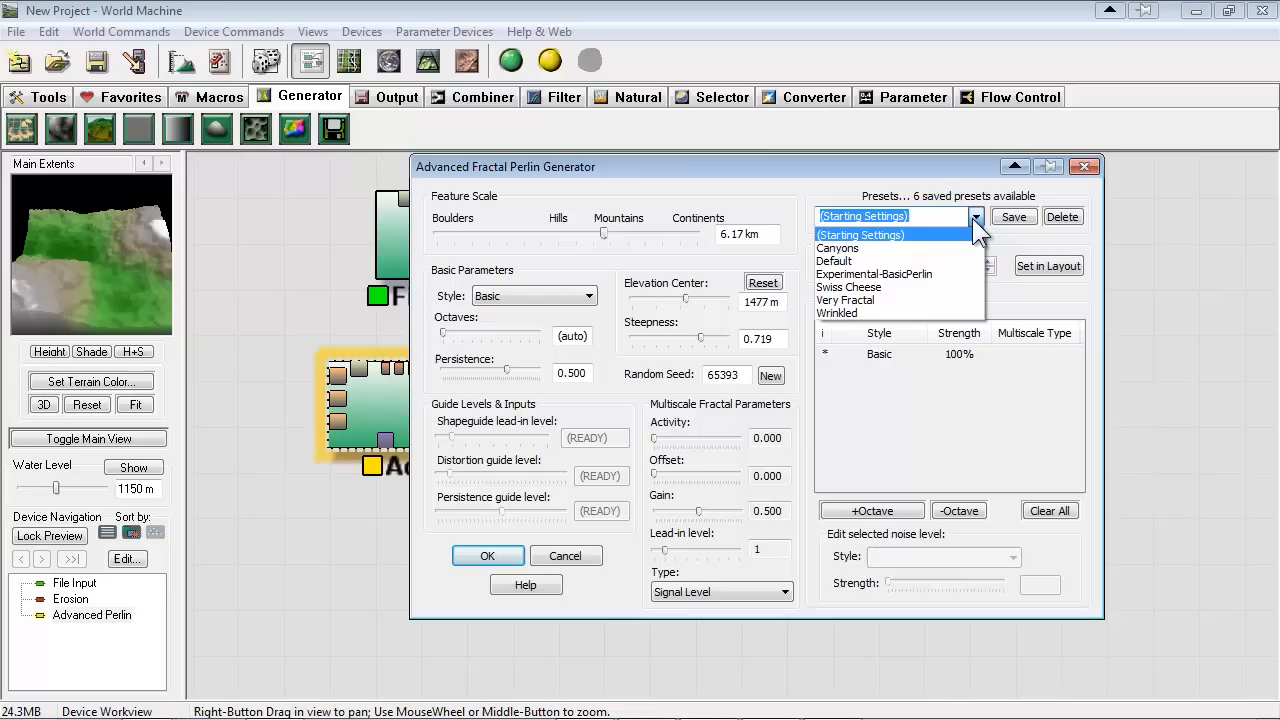
pyautogui.click(887, 250)
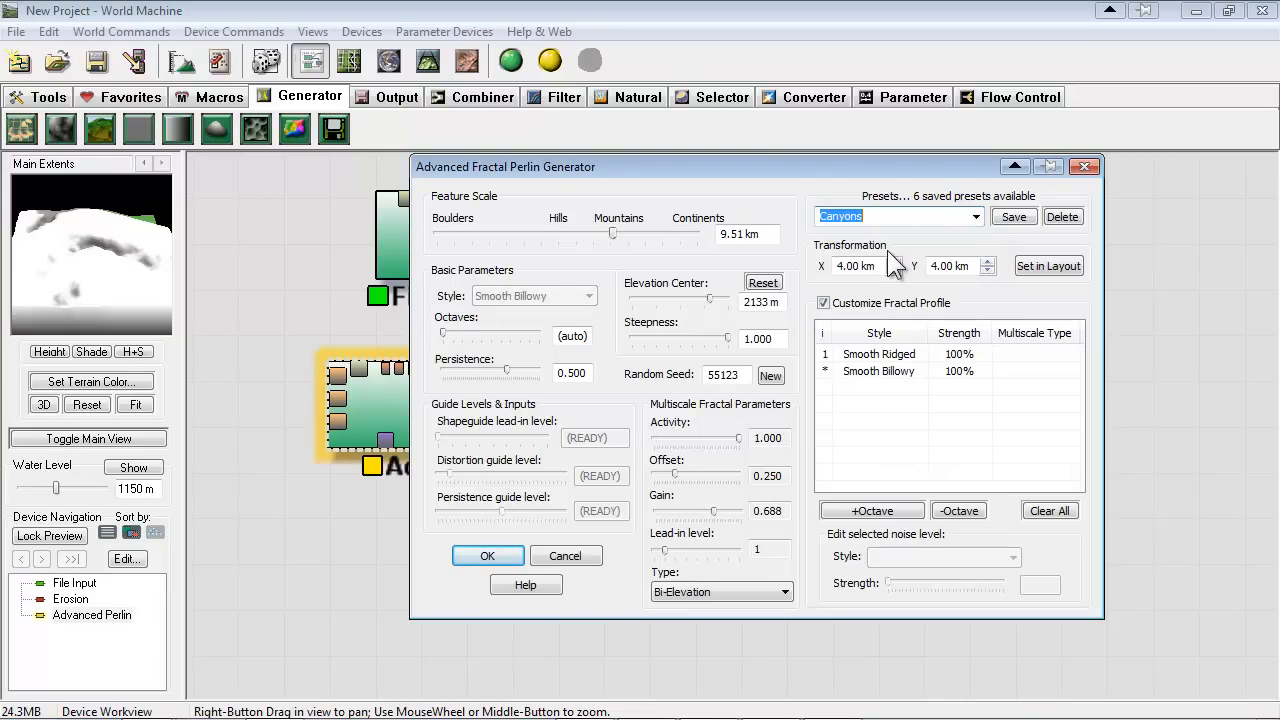
pyautogui.click(976, 217)
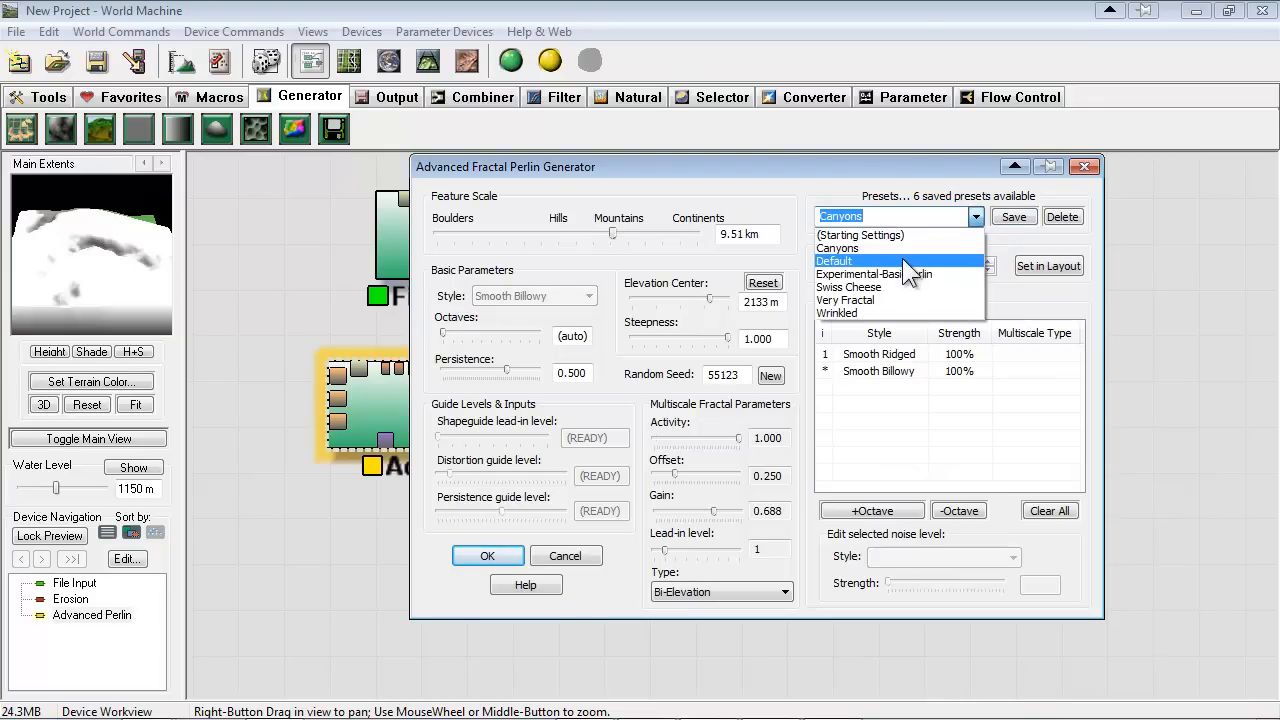
pyautogui.click(902, 260)
pyautogui.click(976, 217)
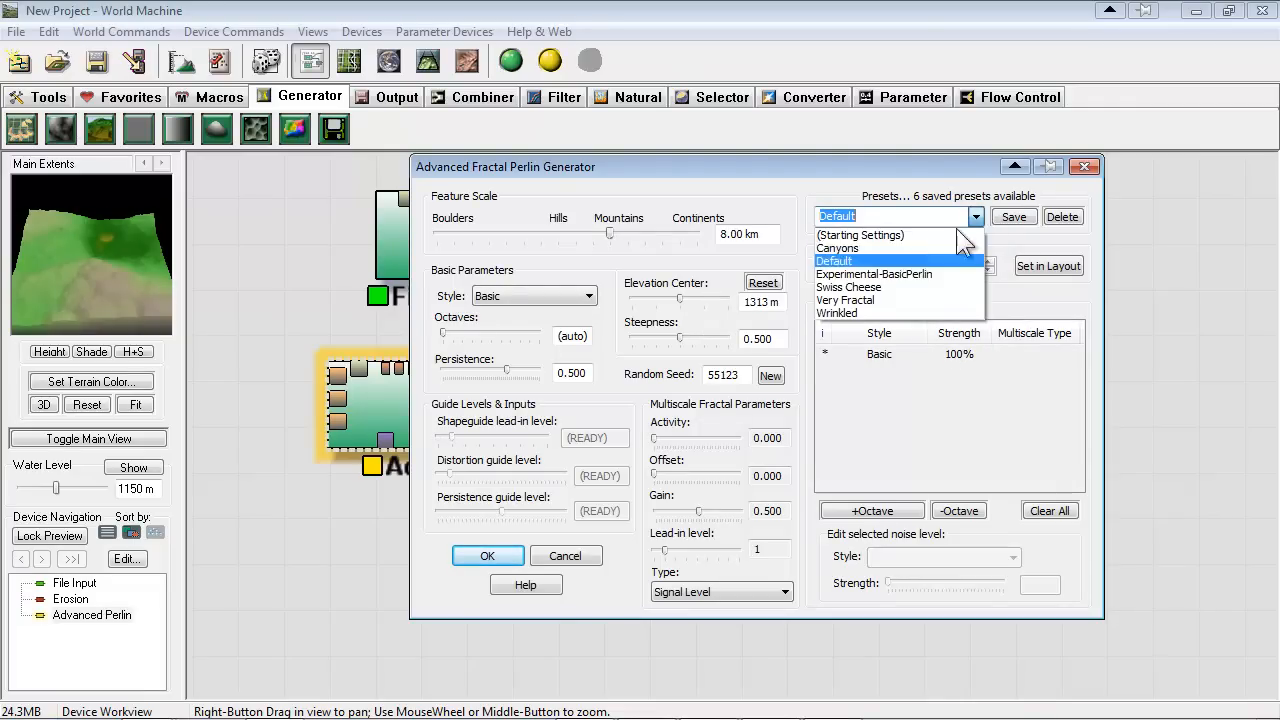
pyautogui.click(862, 248)
# Set the Canyons noise to feature scale 2.38 km, elevation center 2461 m and steepness 0.938, and accept the settings
pyautogui.moveTo(611, 232)
pyautogui.mouseDown()
pyautogui.moveTo(633, 233)
pyautogui.moveTo(589, 233)
pyautogui.mouseUp()
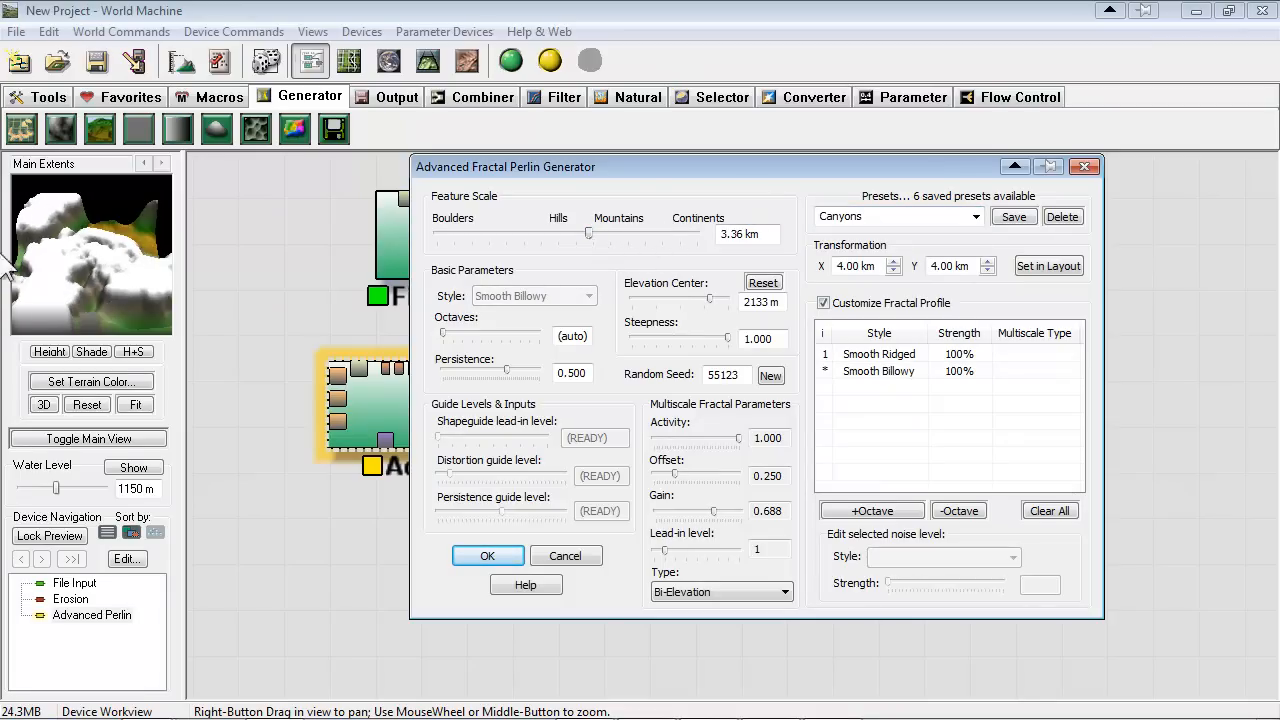
pyautogui.moveTo(588, 231)
pyautogui.mouseDown()
pyautogui.moveTo(558, 234)
pyautogui.moveTo(572, 238)
pyautogui.mouseUp()
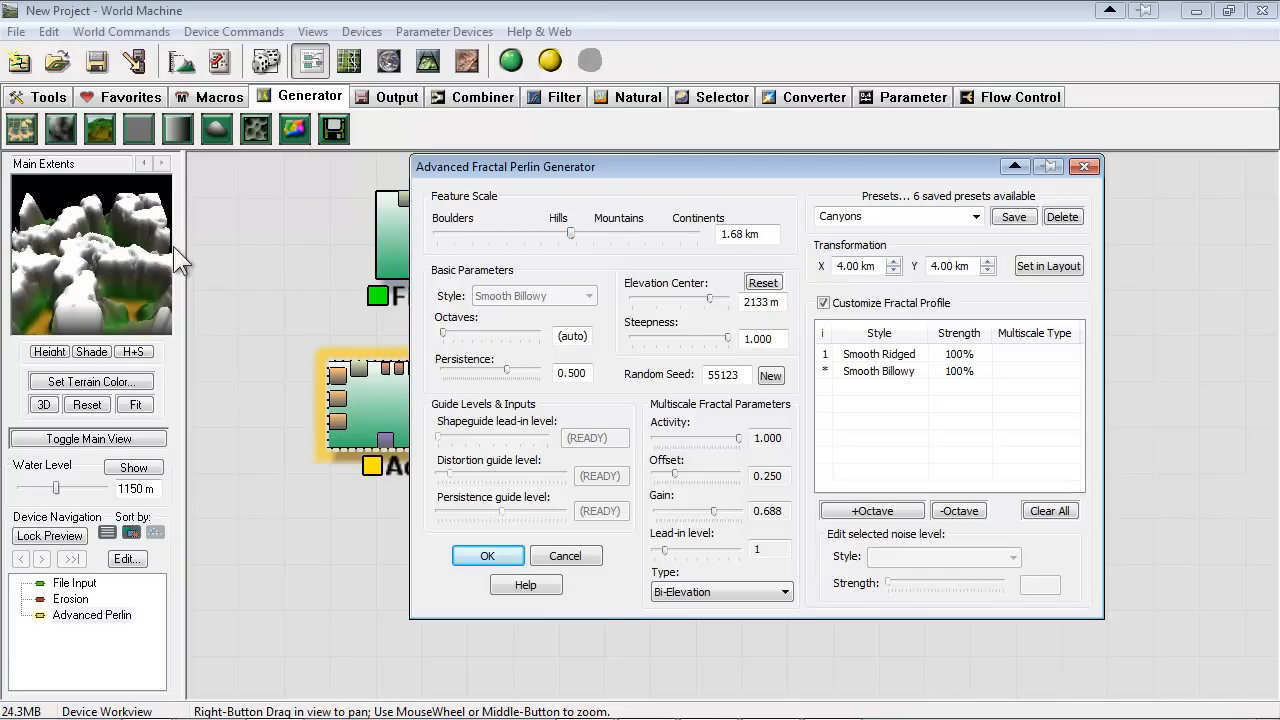
pyautogui.click(554, 237)
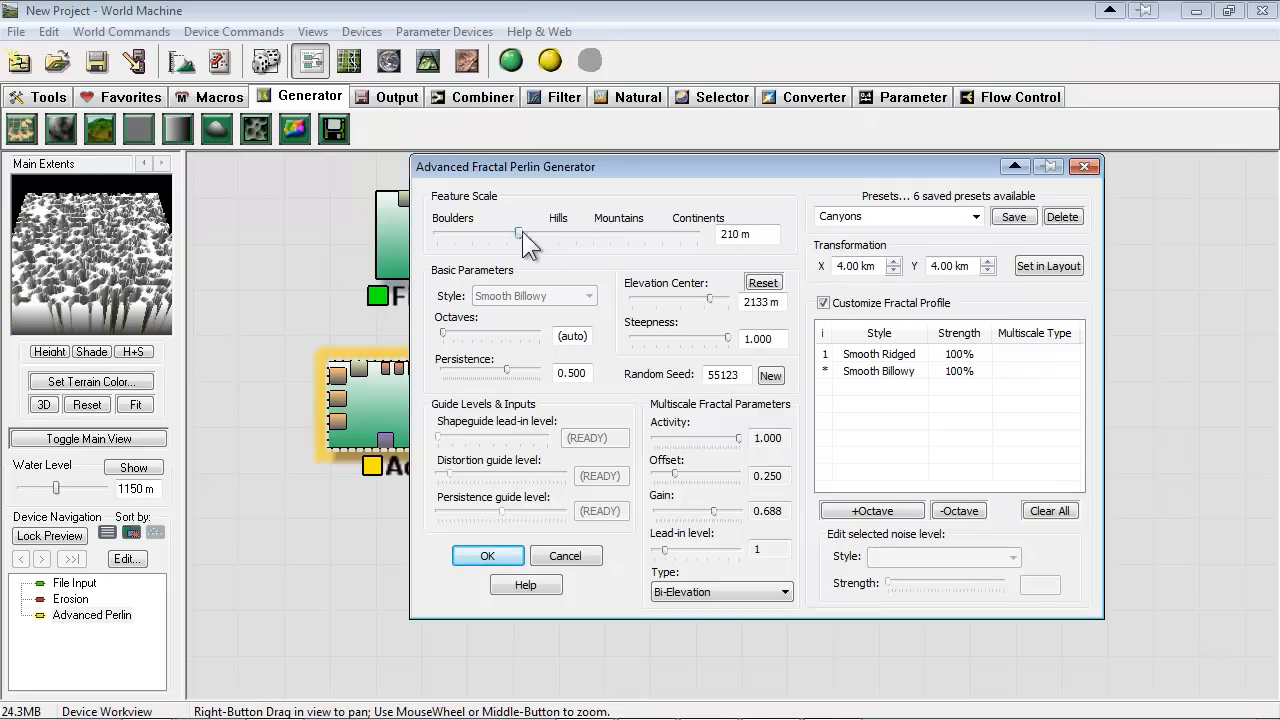
pyautogui.moveTo(520, 233); pyautogui.dragTo(579, 234)
pyautogui.moveTo(709, 298); pyautogui.dragTo(724, 338)
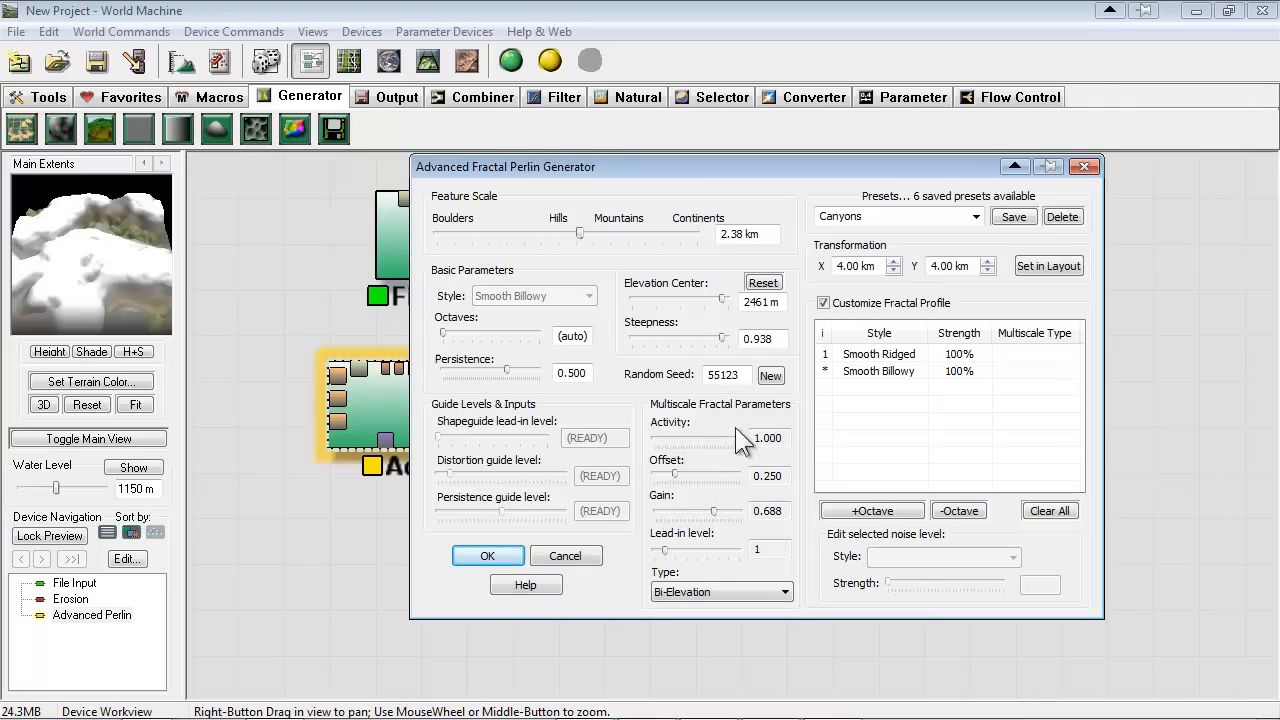
pyautogui.moveTo(564, 178); pyautogui.dragTo(696, 205)
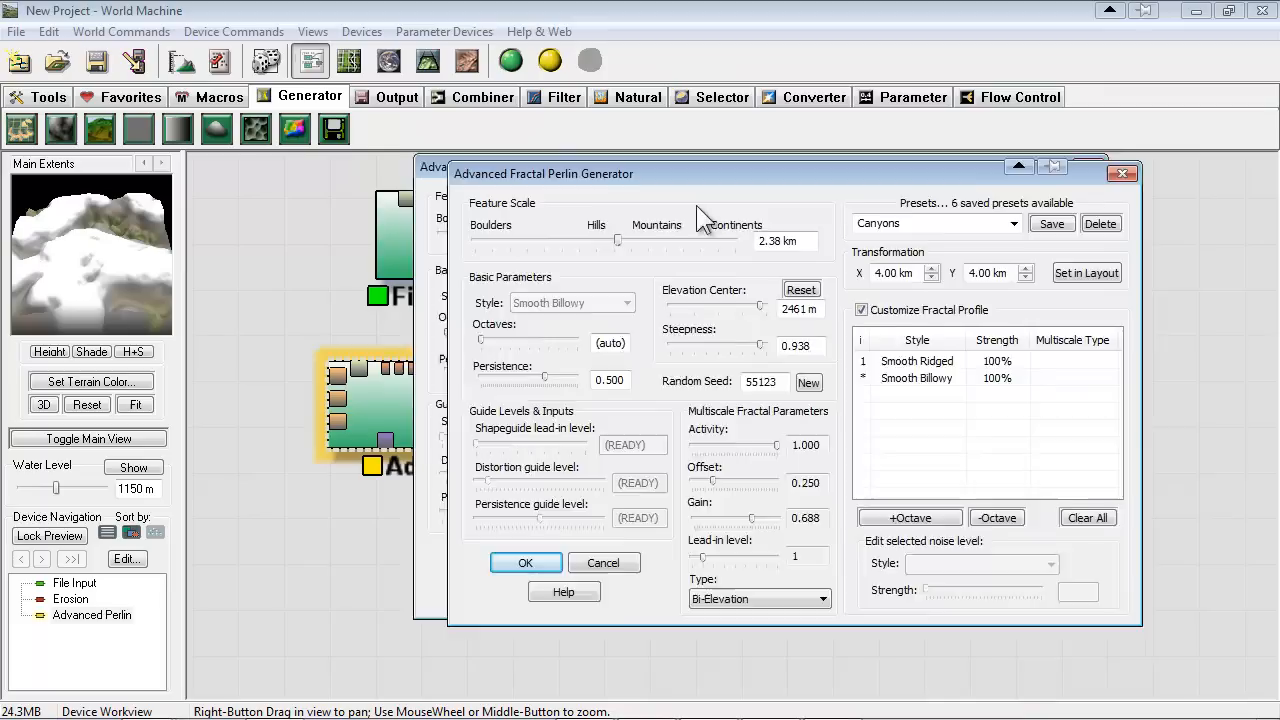
pyautogui.click(628, 570)
# Connect the Advanced Perlin output to the Erosion input, build the world and inspect the eroded terrain in 3D
pyautogui.moveTo(617, 374); pyautogui.dragTo(762, 398)
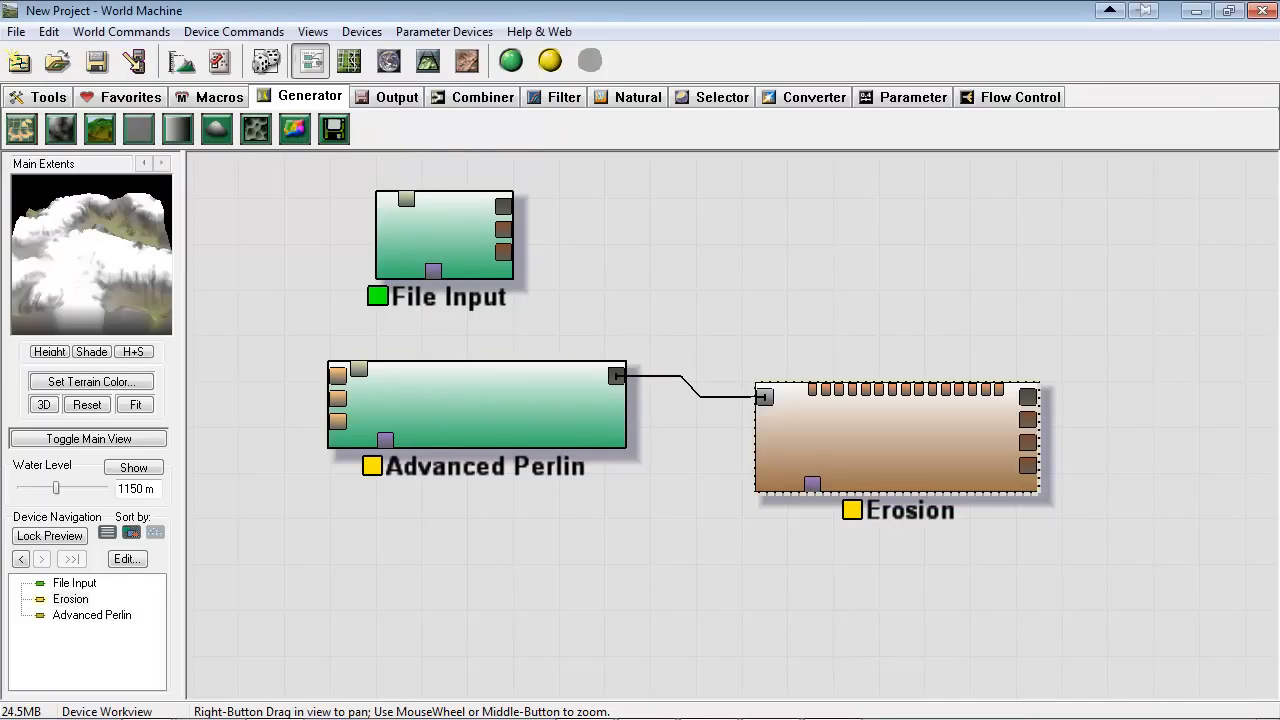
pyautogui.click(511, 62)
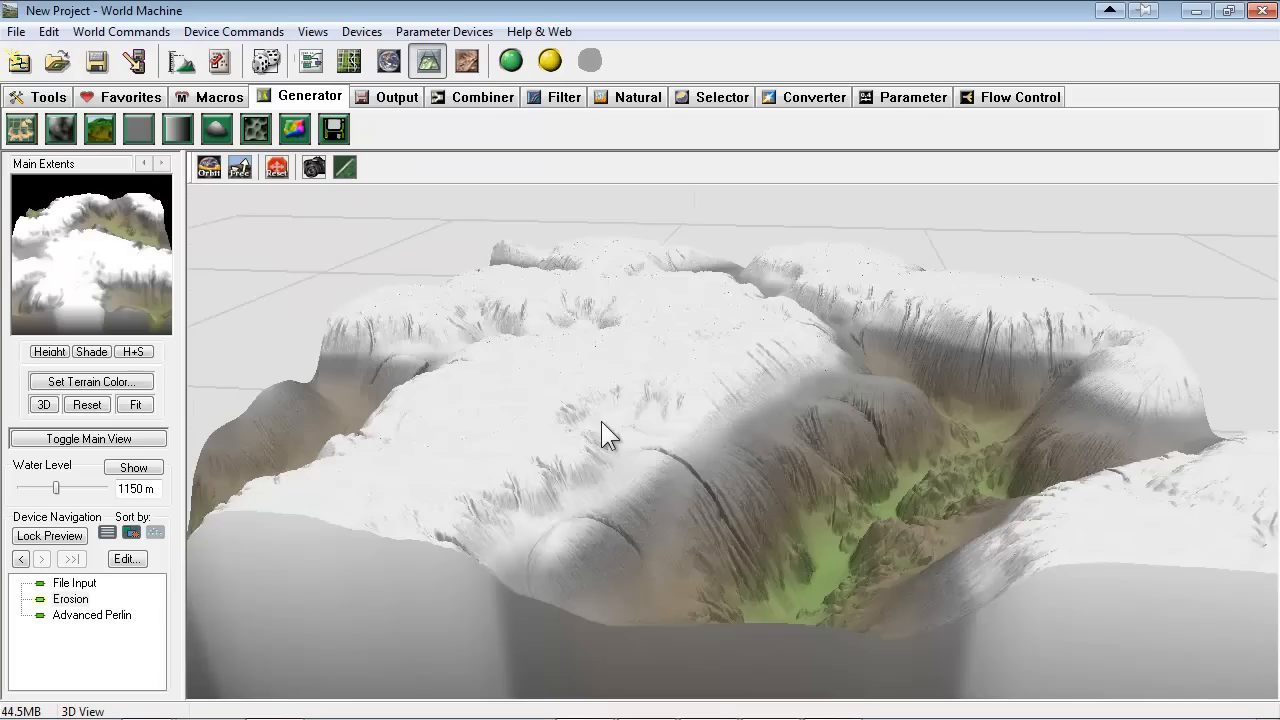
pyautogui.moveTo(602, 423); pyautogui.dragTo(447, 437)
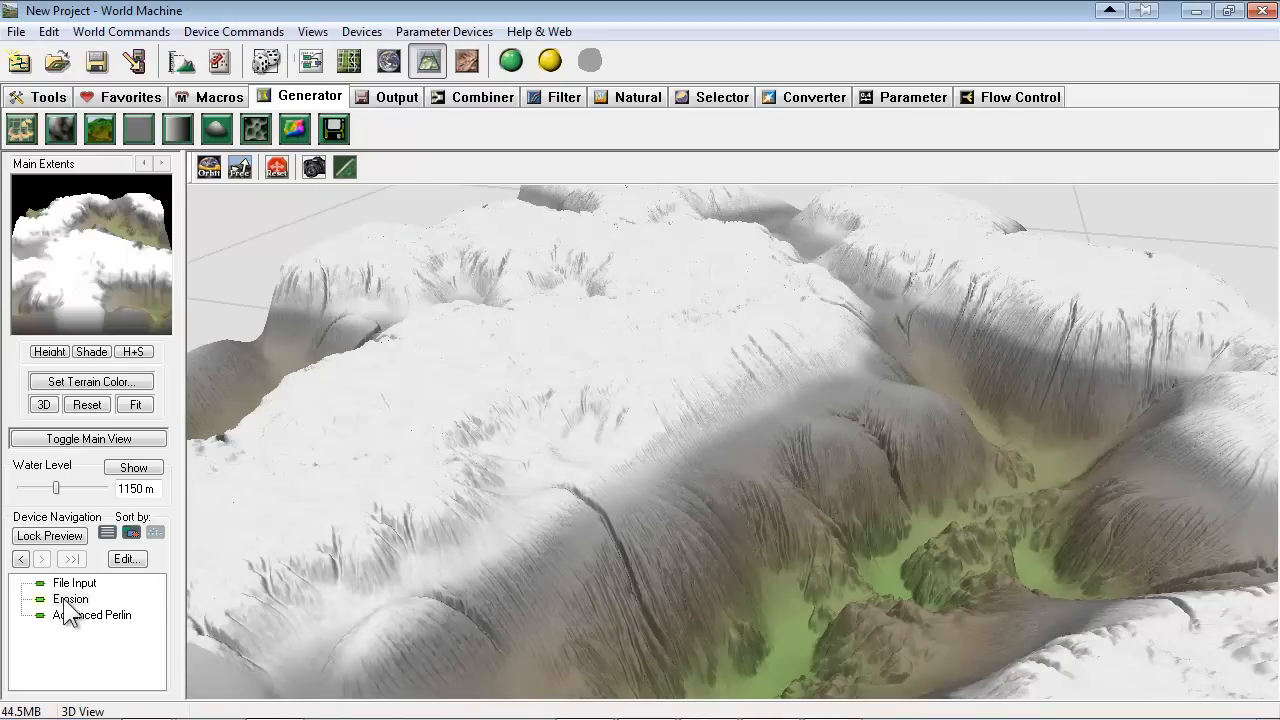
pyautogui.moveTo(566, 382); pyautogui.dragTo(575, 355)
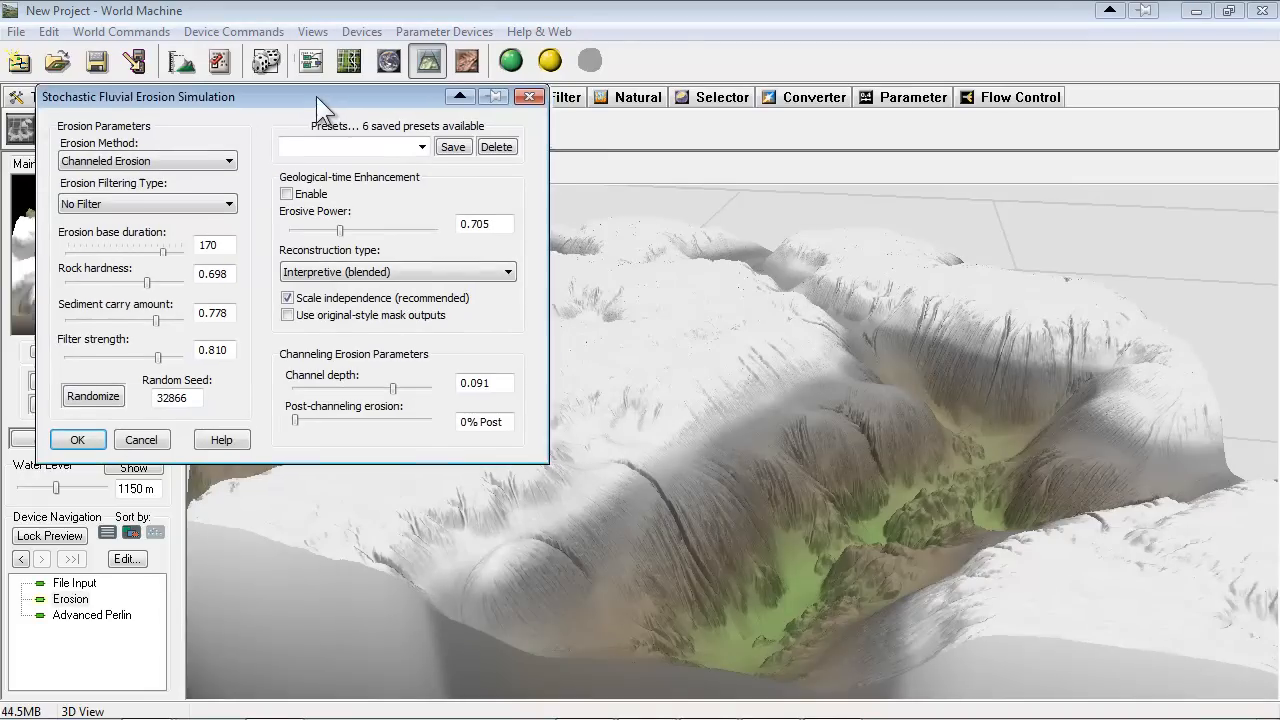
# Open the Erosion settings, switch the erosion method to Standard Erosion and randomize the seed several times
pyautogui.moveTo(316, 96); pyautogui.dragTo(310, 93)
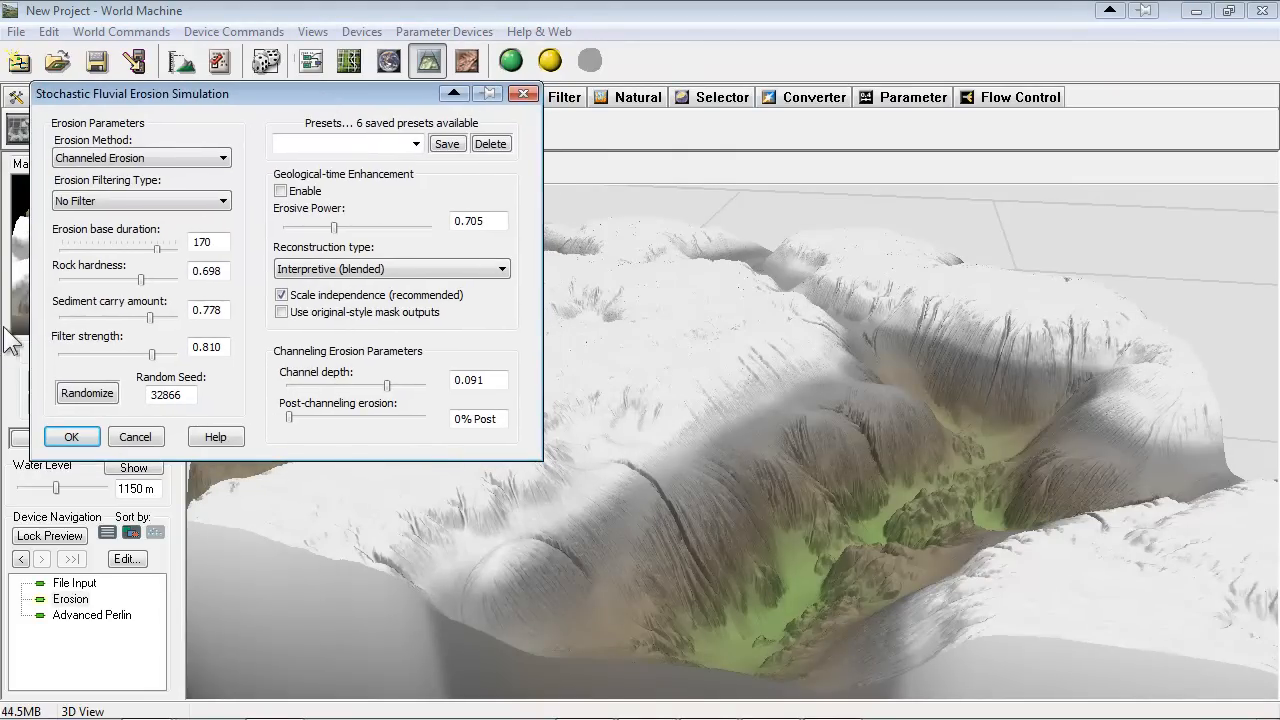
pyautogui.click(140, 157)
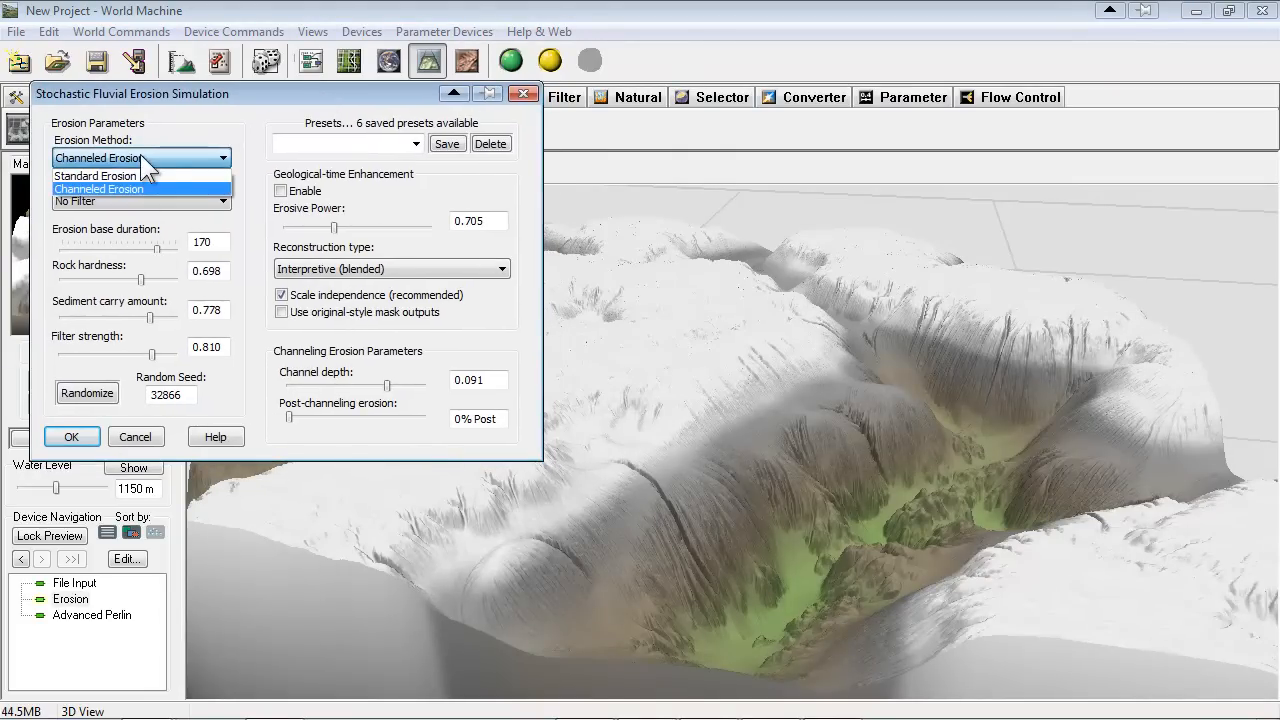
pyautogui.click(90, 177)
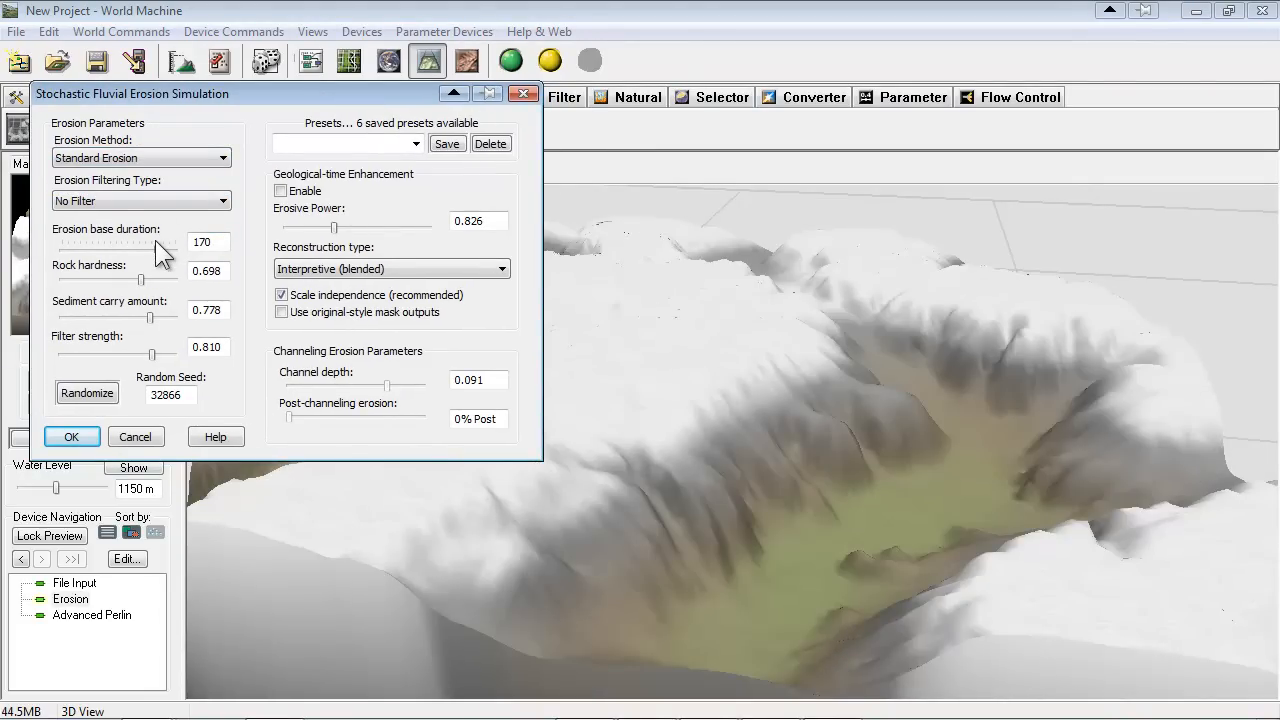
pyautogui.click(94, 401)
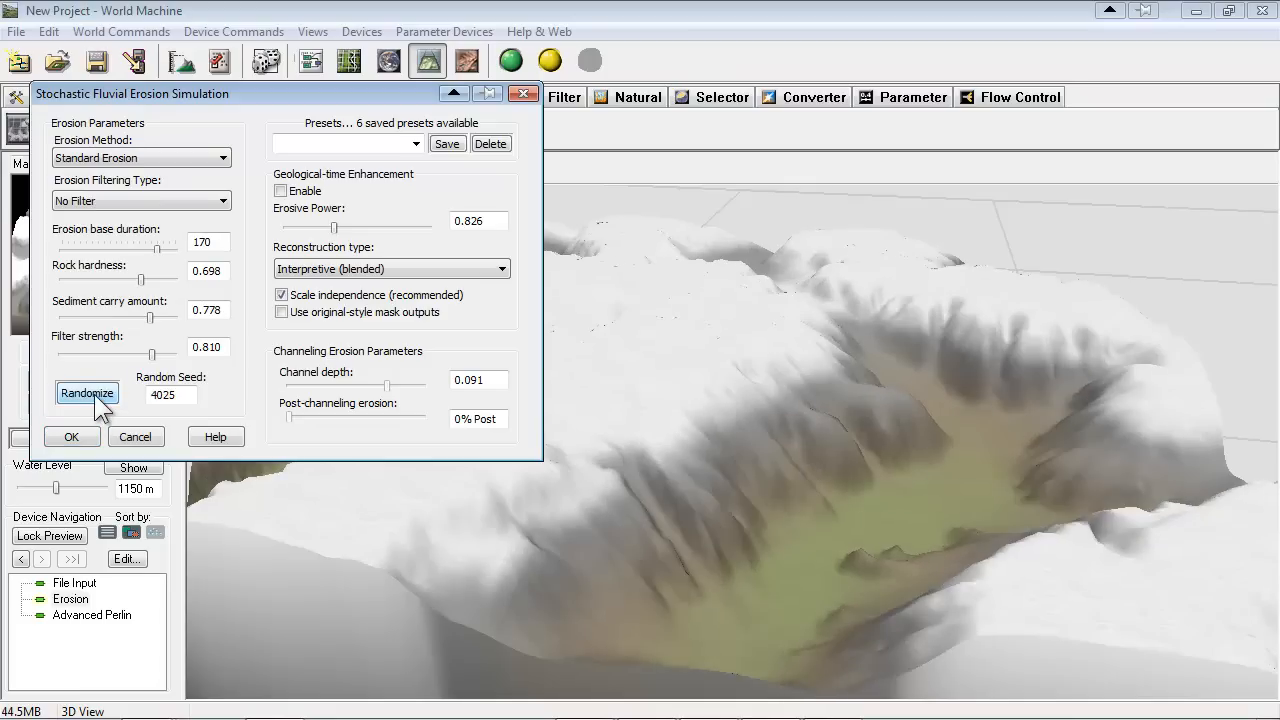
pyautogui.click(94, 394)
pyautogui.click(94, 394)
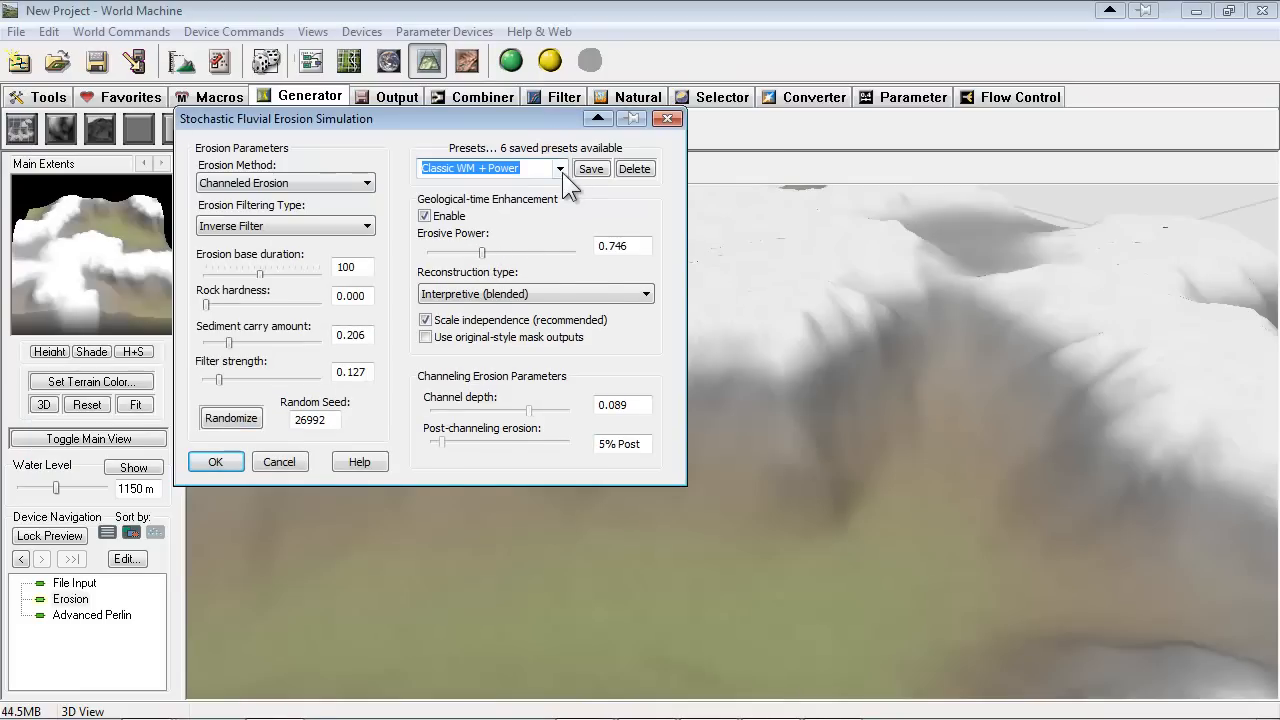
# Apply the Classic WM + Power preset to the Erosion device, rebuild the world and inspect the terrain in 3D
pyautogui.click(561, 170)
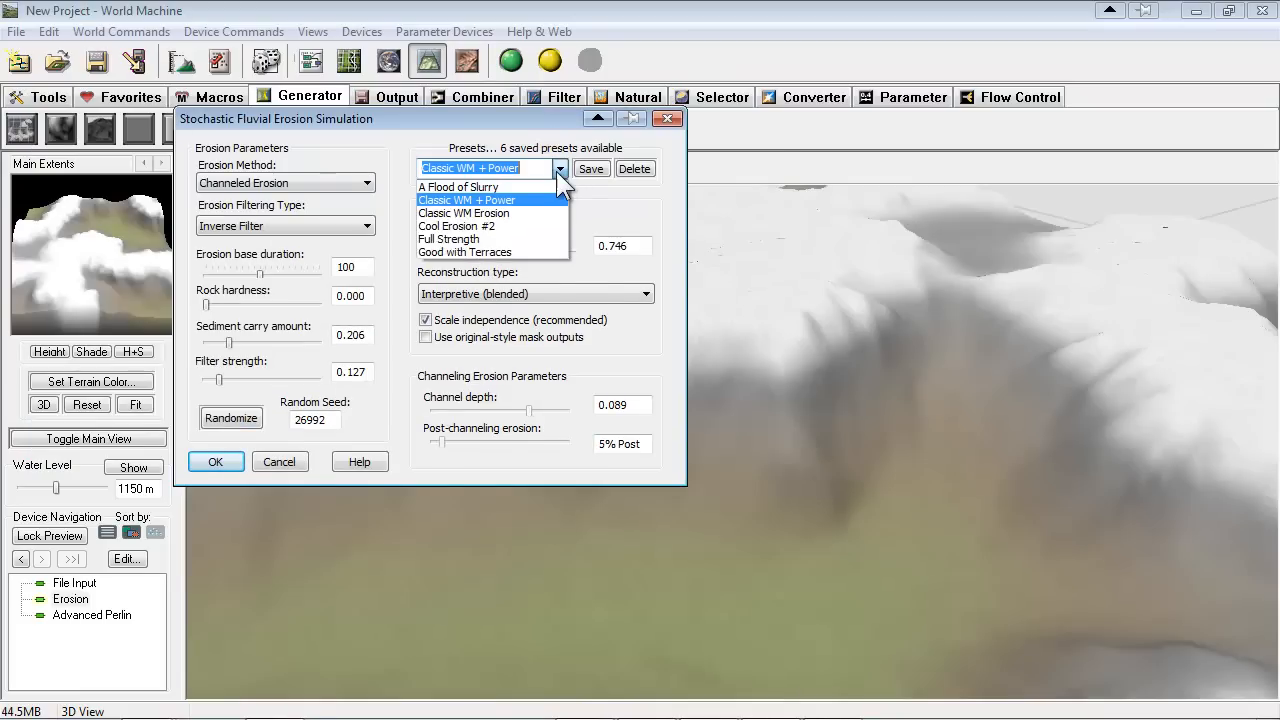
pyautogui.click(561, 168)
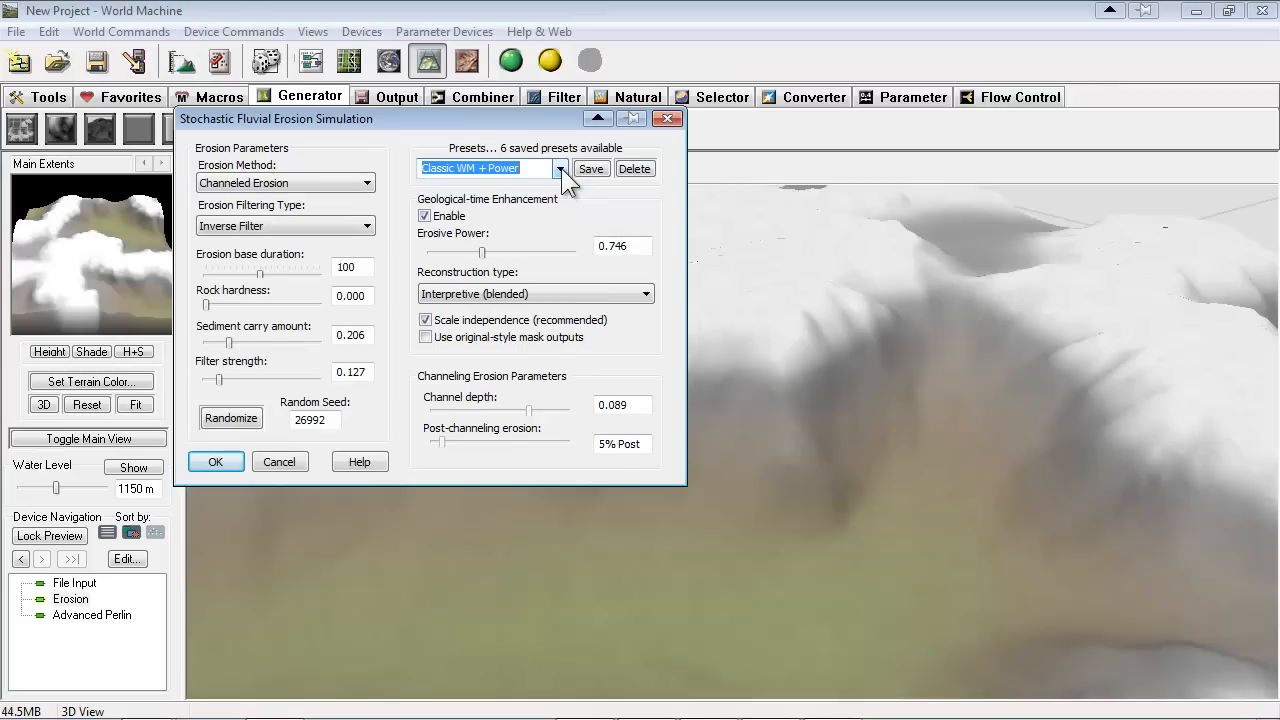
pyautogui.moveTo(486, 118); pyautogui.dragTo(526, 124)
pyautogui.click(250, 470)
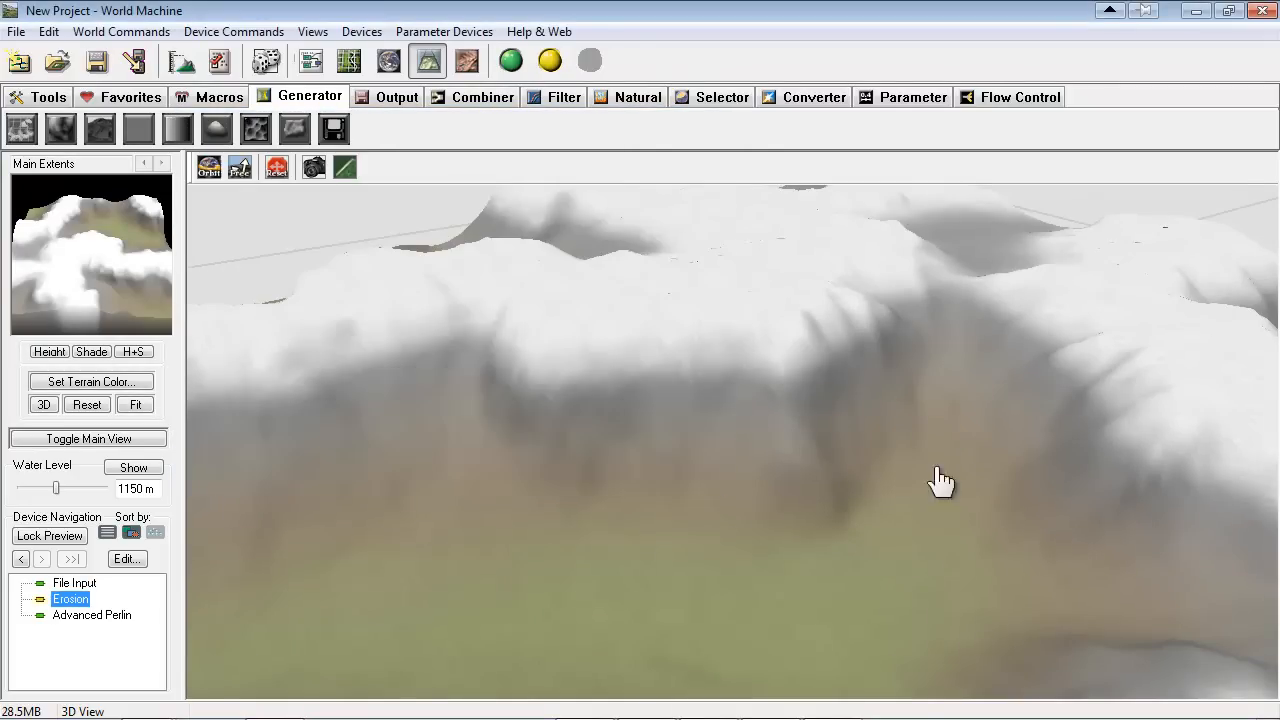
pyautogui.click(510, 61)
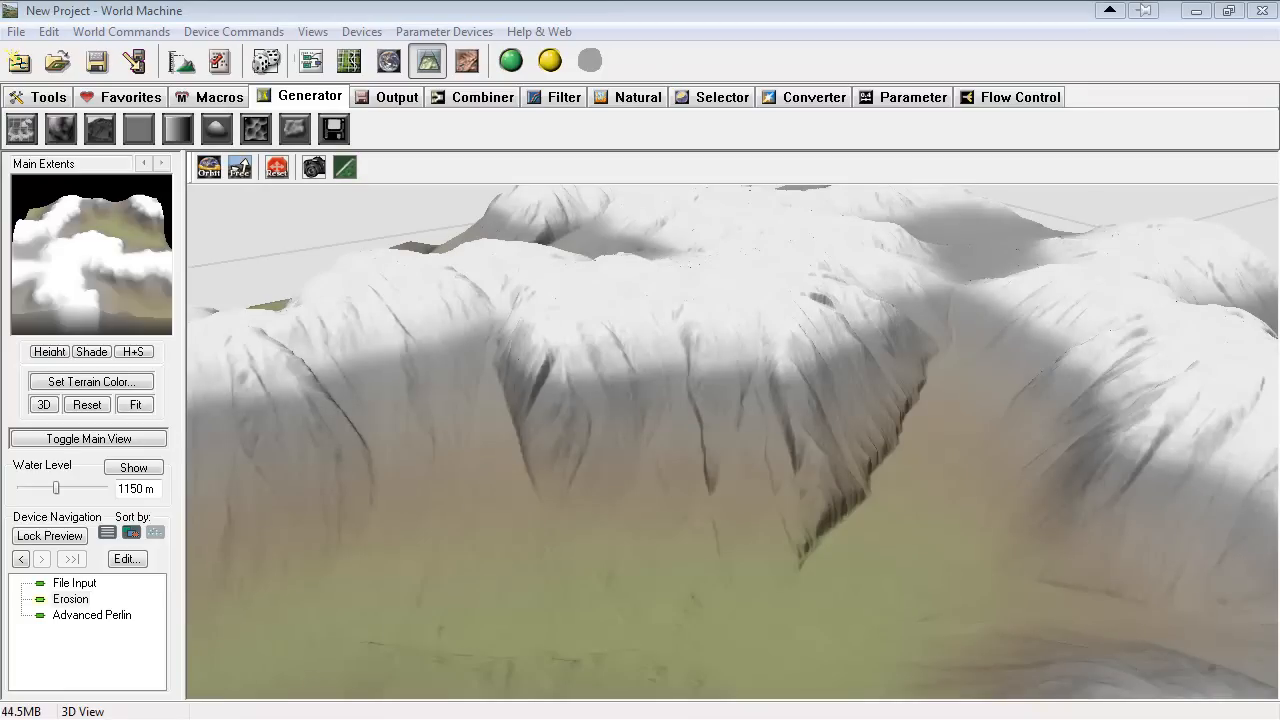
pyautogui.moveTo(685, 389); pyautogui.dragTo(927, 489)
pyautogui.scroll(4, 858, 429)
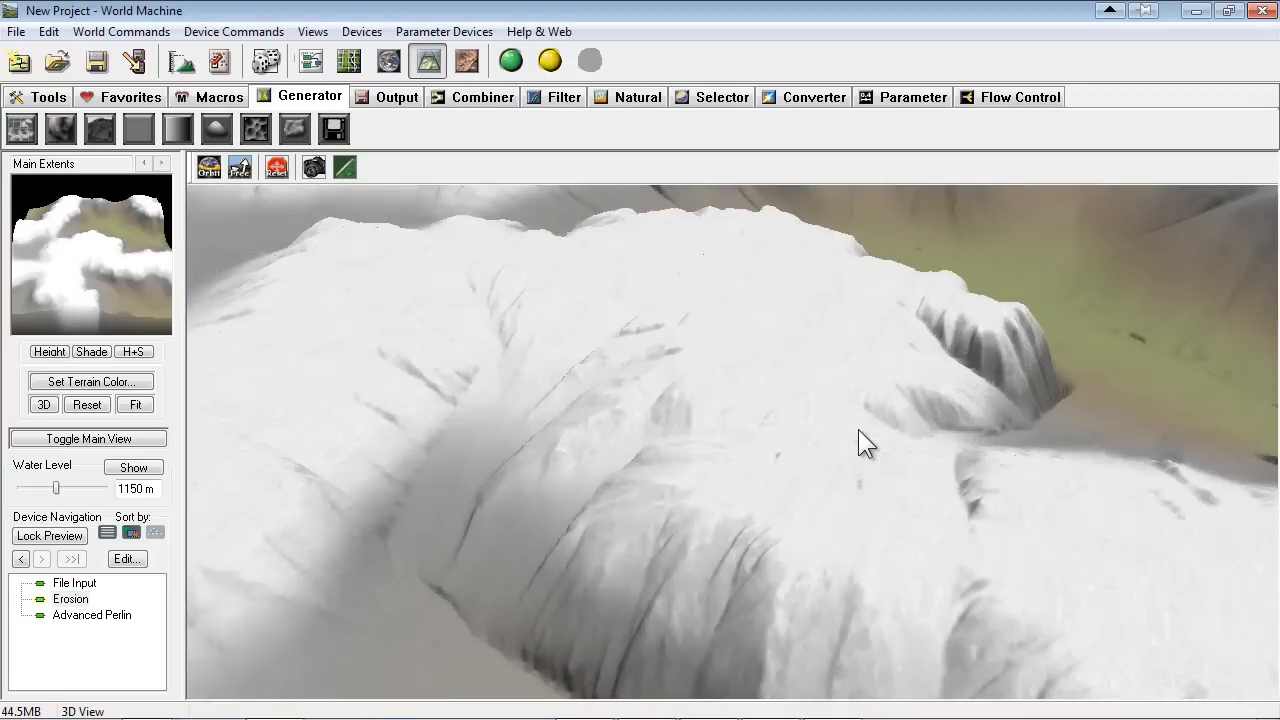
pyautogui.moveTo(834, 430); pyautogui.dragTo(518, 418)
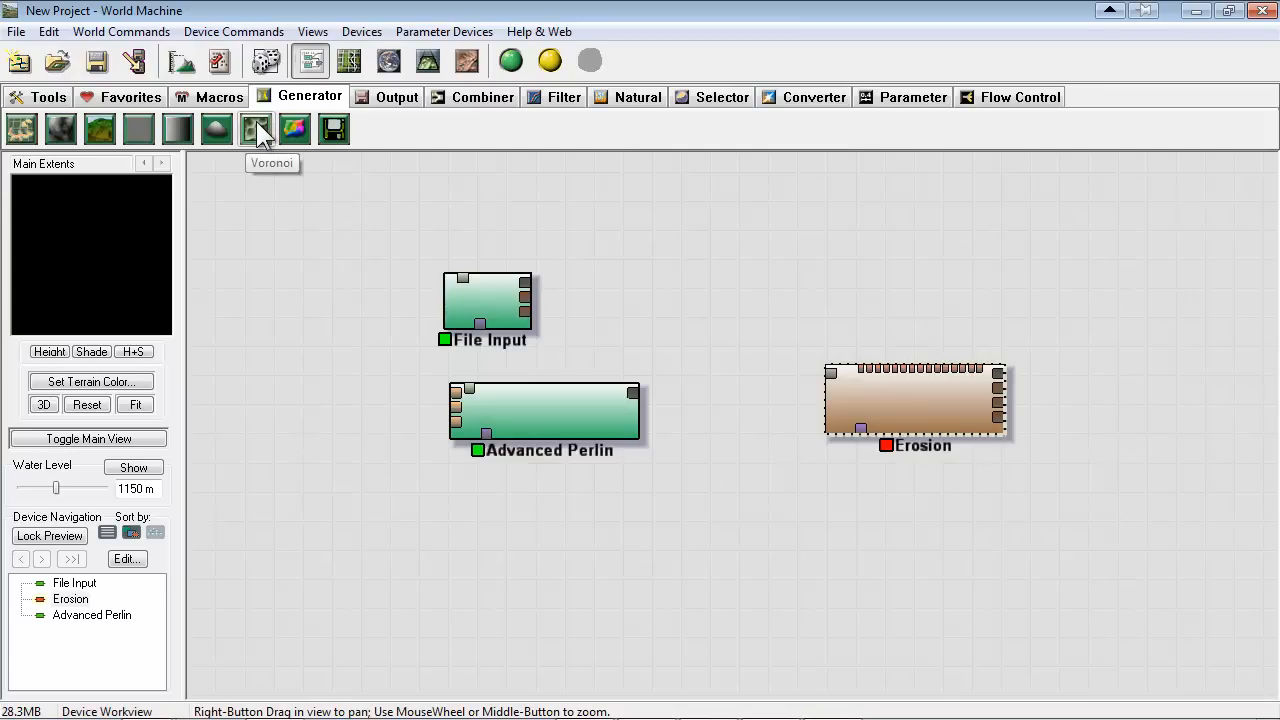
# Add a Voronoi generator below Advanced Perlin and line the two devices up beneath File Input
pyautogui.click(256, 121)
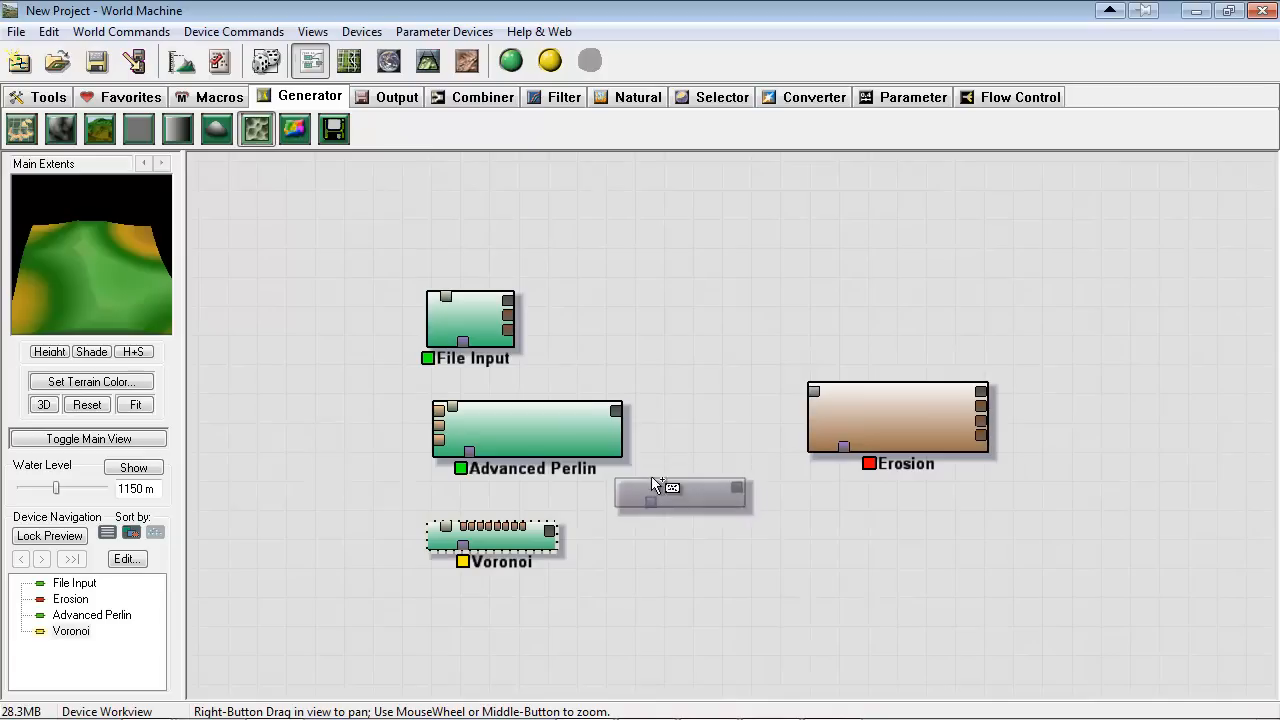
pyautogui.moveTo(550, 429); pyautogui.dragTo(493, 423)
pyautogui.moveTo(500, 538); pyautogui.dragTo(498, 516)
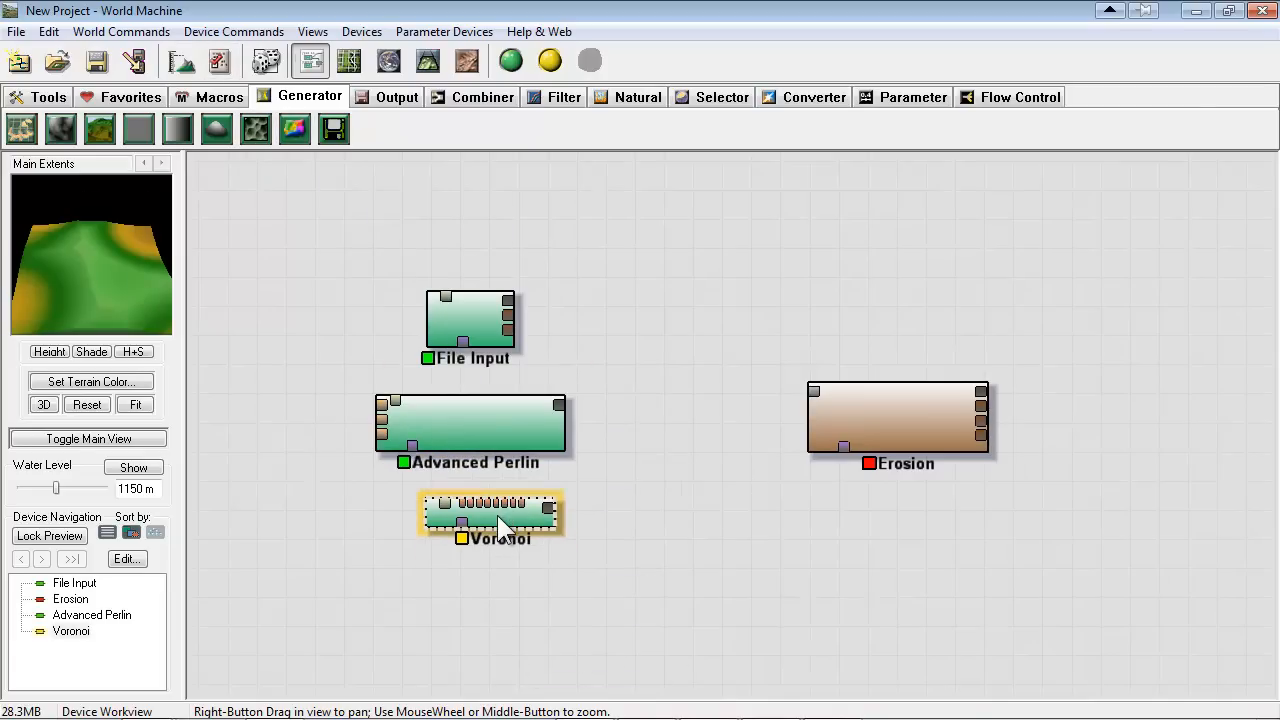
pyautogui.doubleClick(503, 527)
pyautogui.press('Return')
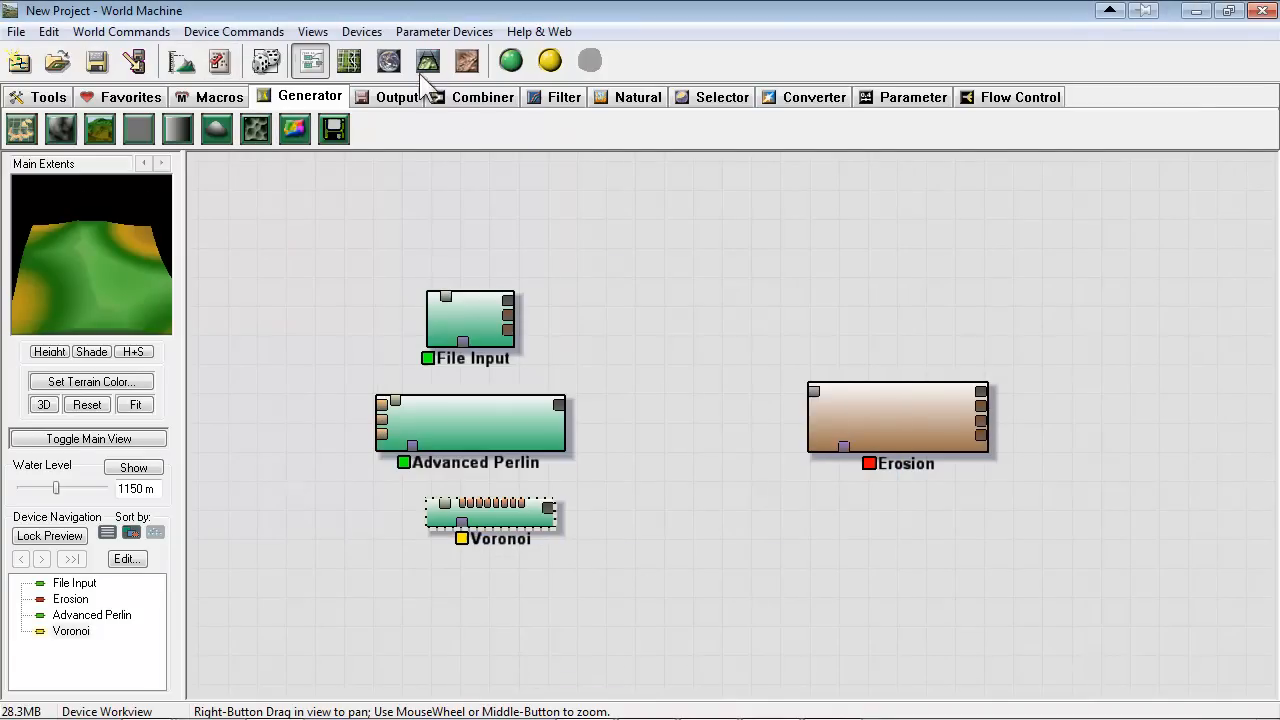
# Show the Voronoi terrain in the 3D view and randomize the generator's seed several times
pyautogui.click(427, 58)
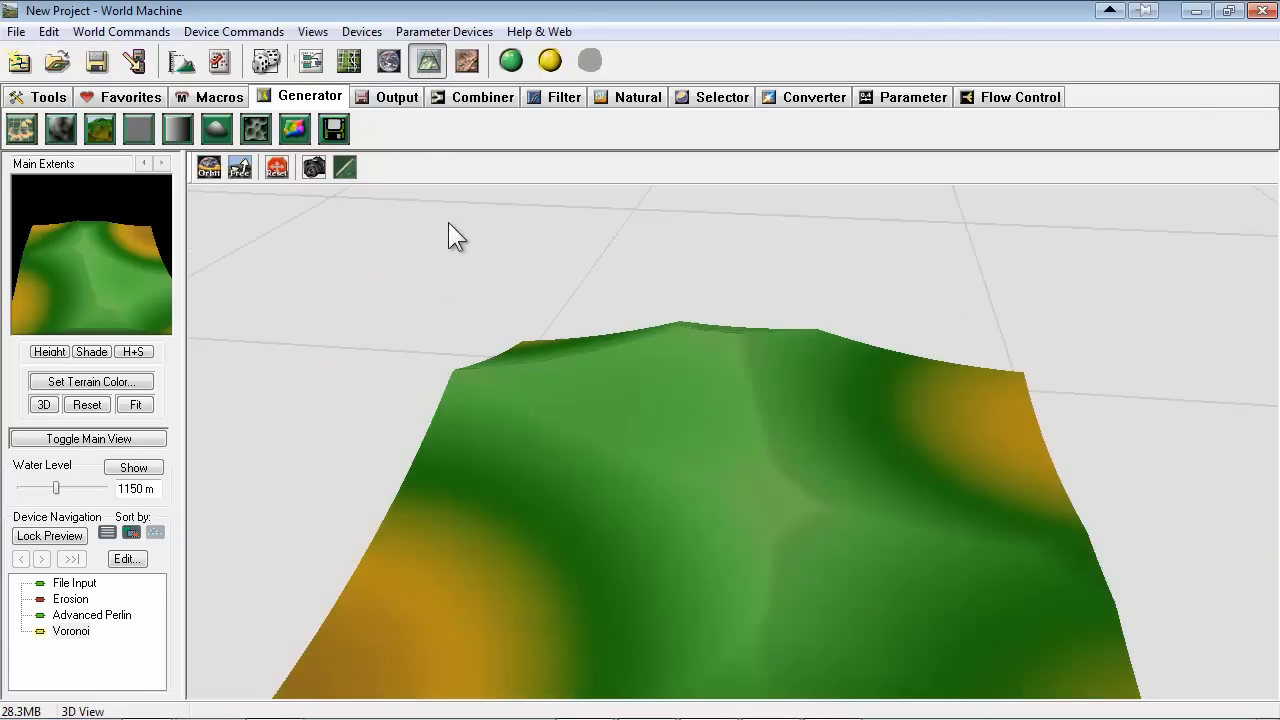
pyautogui.moveTo(448, 224); pyautogui.dragTo(510, 277)
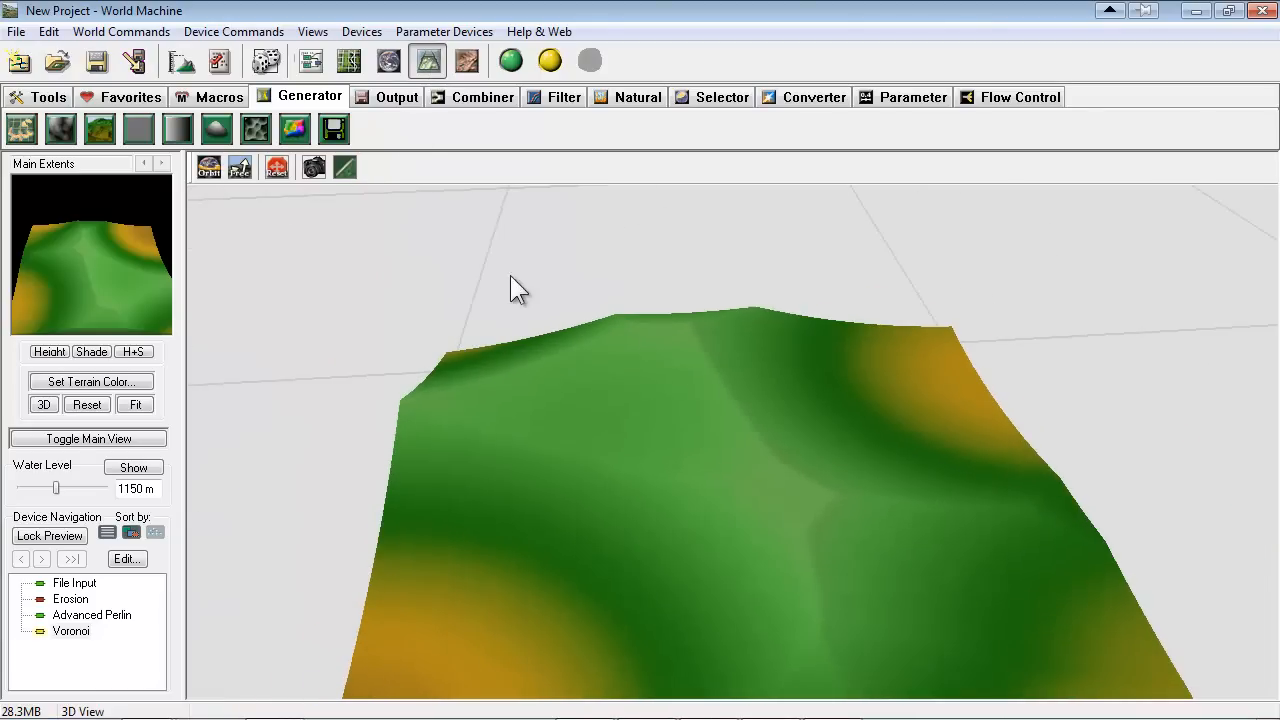
pyautogui.doubleClick(66, 631)
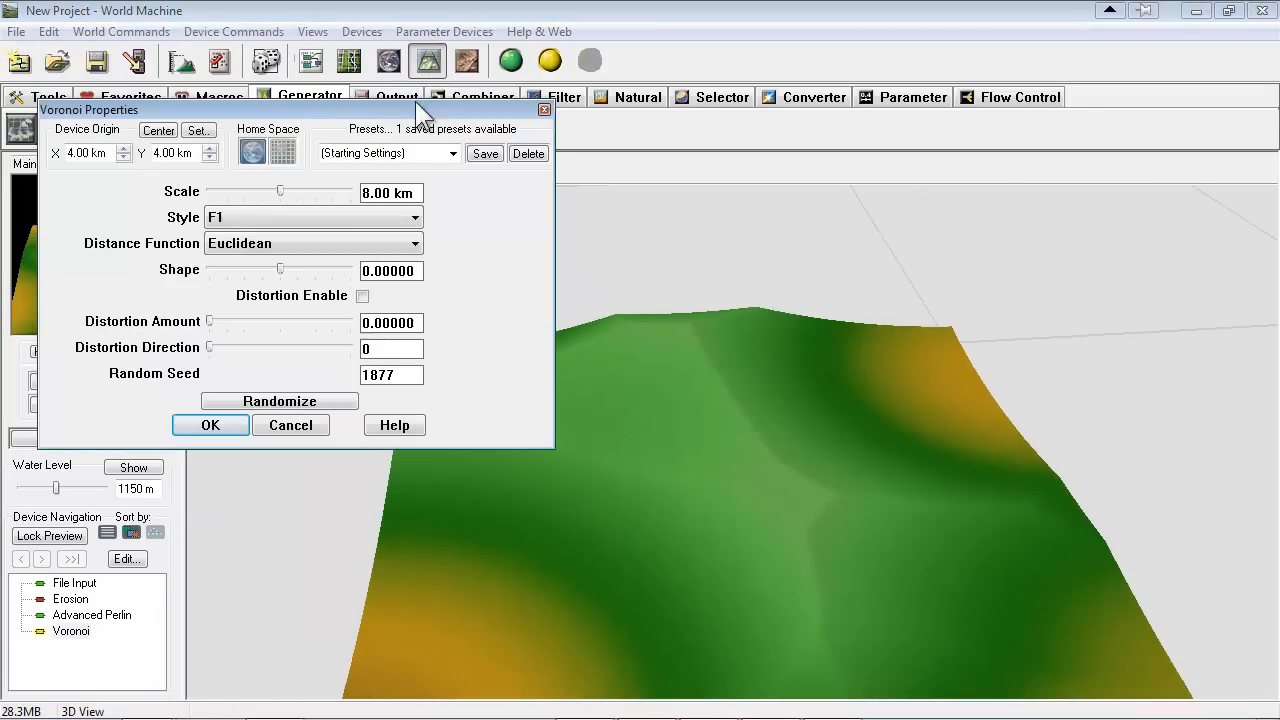
pyautogui.click(259, 403)
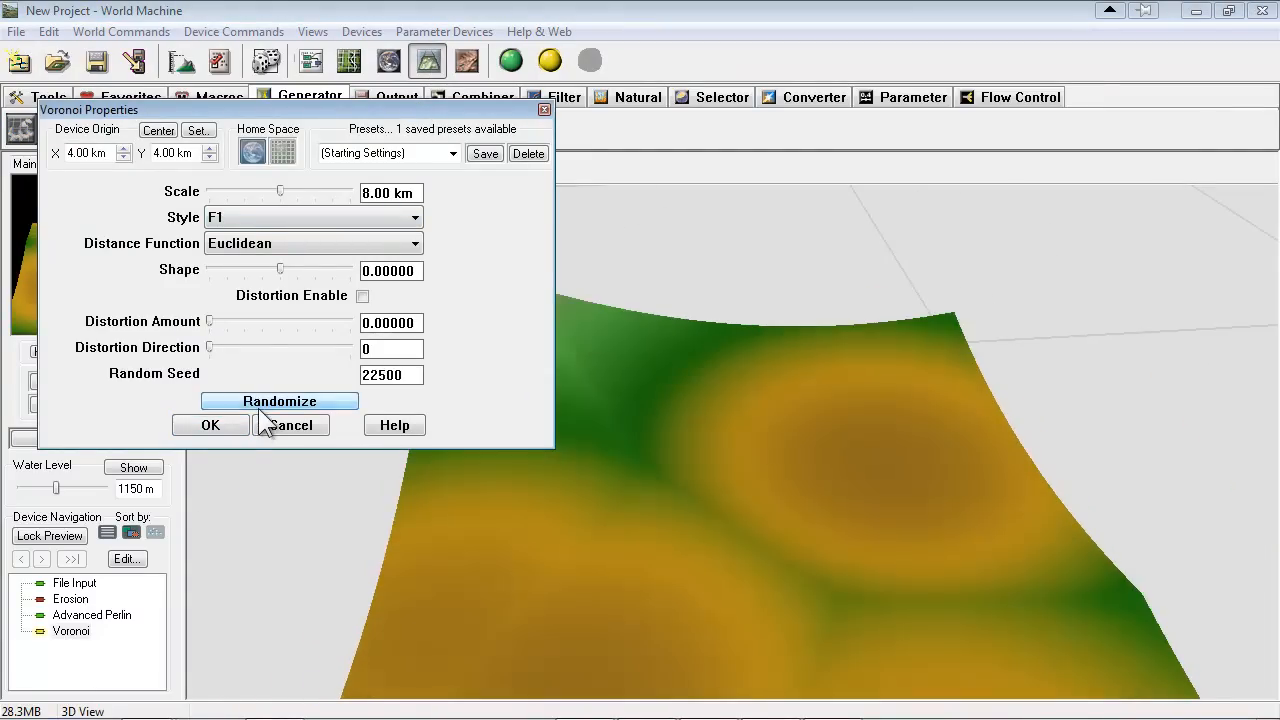
pyautogui.click(259, 403)
pyautogui.click(259, 403)
pyautogui.click(259, 403)
pyautogui.click(259, 405)
# Try the F2, F3 and F4 styles on the Voronoi generator and compare the resulting terrain
pyautogui.click(323, 246)
pyautogui.click(275, 213)
pyautogui.click(269, 215)
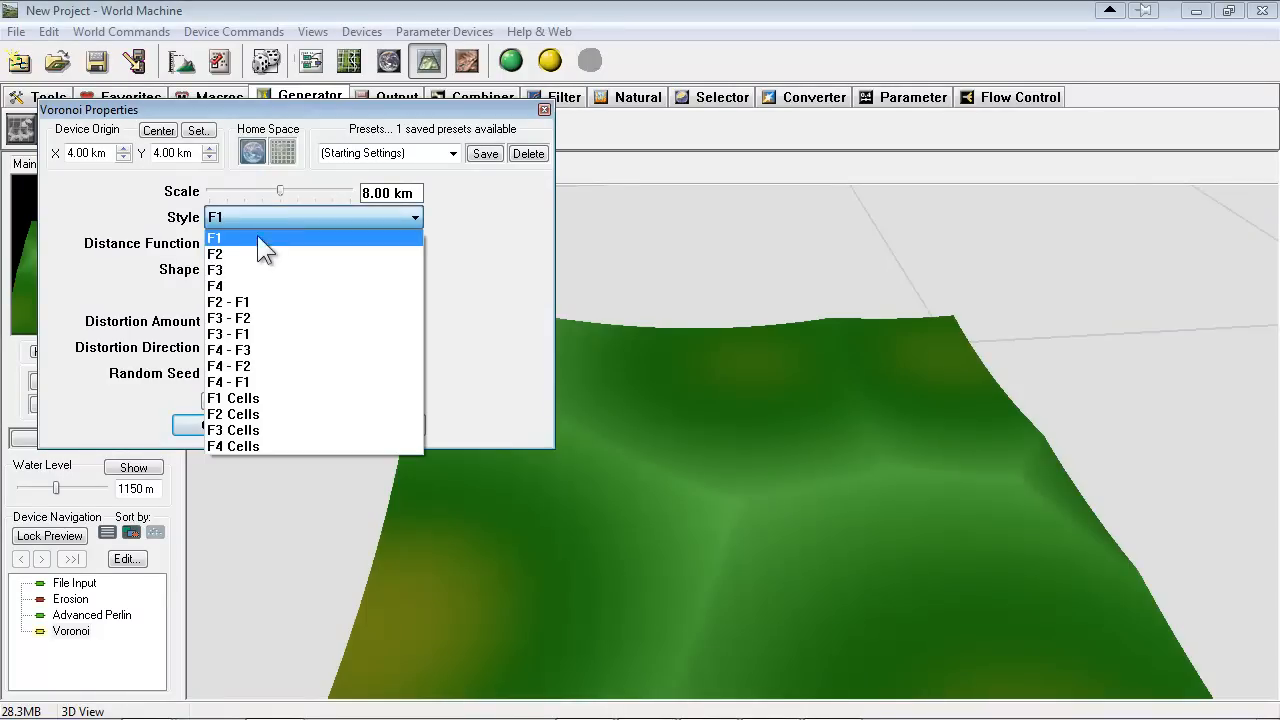
pyautogui.click(246, 252)
pyautogui.click(266, 218)
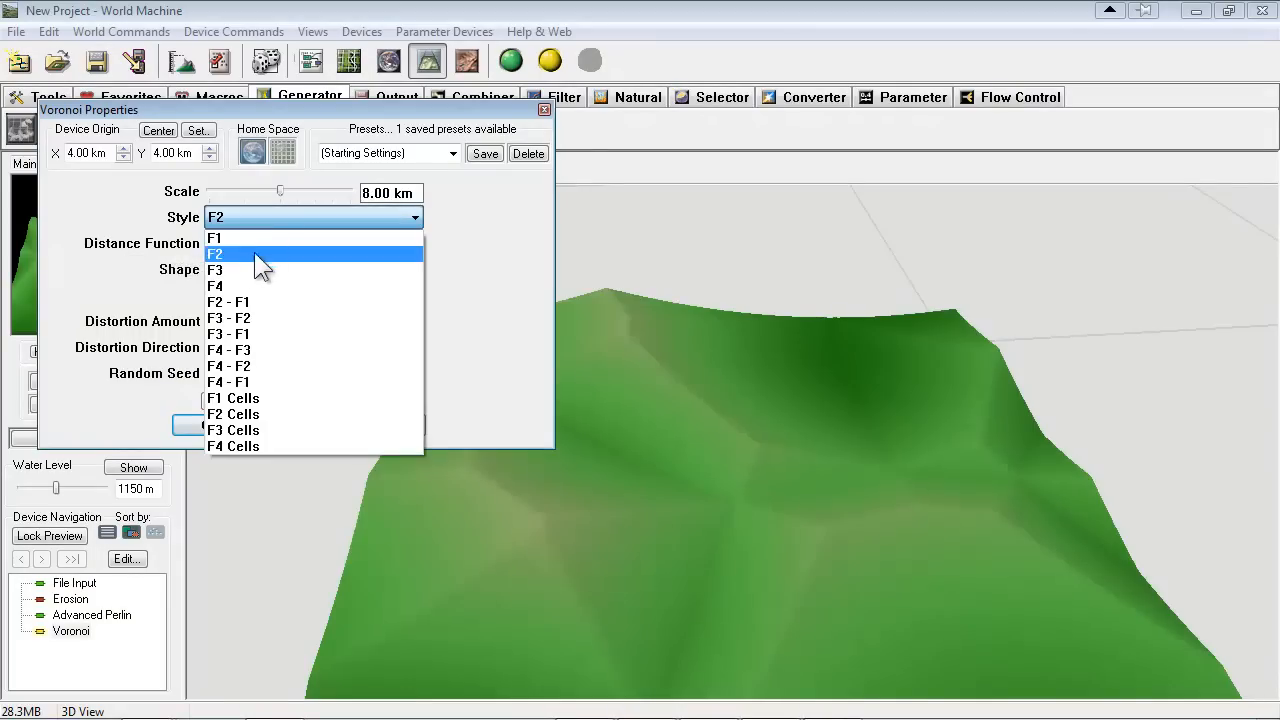
pyautogui.click(238, 270)
pyautogui.click(300, 219)
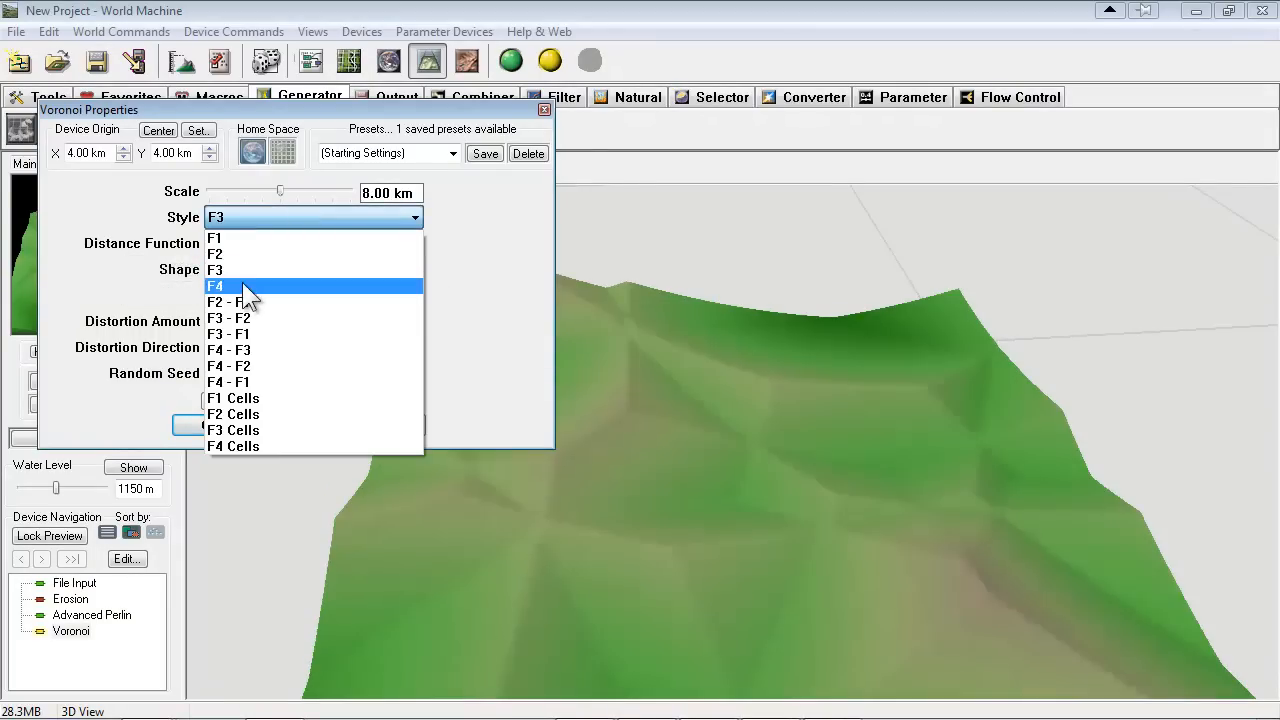
pyautogui.click(244, 286)
# Try the Voronoi difference styles F2 - F1, F3 - F2 and F3 - F1
pyautogui.click(266, 214)
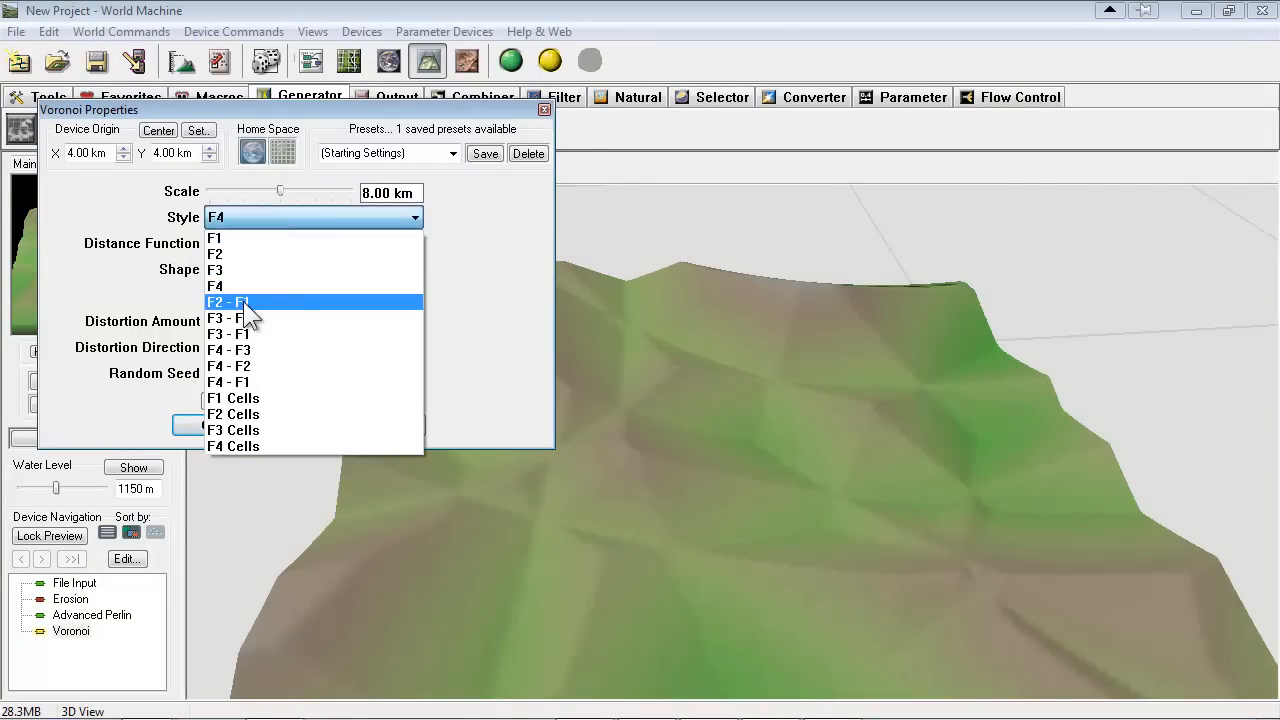
pyautogui.click(251, 304)
pyautogui.click(273, 220)
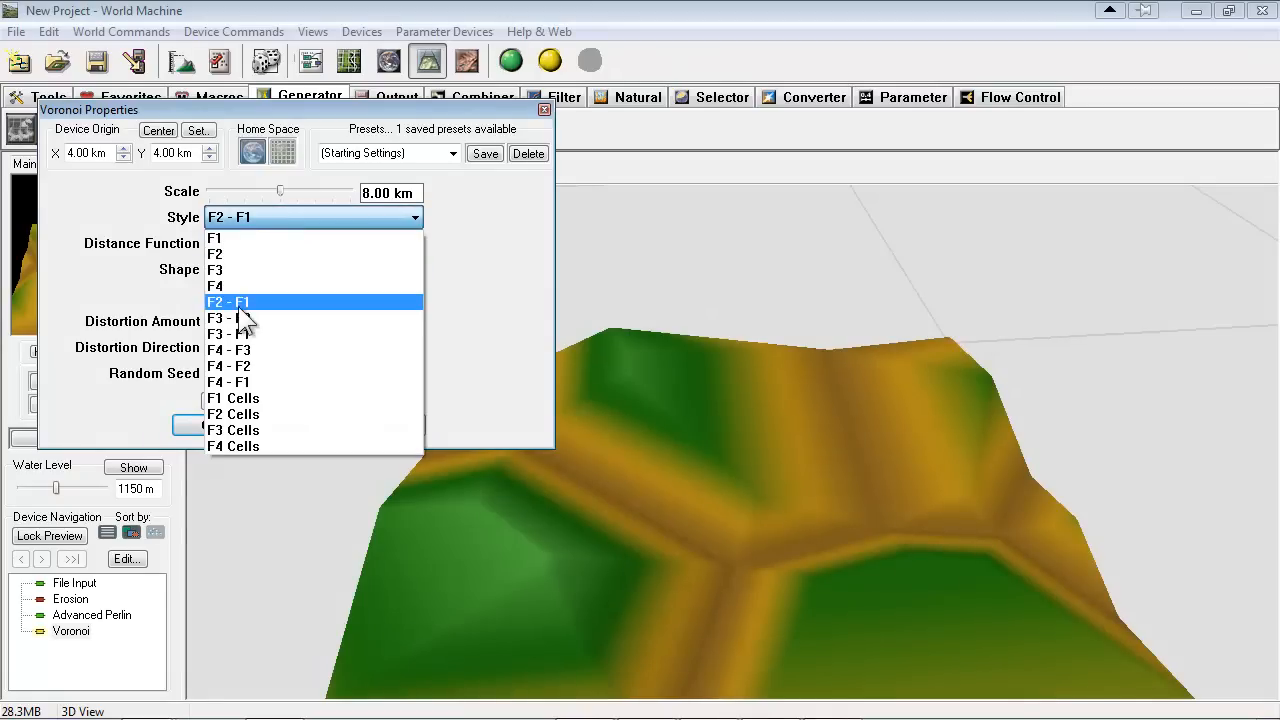
pyautogui.click(290, 316)
pyautogui.click(271, 215)
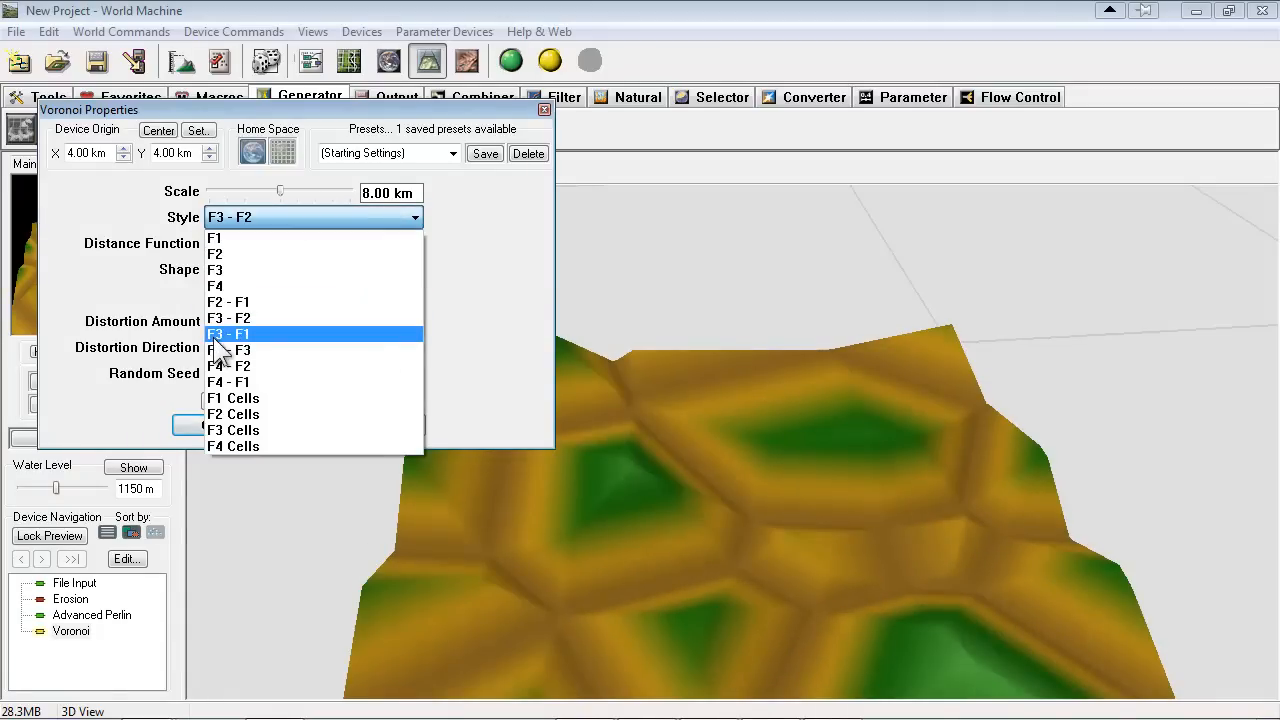
pyautogui.click(218, 336)
# Try the Voronoi cell styles, going through F2 Cells, F4 Cells and F3 Cells down to F1 Cells
pyautogui.click(268, 217)
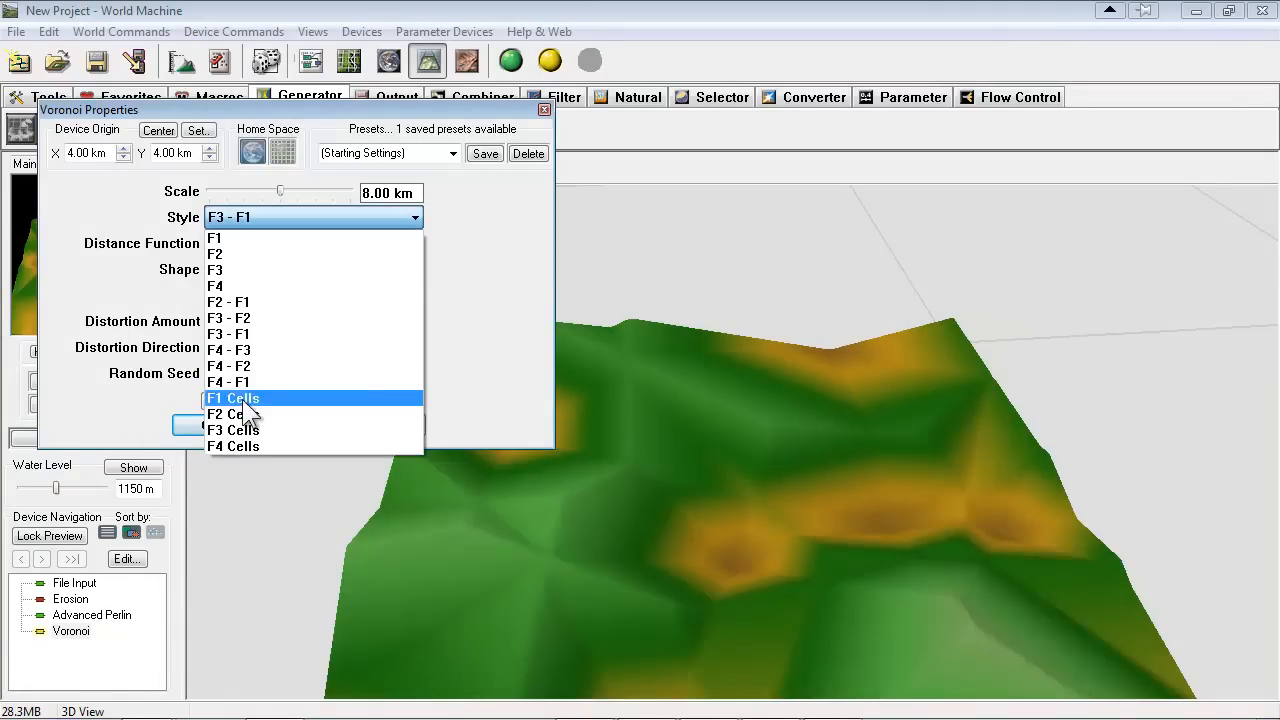
pyautogui.click(244, 399)
pyautogui.click(300, 217)
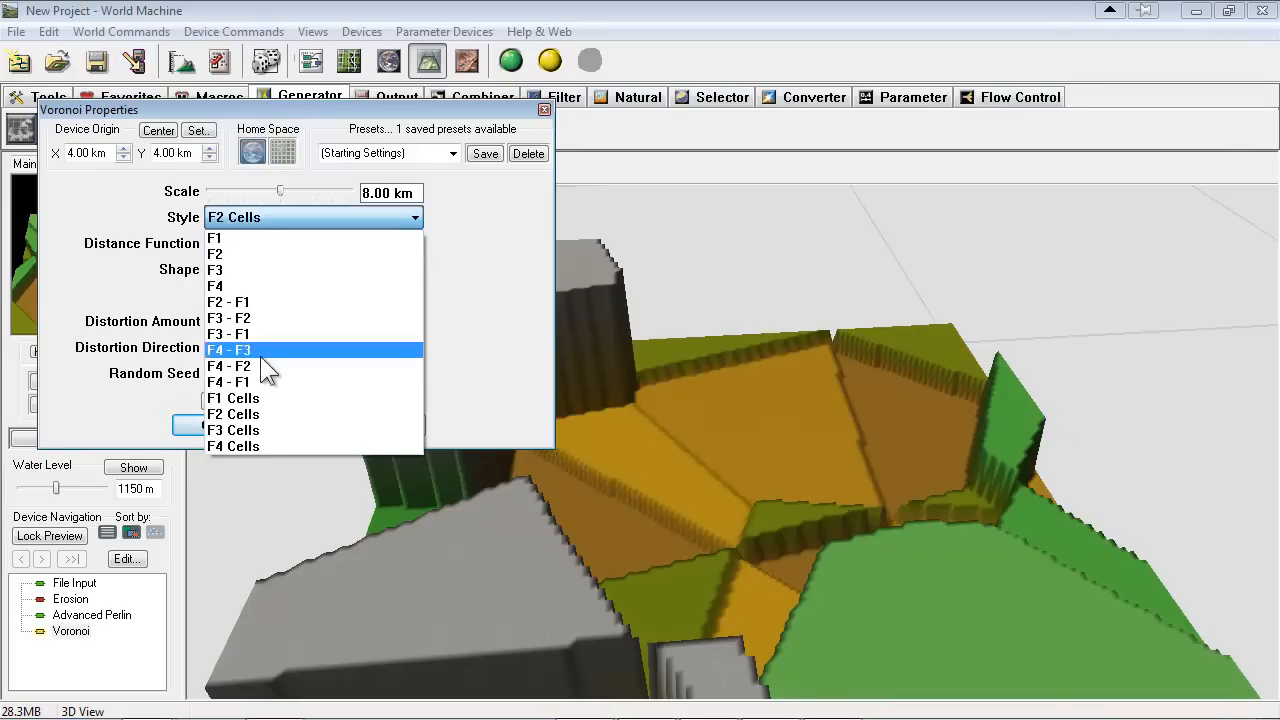
pyautogui.click(266, 438)
pyautogui.click(287, 215)
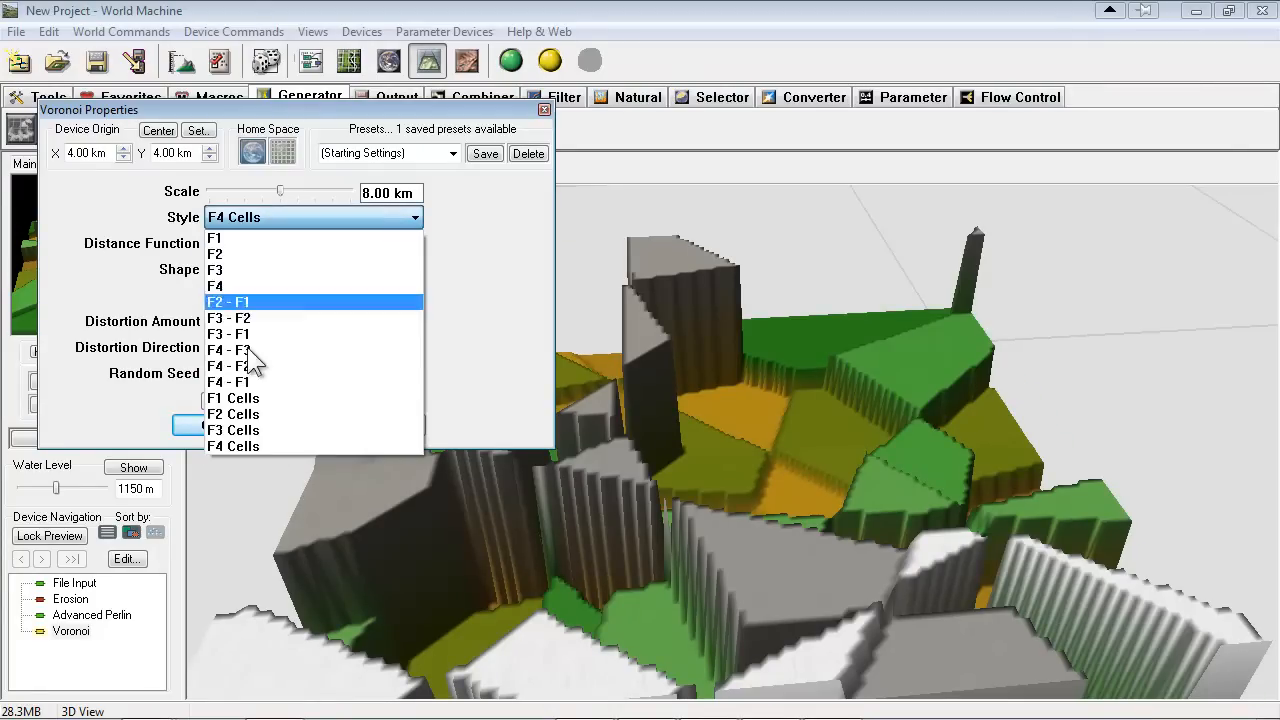
pyautogui.click(251, 430)
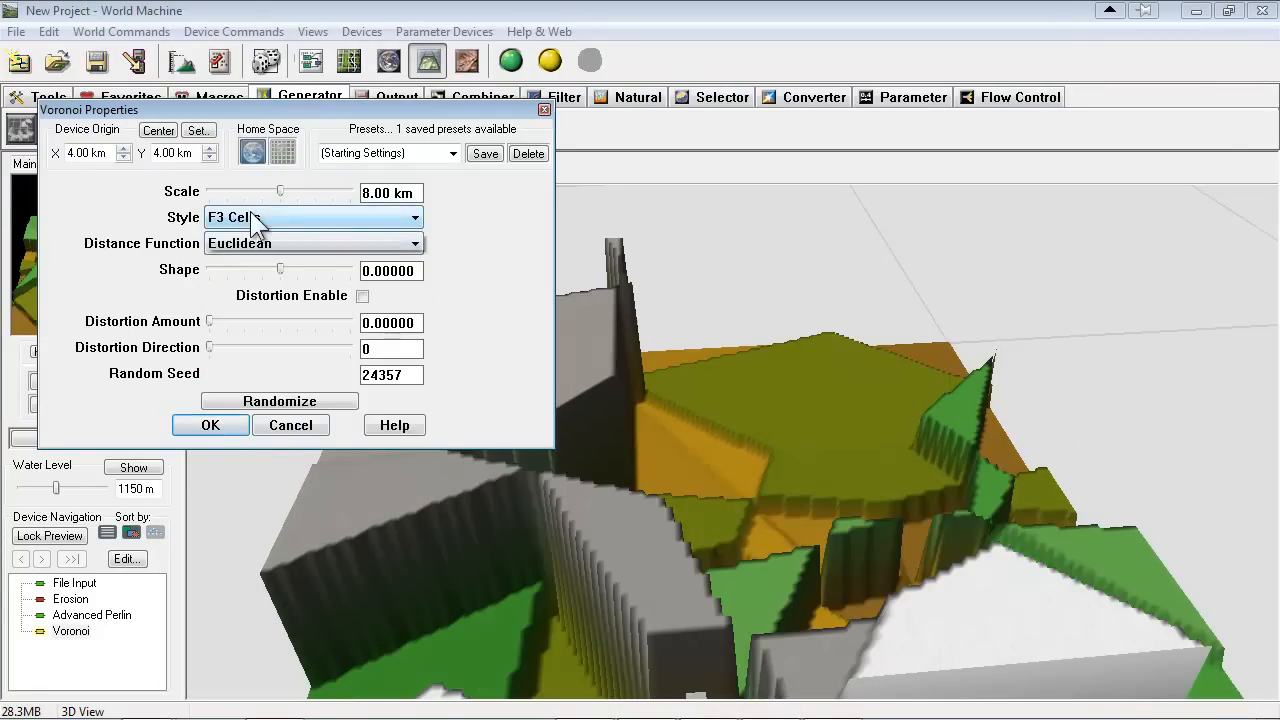
pyautogui.click(250, 211)
pyautogui.click(240, 414)
pyautogui.click(260, 211)
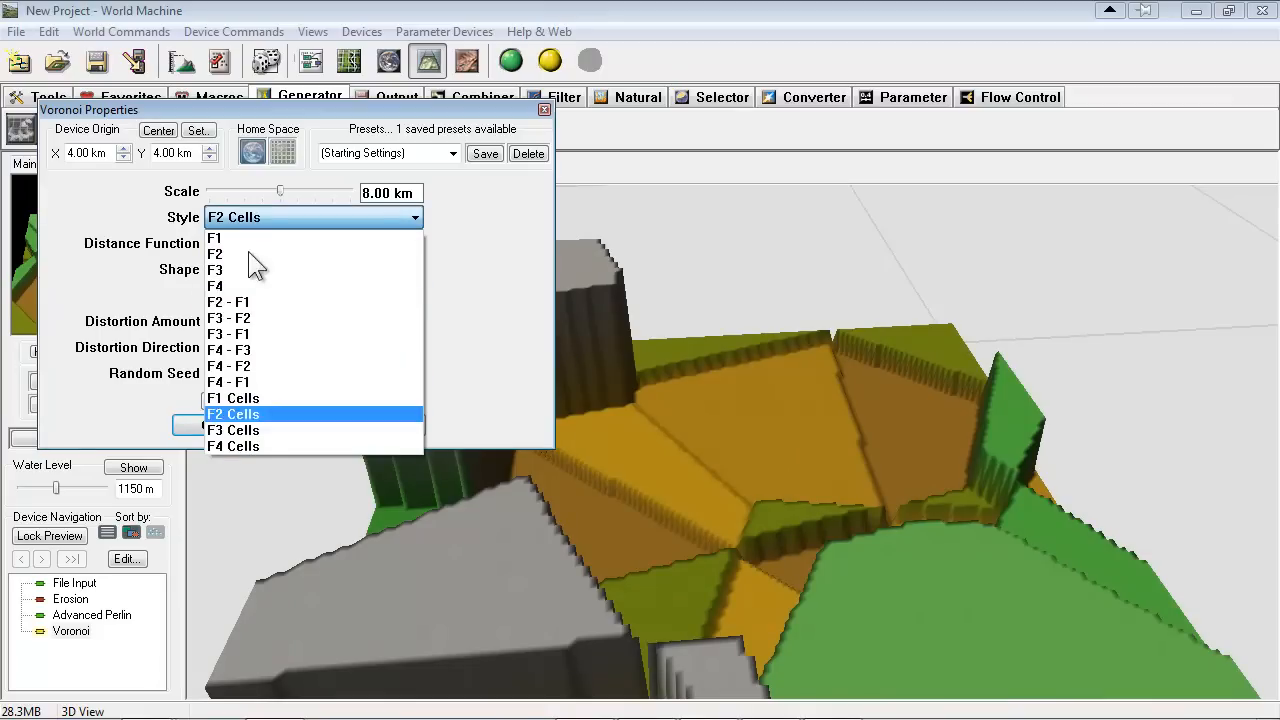
pyautogui.click(230, 398)
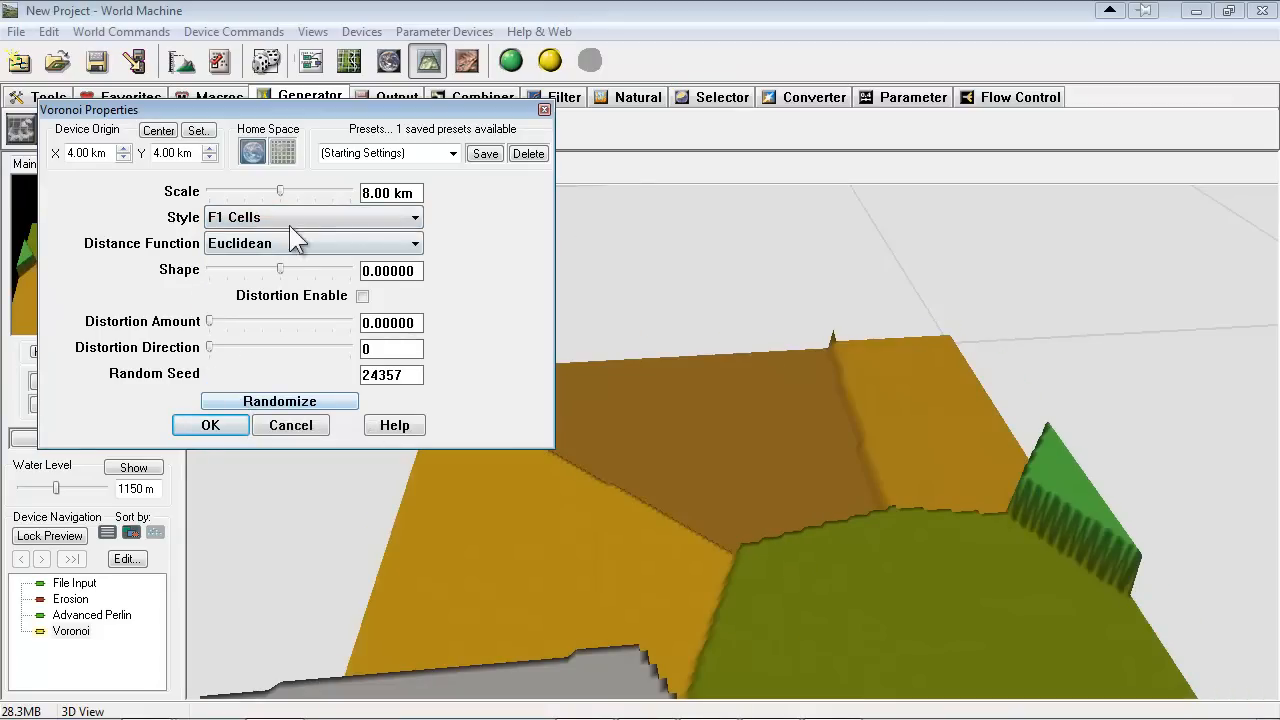
# Preview the Voronoi difference styles in reverse order, from F4 - F1 and F4 - F2 down to F2 - F1
pyautogui.click(286, 217)
pyautogui.click(230, 382)
pyautogui.click(249, 217)
pyautogui.press('Up')
pyautogui.press('Return')
pyautogui.click(272, 214)
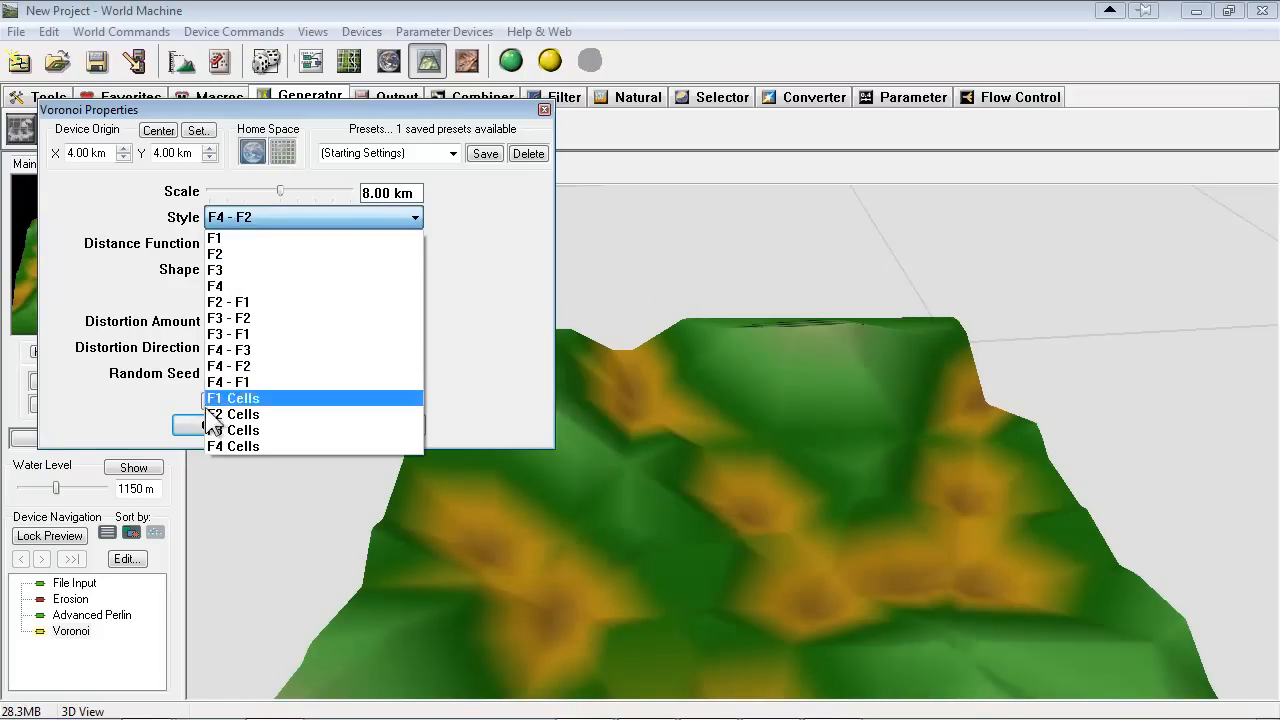
pyautogui.click(223, 334)
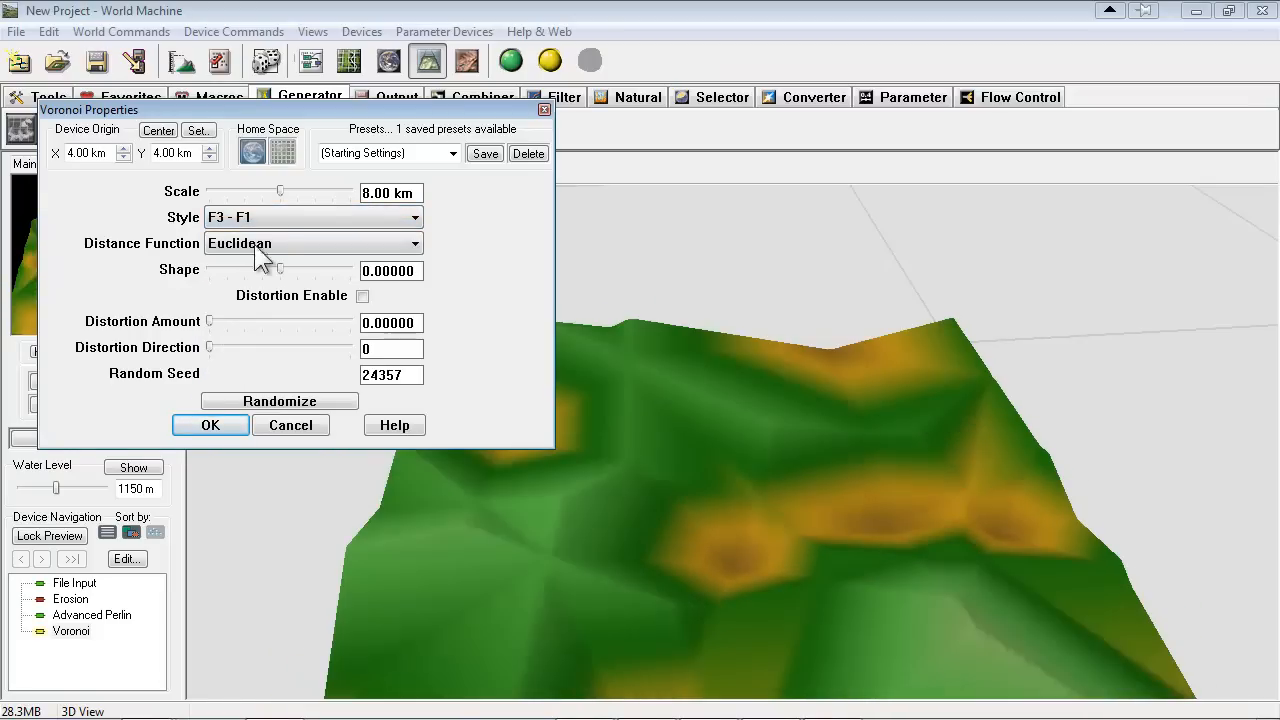
pyautogui.click(255, 217)
pyautogui.click(217, 320)
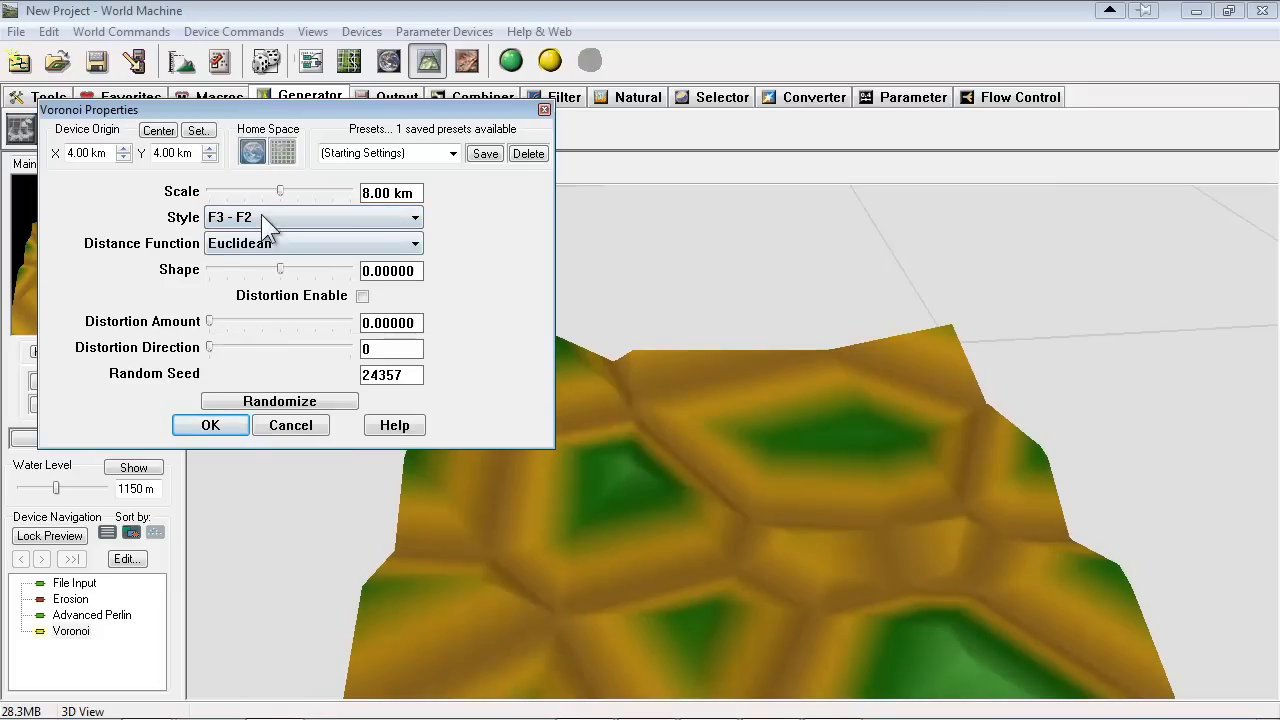
pyautogui.click(261, 214)
pyautogui.click(233, 300)
# Set the Voronoi style to F2, scale to 3.64 km, distortion amount to 0.375 and shape to 0.9375
pyautogui.click(268, 217)
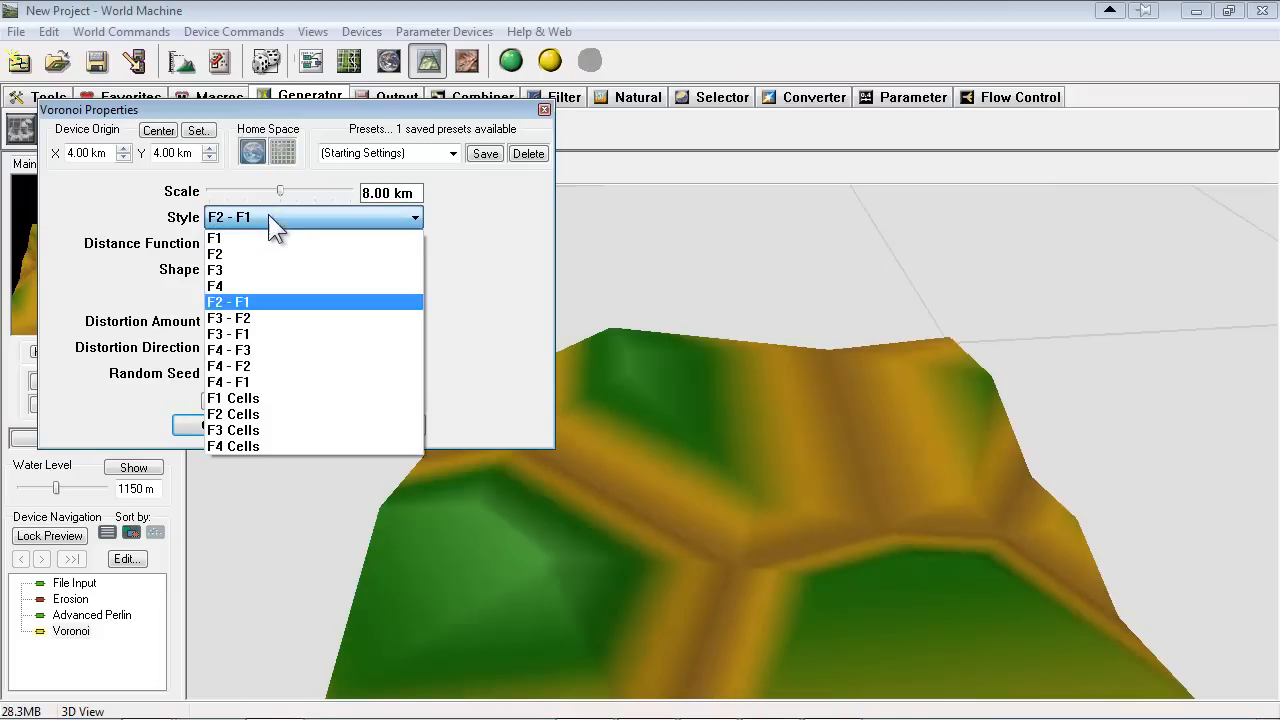
pyautogui.click(220, 268)
pyautogui.moveTo(280, 191)
pyautogui.mouseDown()
pyautogui.moveTo(238, 192)
pyautogui.moveTo(273, 197)
pyautogui.moveTo(251, 197)
pyautogui.moveTo(262, 192)
pyautogui.mouseUp()
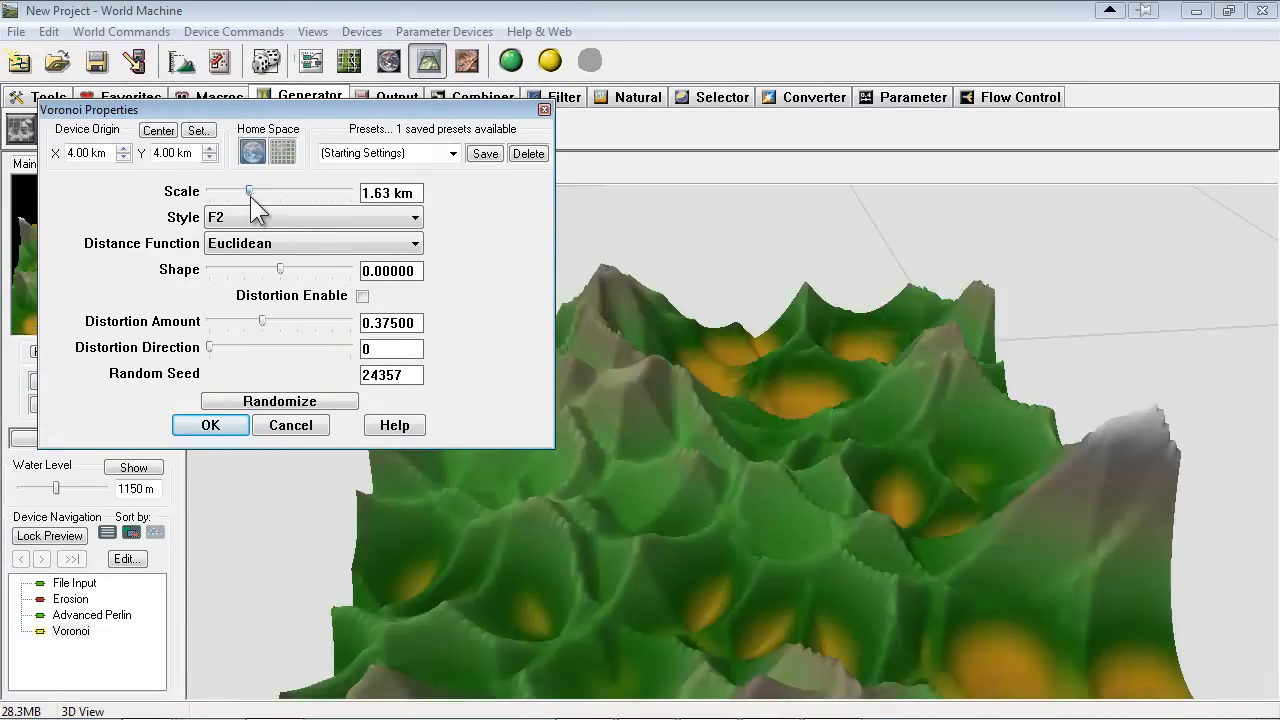
pyautogui.moveTo(280, 269); pyautogui.dragTo(313, 282)
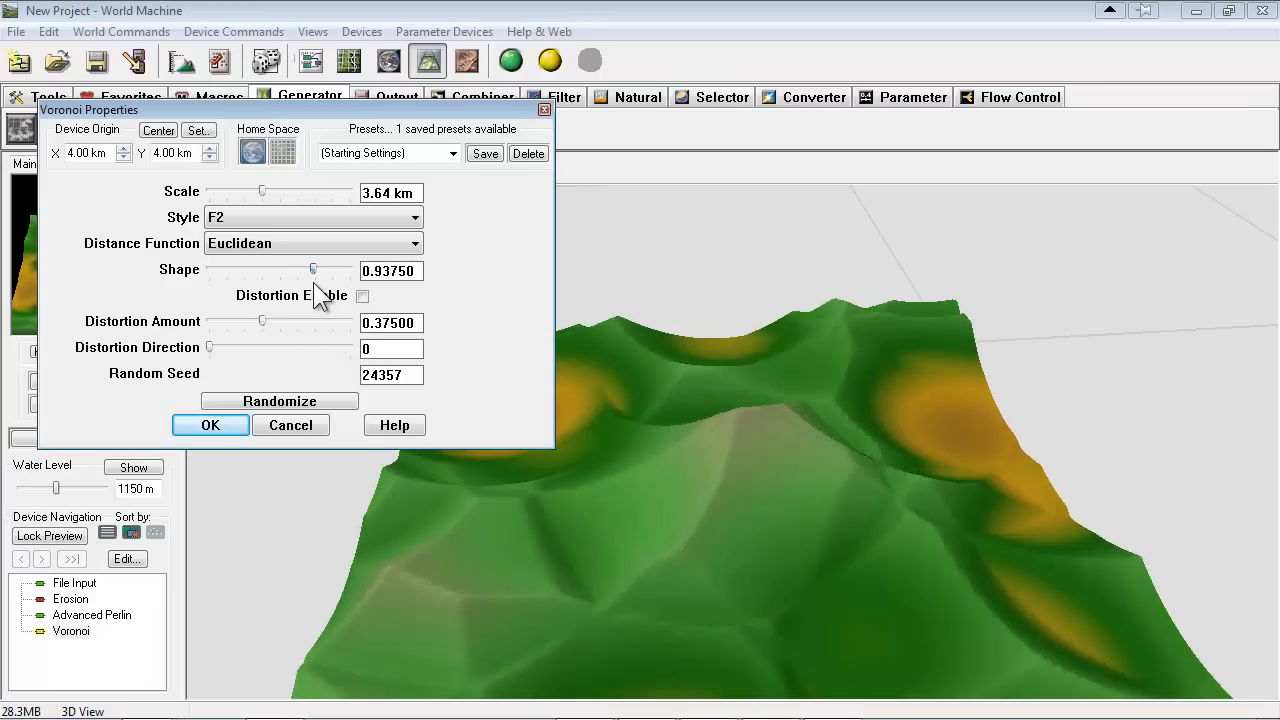
# Randomize the Voronoi seed several times, set the shape to 0.625 and accept the settings
pyautogui.click(309, 391)
pyautogui.click(309, 395)
pyautogui.click(309, 395)
pyautogui.click(309, 395)
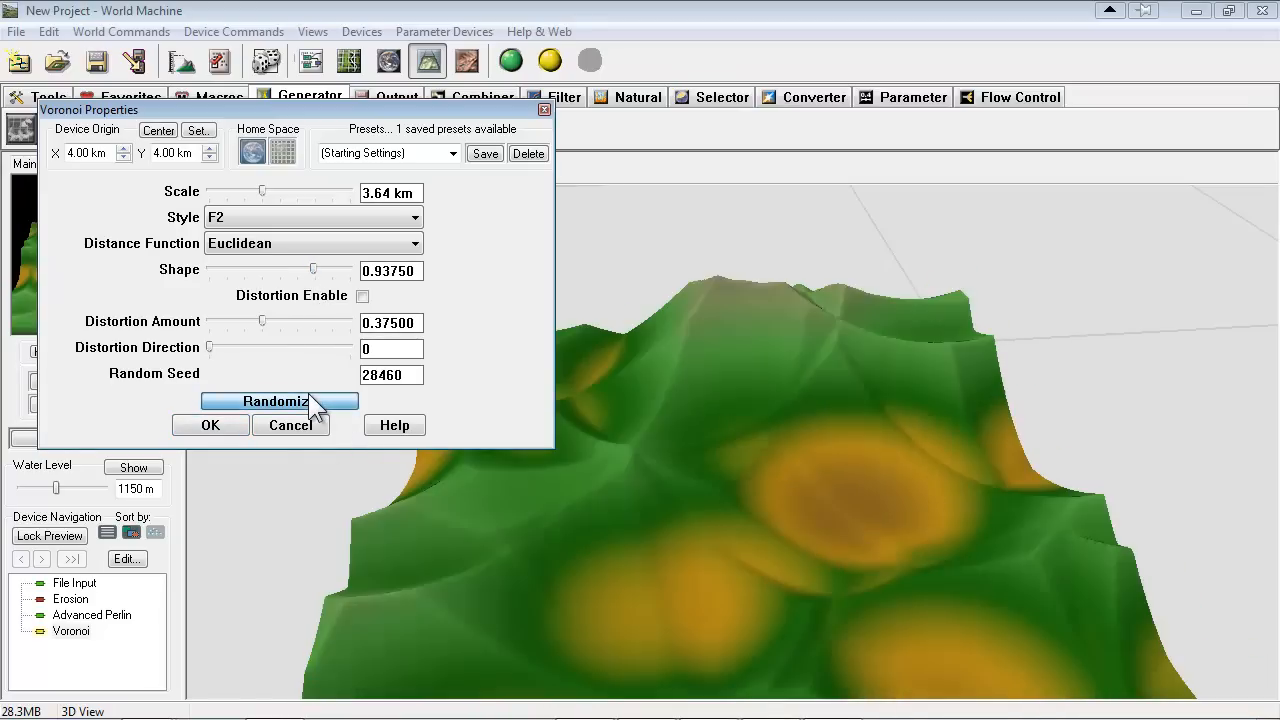
pyautogui.click(309, 395)
pyautogui.click(309, 395)
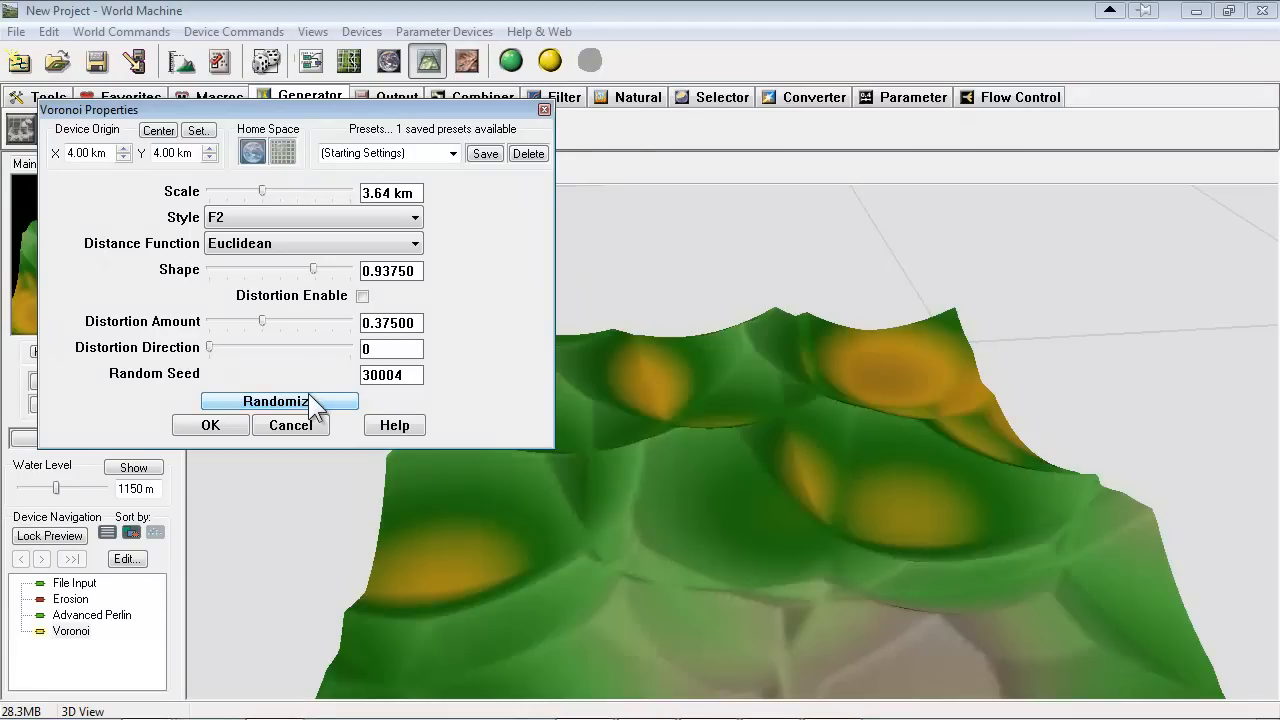
pyautogui.click(309, 395)
pyautogui.moveTo(313, 270); pyautogui.dragTo(305, 296)
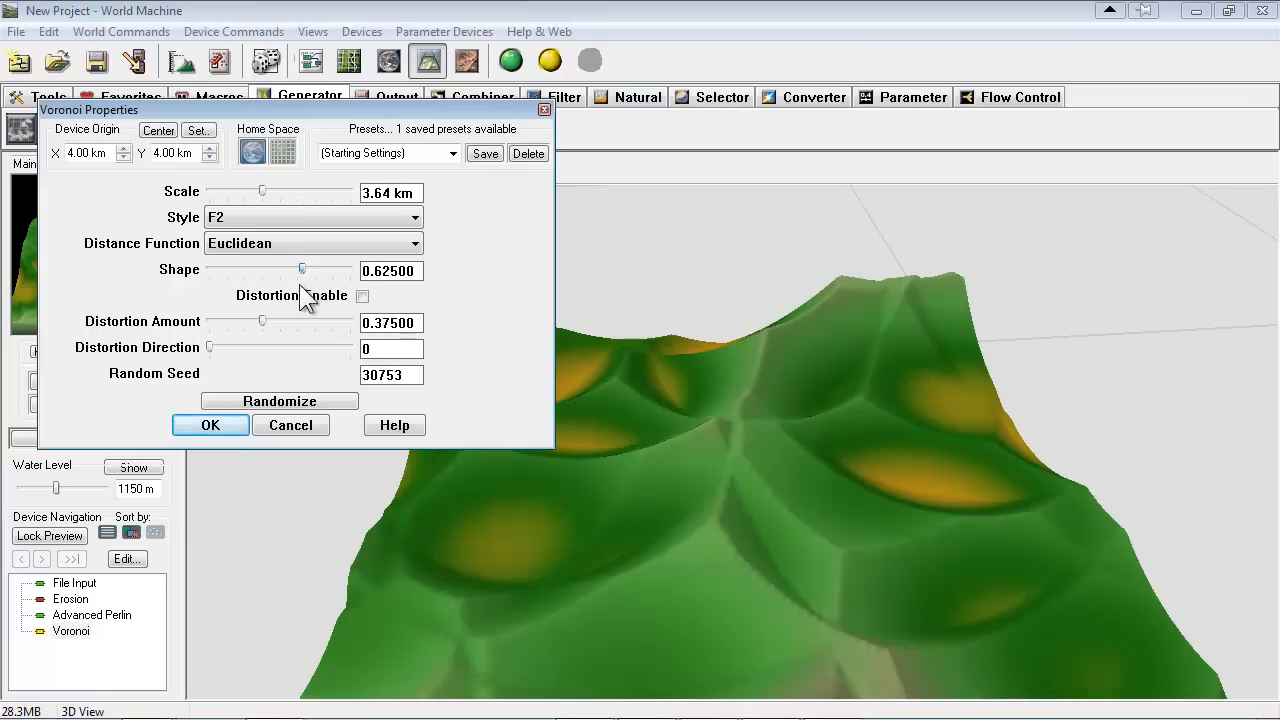
pyautogui.click(225, 426)
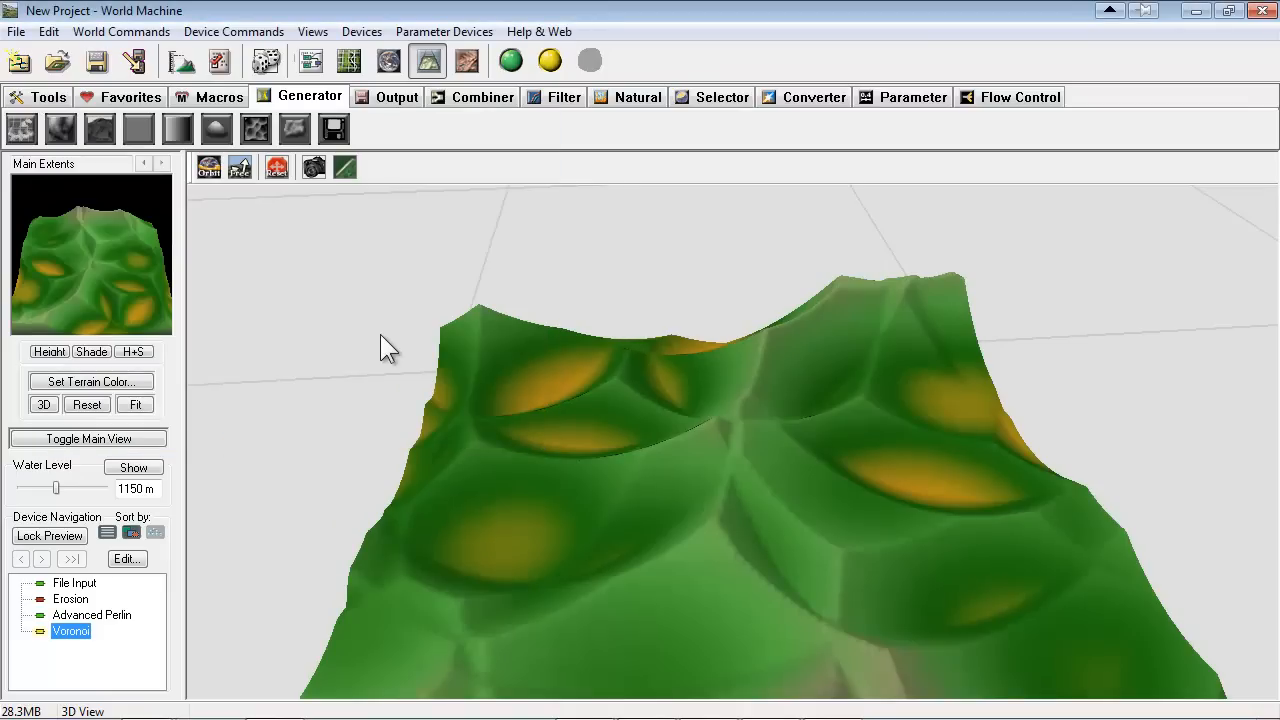
# Connect the Voronoi output to the Erosion input in the device workview and nudge the Erosion device slightly
pyautogui.click(301, 57)
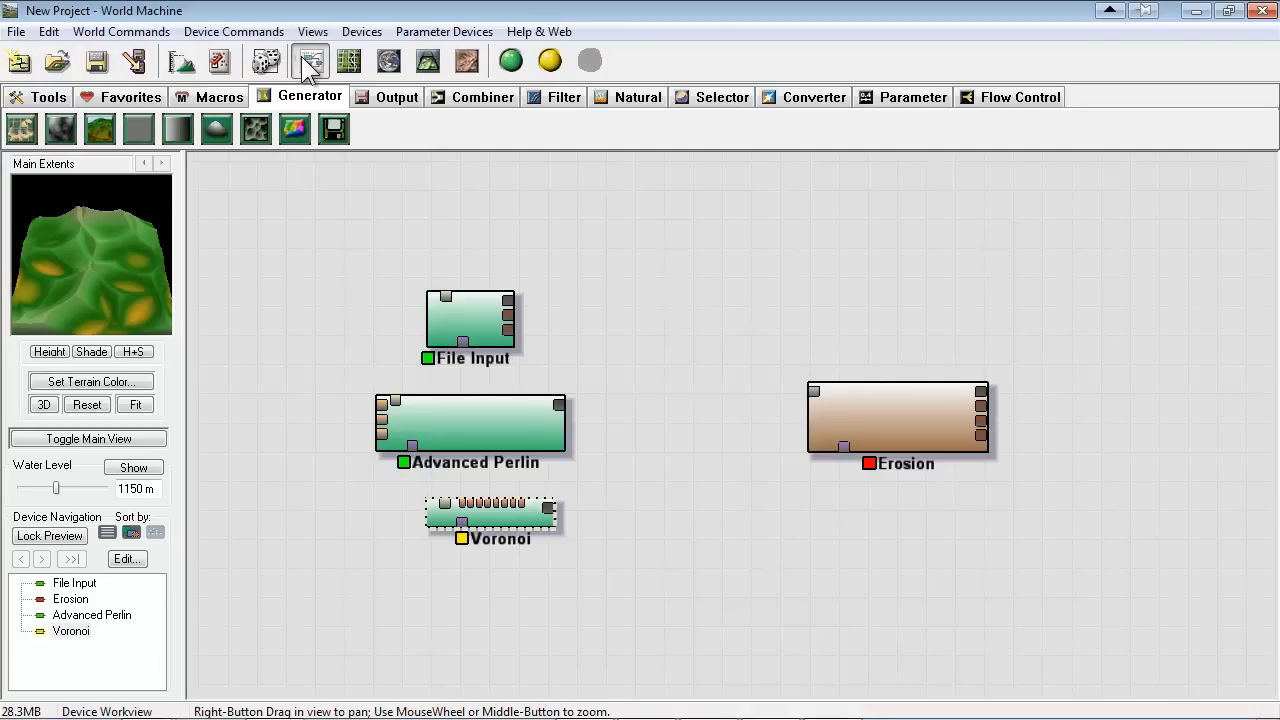
pyautogui.moveTo(553, 509); pyautogui.dragTo(812, 389)
pyautogui.click(812, 389)
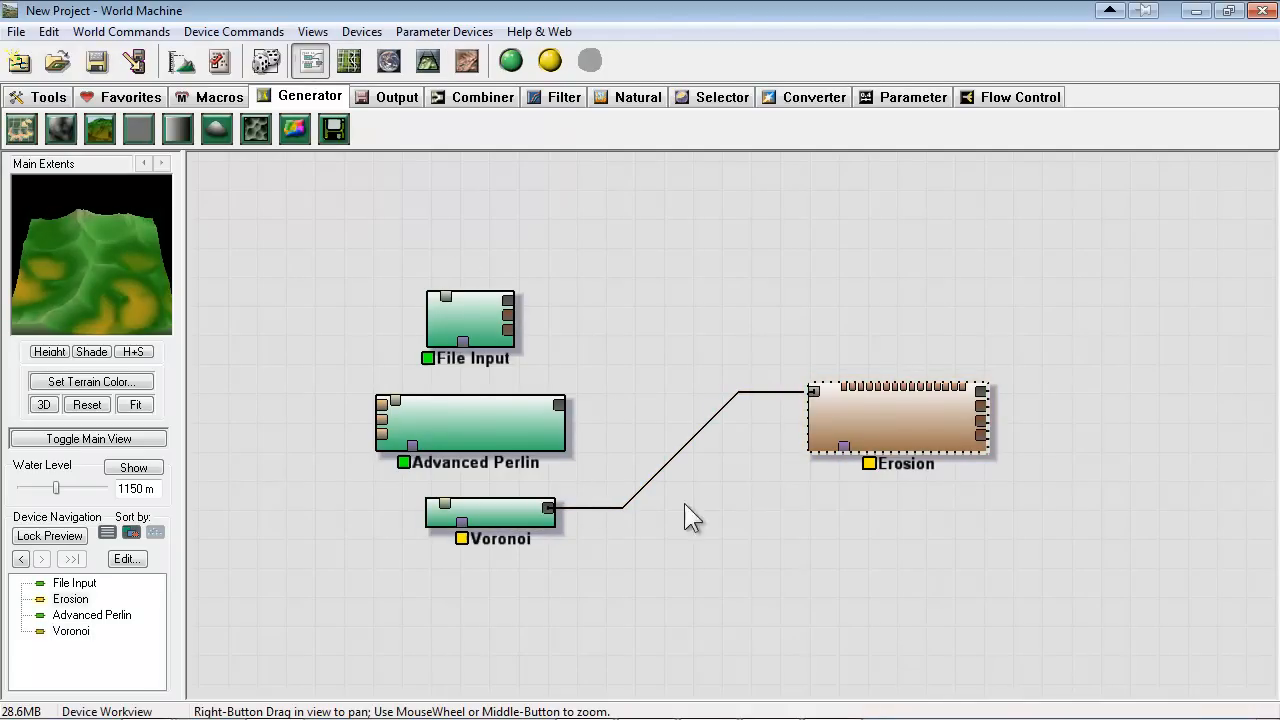
pyautogui.moveTo(900, 427); pyautogui.dragTo(888, 414)
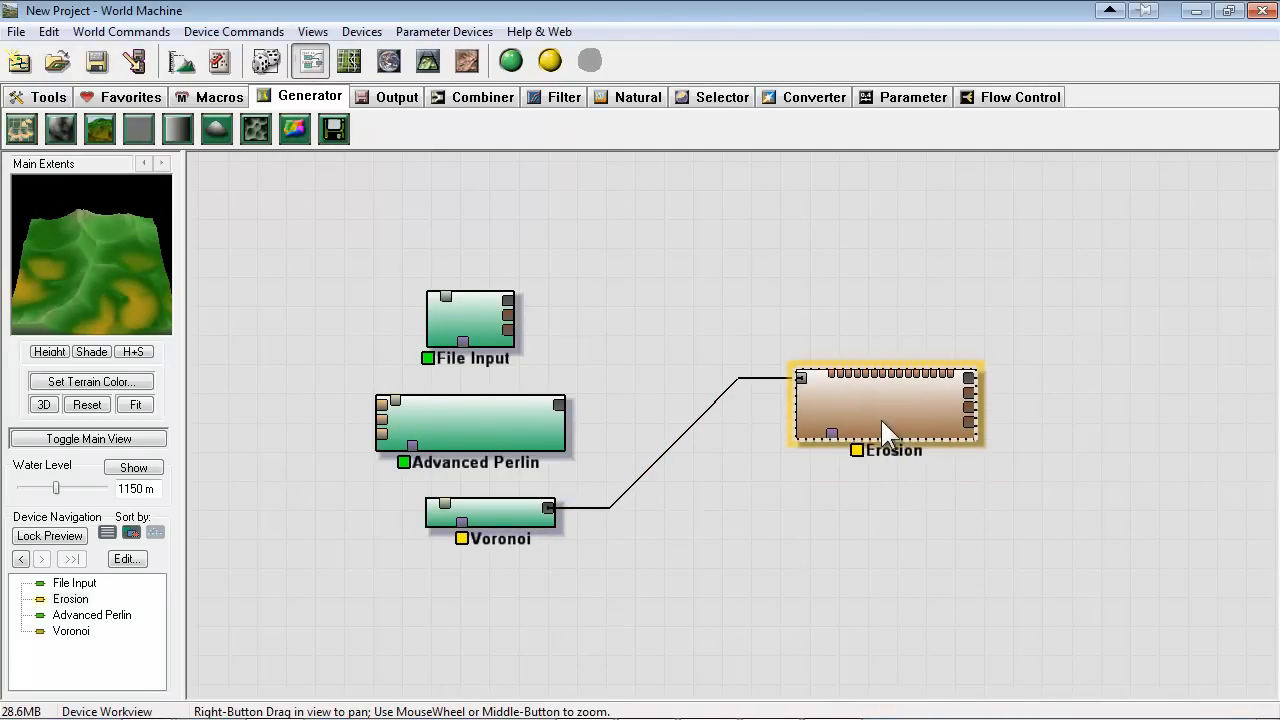
# Build the world and inspect the eroded Voronoi terrain from several angles in the 3D view
pyautogui.click(427, 59)
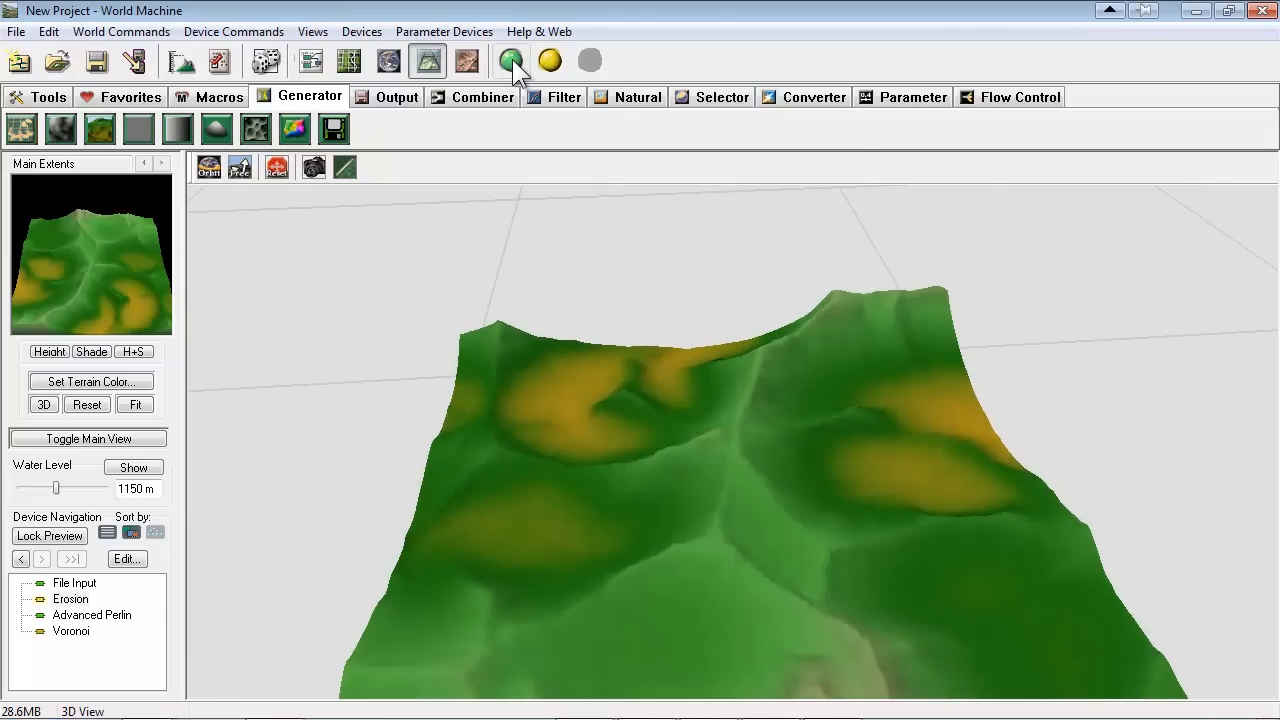
pyautogui.click(511, 61)
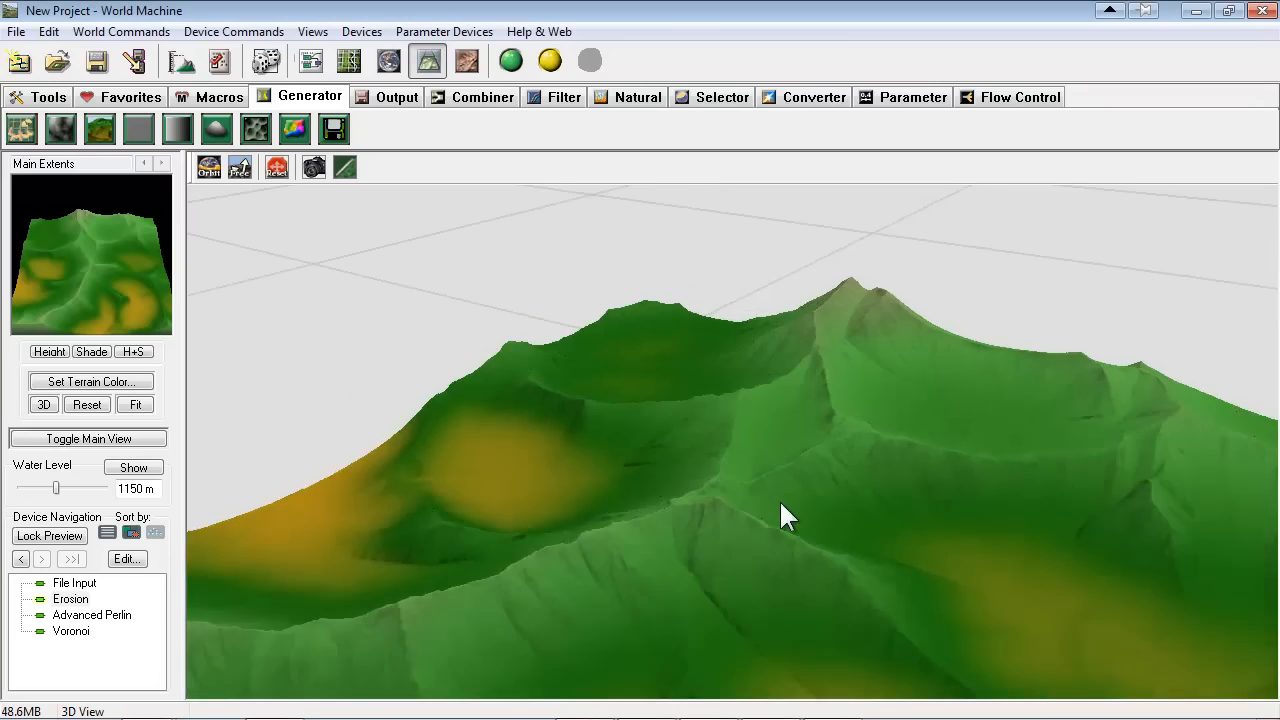
pyautogui.moveTo(781, 503); pyautogui.dragTo(955, 530)
pyautogui.moveTo(892, 487); pyautogui.dragTo(880, 520, button='right')
pyautogui.moveTo(880, 520); pyautogui.dragTo(593, 571)
pyautogui.moveTo(593, 571); pyautogui.dragTo(641, 502, button='right')
pyautogui.moveTo(641, 502); pyautogui.dragTo(659, 543)
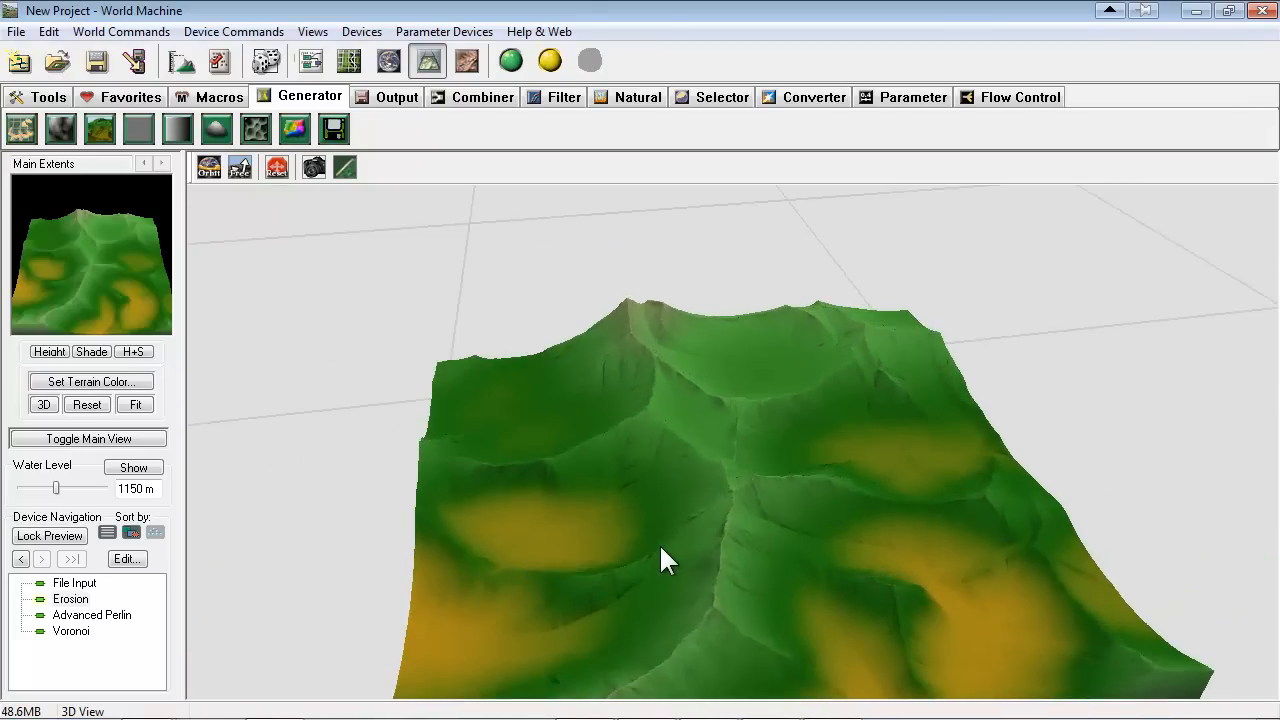
# Look over the Advanced Perlin generator's settings and close them without changes
pyautogui.click(311, 62)
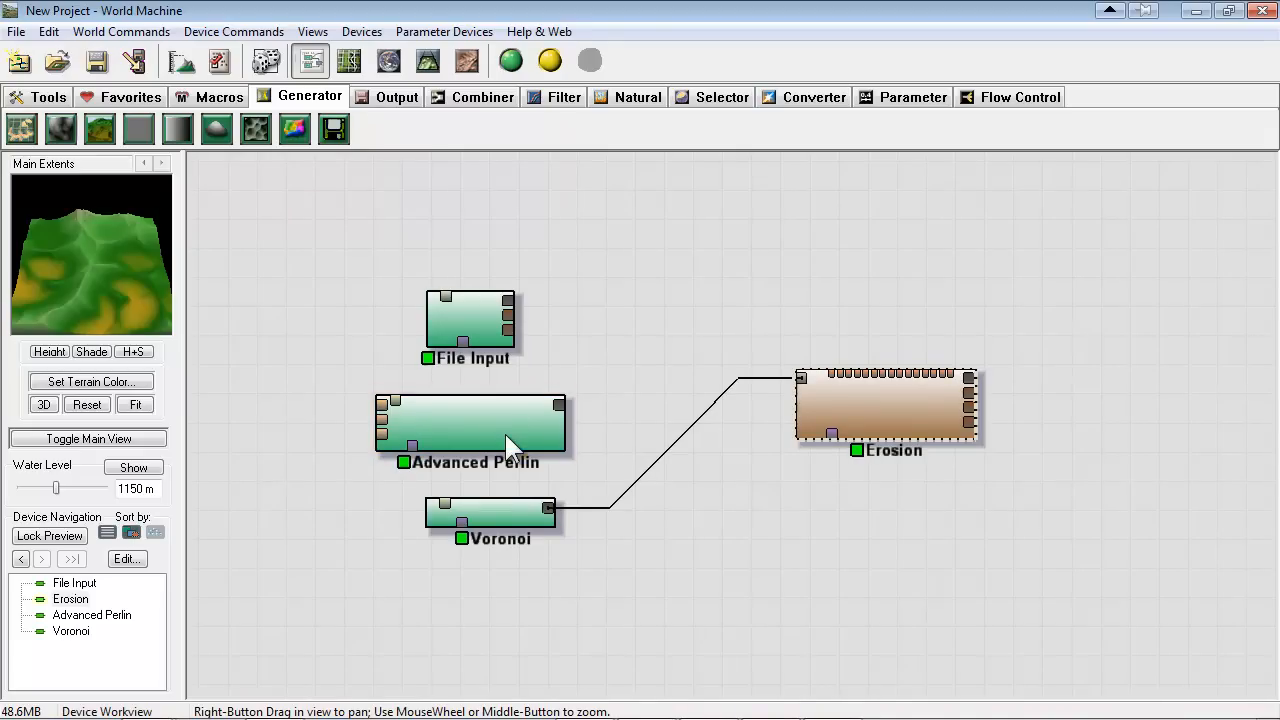
pyautogui.doubleClick(490, 425)
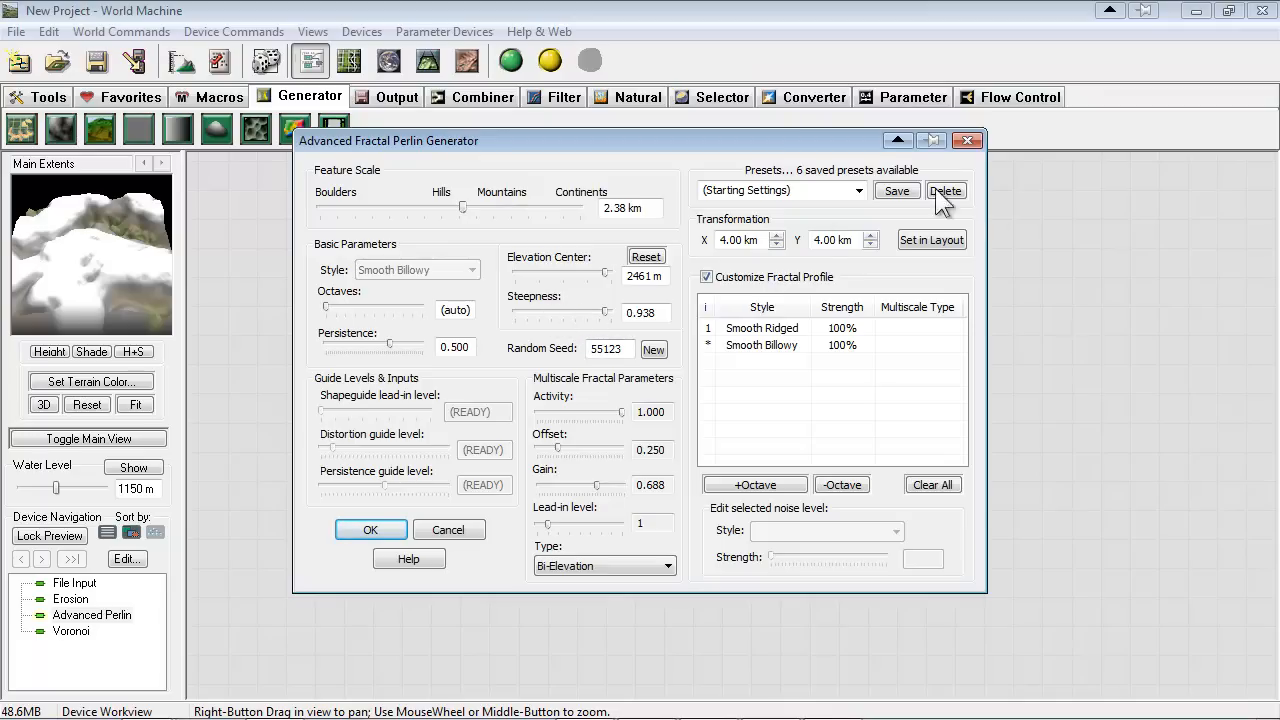
pyautogui.click(966, 141)
# Move File Input, Advanced Perlin and Voronoi upward to free space beneath them in the device network
pyautogui.click(499, 500)
pyautogui.moveTo(650, 489)
pyautogui.mouseDown(button='right')
pyautogui.moveTo(664, 420)
pyautogui.moveTo(655, 485)
pyautogui.mouseUp(button='right')
pyautogui.moveTo(466, 335); pyautogui.dragTo(472, 273)
pyautogui.moveTo(486, 430); pyautogui.dragTo(454, 330)
pyautogui.click(510, 503)
pyautogui.moveTo(509, 507); pyautogui.dragTo(509, 419)
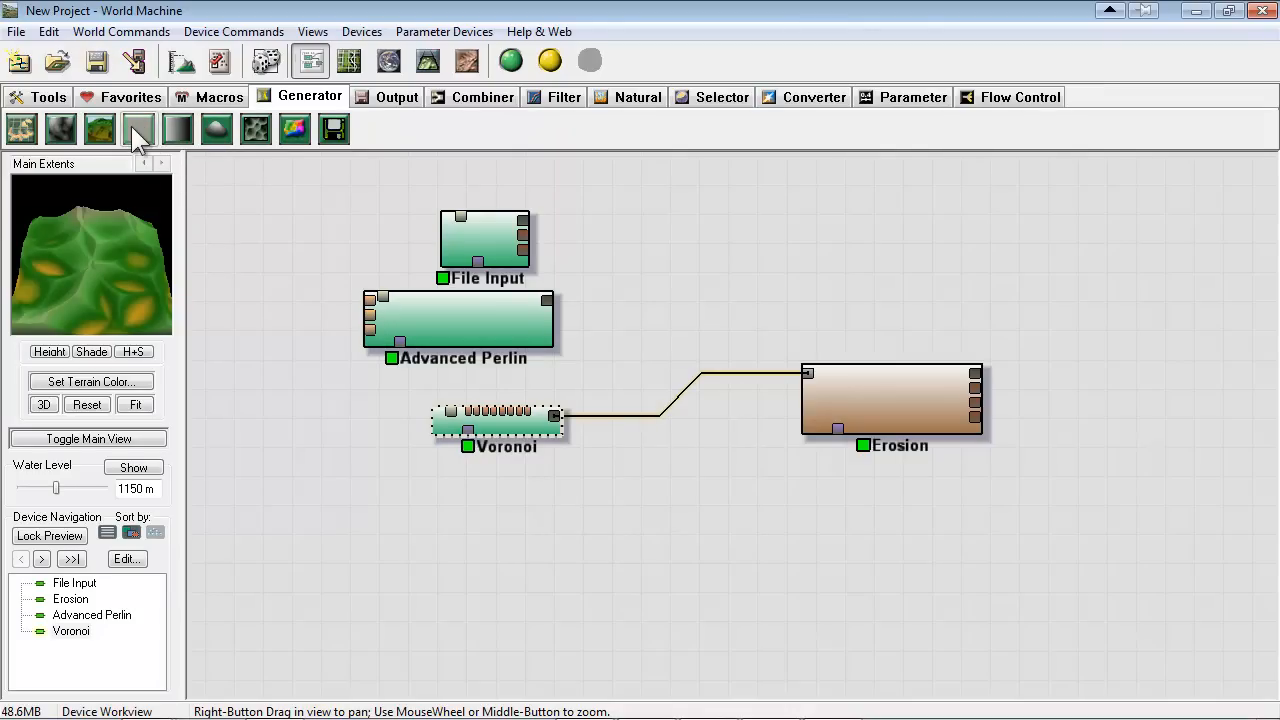
# Add a Radial Grad generator below Voronoi and disconnect the Voronoi output from Erosion
pyautogui.click(213, 131)
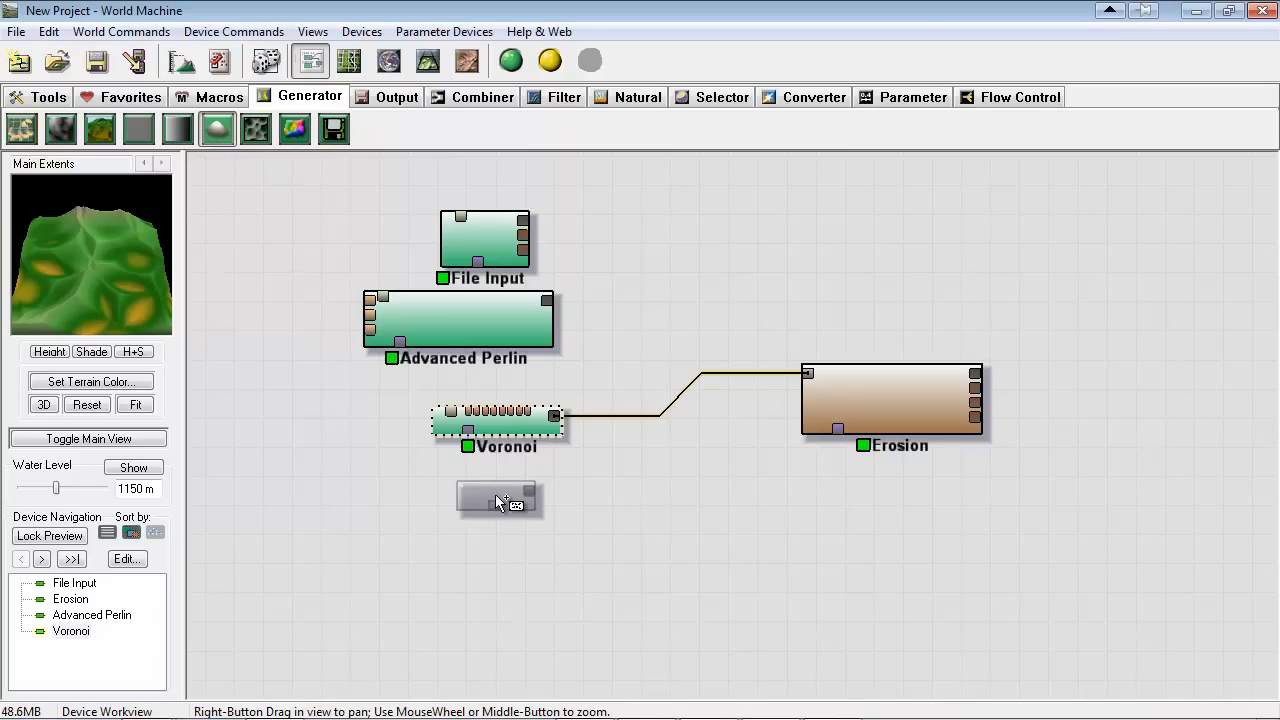
pyautogui.click(497, 496)
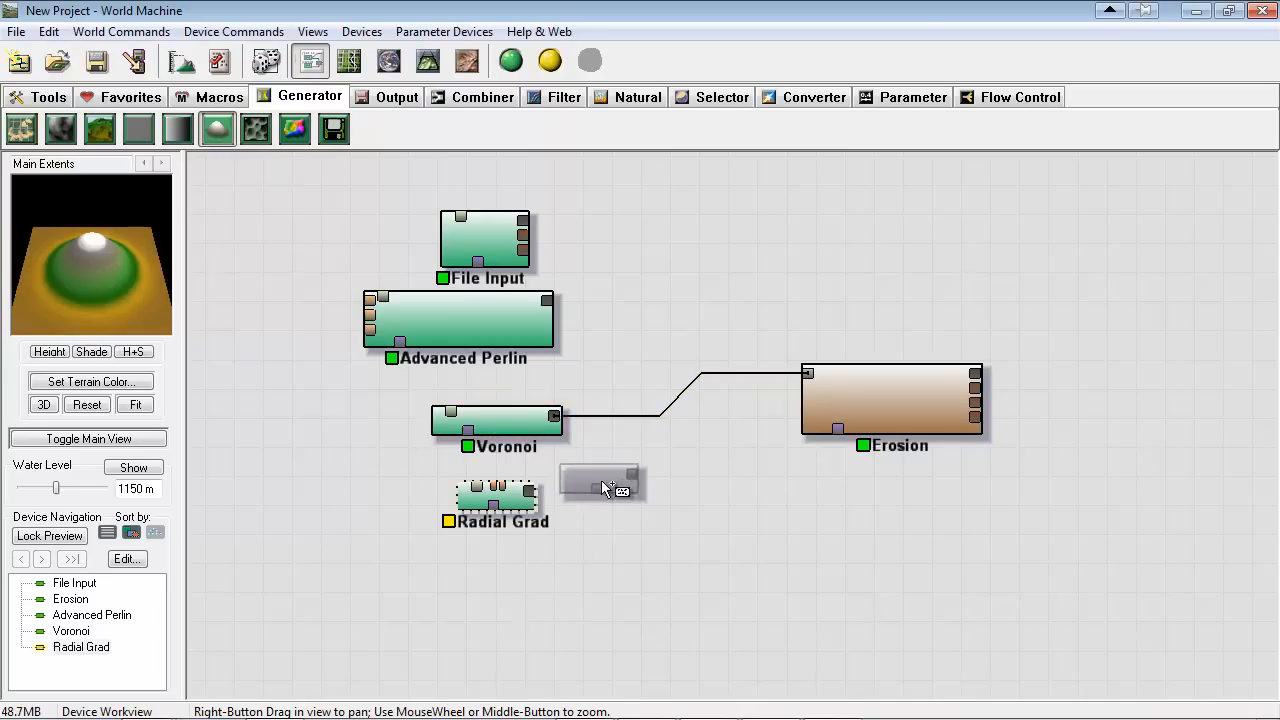
pyautogui.scroll(3, 601, 486)
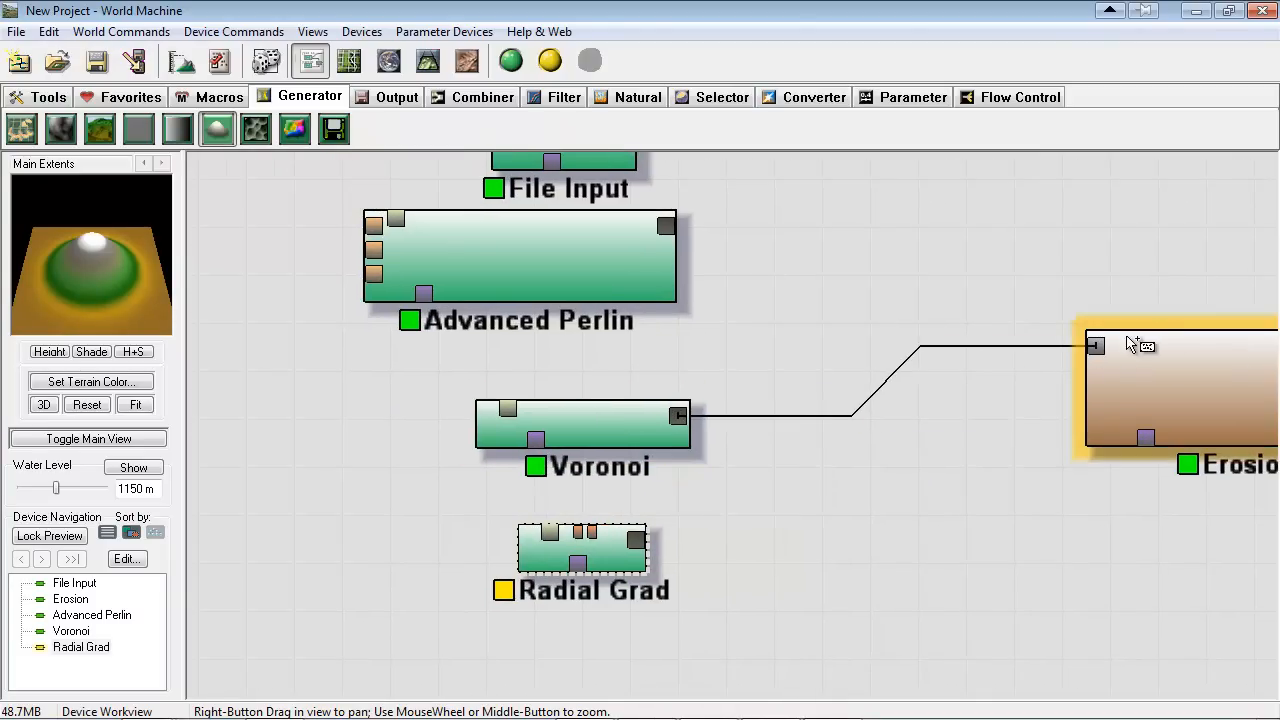
pyautogui.moveTo(1095, 349); pyautogui.dragTo(826, 548)
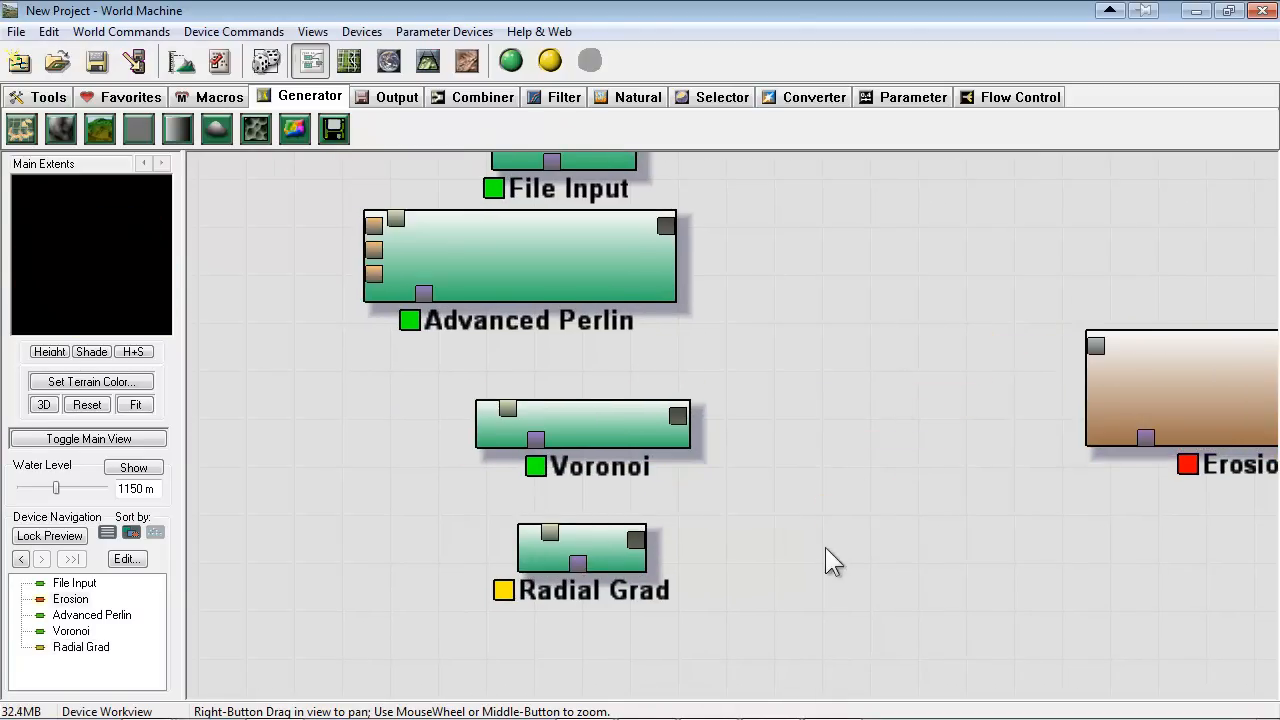
# Show the Radial Grad terrain in the 3D view and open its properties, moved clear of the terrain
pyautogui.click(389, 61)
pyautogui.click(428, 61)
pyautogui.scroll(-1, 788, 408)
pyautogui.moveTo(788, 408); pyautogui.dragTo(715, 420)
pyautogui.doubleClick(70, 645)
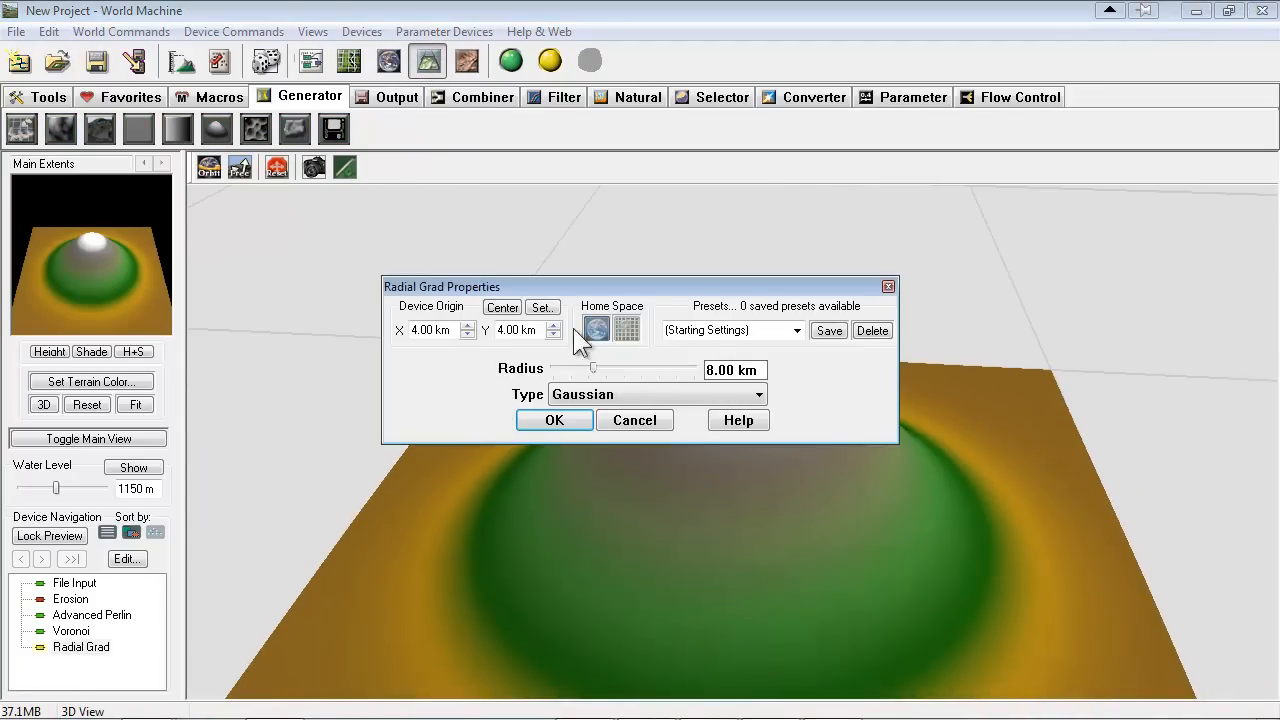
pyautogui.moveTo(642, 291); pyautogui.dragTo(503, 185)
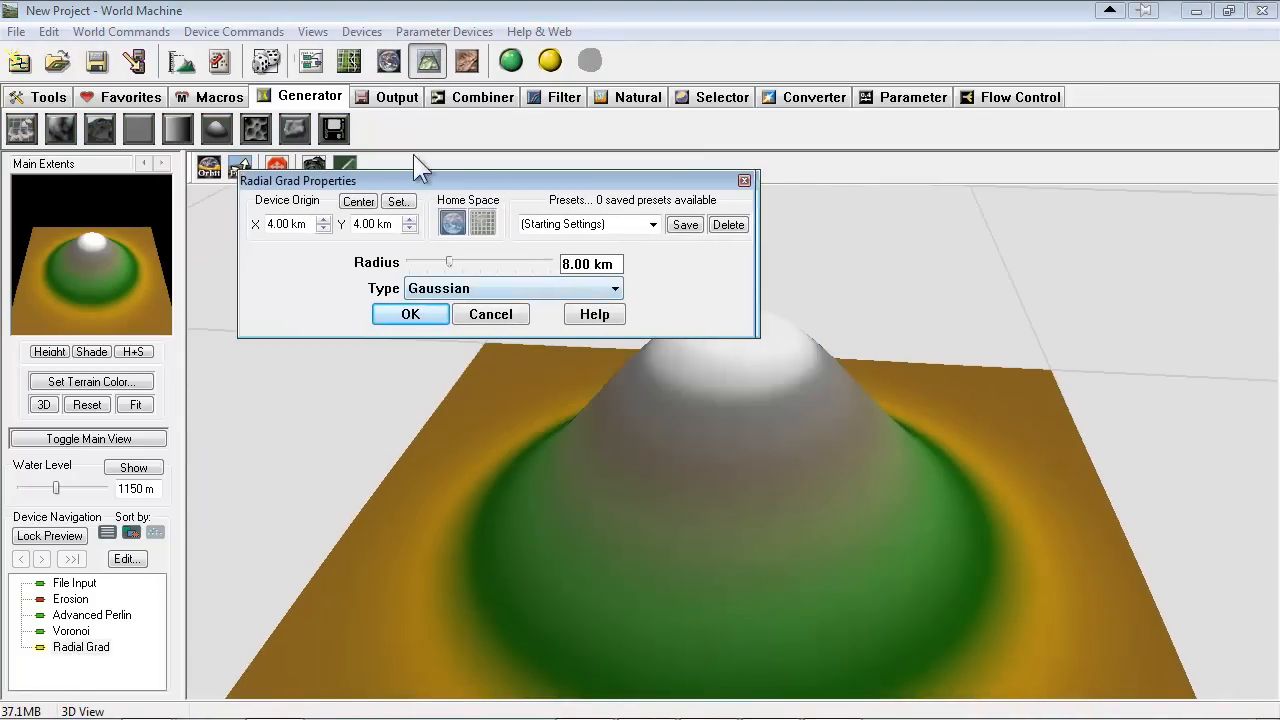
# Try the Spherical, Diamond, Square and Cone types on the Radial Grad generator, with its properties moved clear of the terrain
pyautogui.moveTo(413, 178); pyautogui.dragTo(360, 101)
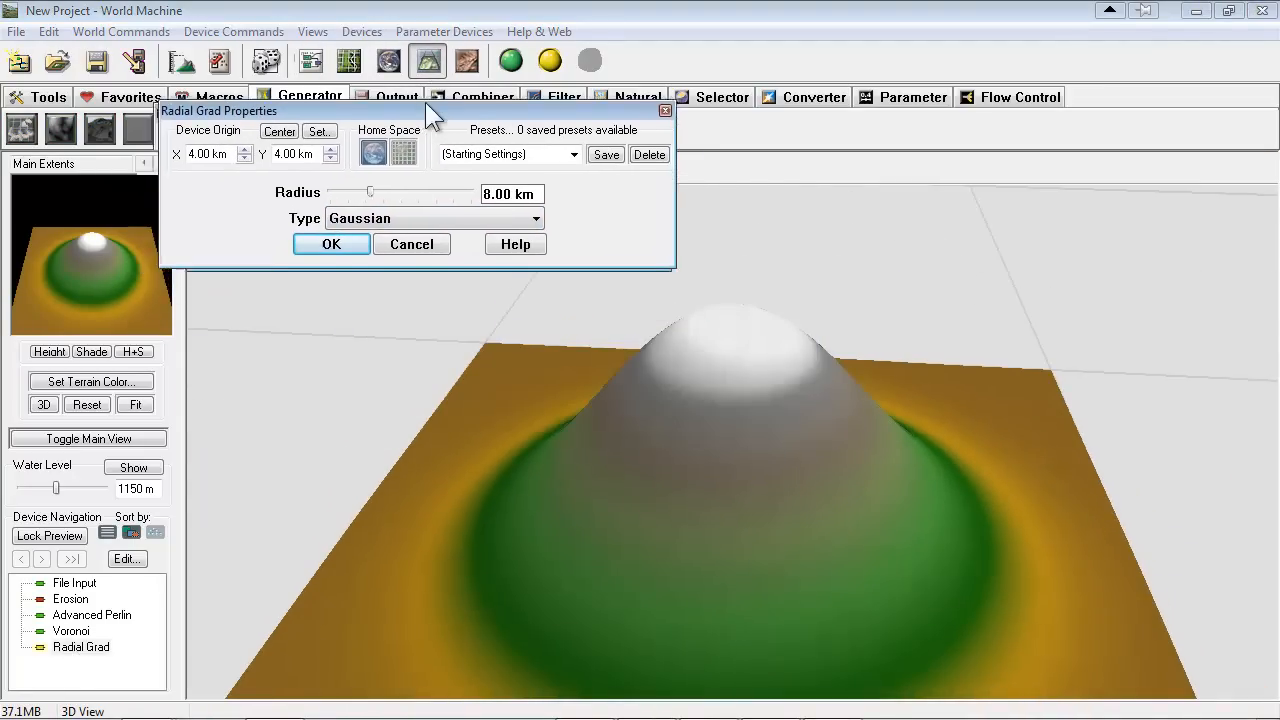
pyautogui.click(454, 211)
pyautogui.click(460, 206)
pyautogui.click(460, 206)
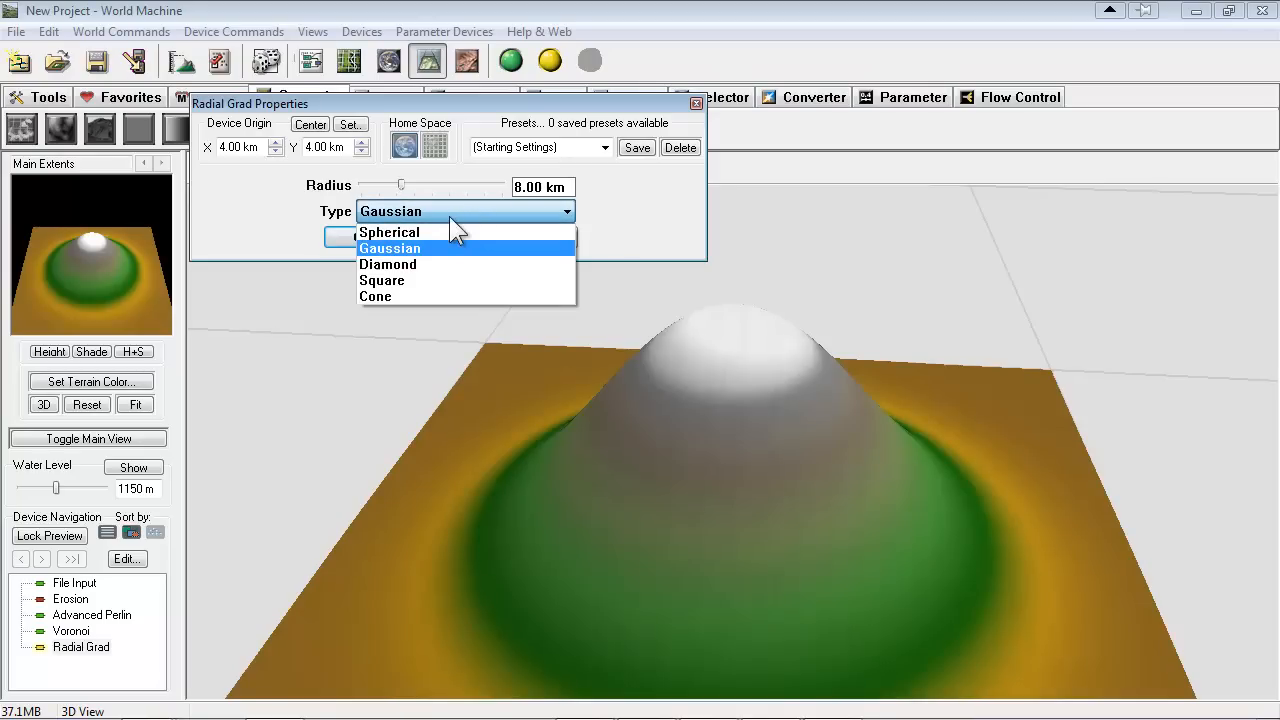
pyautogui.click(438, 233)
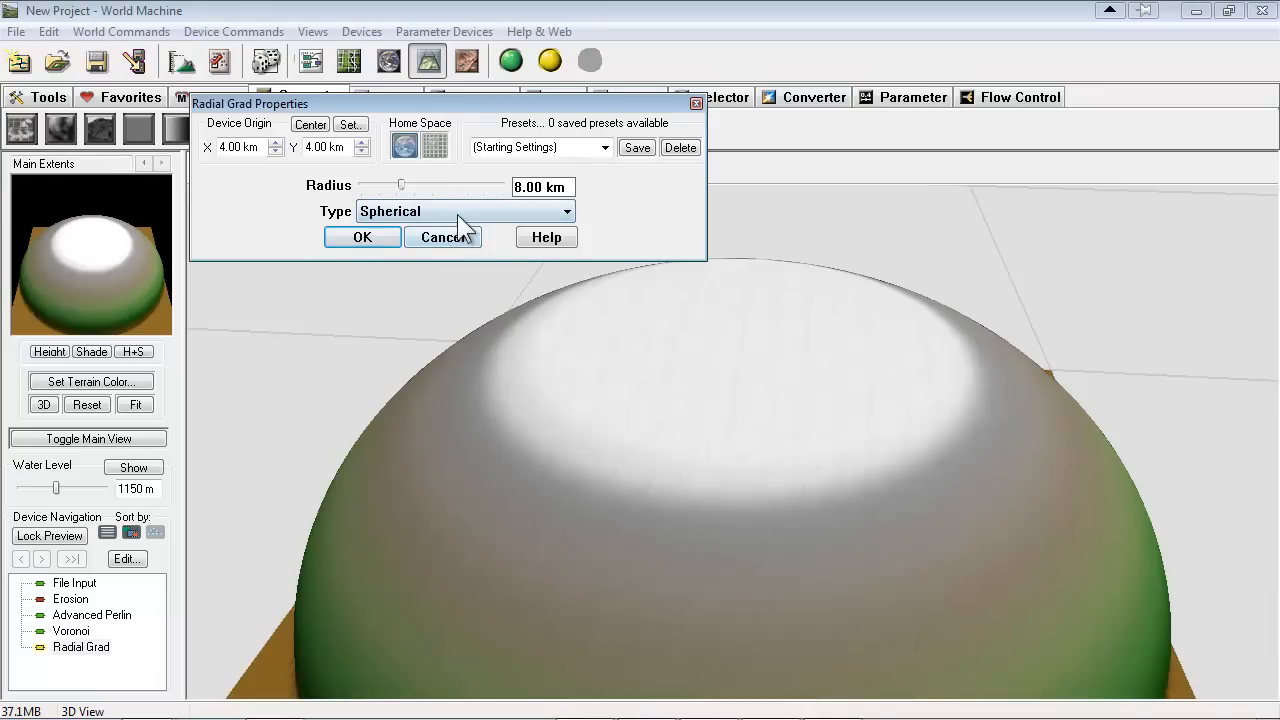
pyautogui.click(457, 213)
pyautogui.click(412, 264)
pyautogui.click(488, 211)
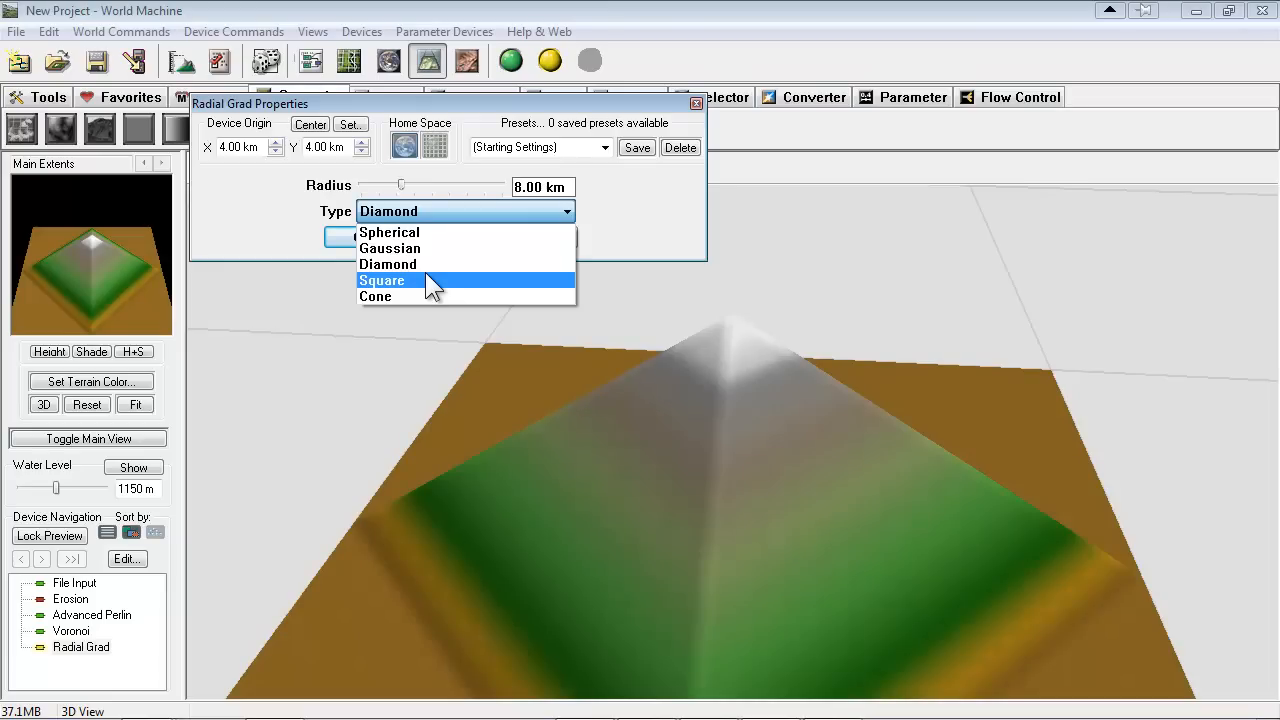
pyautogui.click(409, 282)
pyautogui.click(446, 212)
pyautogui.click(403, 298)
pyautogui.click(460, 213)
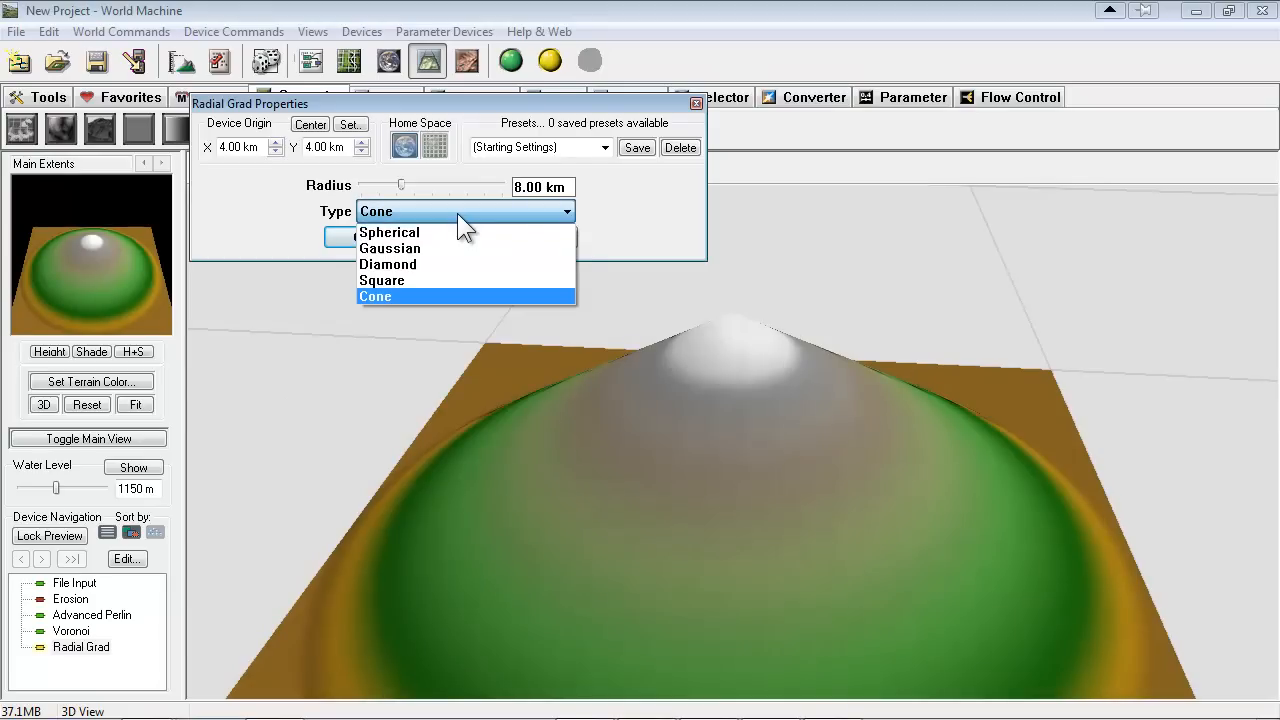
# Set the Radial Grad type to Diamond and its radius to about 5.36 km
pyautogui.click(422, 264)
pyautogui.moveTo(401, 185); pyautogui.dragTo(407, 188)
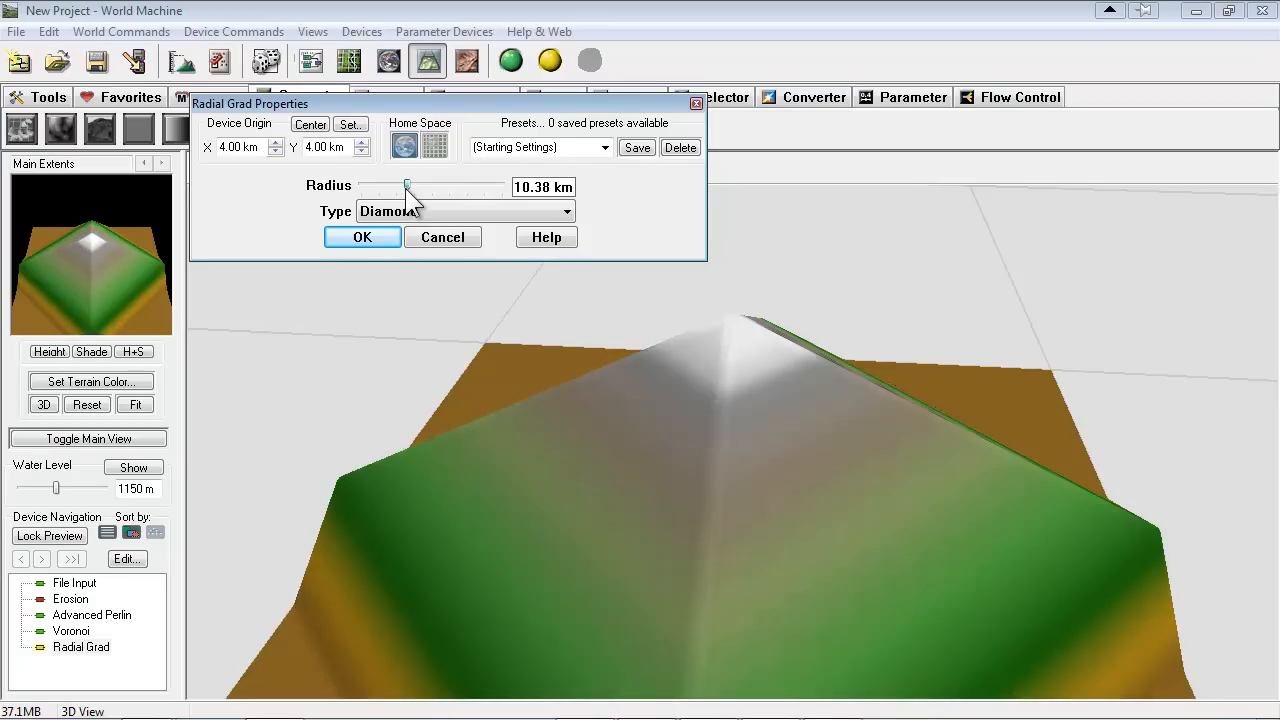
pyautogui.moveTo(405, 186); pyautogui.dragTo(393, 186)
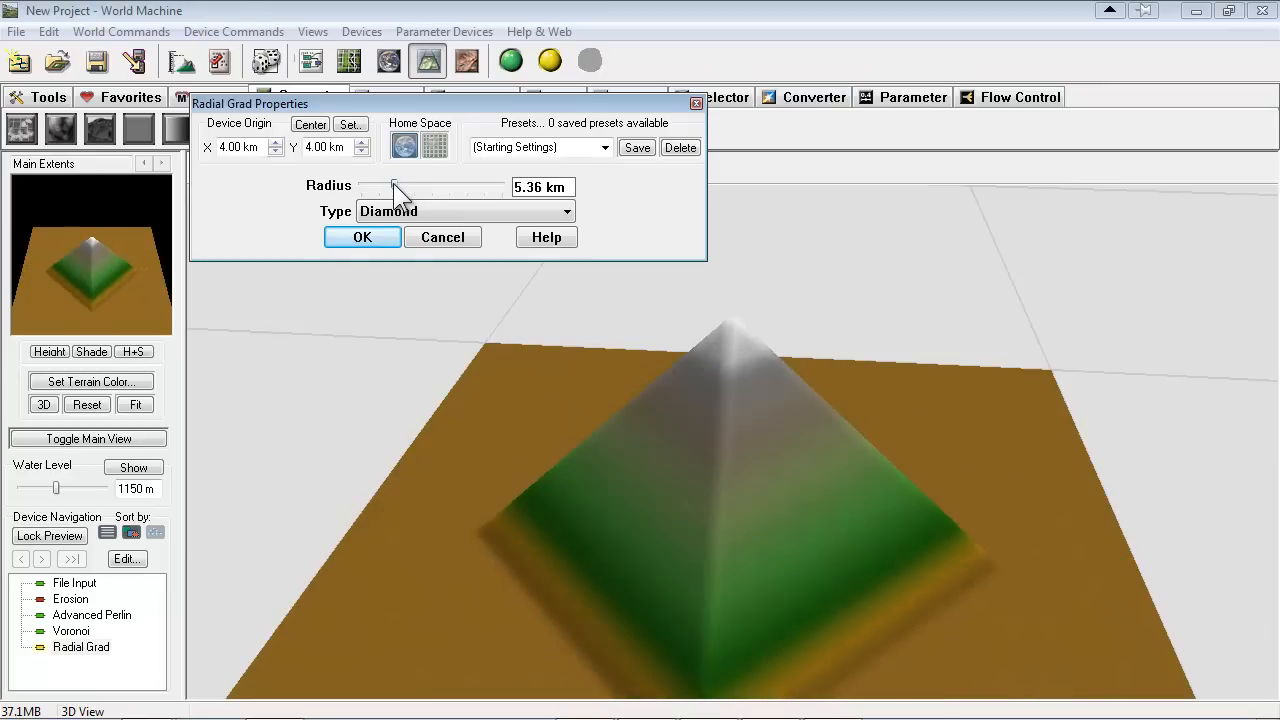
# Reposition the Radial Grad origin in the layout view, centred horizontally in the upper part of the main render extents
pyautogui.click(312, 128)
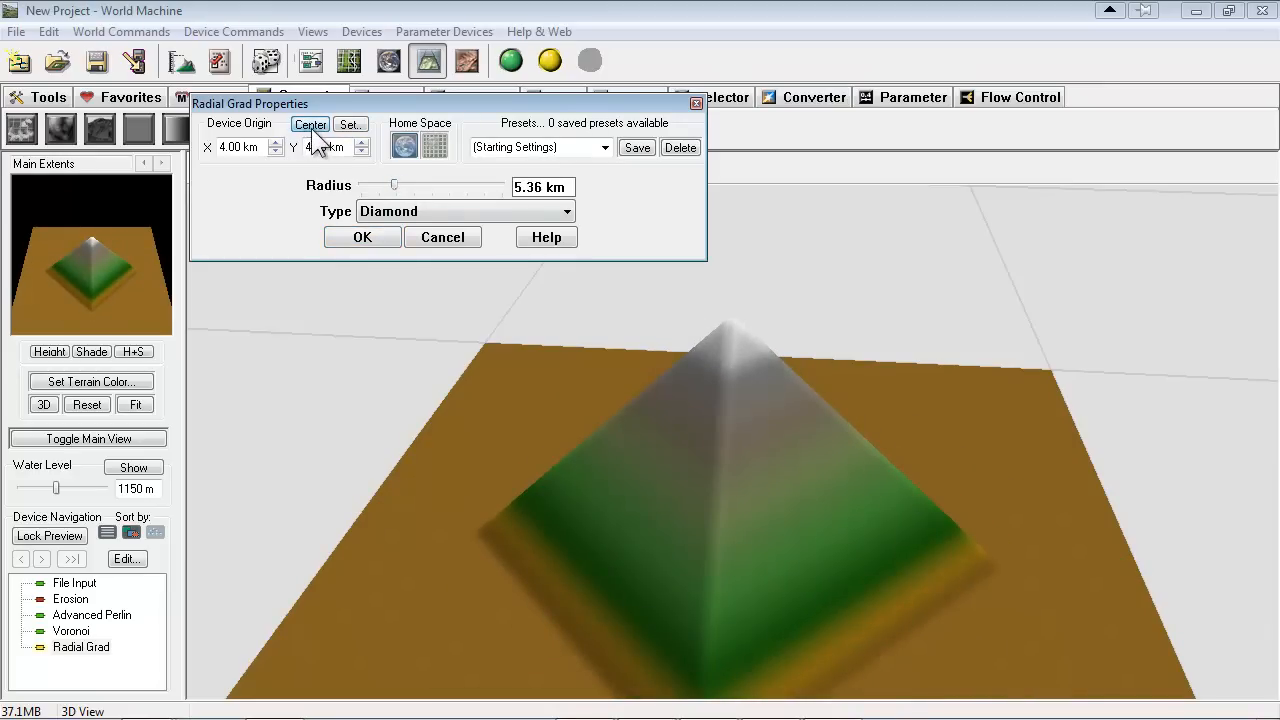
pyautogui.click(349, 124)
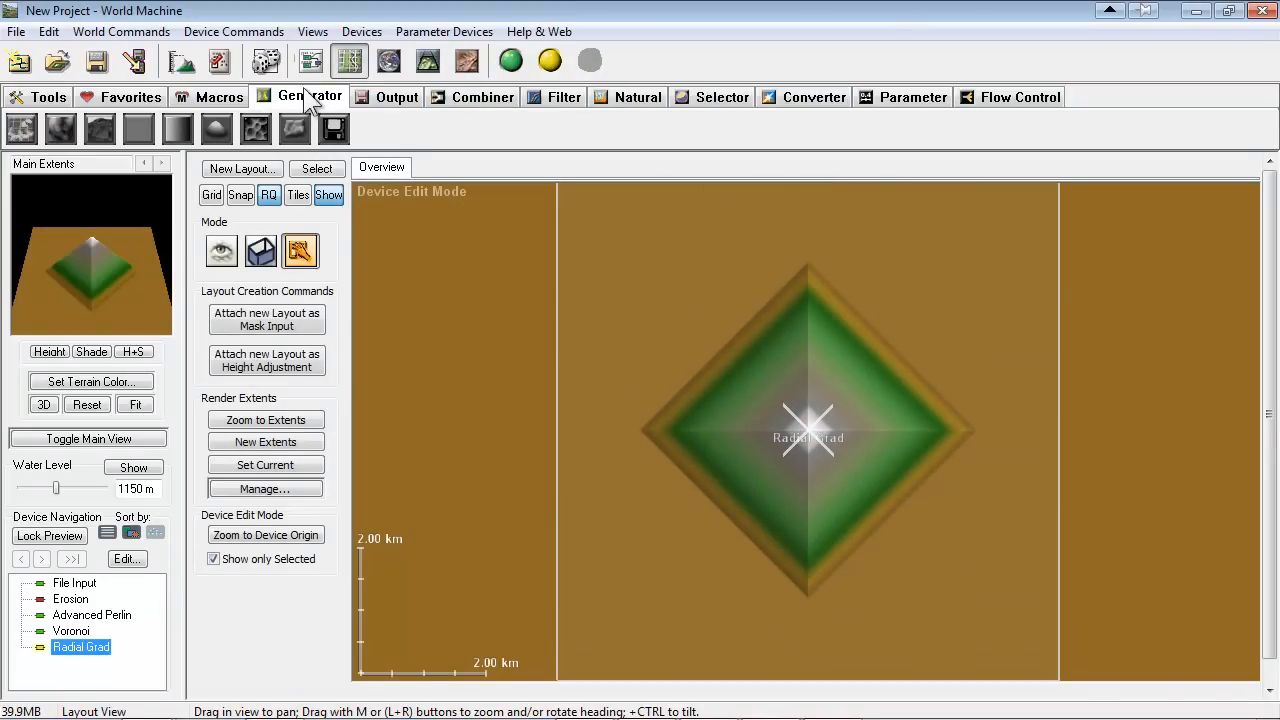
pyautogui.moveTo(960, 488); pyautogui.dragTo(926, 500)
pyautogui.scroll(-1, 926, 500)
pyautogui.moveTo(901, 440); pyautogui.dragTo(942, 412)
pyautogui.scroll(-1, 942, 412)
pyautogui.moveTo(1049, 571); pyautogui.dragTo(990, 525)
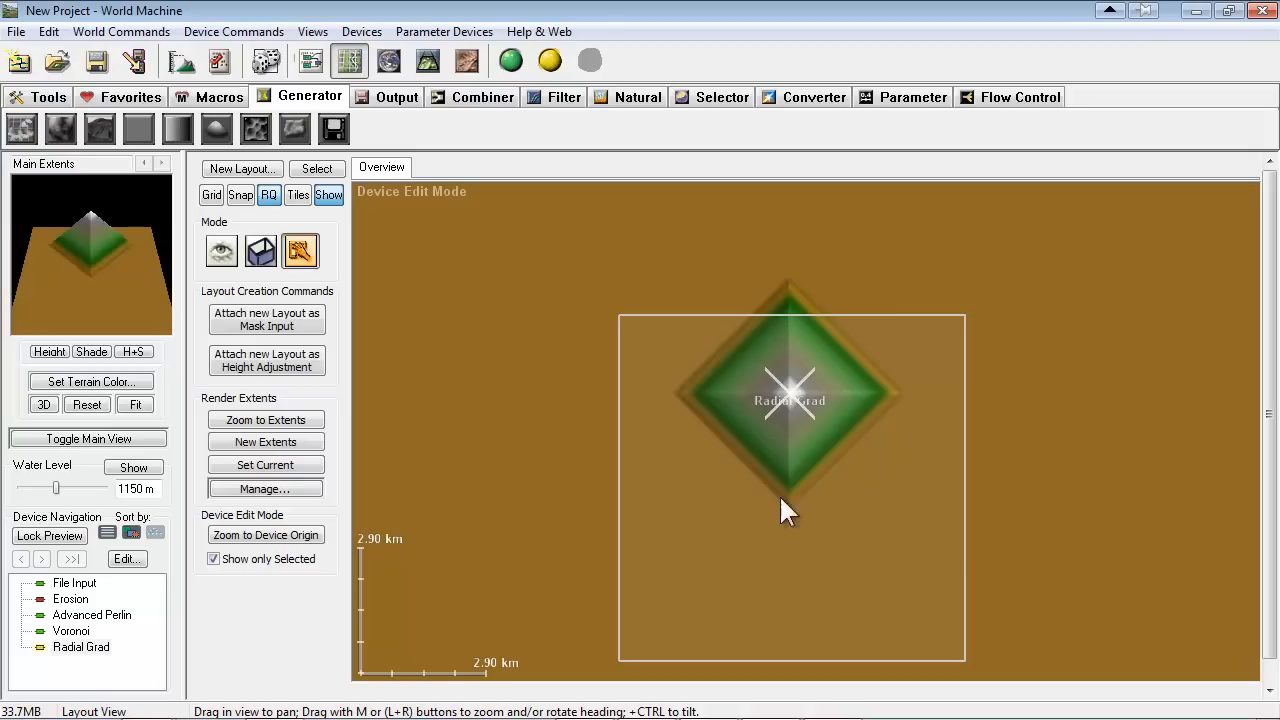
pyautogui.moveTo(790, 395)
pyautogui.mouseDown()
pyautogui.moveTo(805, 388)
pyautogui.moveTo(792, 390)
pyautogui.mouseUp()
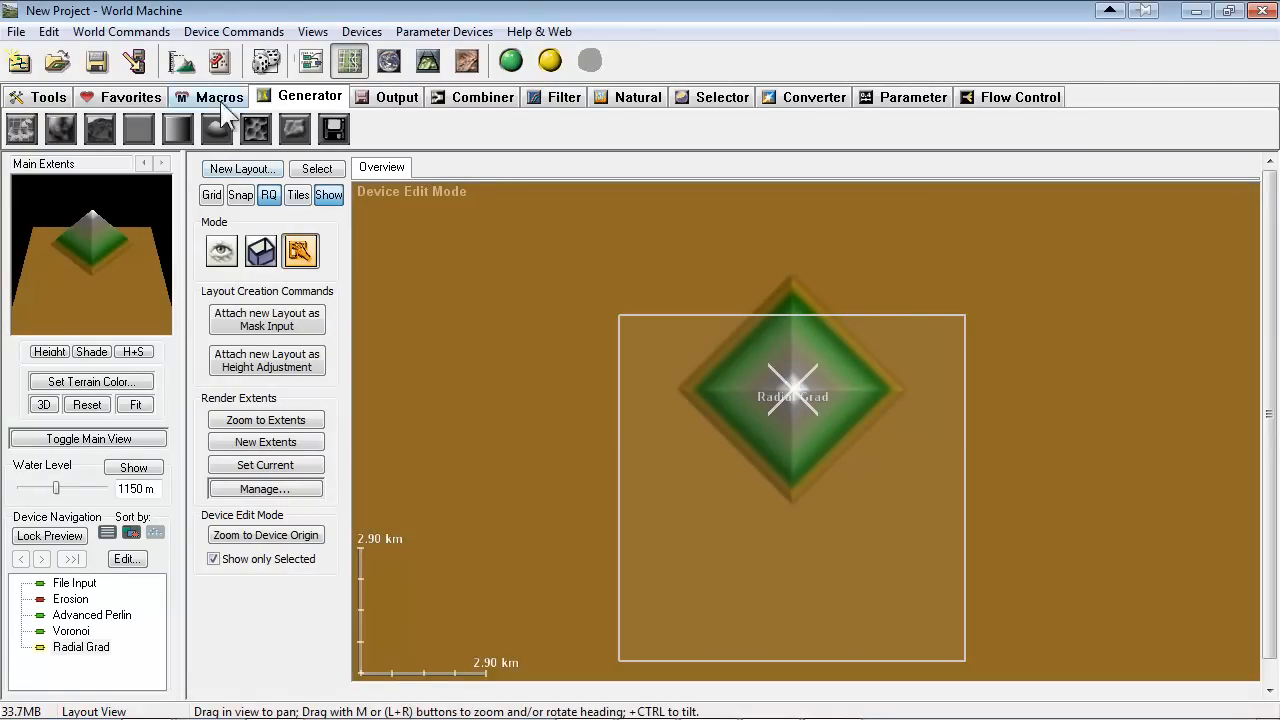
# Return to the device network and arrange Voronoi just above Radial Grad, well below File Input and Advanced Perlin
pyautogui.click(308, 60)
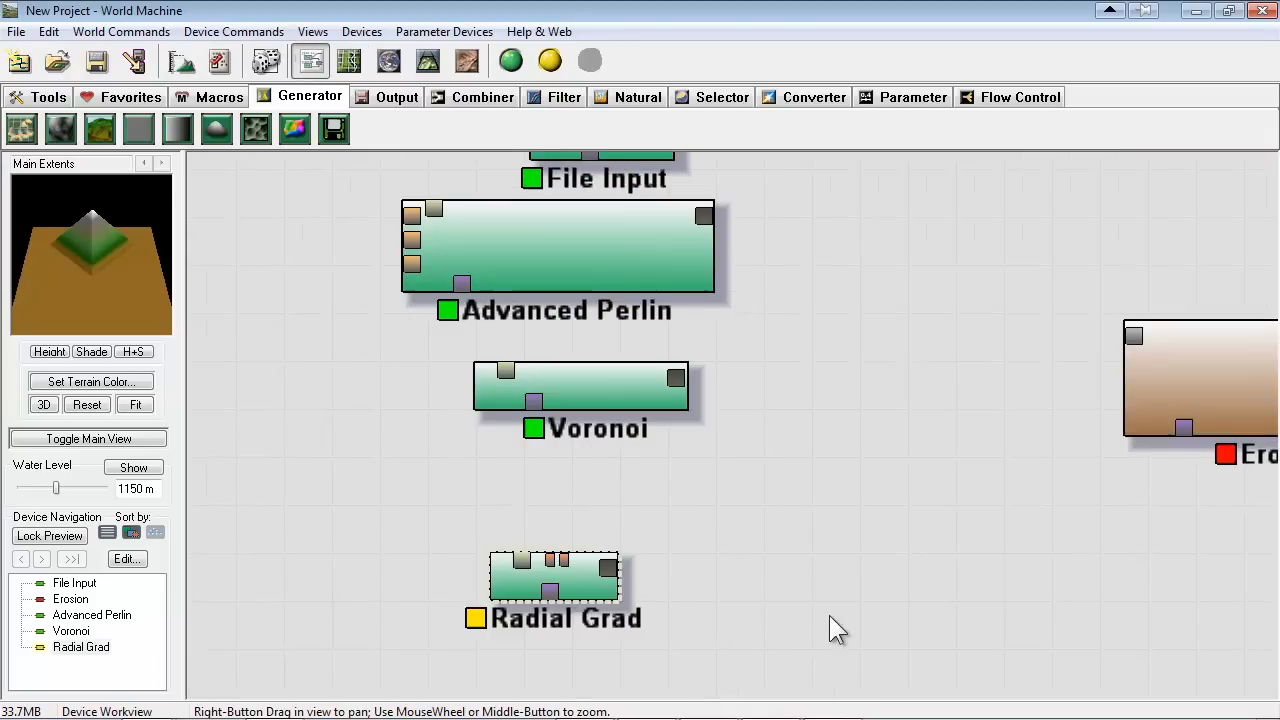
pyautogui.click(466, 438)
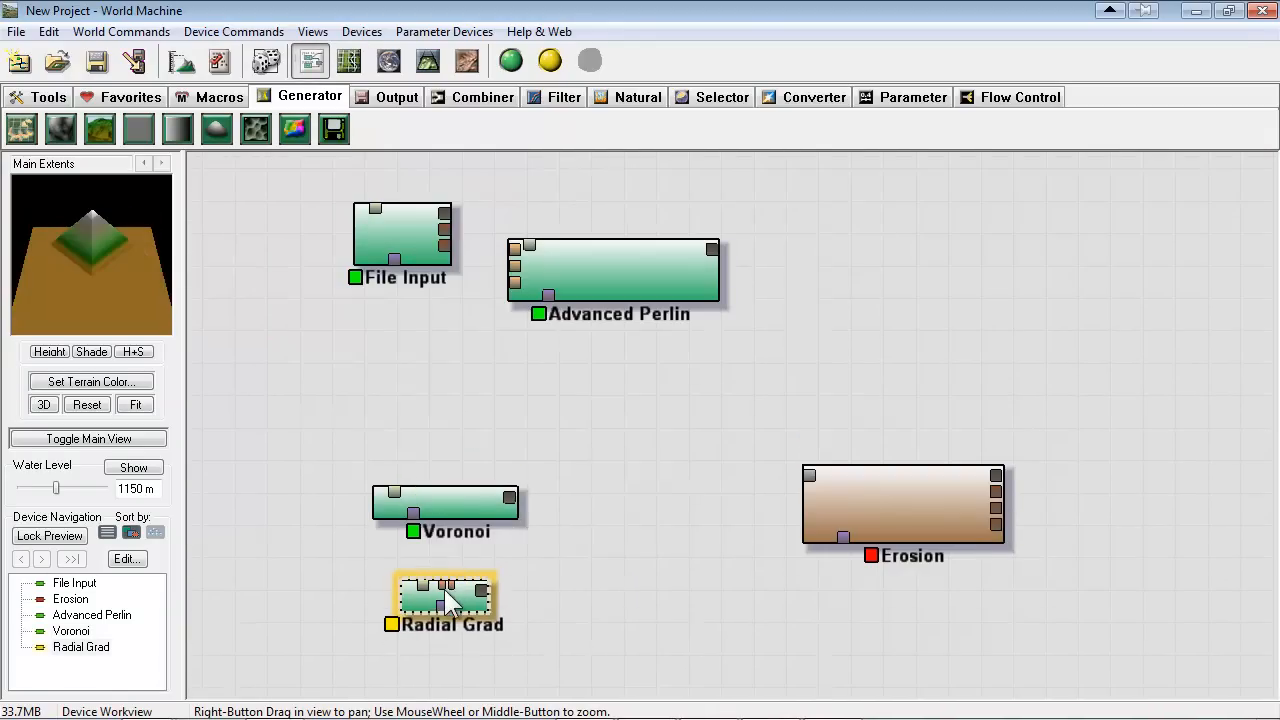
pyautogui.moveTo(451, 506)
pyautogui.mouseDown()
pyautogui.moveTo(438, 499)
pyautogui.moveTo(444, 520)
pyautogui.mouseUp()
pyautogui.moveTo(568, 548); pyautogui.dragTo(524, 520, button='right')
pyautogui.moveTo(402, 488); pyautogui.dragTo(396, 494)
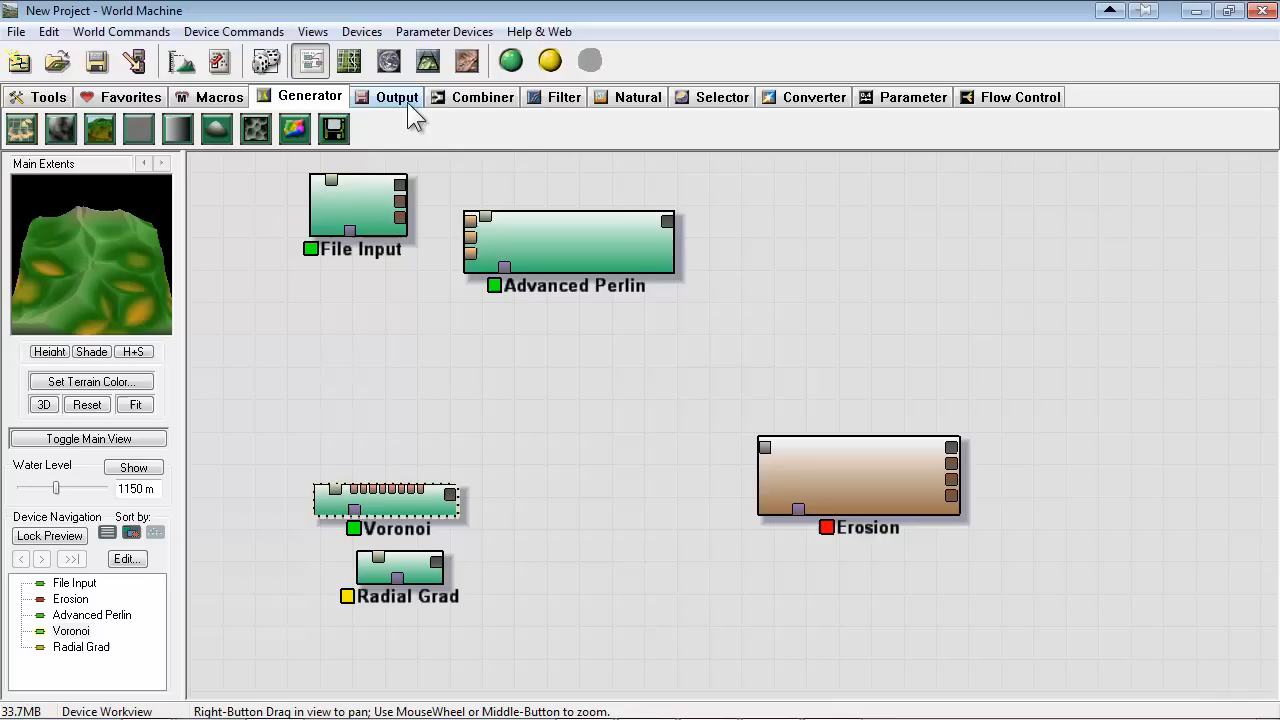
# Add a Combiner between the generators and Erosion, and connect the Voronoi and Radial Grad outputs to its two inputs
pyautogui.click(474, 98)
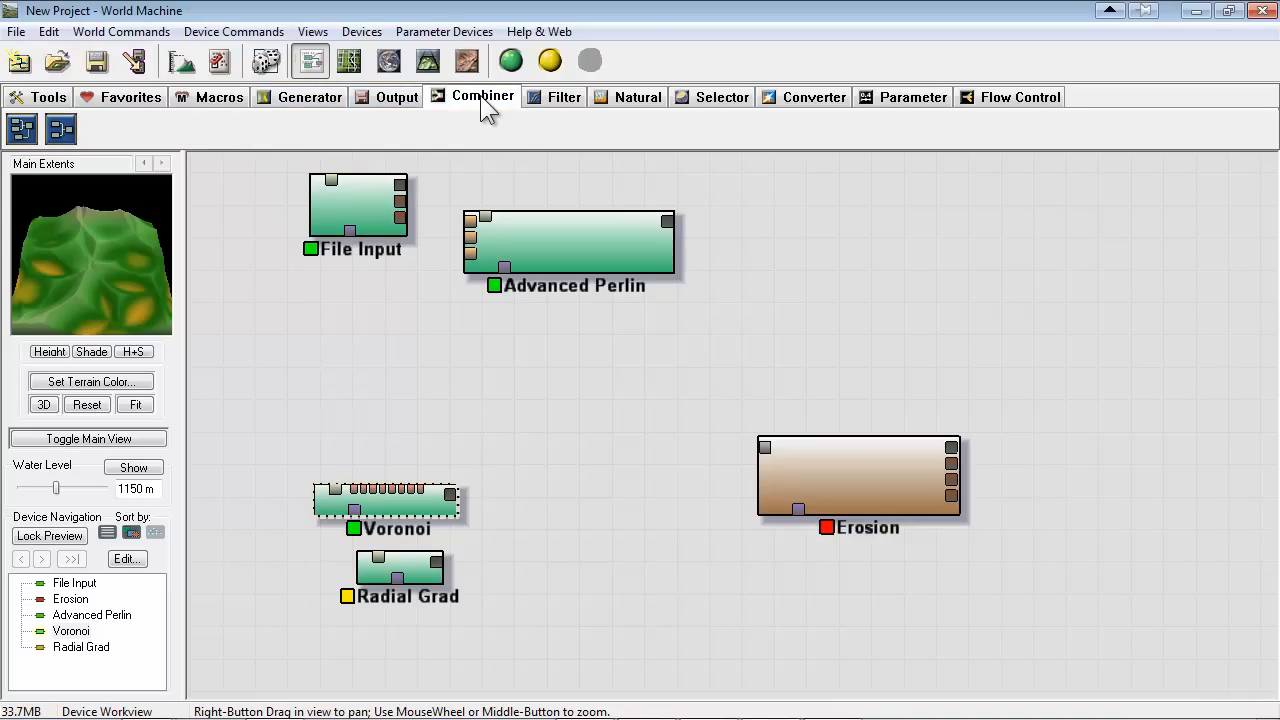
pyautogui.click(60, 131)
pyautogui.click(582, 480)
pyautogui.moveTo(420, 503); pyautogui.dragTo(542, 467)
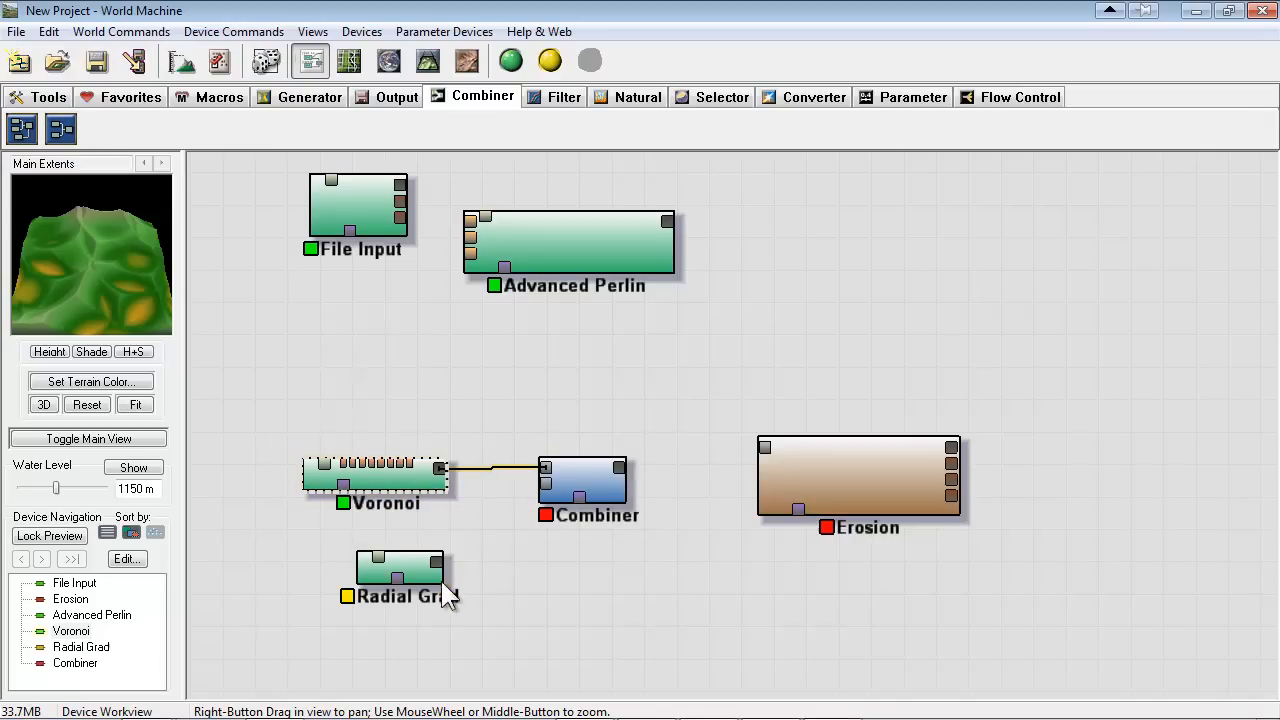
pyautogui.moveTo(443, 560); pyautogui.dragTo(588, 478)
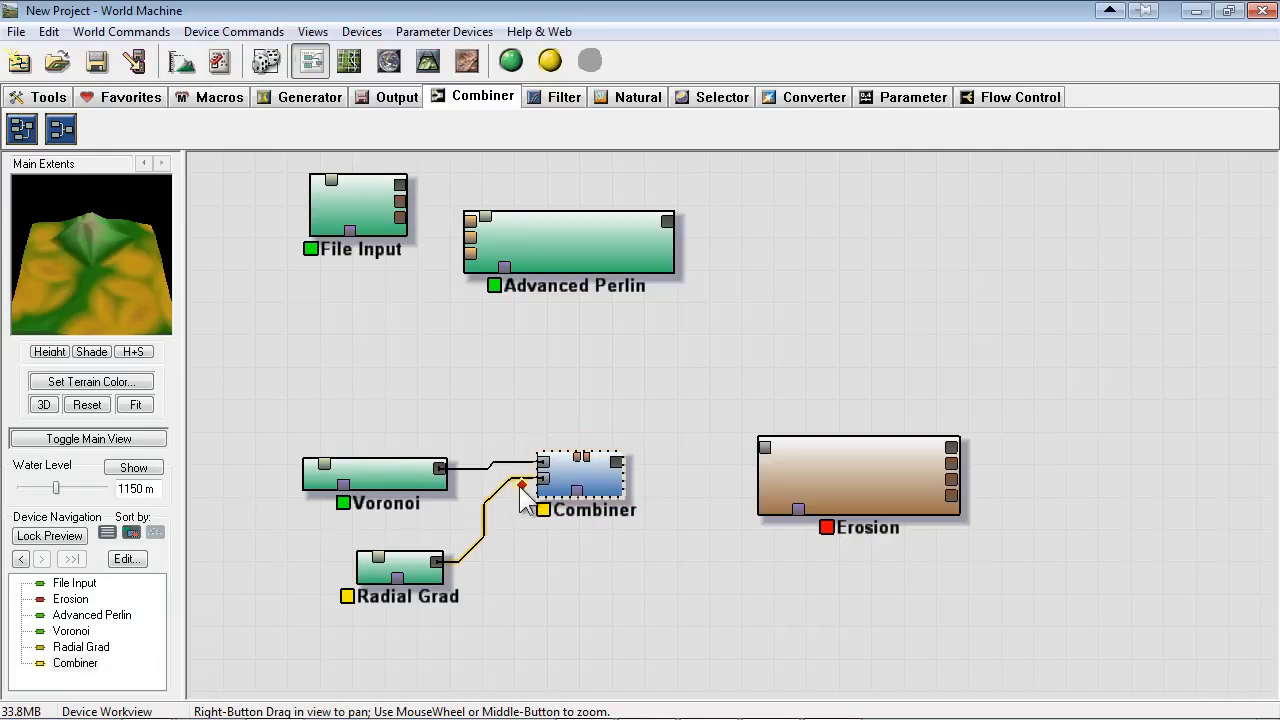
# Compare the terrain previews of Voronoi, Radial Grad and the Combiner
pyautogui.click(398, 474)
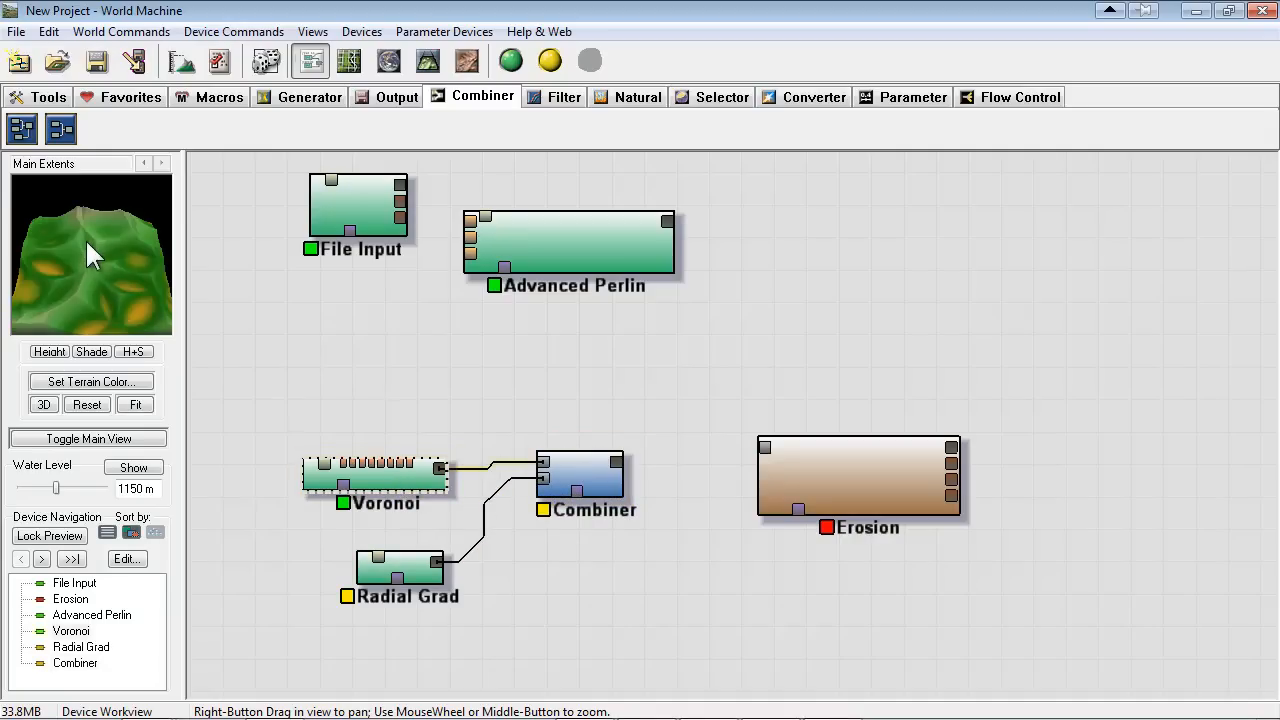
pyautogui.click(431, 572)
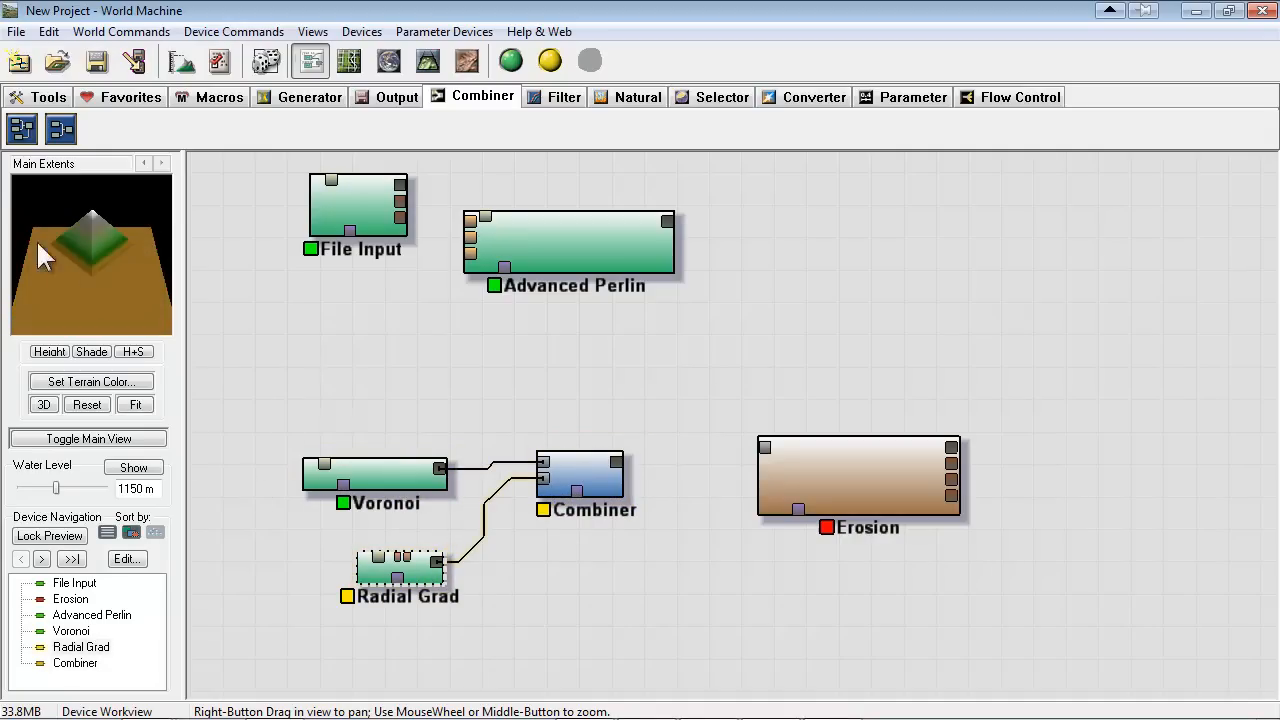
pyautogui.click(576, 465)
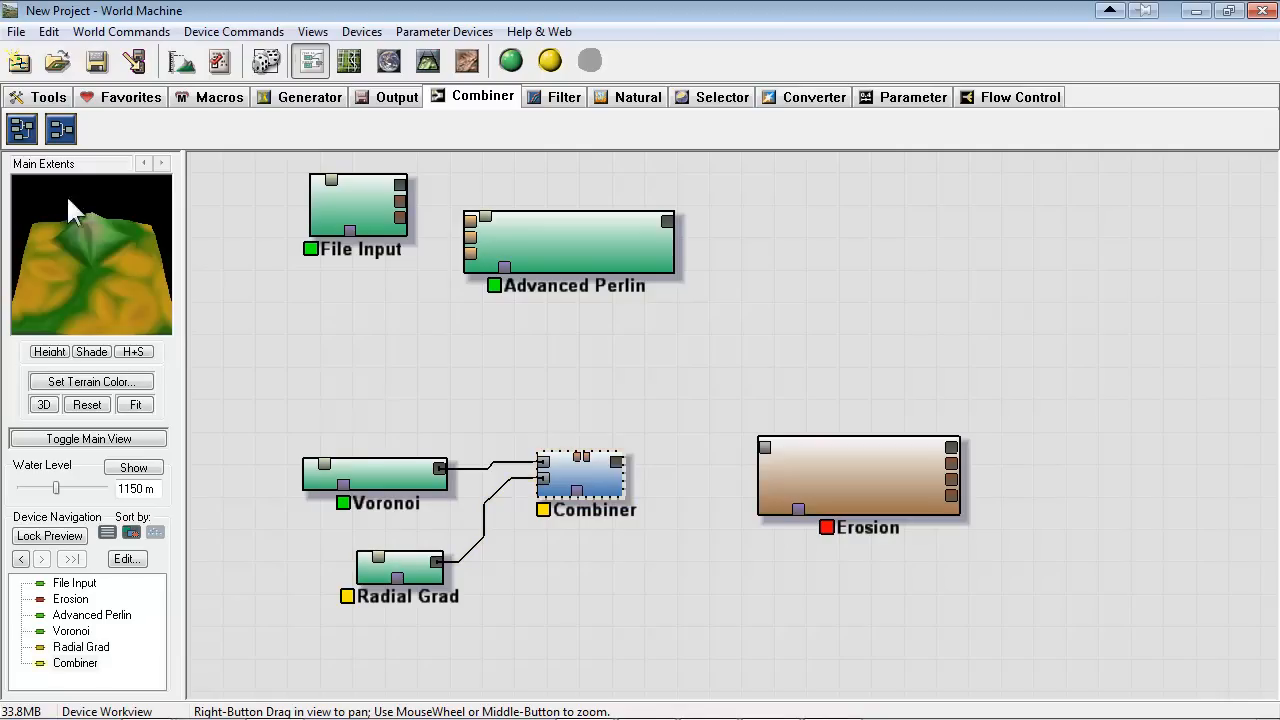
# Open the Combiner's properties and try the Average method with a strength of 0.375
pyautogui.doubleClick(594, 475)
pyautogui.moveTo(570, 283); pyautogui.dragTo(612, 241)
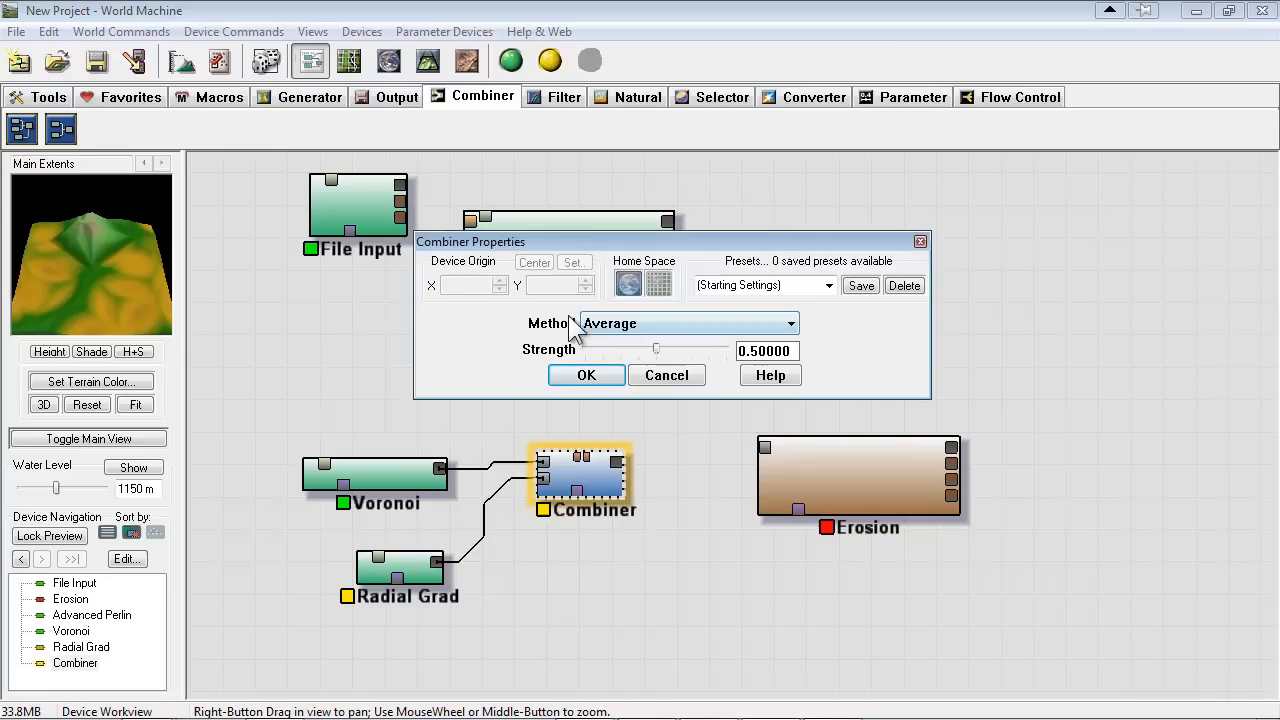
pyautogui.click(698, 324)
pyautogui.click(633, 346)
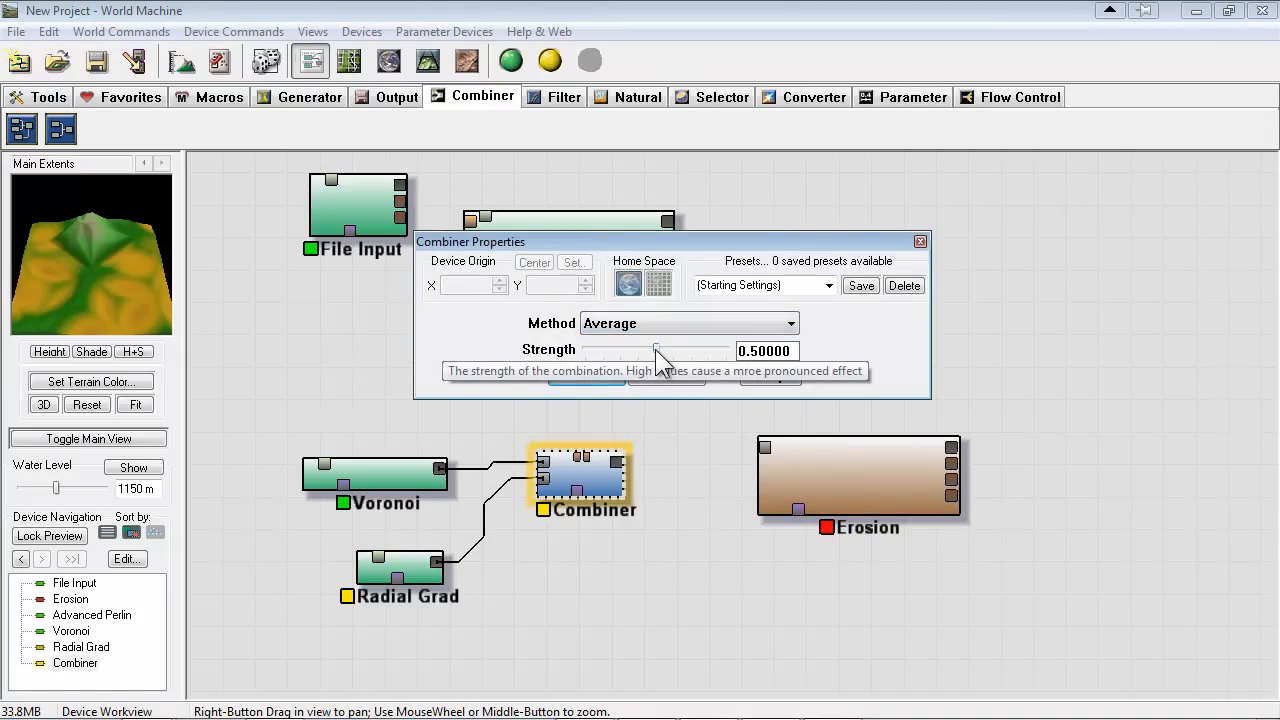
pyautogui.moveTo(655, 348)
pyautogui.mouseDown()
pyautogui.moveTo(540, 358)
pyautogui.moveTo(894, 366)
pyautogui.moveTo(597, 347)
pyautogui.moveTo(650, 357)
pyautogui.moveTo(593, 358)
pyautogui.moveTo(640, 348)
pyautogui.mouseUp()
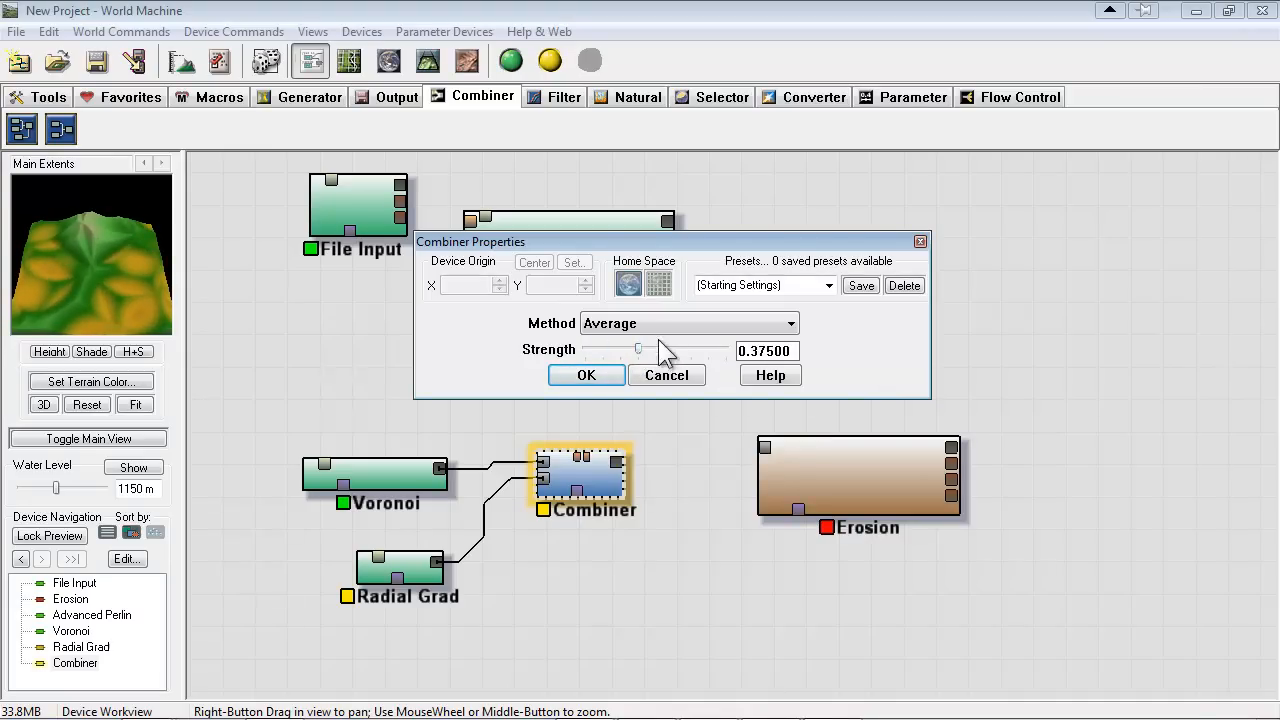
# Try the Add method on the Combiner while varying its strength
pyautogui.click(665, 325)
pyautogui.click(638, 360)
pyautogui.click(632, 350)
pyautogui.moveTo(612, 350); pyautogui.dragTo(685, 348)
# Try the Subtract method on the Combiner, varying its strength up to 1.0
pyautogui.click(663, 323)
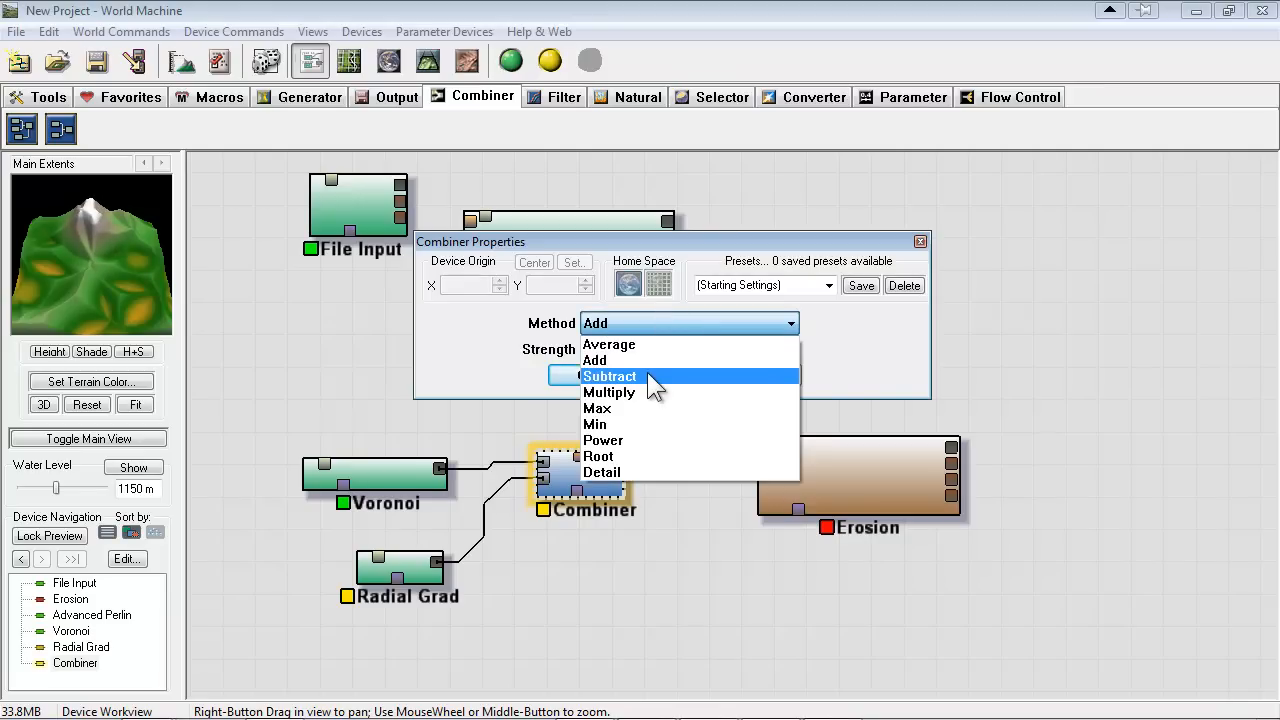
pyautogui.click(648, 372)
pyautogui.click(640, 350)
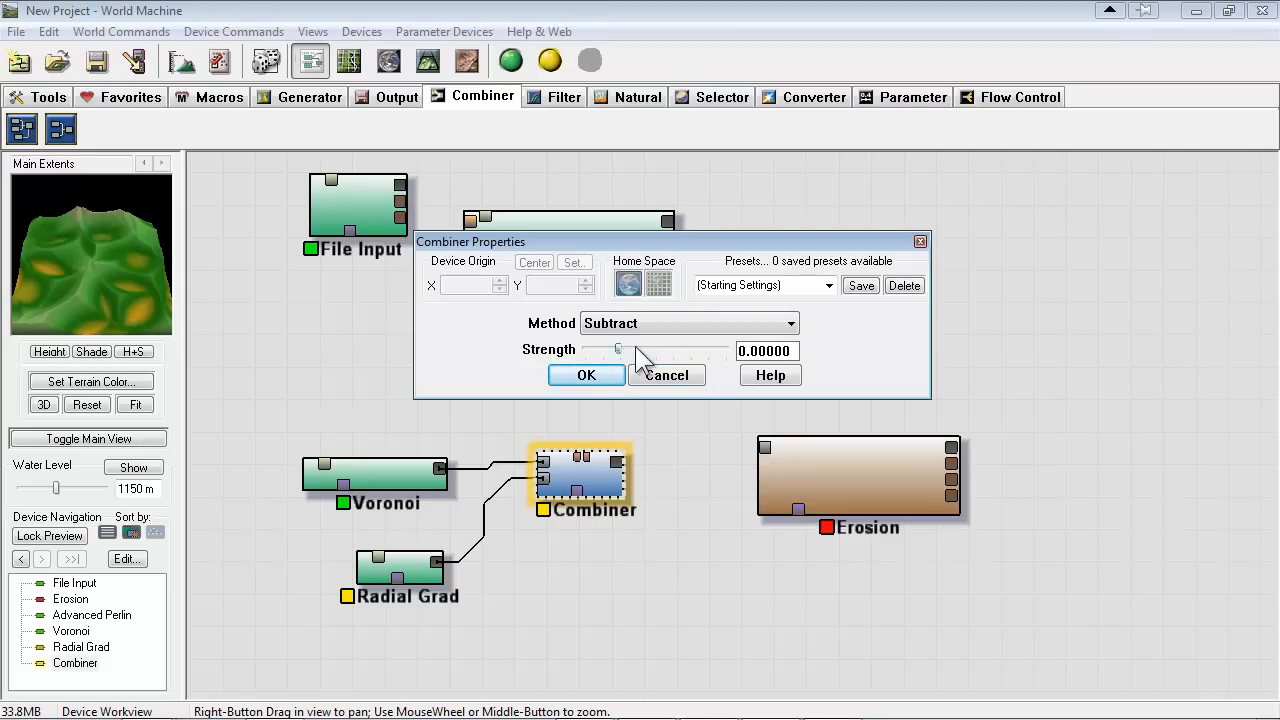
pyautogui.moveTo(743, 347); pyautogui.dragTo(768, 372)
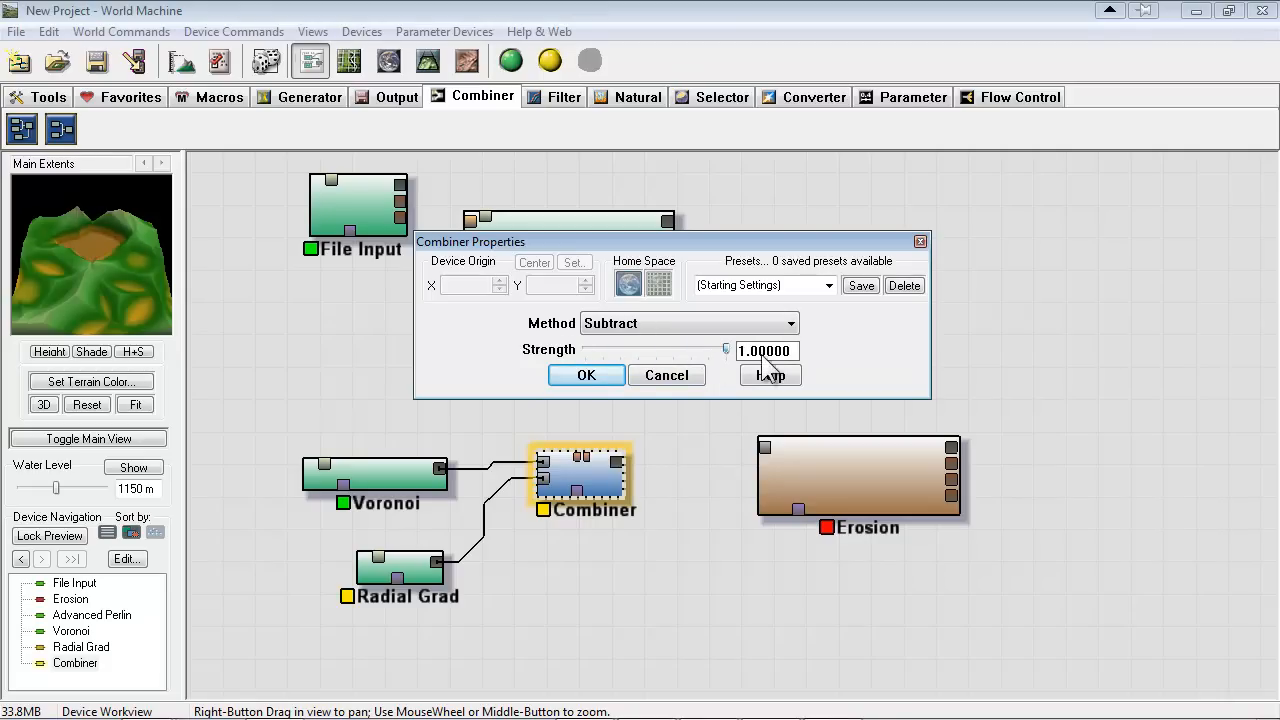
pyautogui.moveTo(617, 356); pyautogui.dragTo(767, 358)
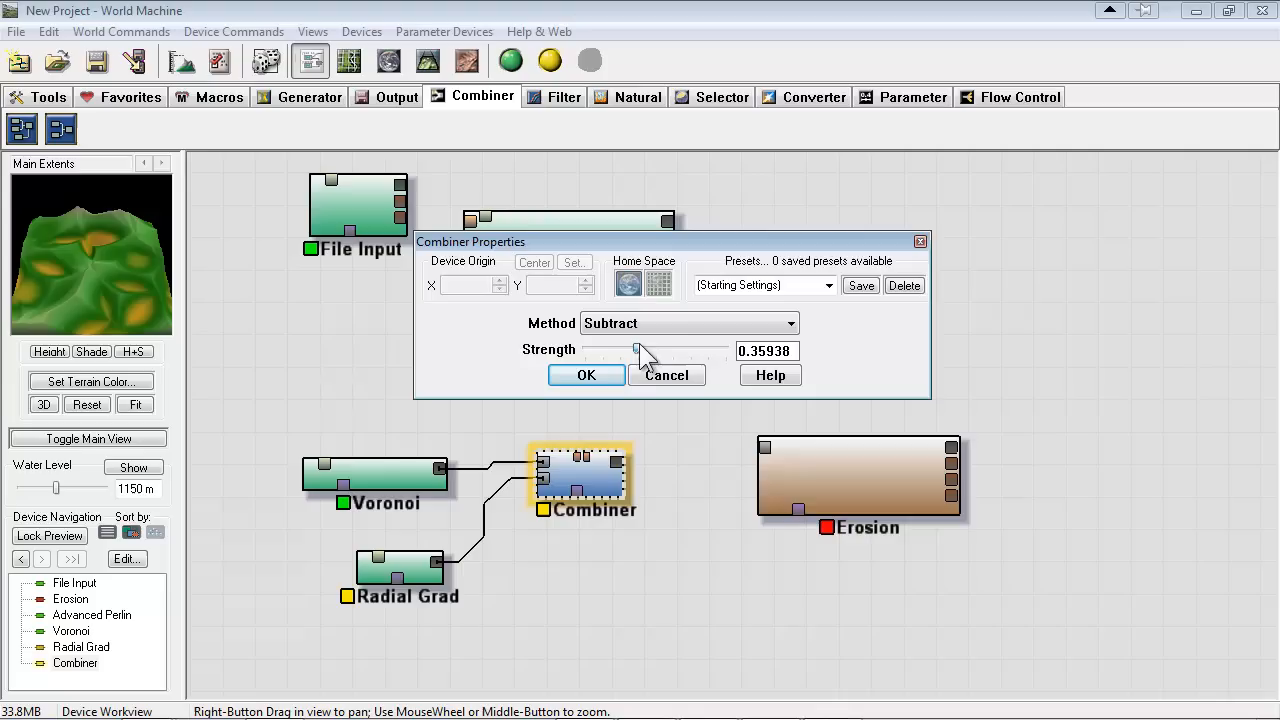
# Try the Multiply and Max methods on the Combiner at different strengths
pyautogui.click(632, 324)
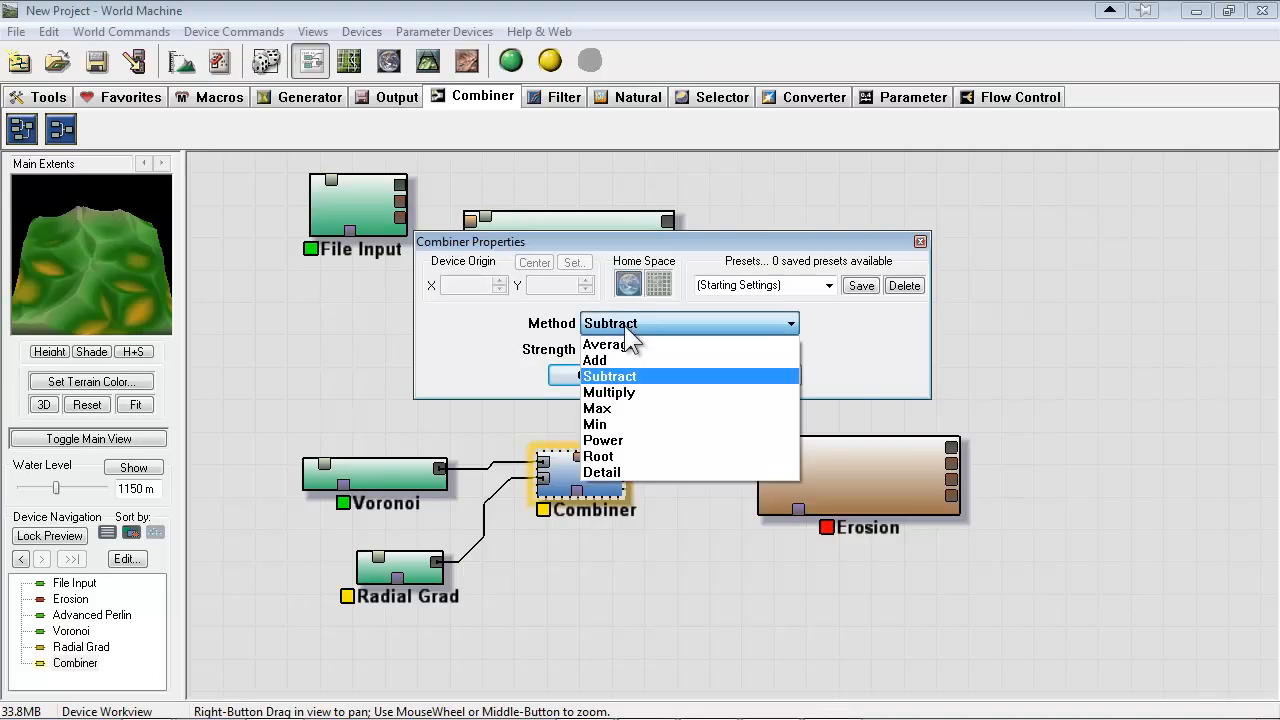
pyautogui.click(640, 392)
pyautogui.moveTo(657, 352)
pyautogui.mouseDown()
pyautogui.moveTo(701, 351)
pyautogui.moveTo(623, 365)
pyautogui.moveTo(703, 369)
pyautogui.moveTo(579, 322)
pyautogui.moveTo(705, 350)
pyautogui.moveTo(540, 347)
pyautogui.moveTo(795, 356)
pyautogui.moveTo(570, 356)
pyautogui.moveTo(742, 360)
pyautogui.moveTo(560, 370)
pyautogui.moveTo(715, 355)
pyautogui.moveTo(640, 362)
pyautogui.mouseUp()
pyautogui.click(635, 323)
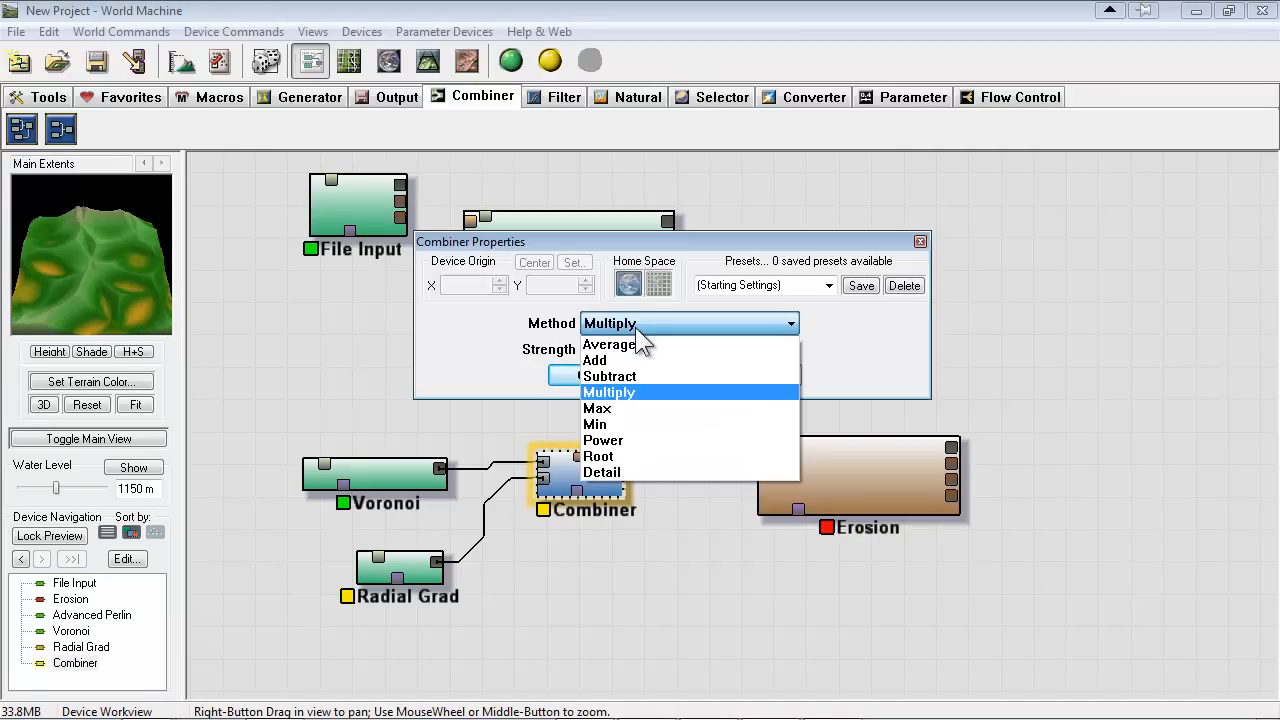
pyautogui.click(611, 406)
pyautogui.moveTo(588, 354); pyautogui.dragTo(718, 367)
pyautogui.moveTo(558, 360)
pyautogui.mouseDown()
pyautogui.moveTo(752, 358)
pyautogui.moveTo(565, 366)
pyautogui.mouseUp()
# Try the Min, Power and Root methods on the Combiner
pyautogui.click(643, 329)
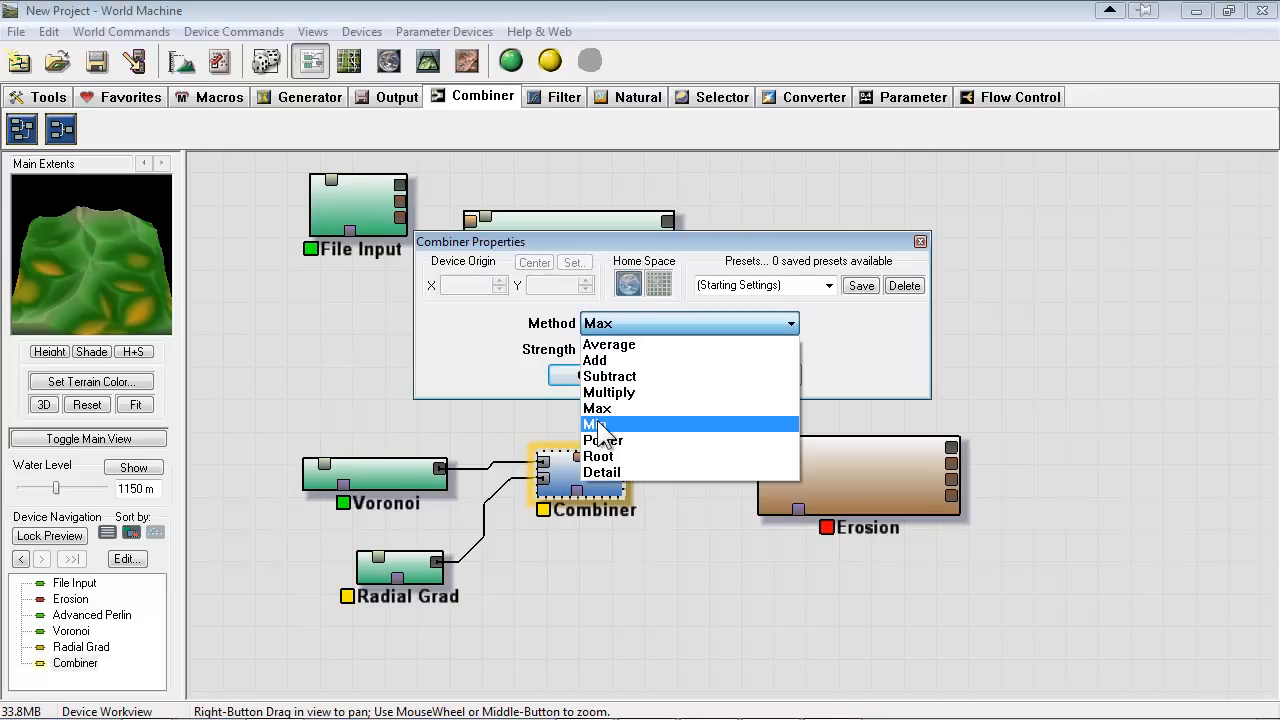
pyautogui.click(597, 423)
pyautogui.click(633, 325)
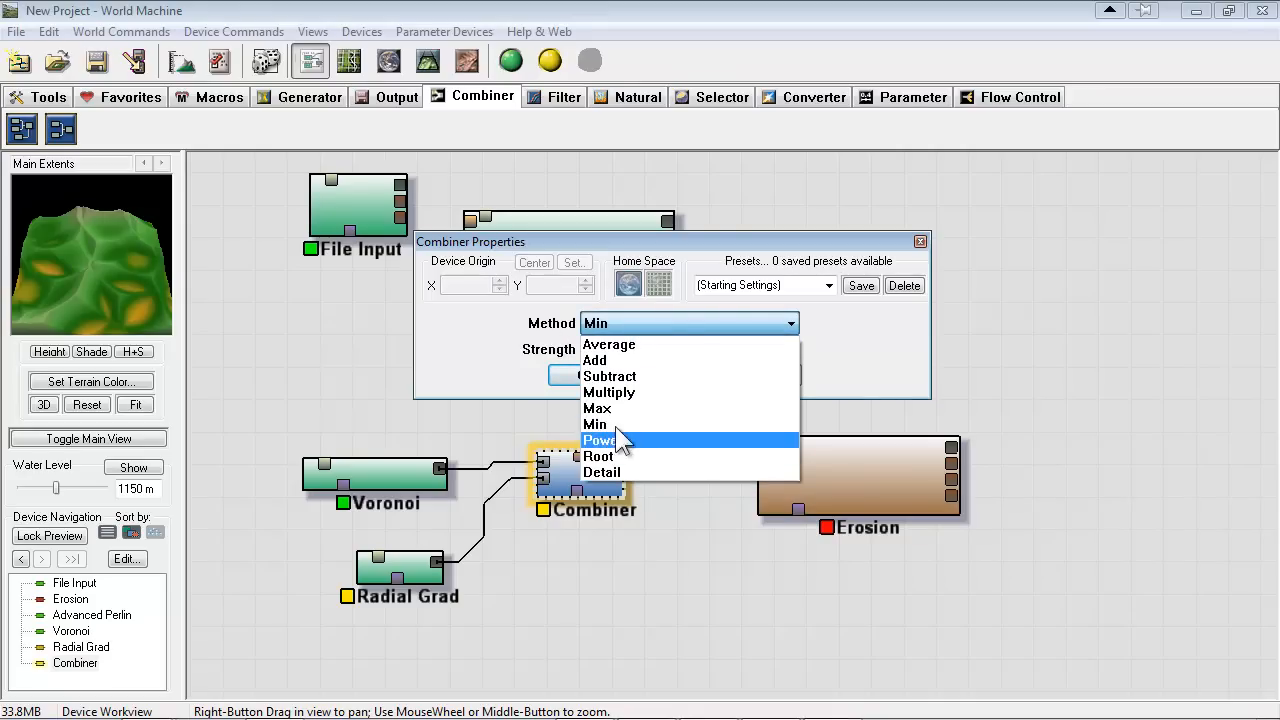
pyautogui.click(657, 248)
pyautogui.click(643, 323)
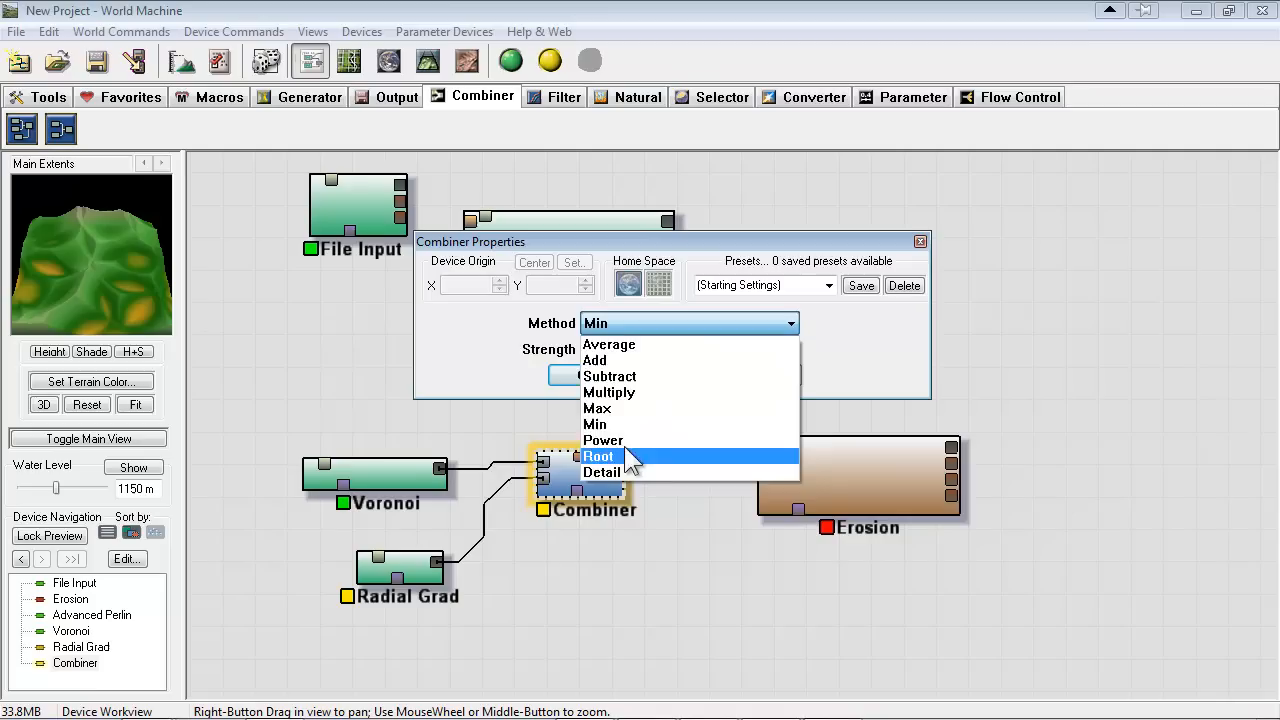
pyautogui.click(620, 436)
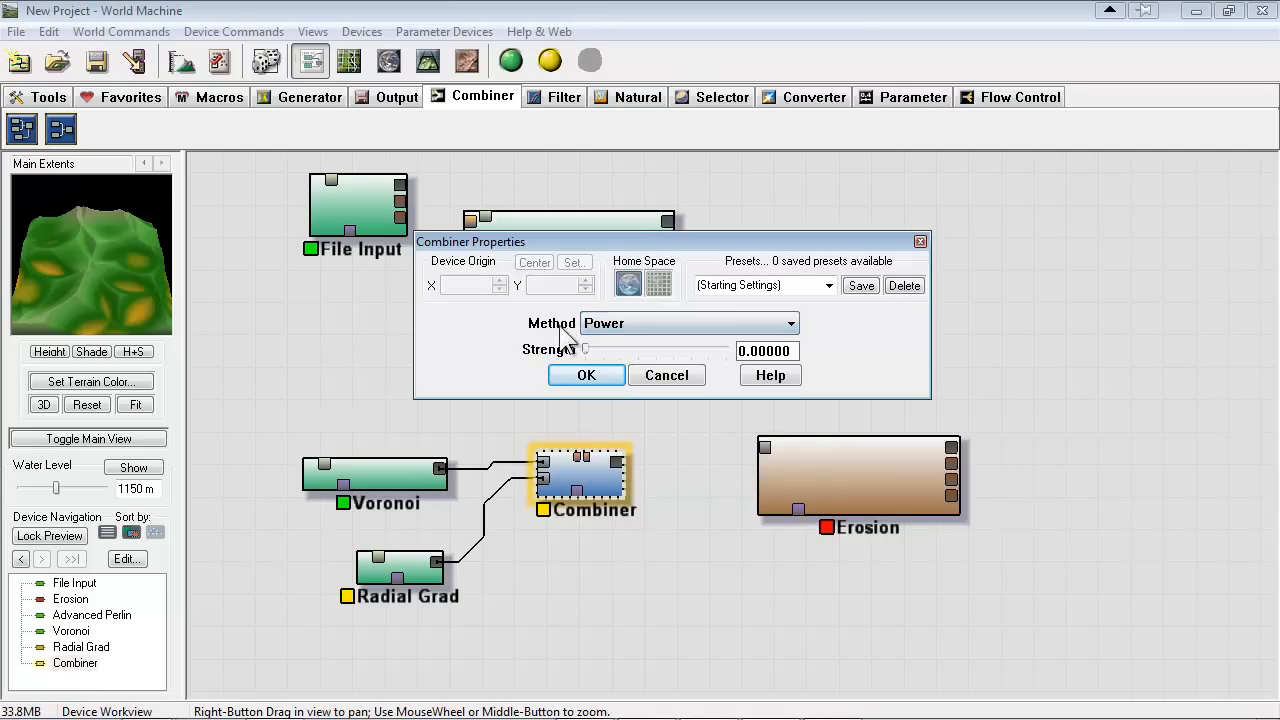
pyautogui.click(630, 324)
pyautogui.click(632, 454)
# Set the Combiner to the Add method with a strength of about 0.67 and accept its properties
pyautogui.moveTo(713, 352)
pyautogui.mouseDown()
pyautogui.moveTo(584, 343)
pyautogui.moveTo(696, 346)
pyautogui.mouseUp()
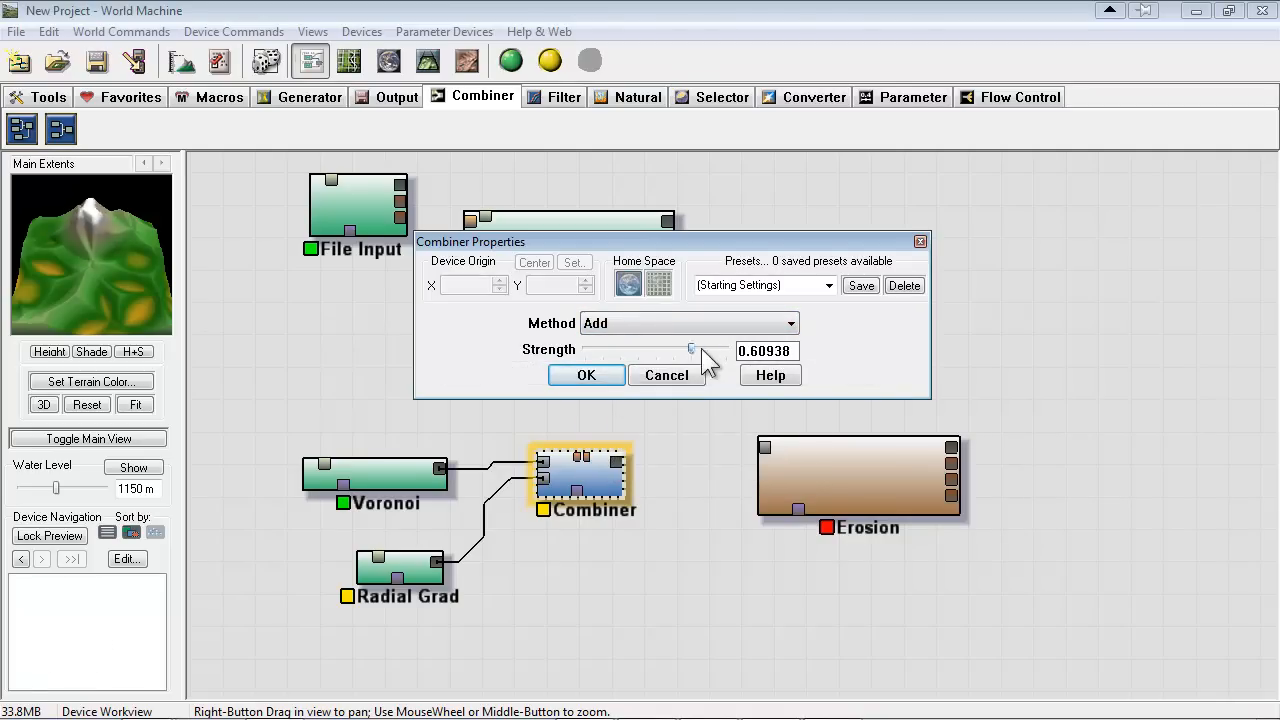
pyautogui.moveTo(704, 349); pyautogui.dragTo(700, 348)
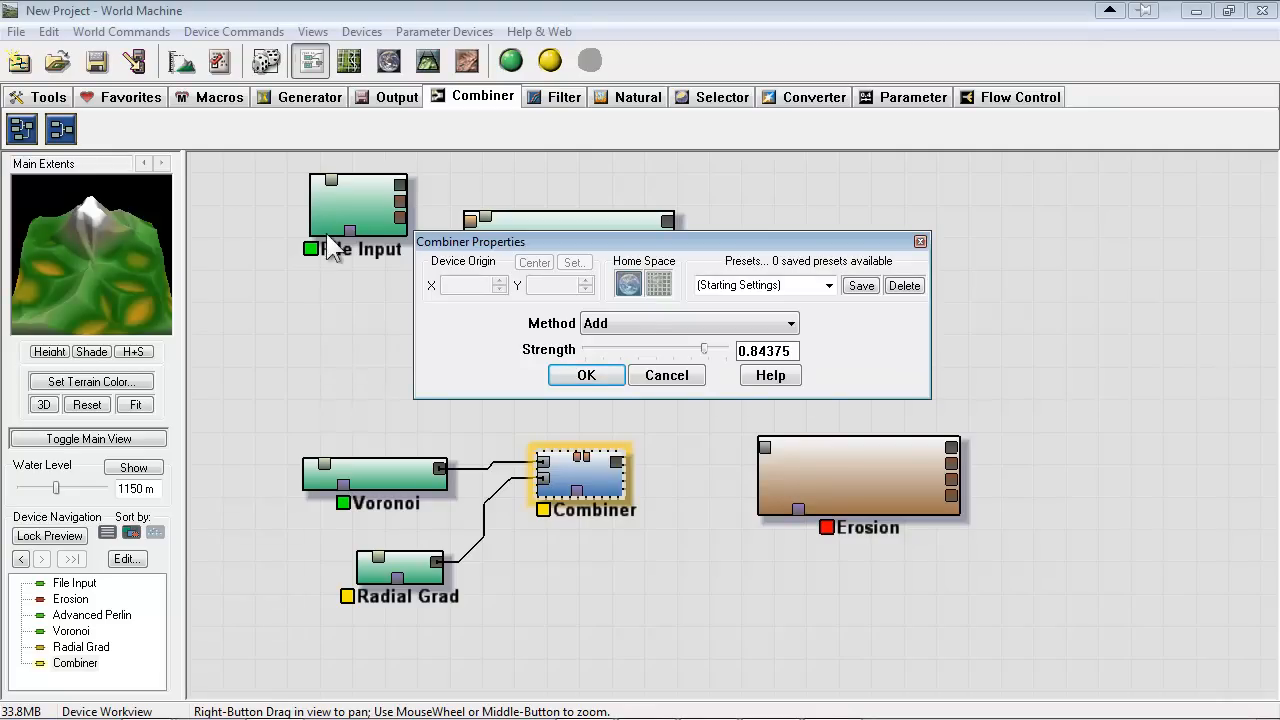
pyautogui.moveTo(705, 350); pyautogui.dragTo(675, 368)
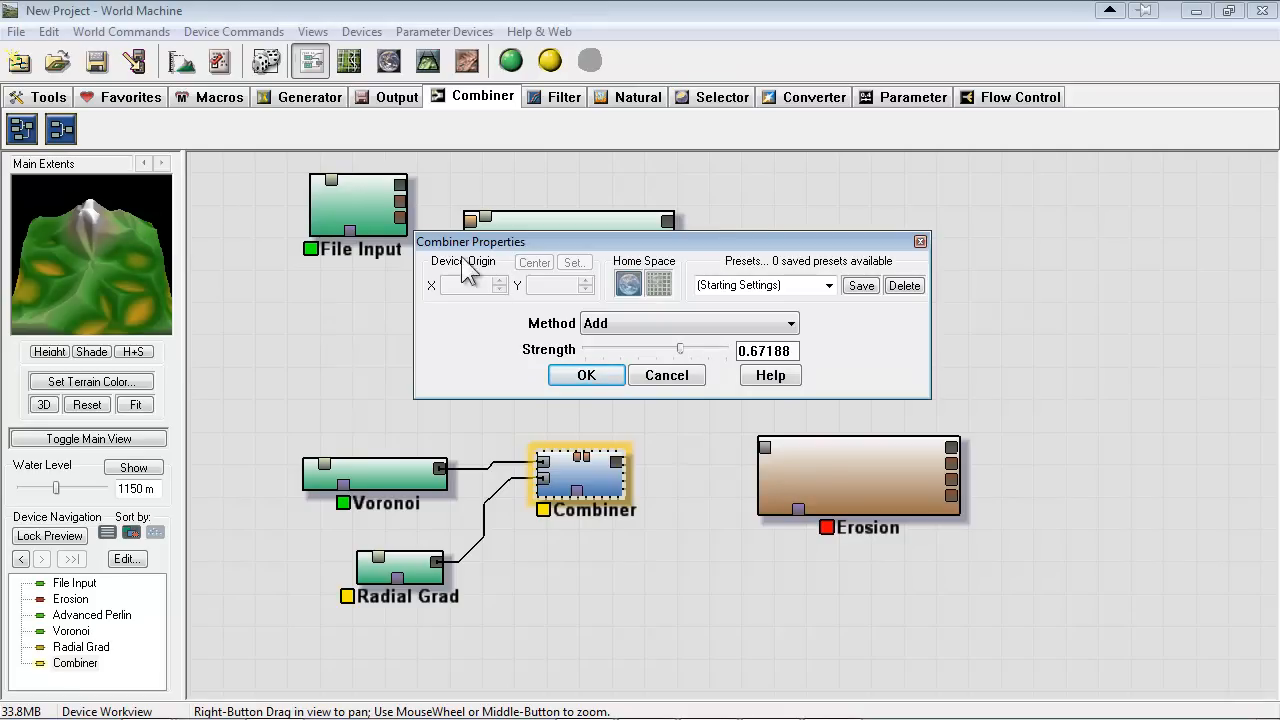
pyautogui.click(588, 376)
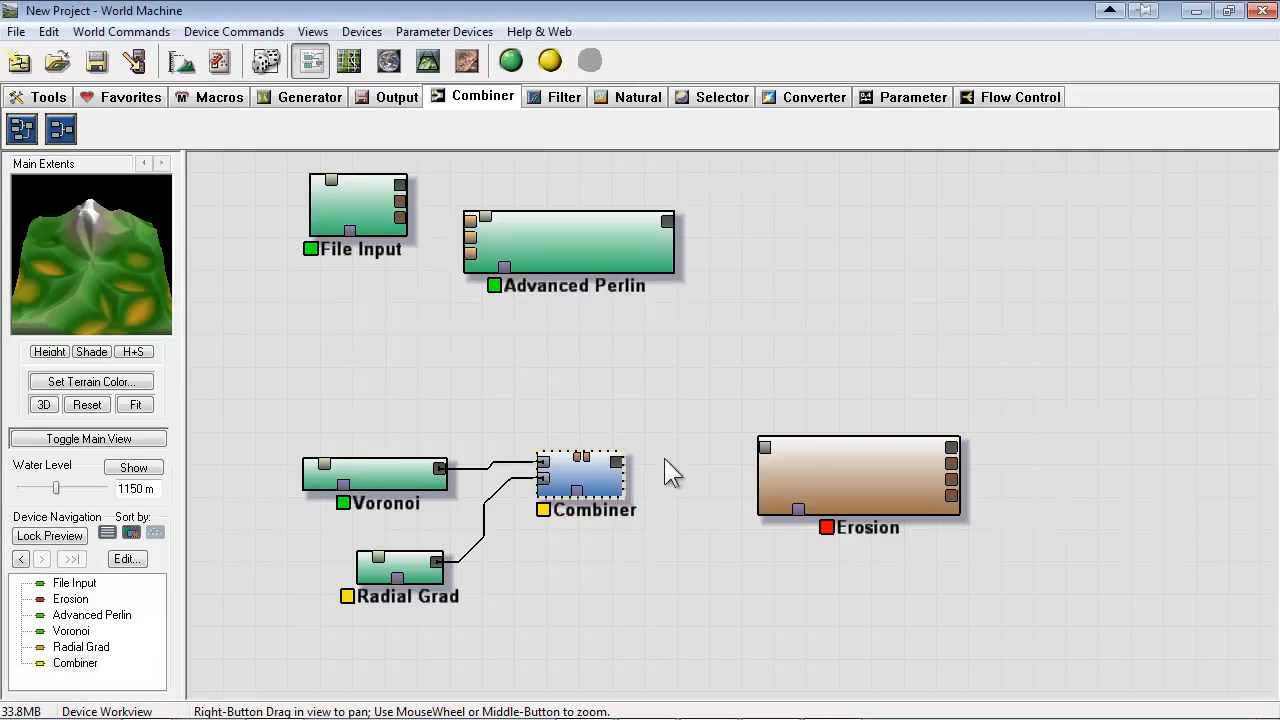
# Connect the Combiner's output to the Erosion device's input and build the terrain for the 3D view
pyautogui.moveTo(617, 461); pyautogui.dragTo(764, 447)
pyautogui.click(909, 478)
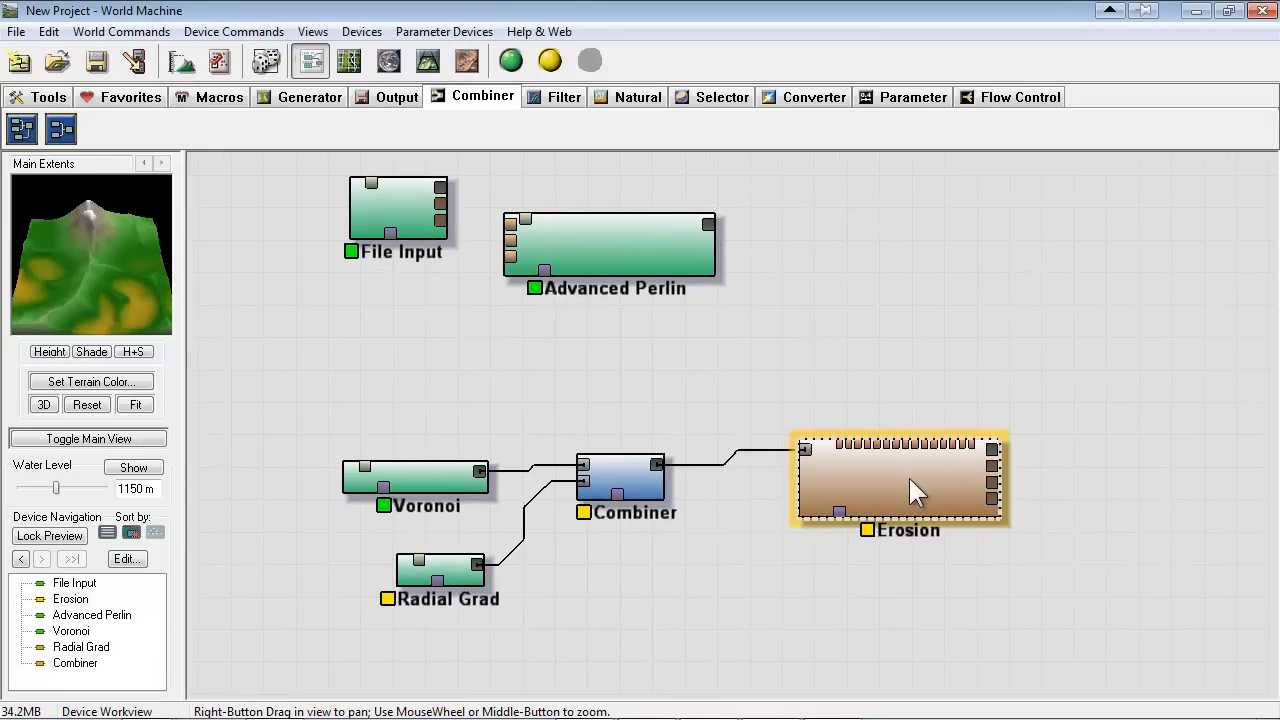
pyautogui.click(632, 477)
pyautogui.click(932, 487)
pyautogui.click(424, 60)
pyautogui.moveTo(563, 222); pyautogui.dragTo(369, 237)
pyautogui.click(511, 61)
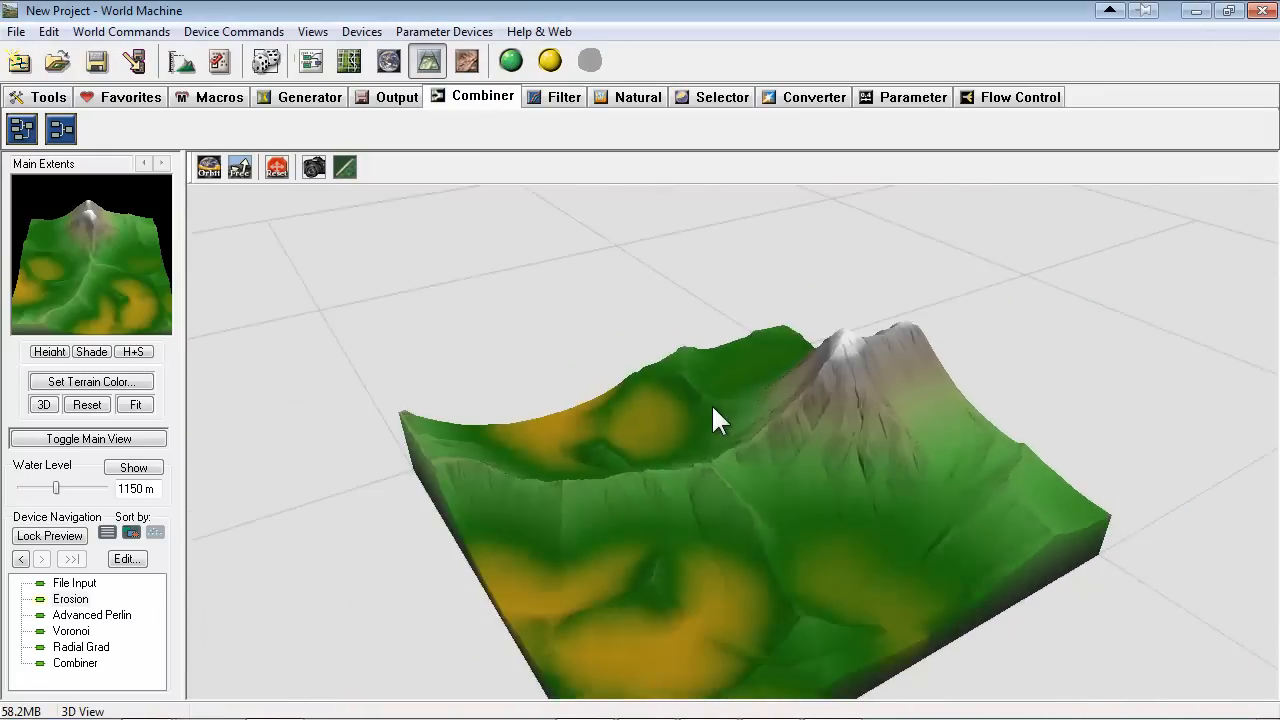
# Examine the eroded peak, slopes and surrounding terrain in 3D from several angles and distances
pyautogui.scroll(5, 700, 393)
pyautogui.moveTo(740, 446); pyautogui.dragTo(713, 340)
pyautogui.scroll(5, 906, 486)
pyautogui.scroll(-5, 914, 517)
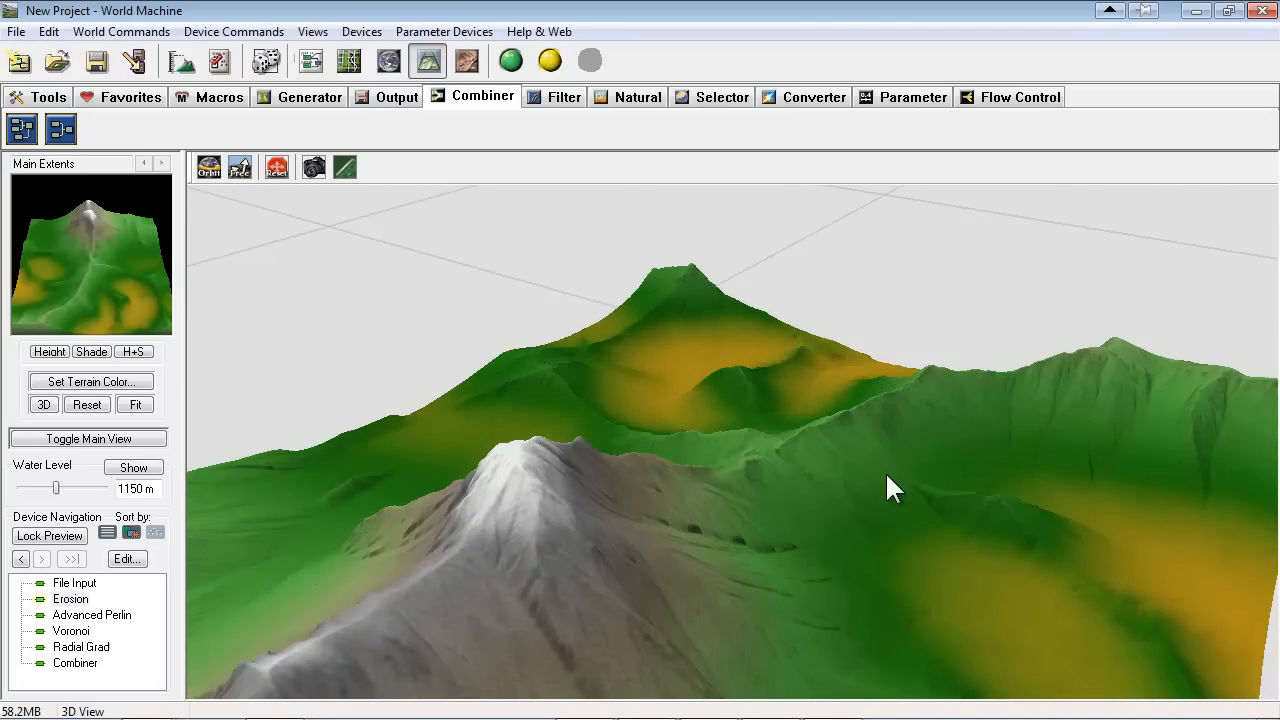
pyautogui.scroll(-5, 847, 550)
pyautogui.moveTo(847, 550); pyautogui.dragTo(966, 503)
pyautogui.moveTo(966, 503); pyautogui.dragTo(764, 458, button='right')
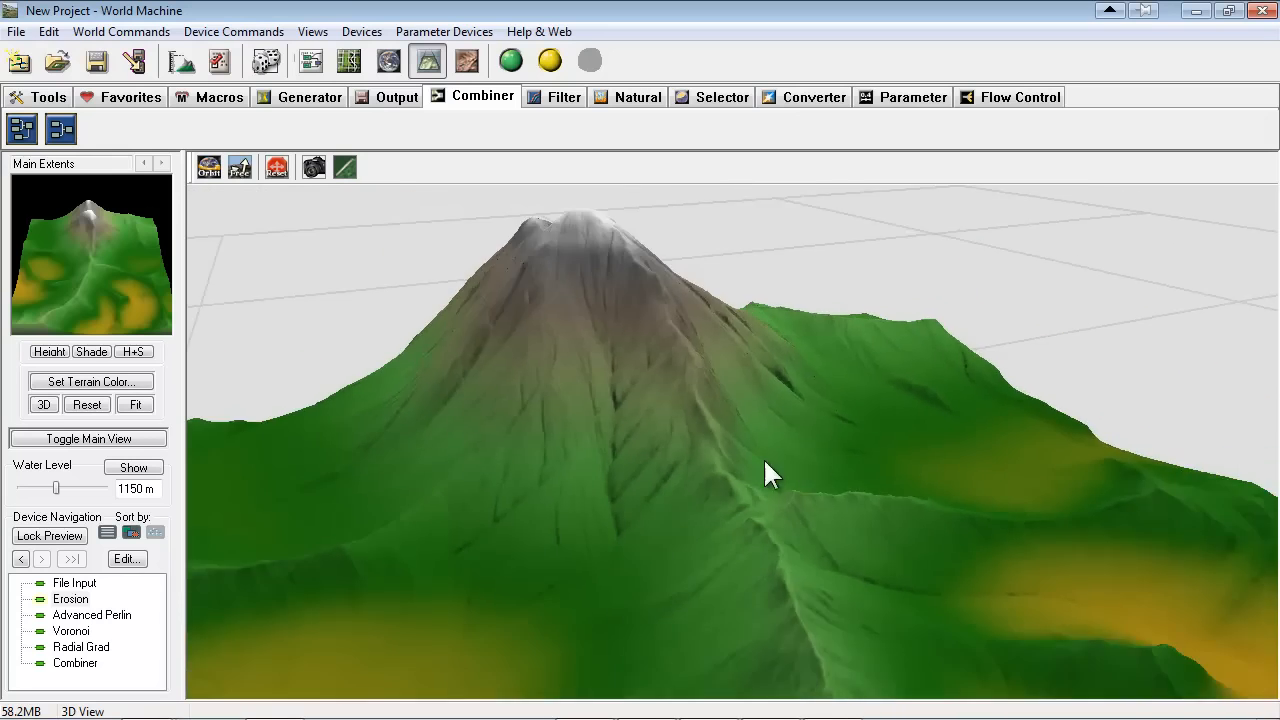
pyautogui.moveTo(764, 458); pyautogui.dragTo(965, 433)
pyautogui.moveTo(965, 436); pyautogui.dragTo(780, 471, button='right')
pyautogui.moveTo(780, 471); pyautogui.dragTo(400, 494)
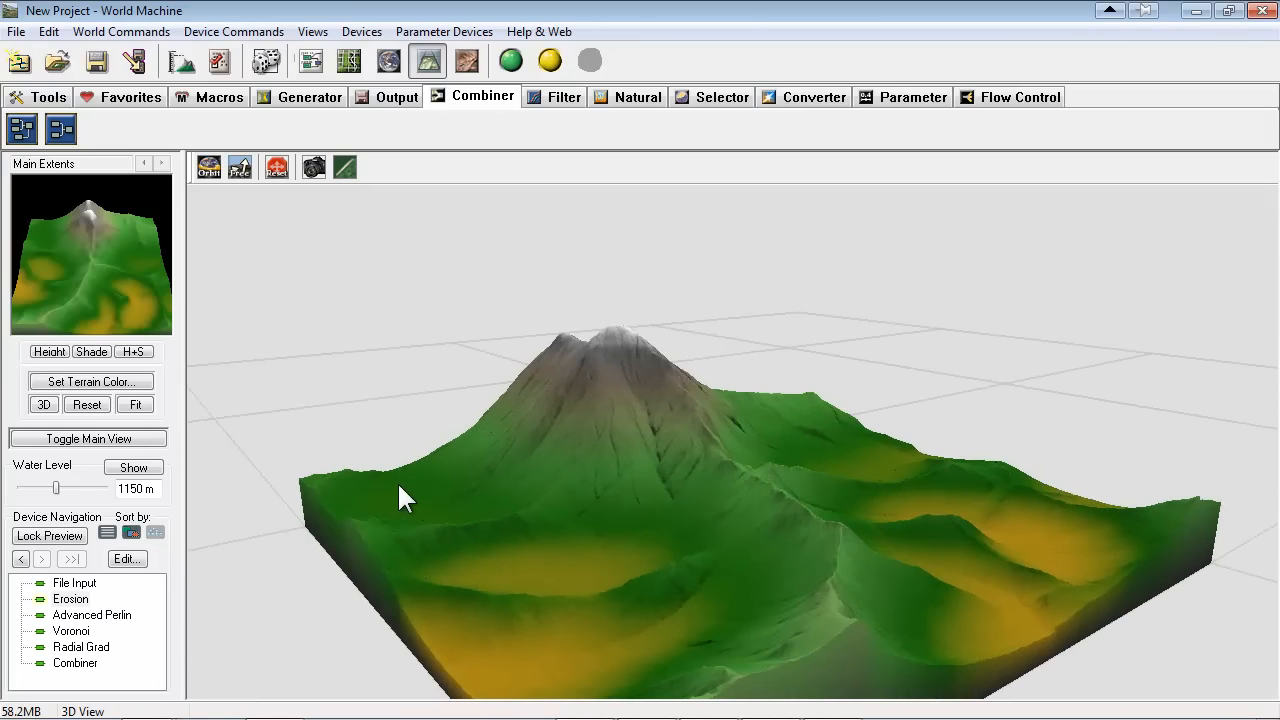
pyautogui.moveTo(849, 385); pyautogui.dragTo(617, 444)
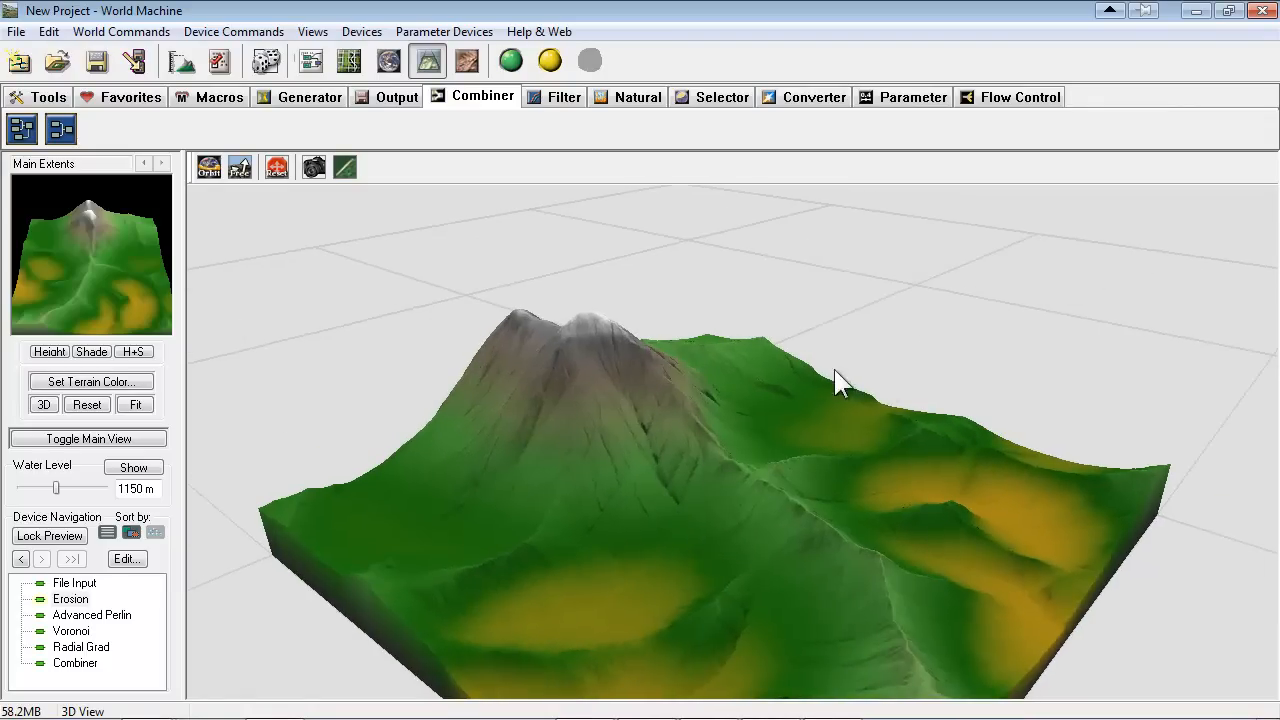
pyautogui.moveTo(1092, 447); pyautogui.dragTo(826, 589)
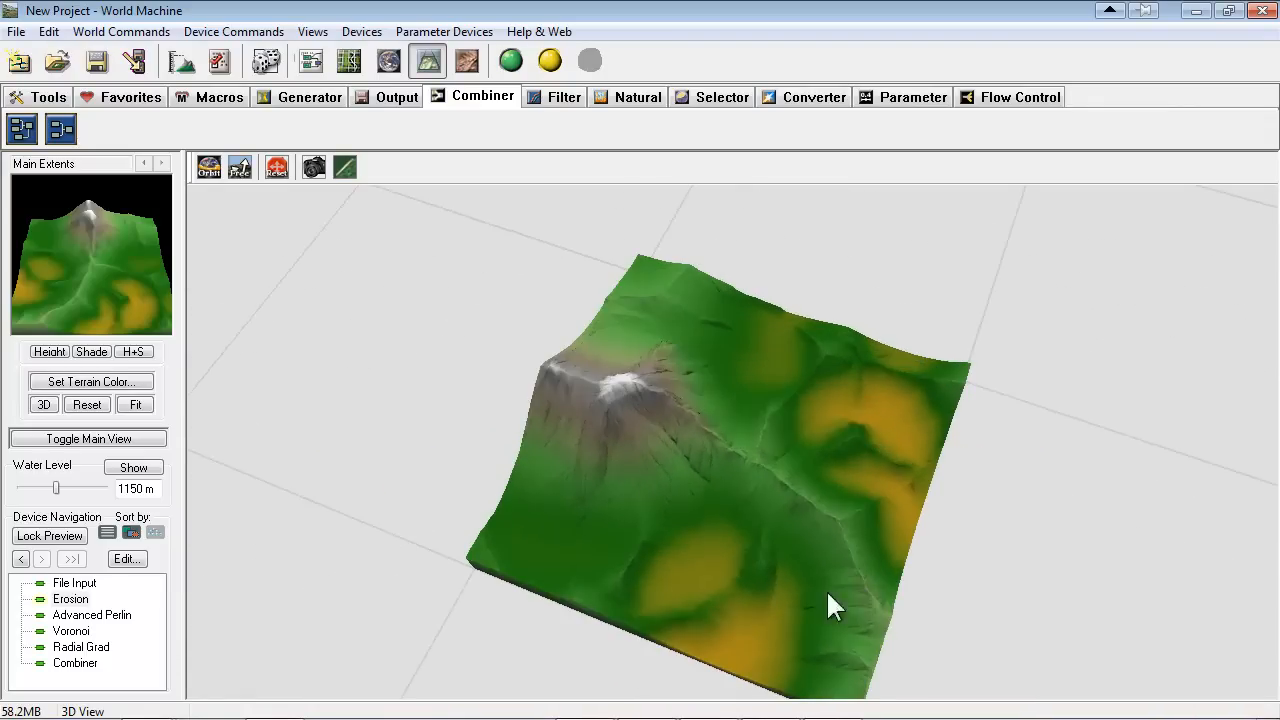
pyautogui.moveTo(550, 272); pyautogui.dragTo(680, 420)
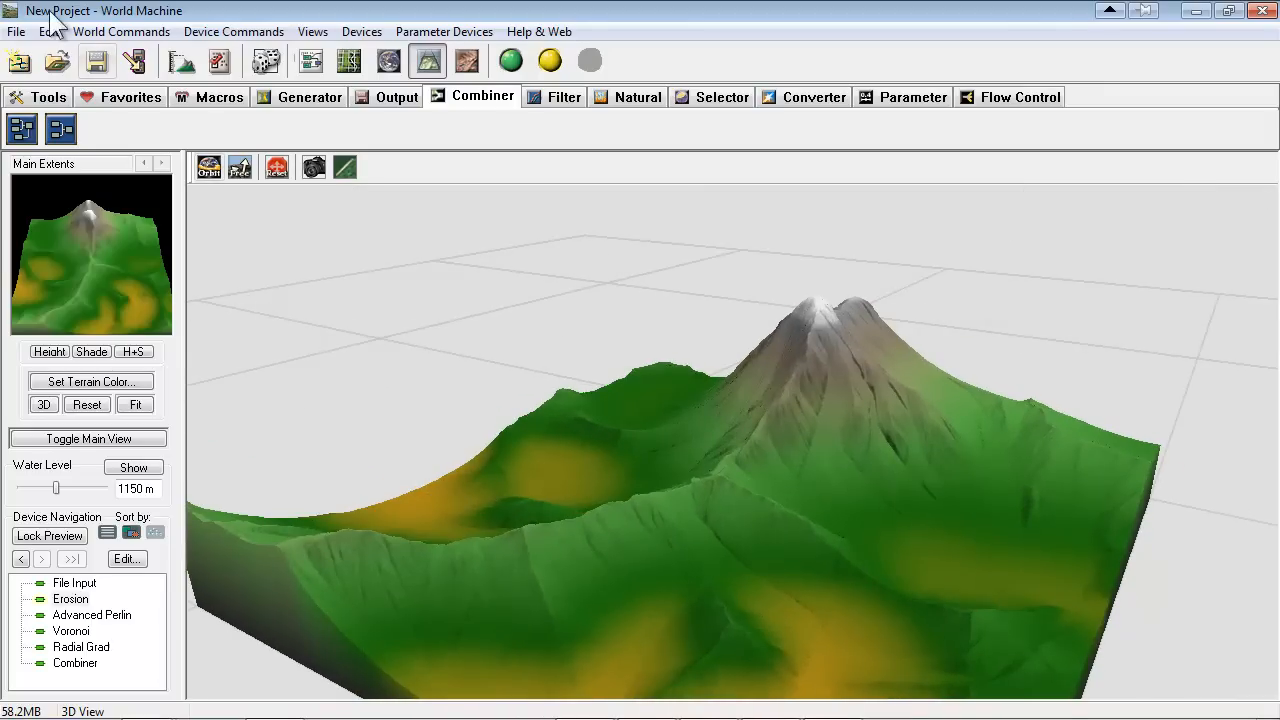
pyautogui.moveTo(606, 344); pyautogui.dragTo(568, 279)
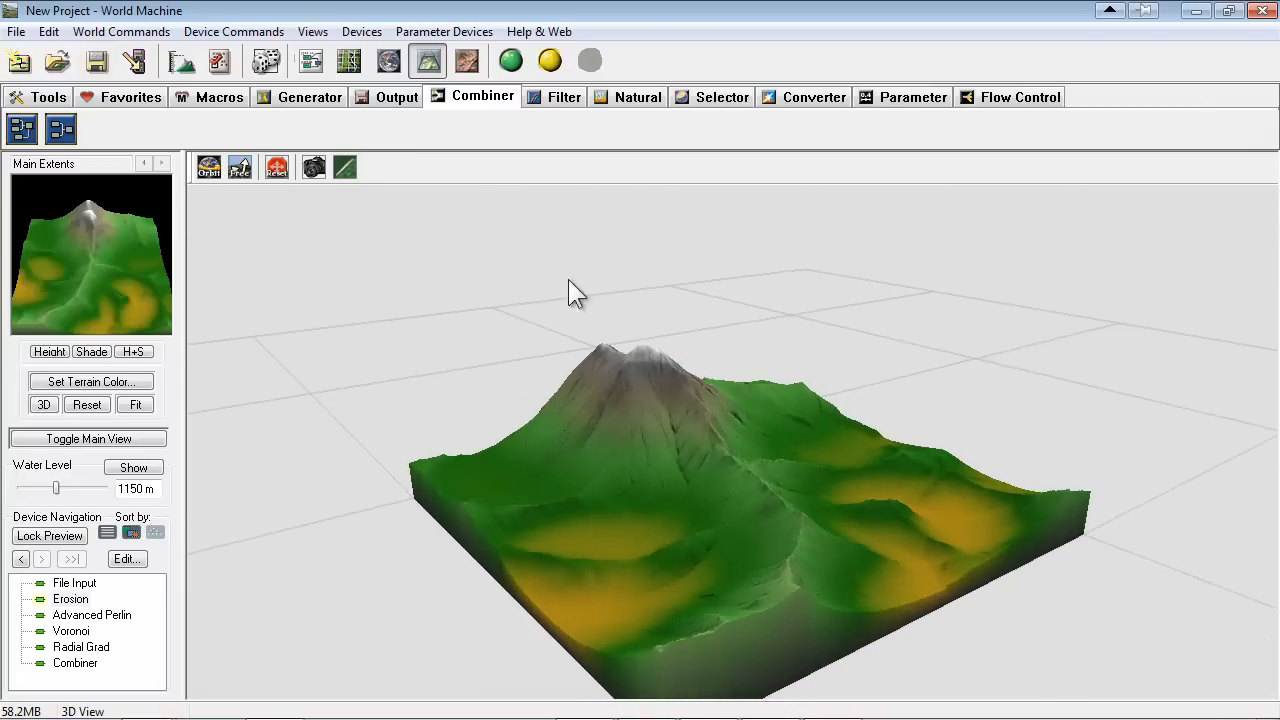
# Add a Layout Generator device above the Voronoi device, rearrange the devices around it, and open its layout for editing
pyautogui.click(304, 104)
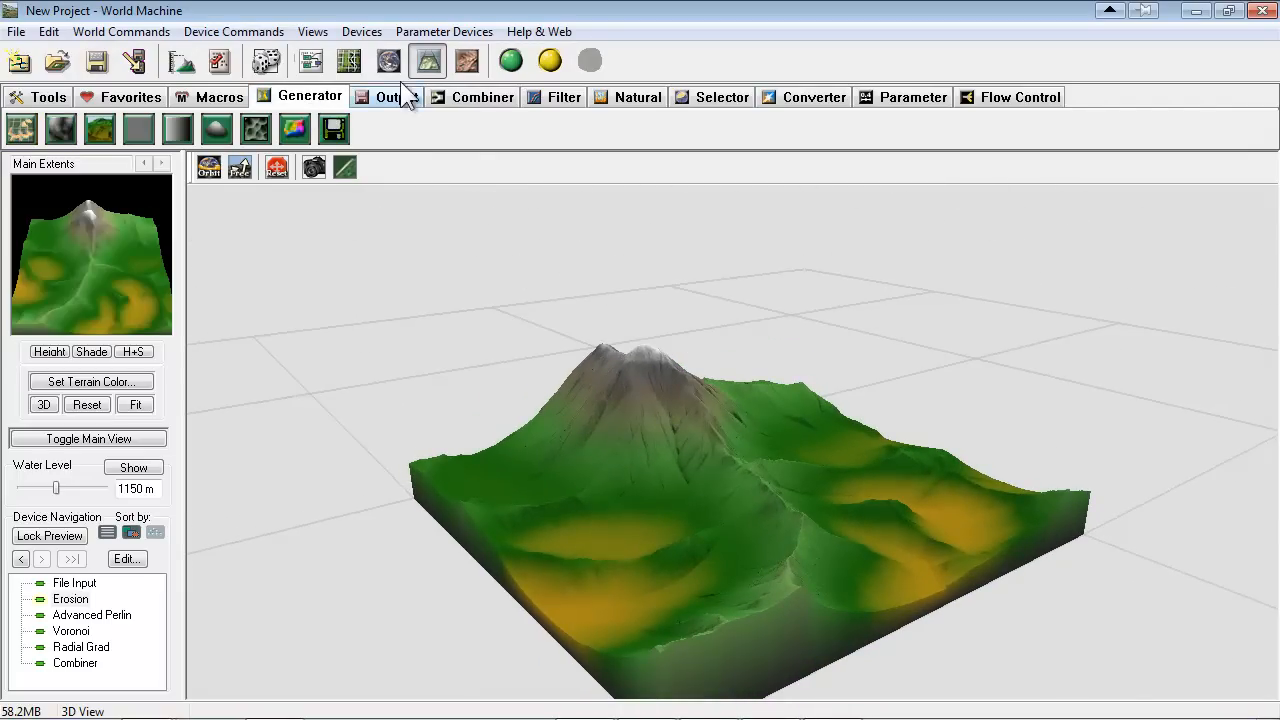
pyautogui.click(311, 61)
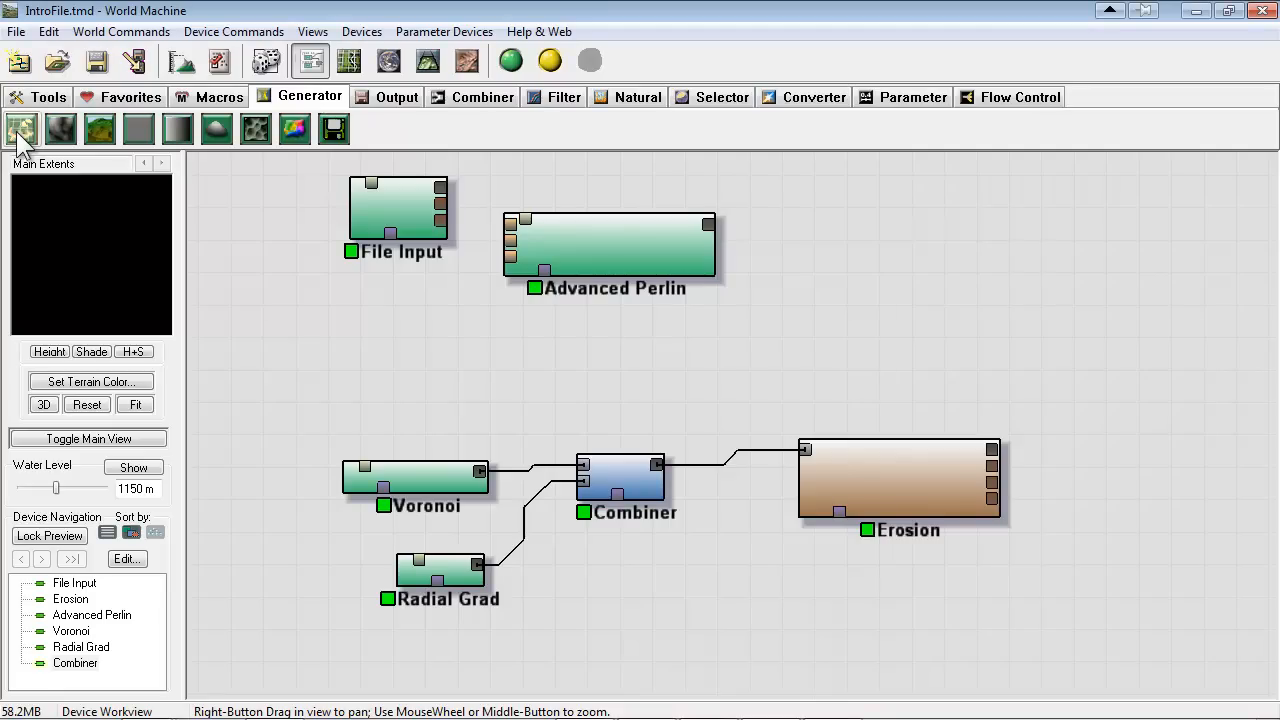
pyautogui.click(22, 127)
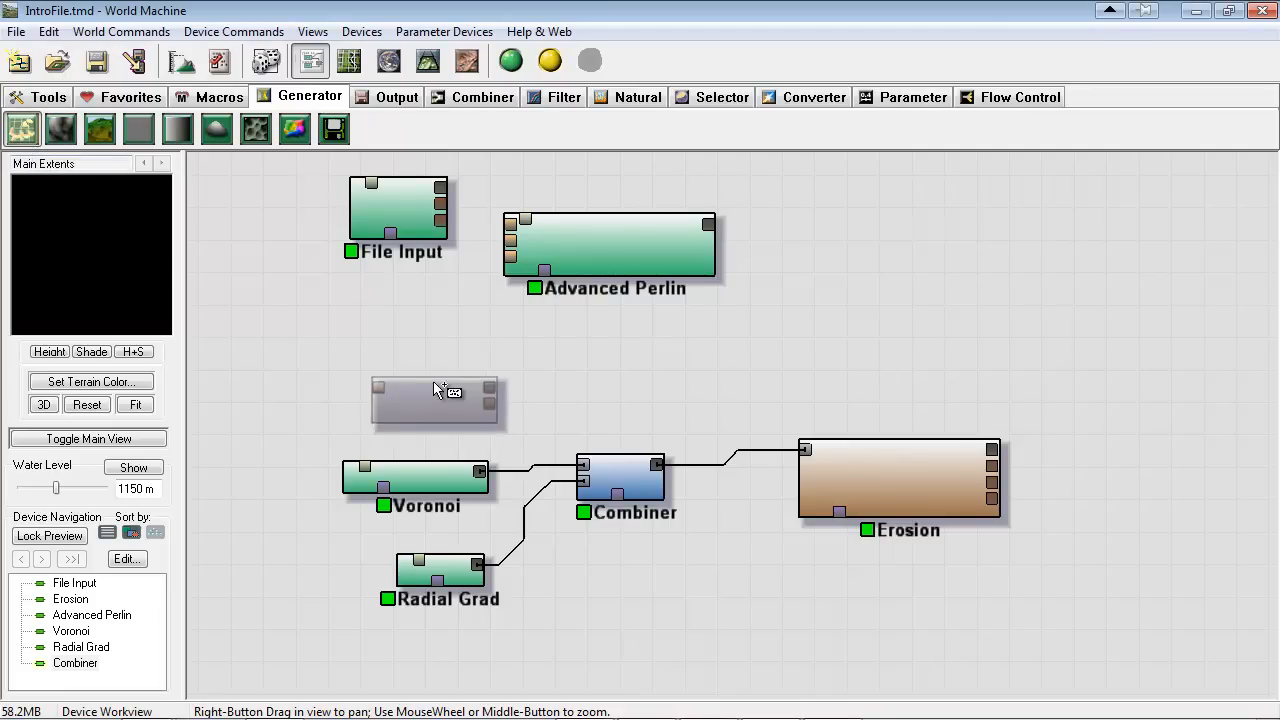
pyautogui.click(408, 351)
pyautogui.moveTo(593, 383); pyautogui.dragTo(595, 505, button='right')
pyautogui.moveTo(607, 372); pyautogui.dragTo(610, 208)
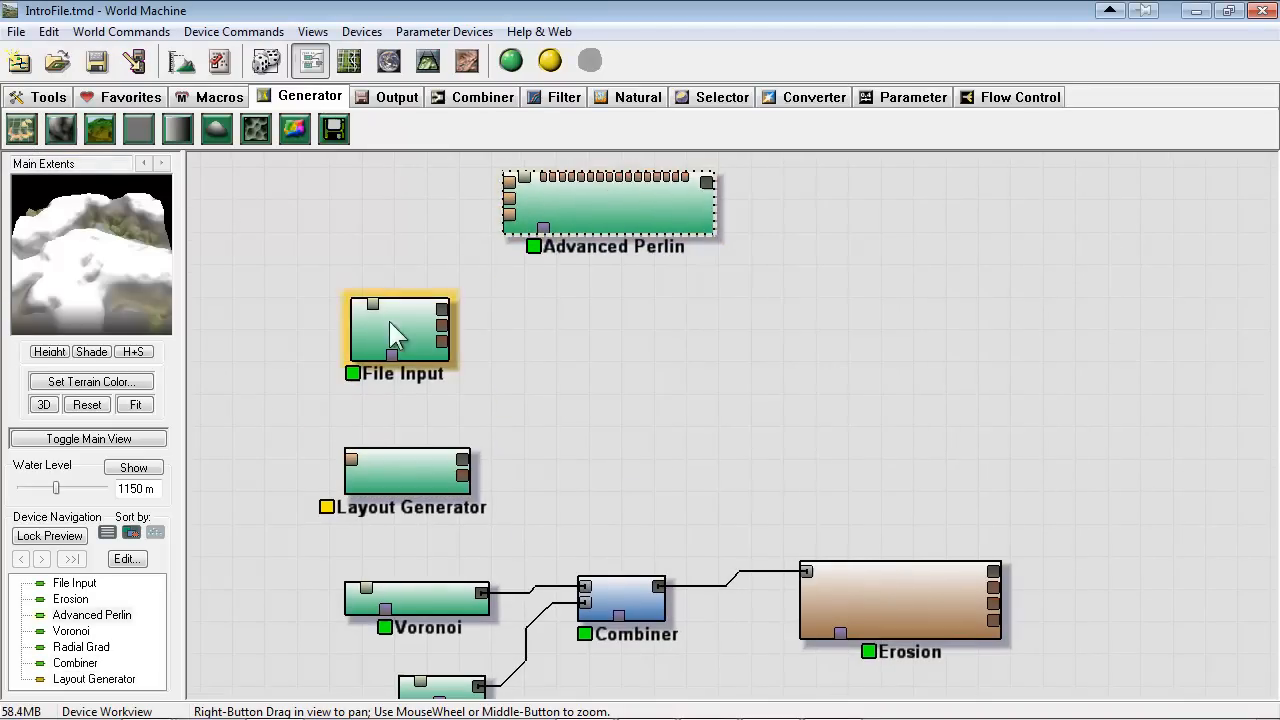
pyautogui.moveTo(390, 325); pyautogui.dragTo(405, 215)
pyautogui.moveTo(413, 250); pyautogui.dragTo(455, 370, button='right')
pyautogui.moveTo(455, 370); pyautogui.dragTo(488, 288)
pyautogui.doubleClick(499, 295)
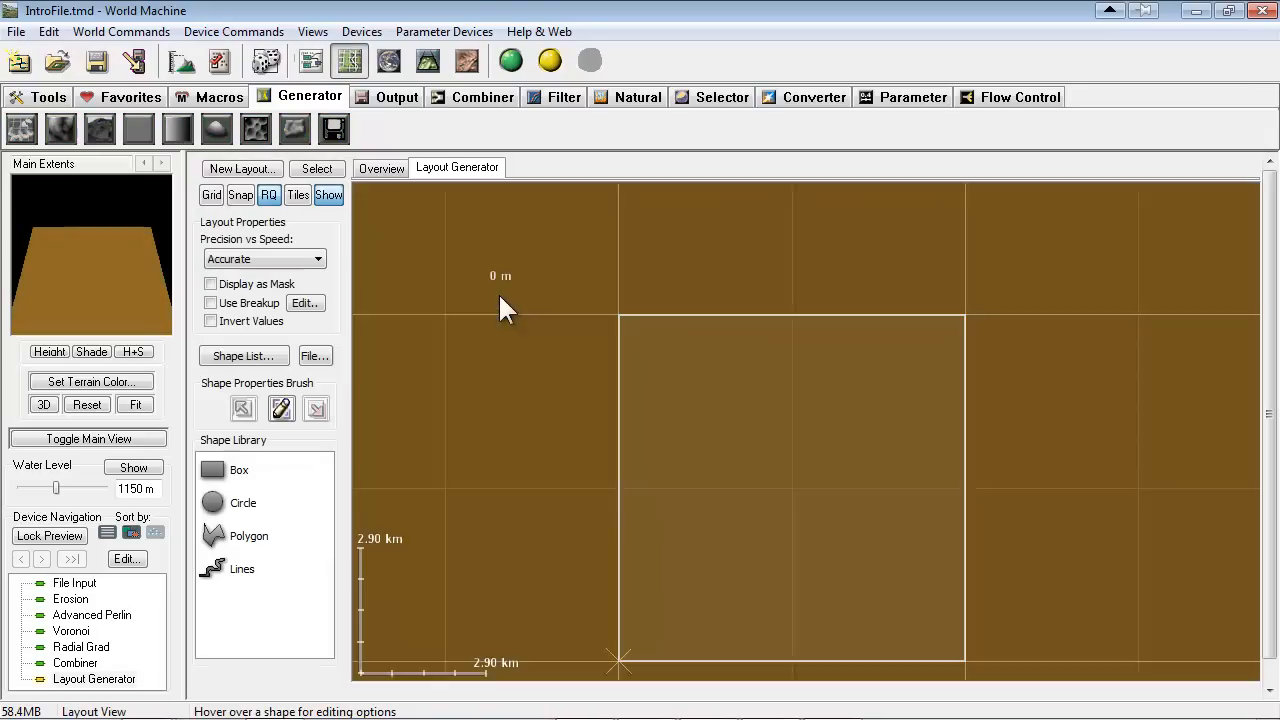
pyautogui.moveTo(741, 391); pyautogui.dragTo(484, 348, button='right')
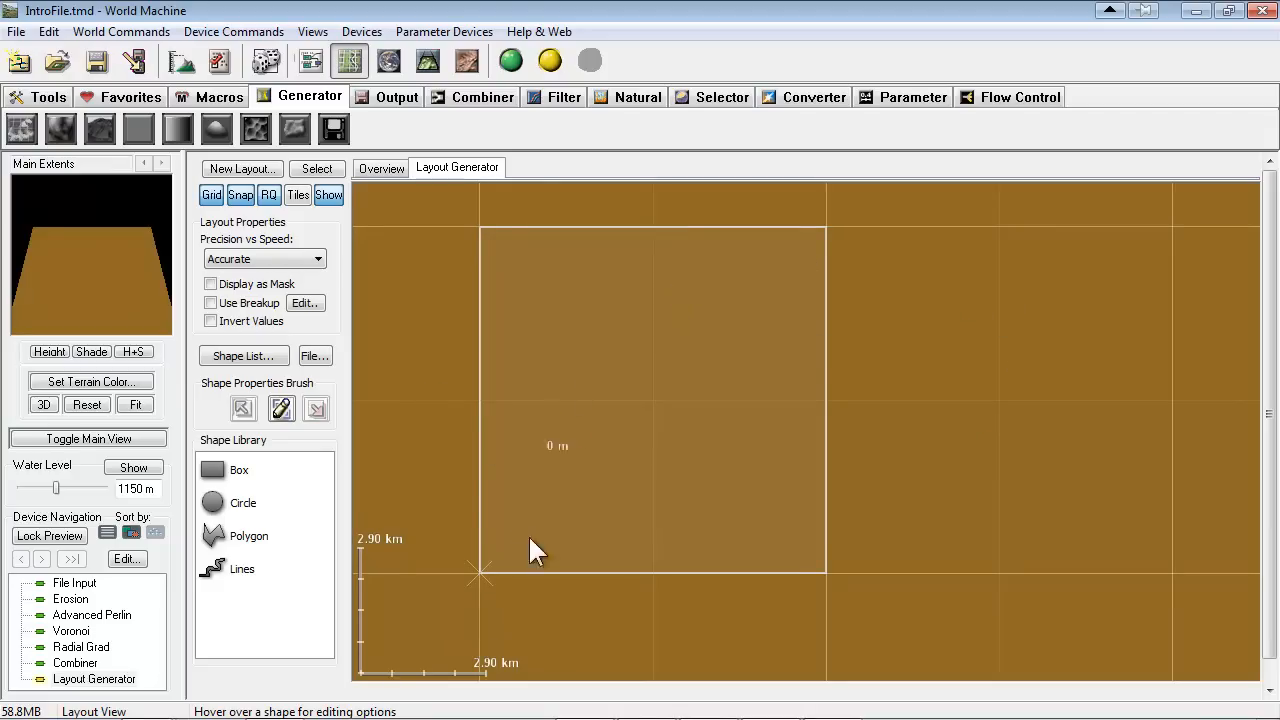
# Draw eight boxes of various sizes across the main extents square in the Layout Generator's layout
pyautogui.click(214, 470)
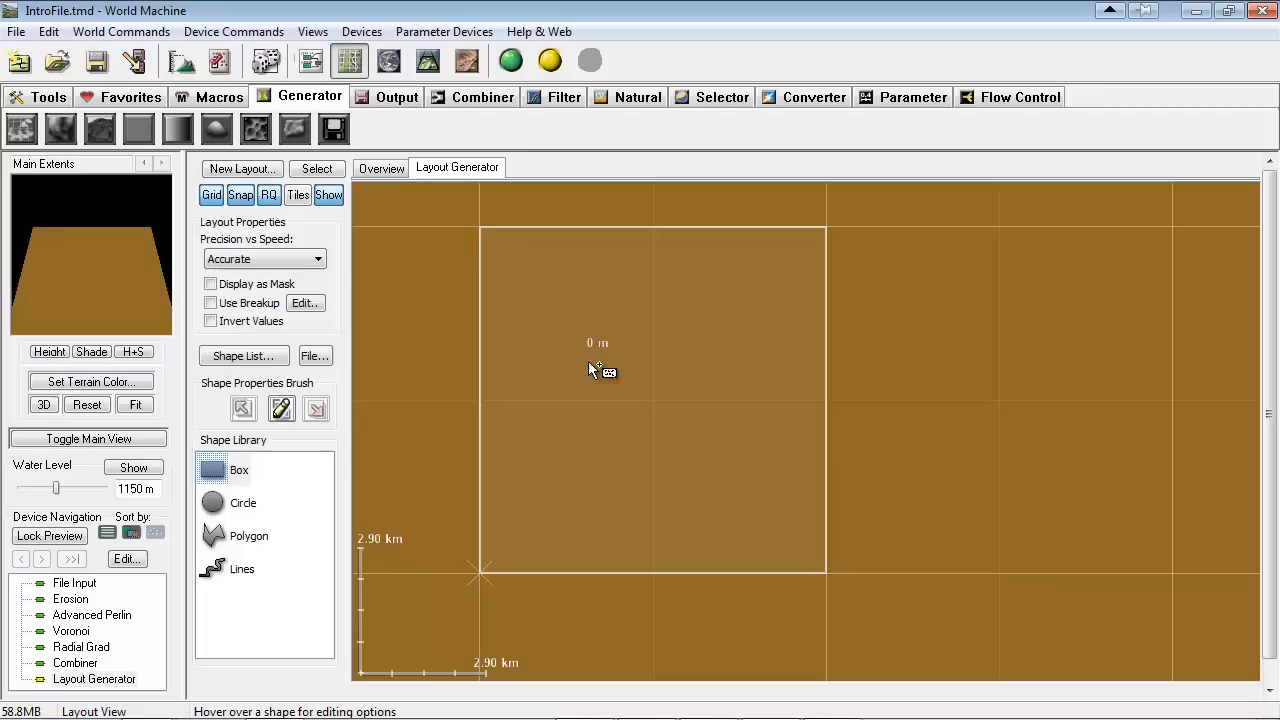
pyautogui.moveTo(597, 345); pyautogui.dragTo(778, 398)
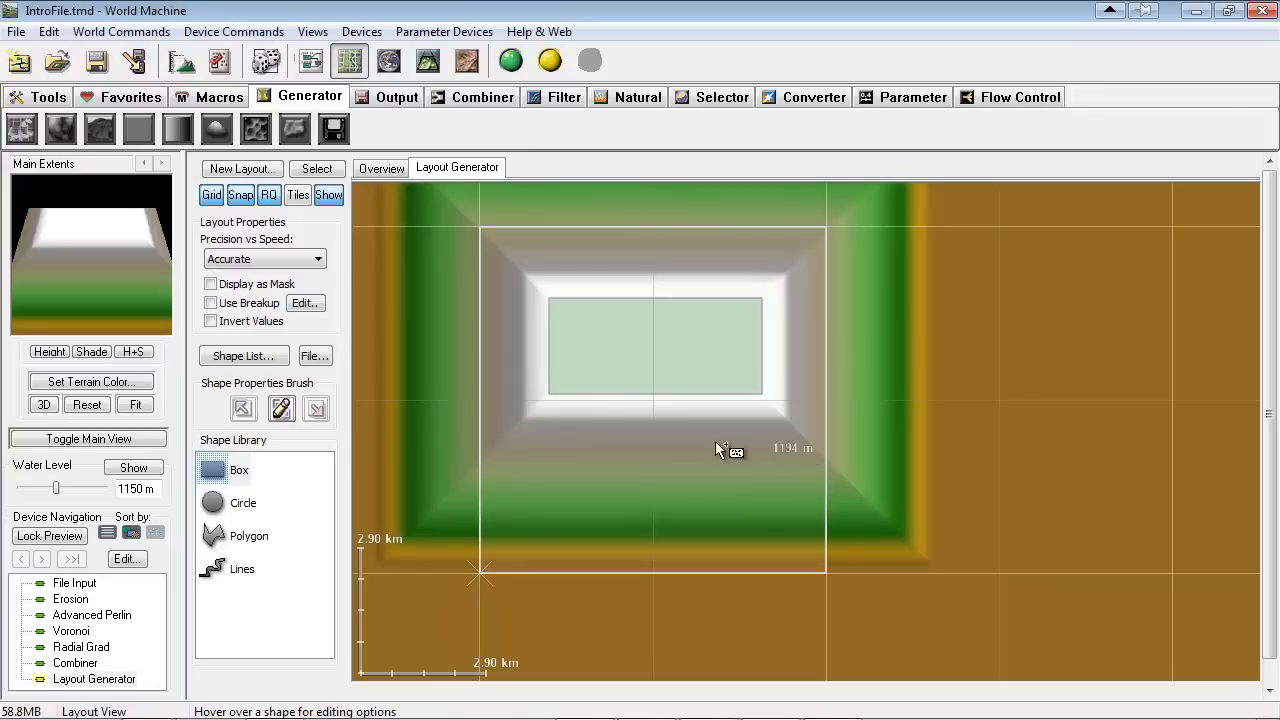
pyautogui.moveTo(645, 438); pyautogui.dragTo(626, 410, button='middle')
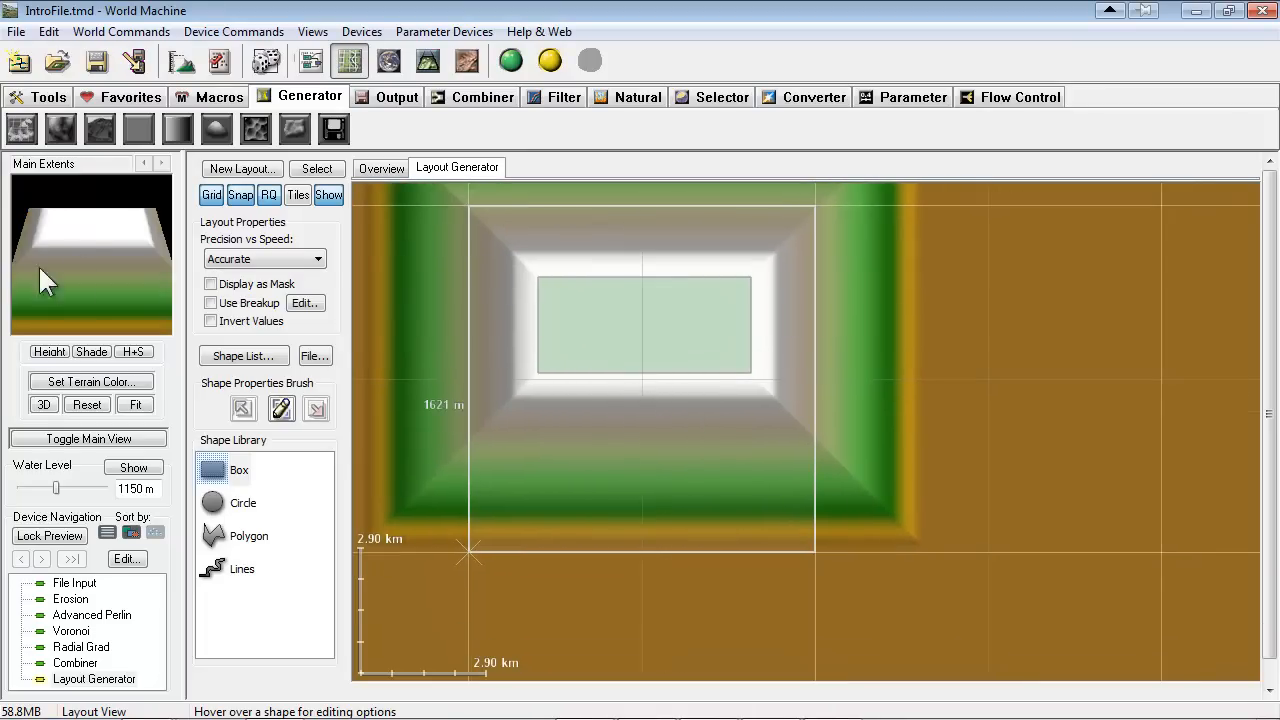
pyautogui.moveTo(589, 351); pyautogui.dragTo(788, 324)
pyautogui.moveTo(616, 509); pyautogui.dragTo(617, 508)
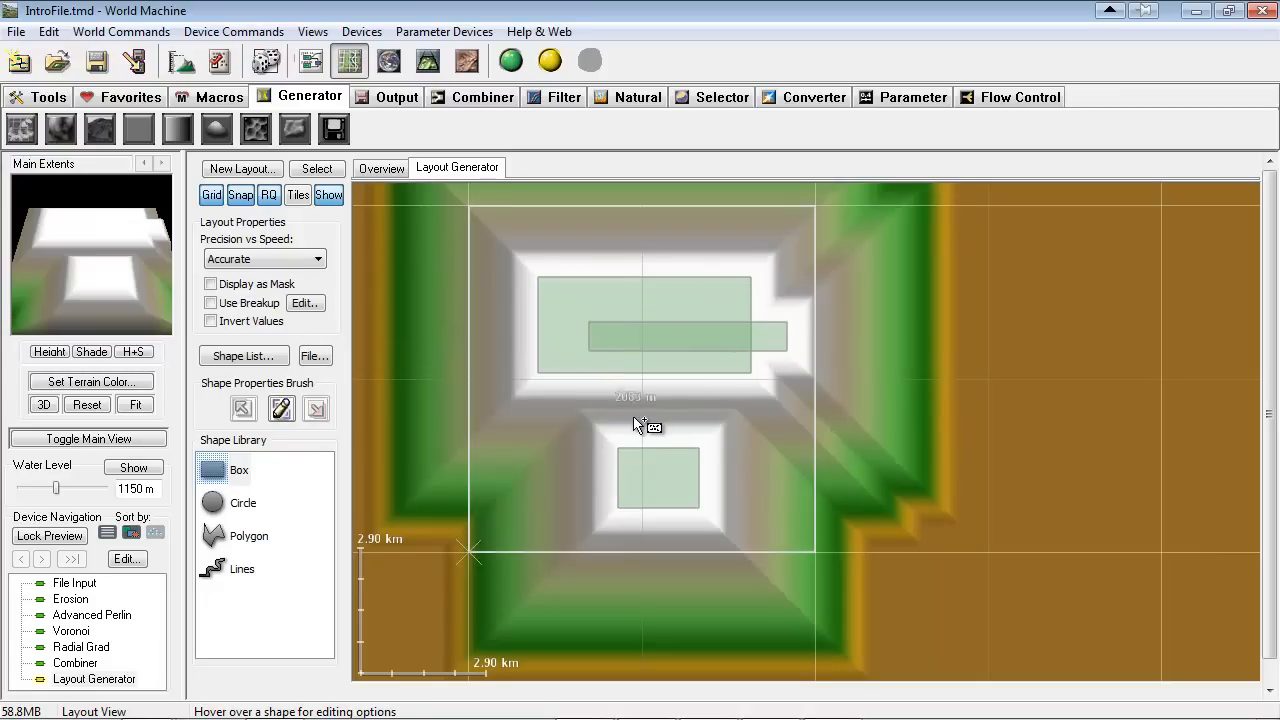
pyautogui.moveTo(635, 414); pyautogui.dragTo(538, 454)
pyautogui.moveTo(538, 394); pyautogui.dragTo(540, 392)
pyautogui.moveTo(510, 272); pyautogui.dragTo(540, 290)
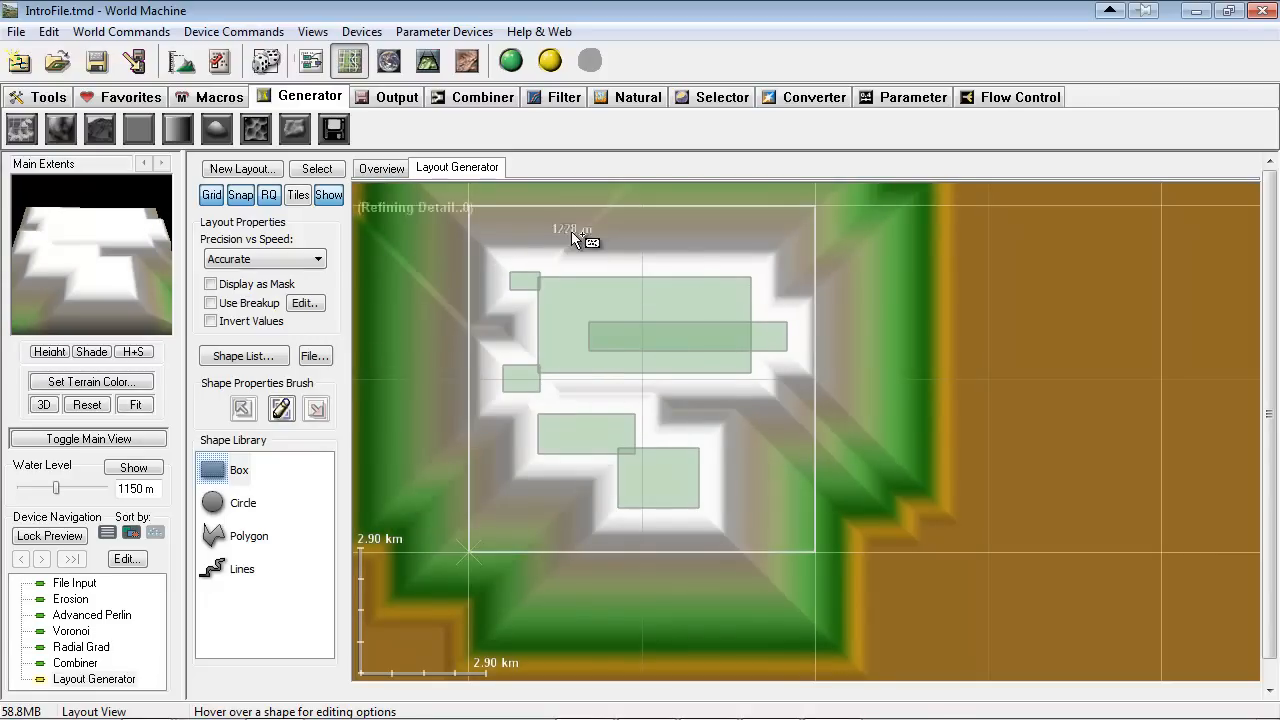
pyautogui.moveTo(583, 221); pyautogui.dragTo(681, 280)
pyautogui.moveTo(830, 237); pyautogui.dragTo(761, 274)
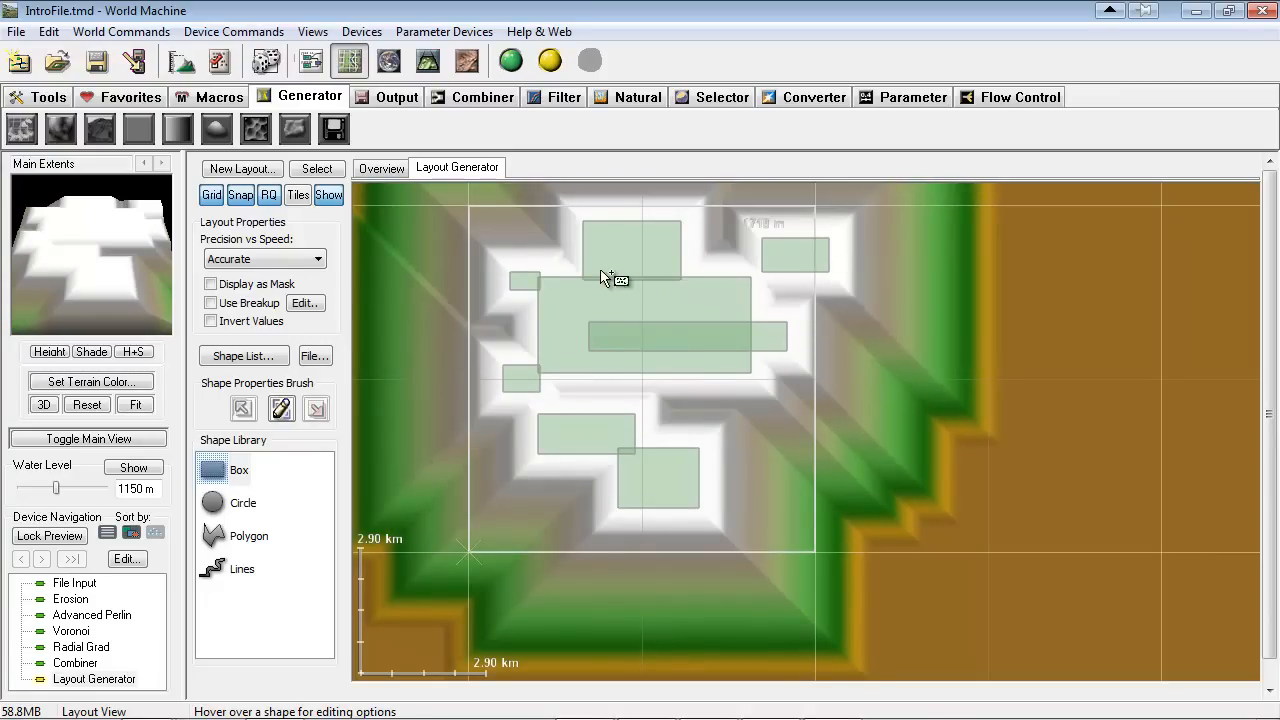
# Inspect the terrain shaped by the boxes in 3D and return to the Layout Generator's layout
pyautogui.click(428, 62)
pyautogui.moveTo(401, 364); pyautogui.dragTo(904, 383)
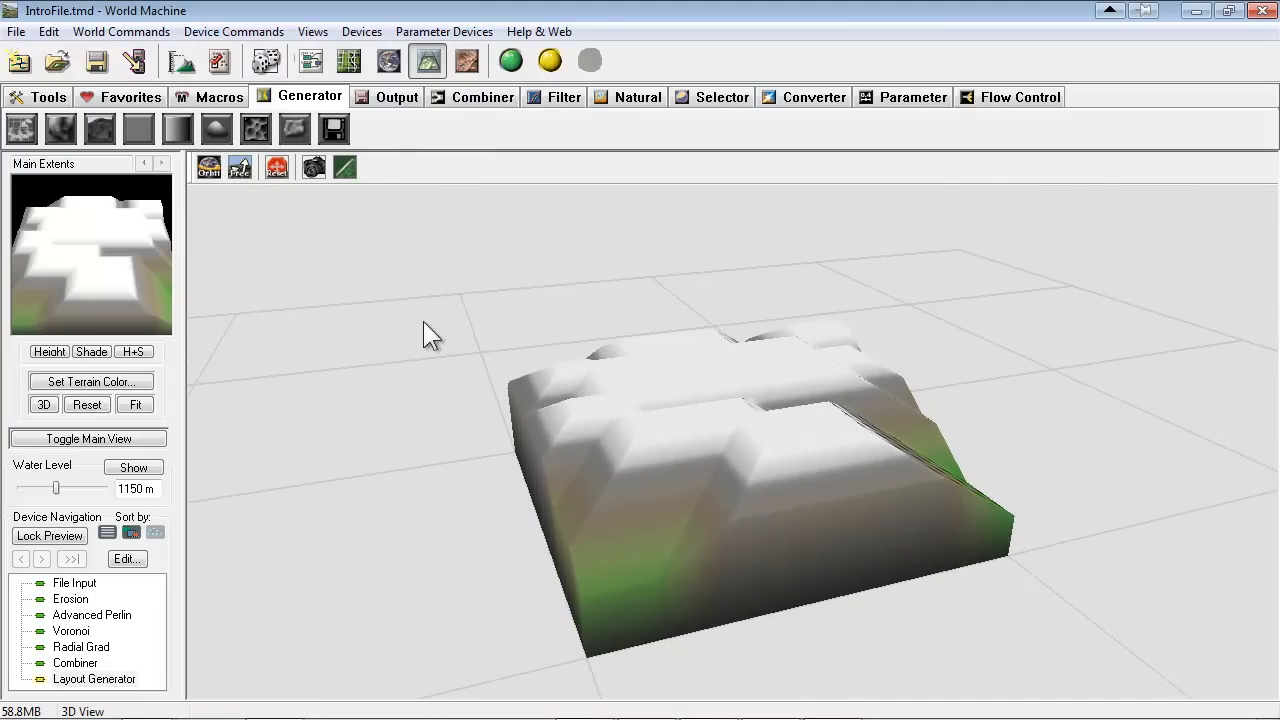
pyautogui.click(310, 61)
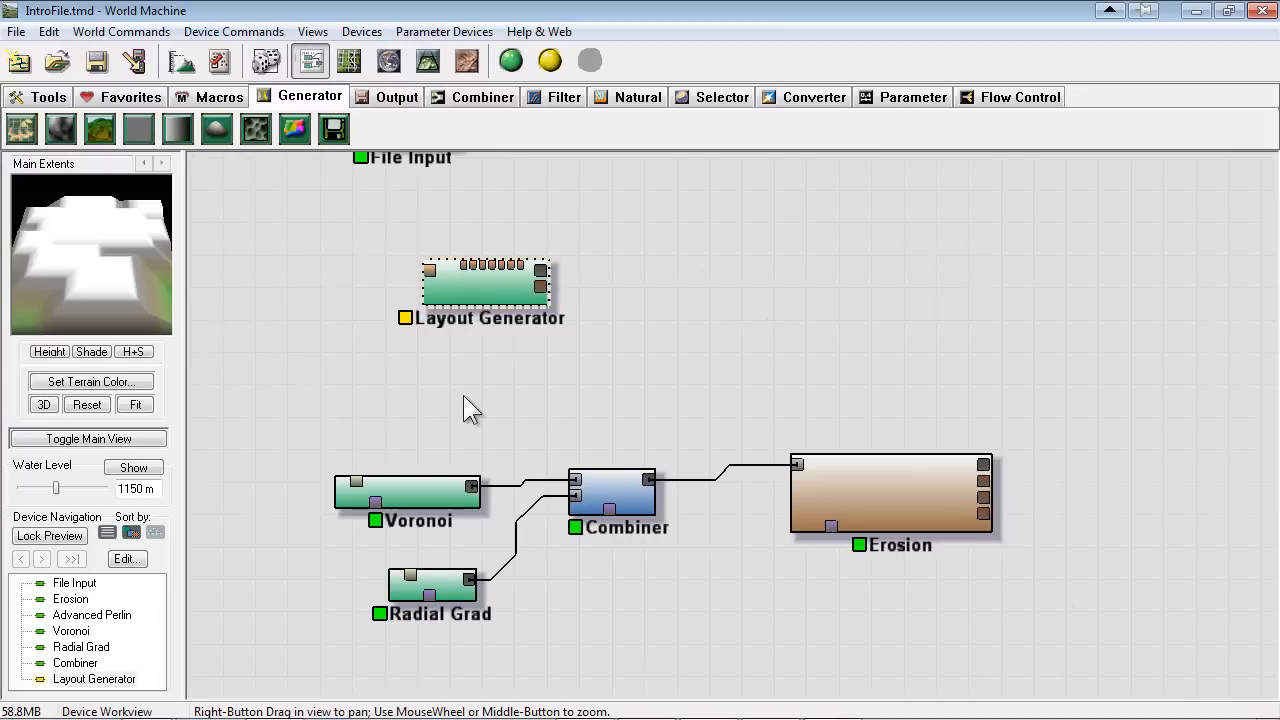
pyautogui.doubleClick(492, 289)
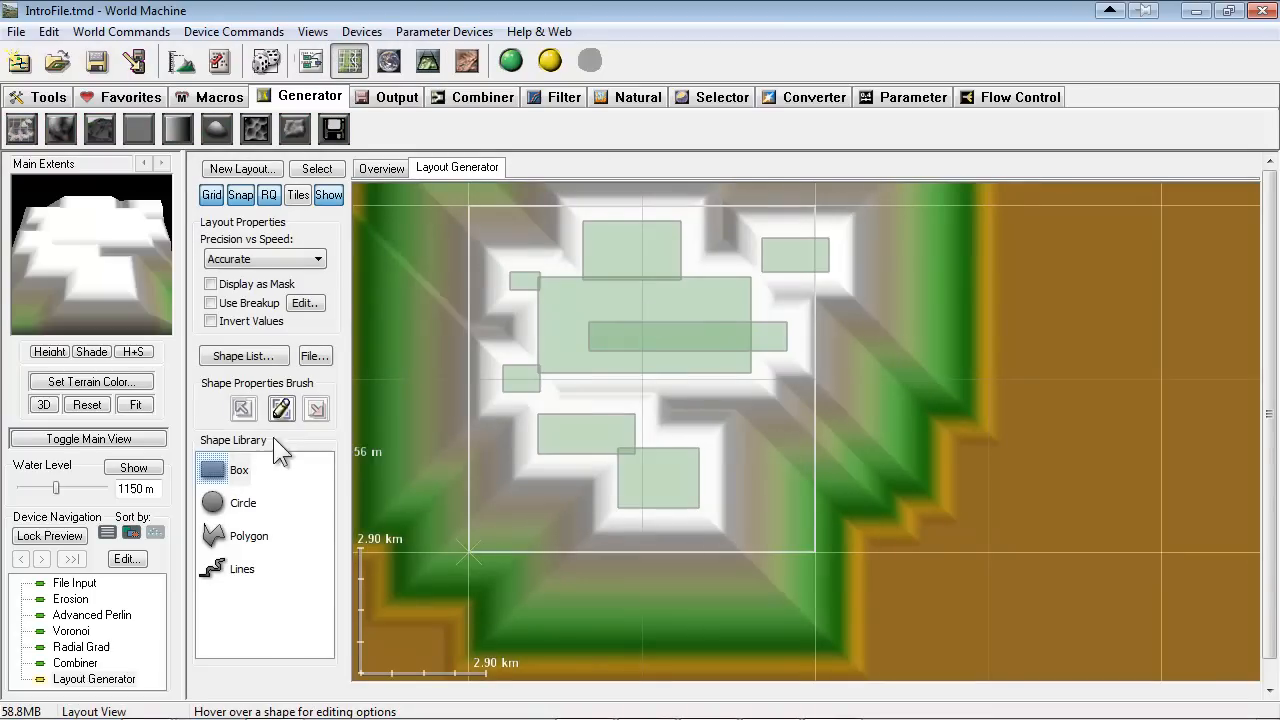
# Show the shape list, delete all eight boxes from the layout and close the list
pyautogui.click(244, 356)
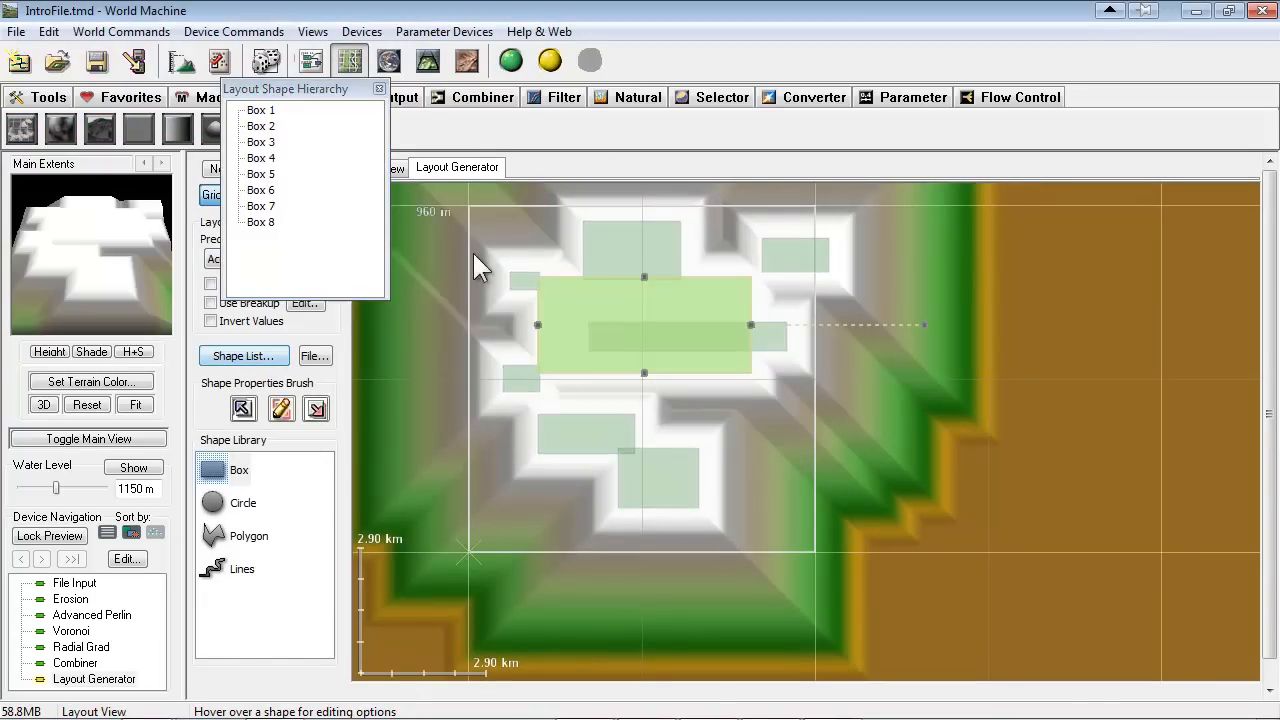
pyautogui.click(651, 243)
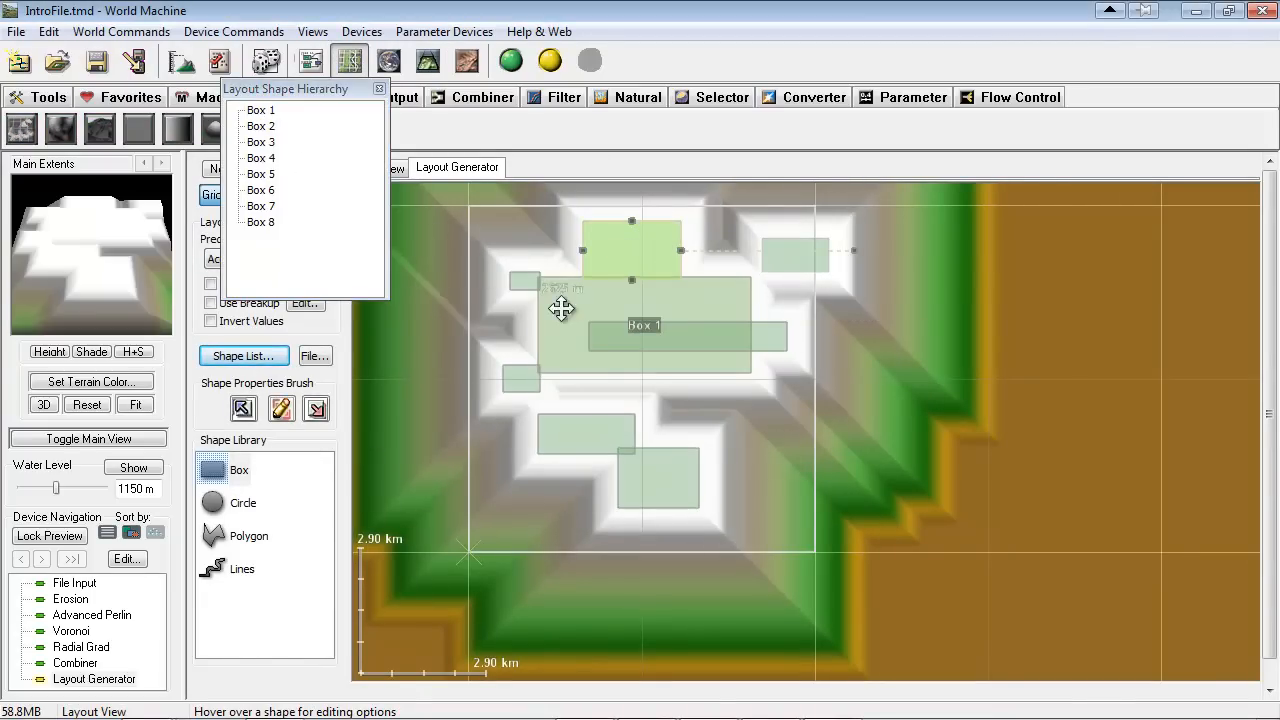
pyautogui.press('Delete')
pyautogui.click(610, 303)
pyautogui.press('Delete')
pyautogui.click(619, 327)
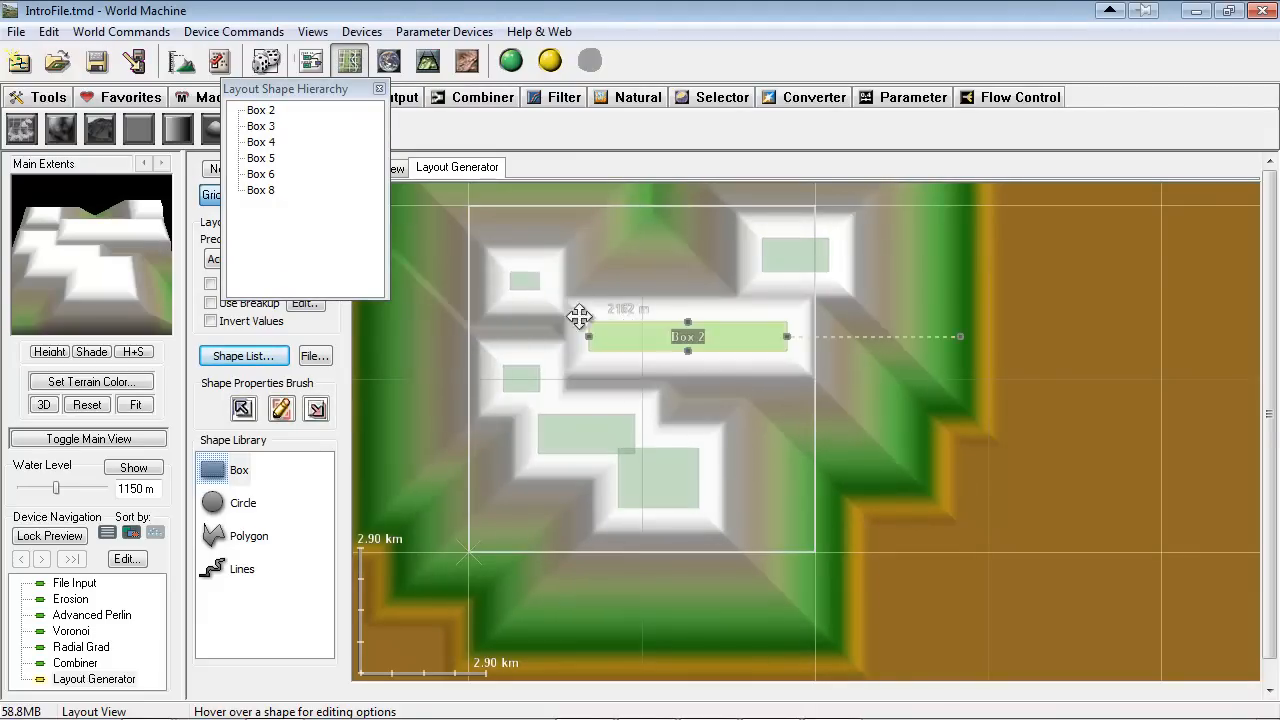
pyautogui.press('Delete')
pyautogui.click(525, 280)
pyautogui.press('Delete')
pyautogui.click(794, 258)
pyautogui.press('Delete')
pyautogui.click(521, 378)
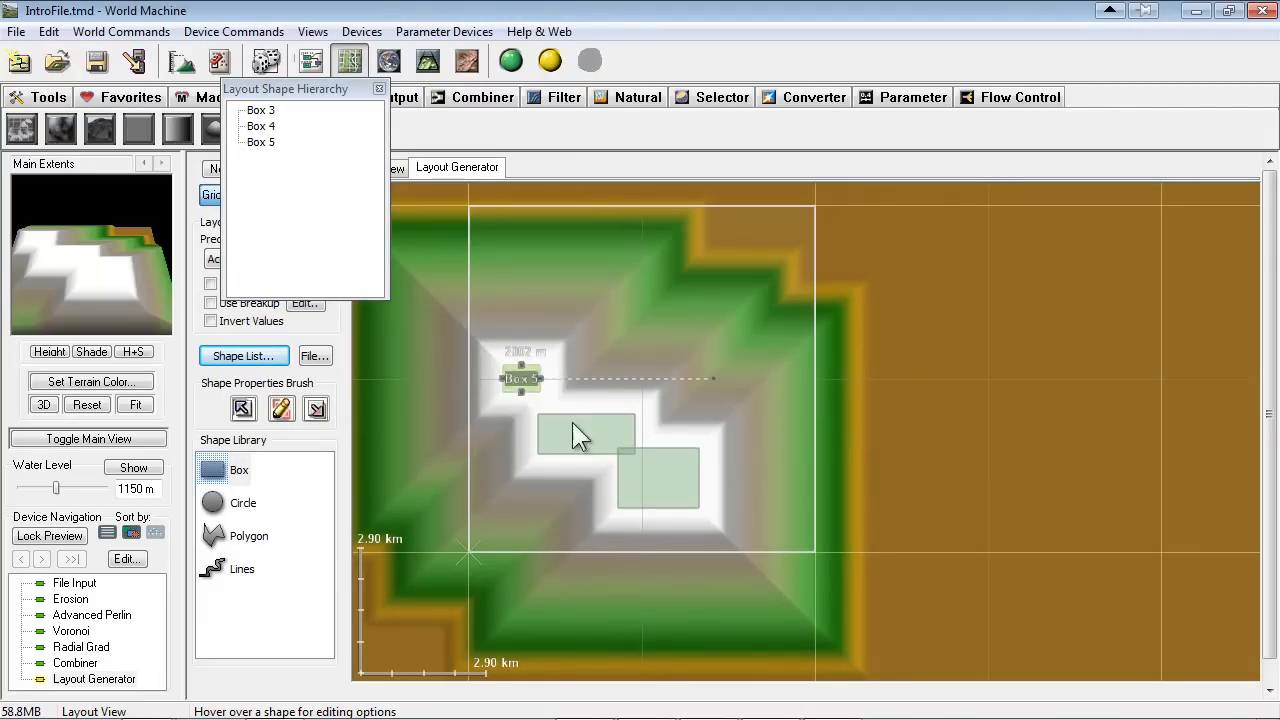
pyautogui.press('Delete')
pyautogui.click(573, 428)
pyautogui.press('Delete')
pyautogui.click(663, 480)
pyautogui.press('Delete')
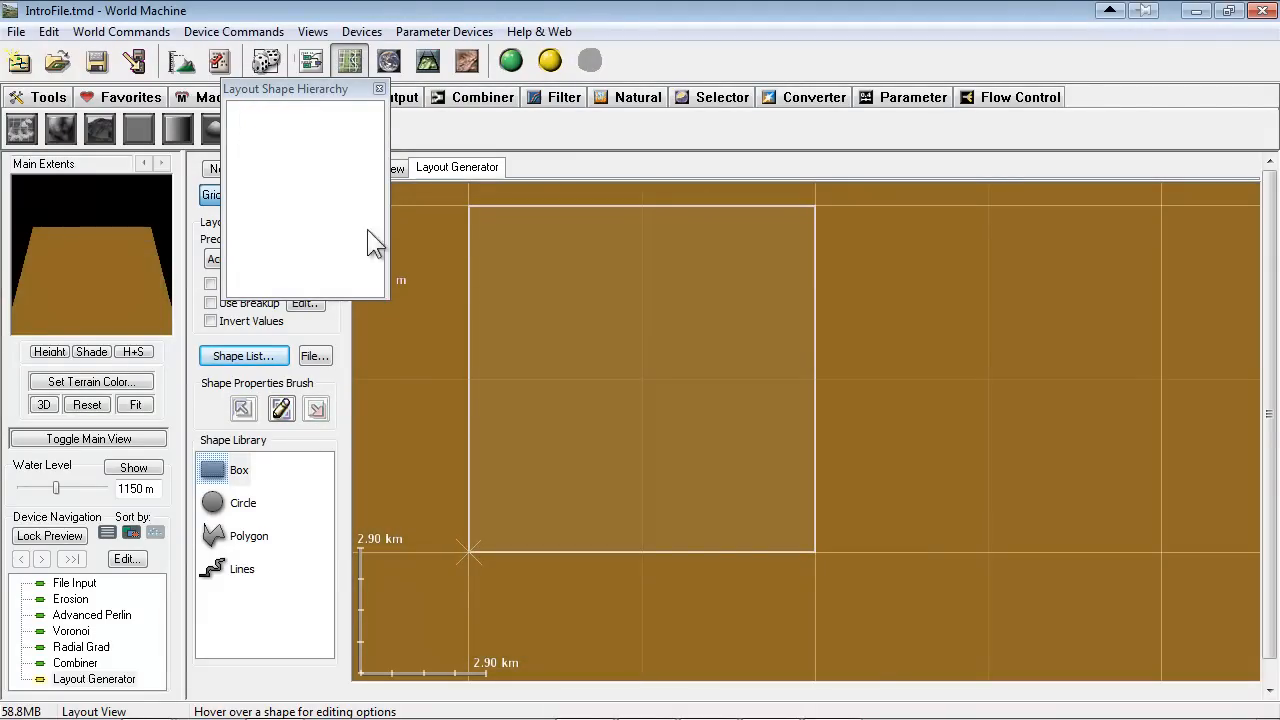
pyautogui.moveTo(289, 97); pyautogui.dragTo(1023, 152)
pyautogui.click(1114, 145)
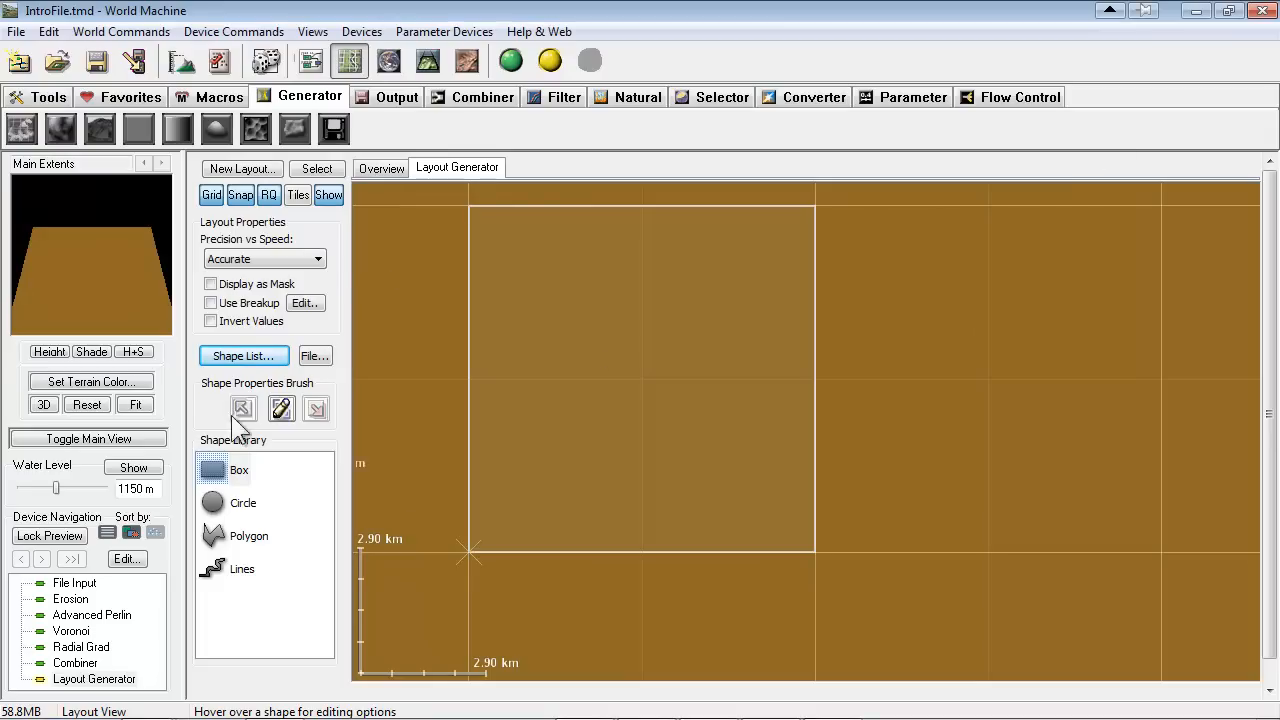
# Draw a closed twelve-point polygon just inside the main extents square, with a deep wedge cut inward from its west side
pyautogui.click(250, 537)
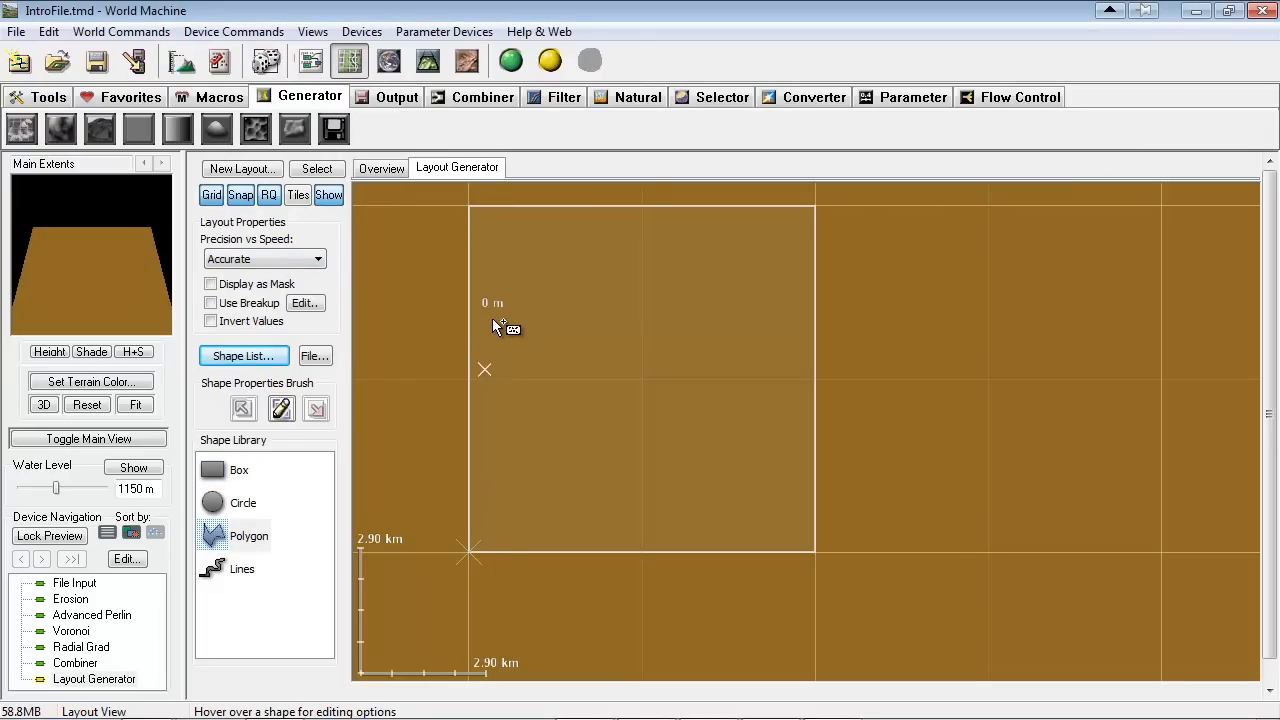
pyautogui.click(535, 269)
pyautogui.click(604, 234)
pyautogui.click(700, 233)
pyautogui.click(771, 255)
pyautogui.click(794, 322)
pyautogui.click(790, 487)
pyautogui.click(727, 542)
pyautogui.click(625, 541)
pyautogui.click(521, 494)
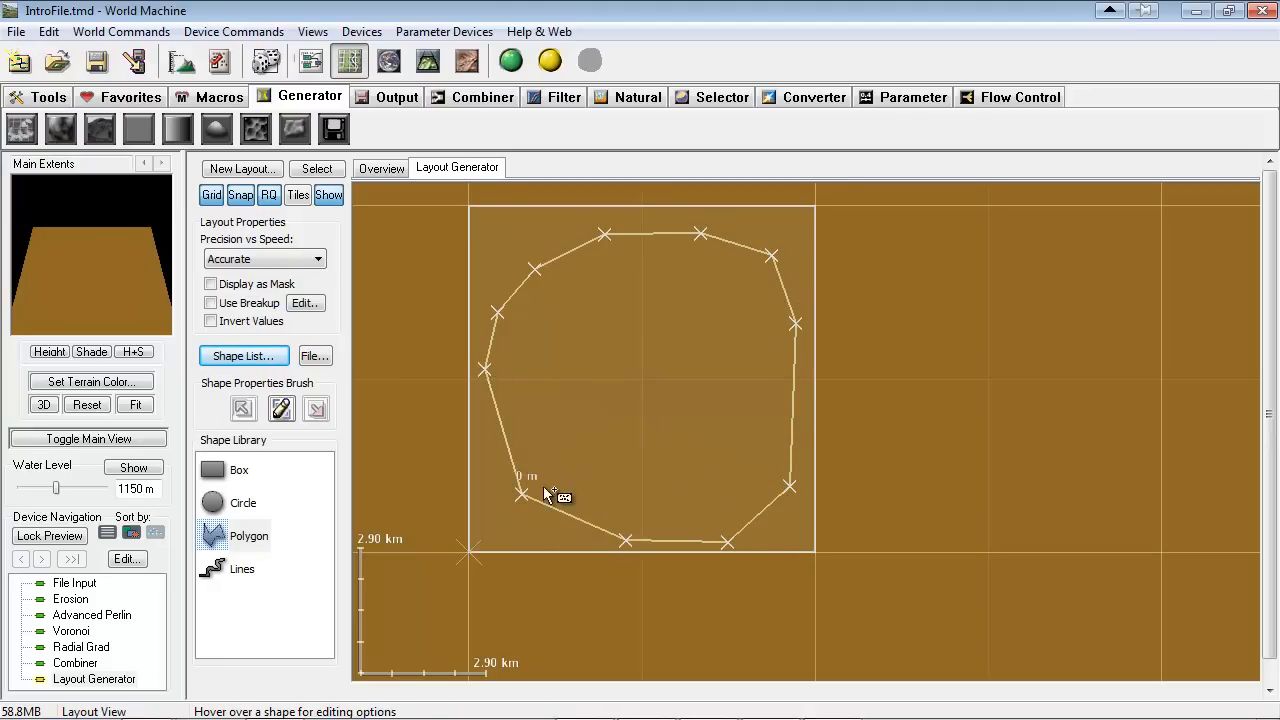
pyautogui.click(726, 386)
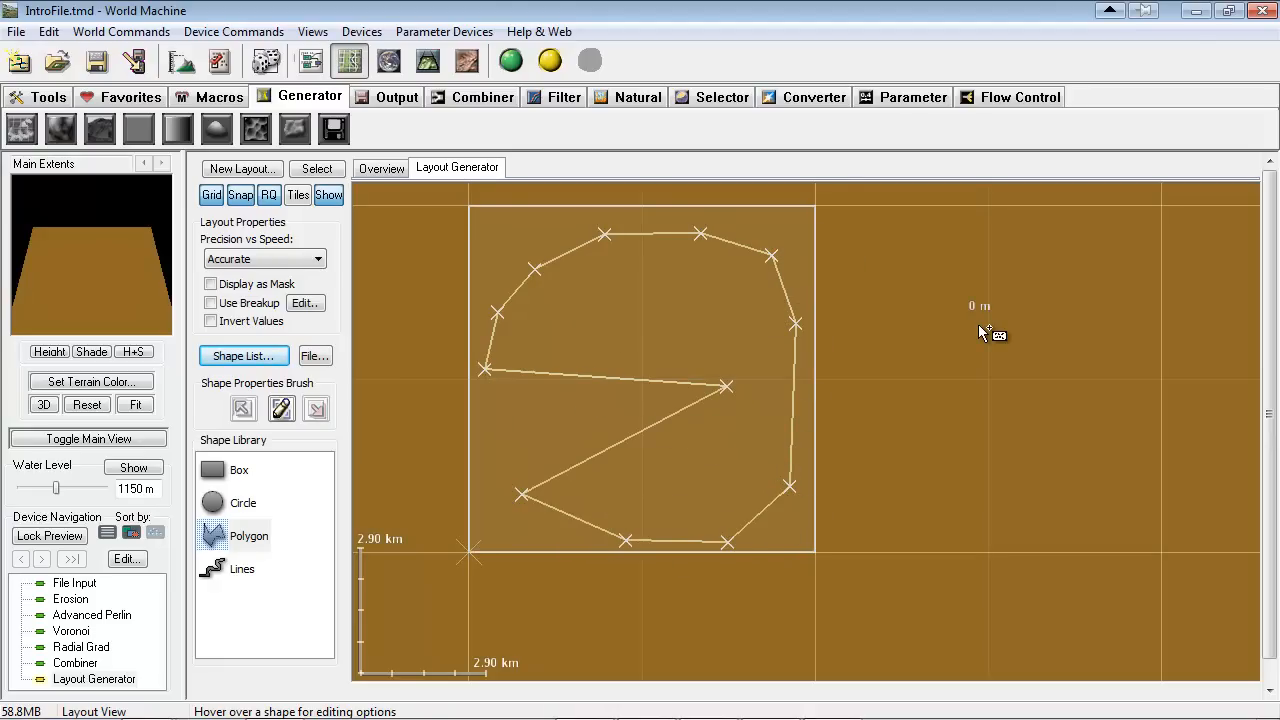
pyautogui.rightClick(640, 368)
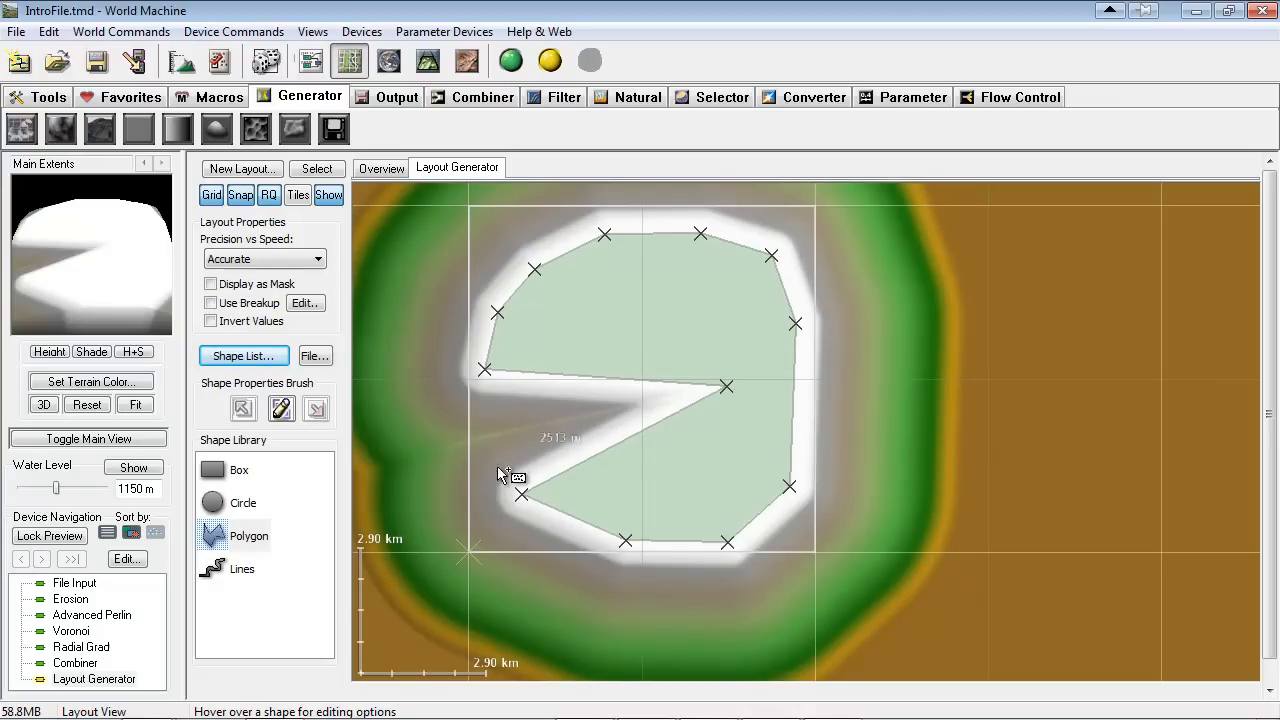
# Show the shape list away from the drawn polygon and select Polygon 1 in it
pyautogui.click(242, 357)
pyautogui.click(1012, 180)
pyautogui.moveTo(1020, 165)
pyautogui.mouseDown()
pyautogui.moveTo(1012, 206)
pyautogui.moveTo(1041, 210)
pyautogui.moveTo(912, 148)
pyautogui.moveTo(1013, 170)
pyautogui.mouseUp()
pyautogui.click(949, 191)
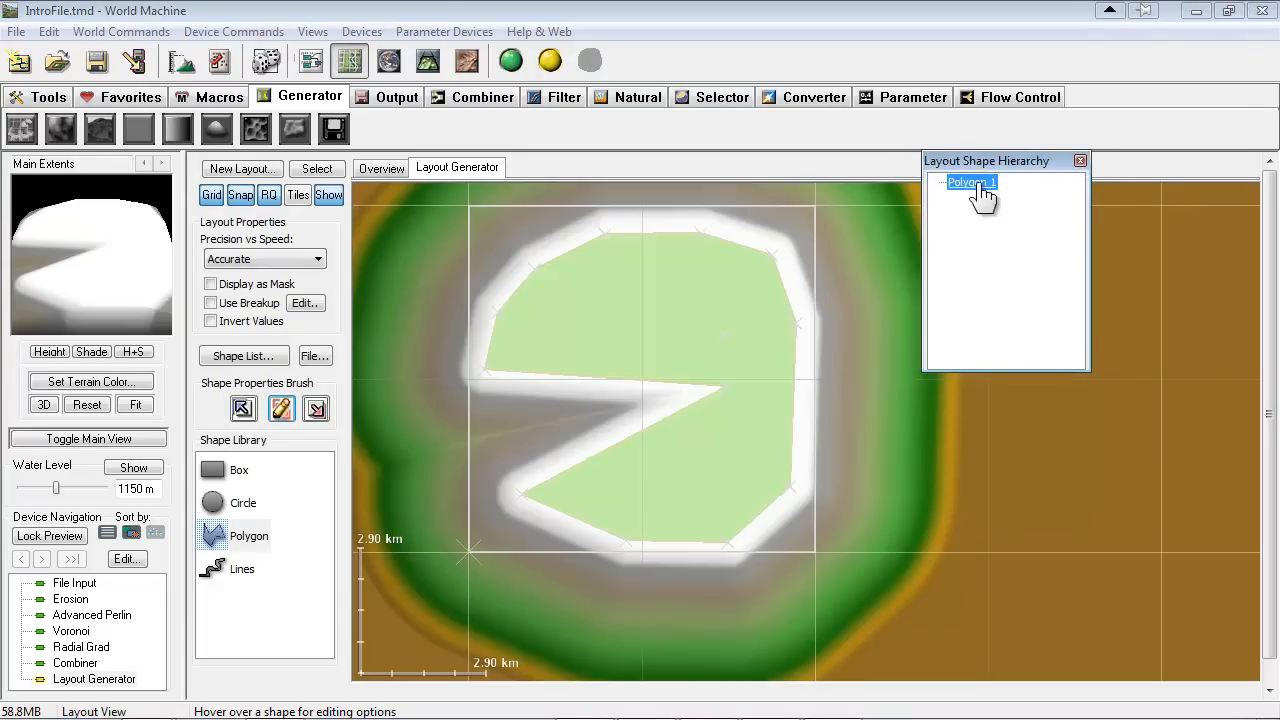
# Show Polygon 1's properties and set its height to 1995 m, opacity to 88% and falloff distance to 1.46 km
pyautogui.click(281, 418)
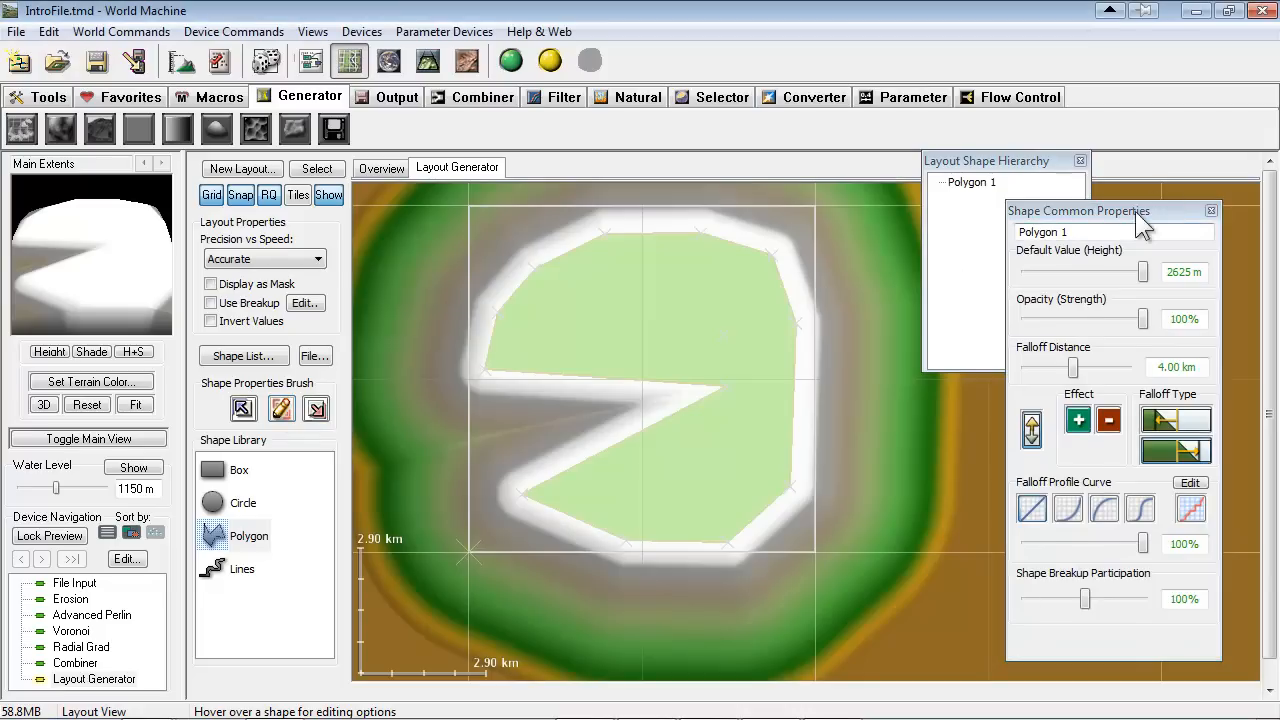
pyautogui.moveTo(1060, 209); pyautogui.dragTo(1036, 209)
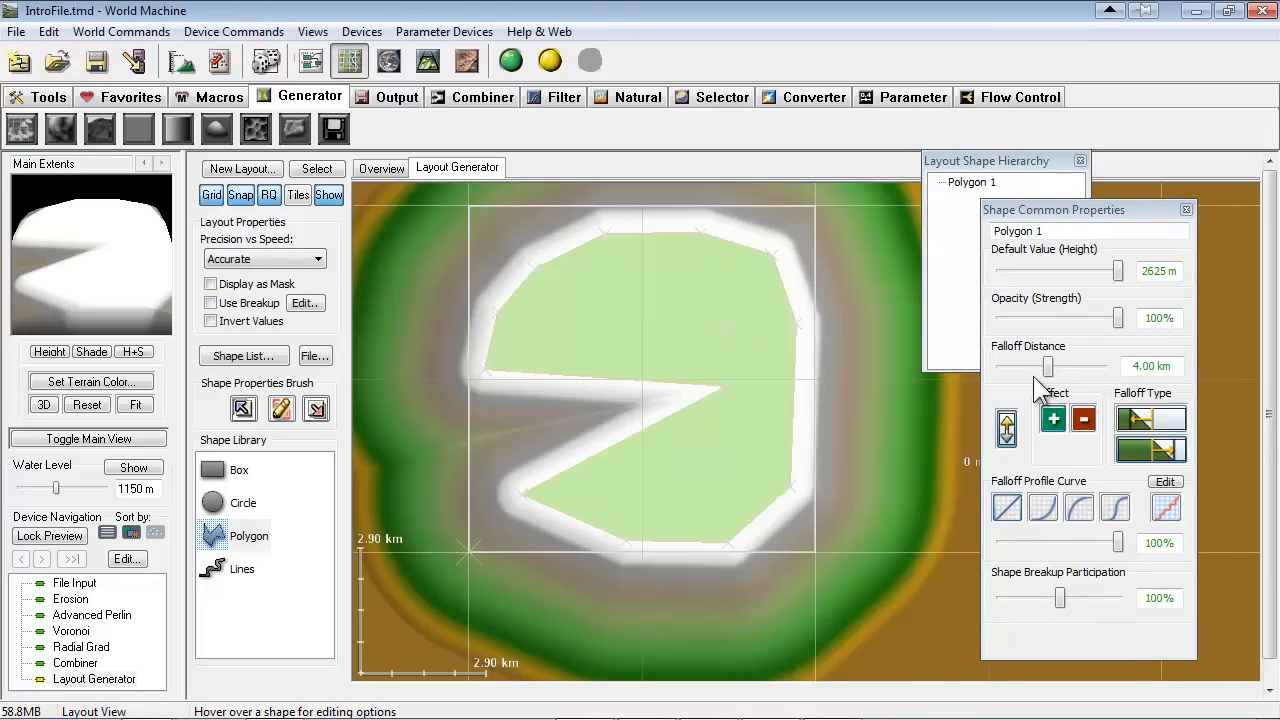
pyautogui.moveTo(1050, 367)
pyautogui.mouseDown()
pyautogui.moveTo(1017, 366)
pyautogui.moveTo(1040, 371)
pyautogui.mouseUp()
pyautogui.moveTo(1119, 320); pyautogui.dragTo(1065, 282)
pyautogui.moveTo(1057, 272); pyautogui.dragTo(1090, 272)
pyautogui.moveTo(1039, 367); pyautogui.dragTo(1033, 367)
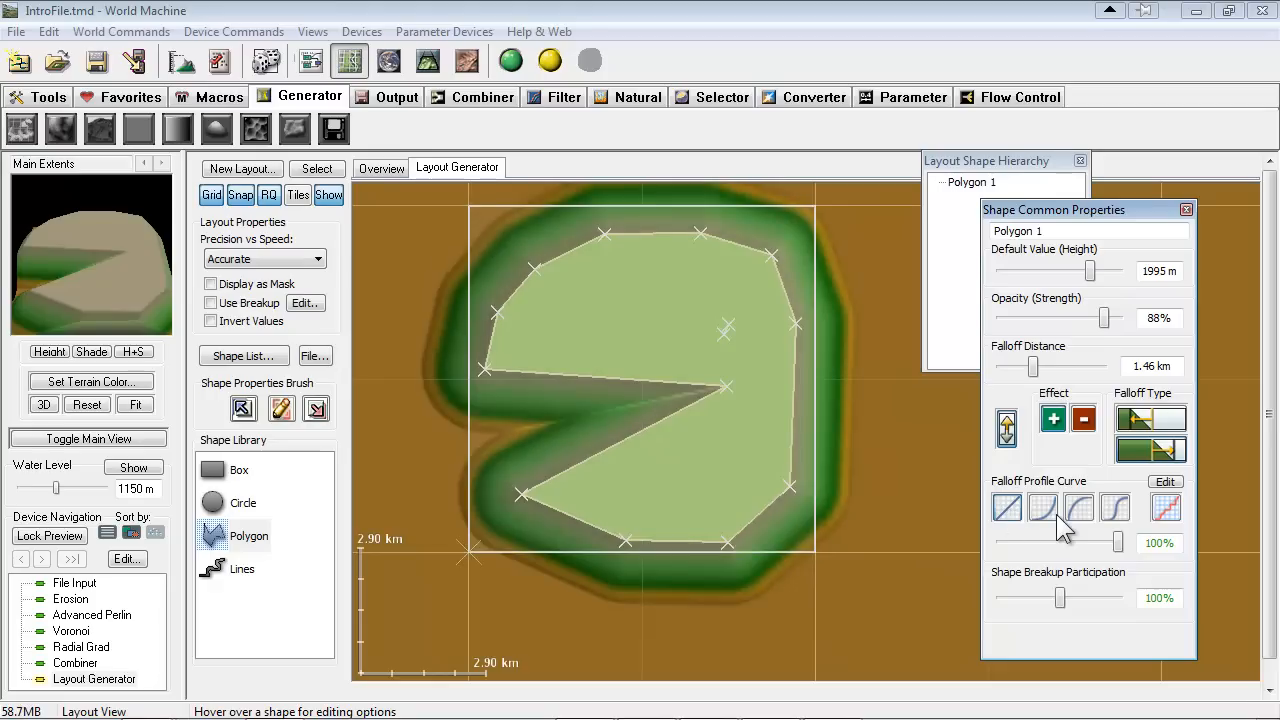
# Try each preset falloff profile curve on Polygon 1 and settle on the S-shaped one
pyautogui.click(1008, 510)
pyautogui.click(1079, 509)
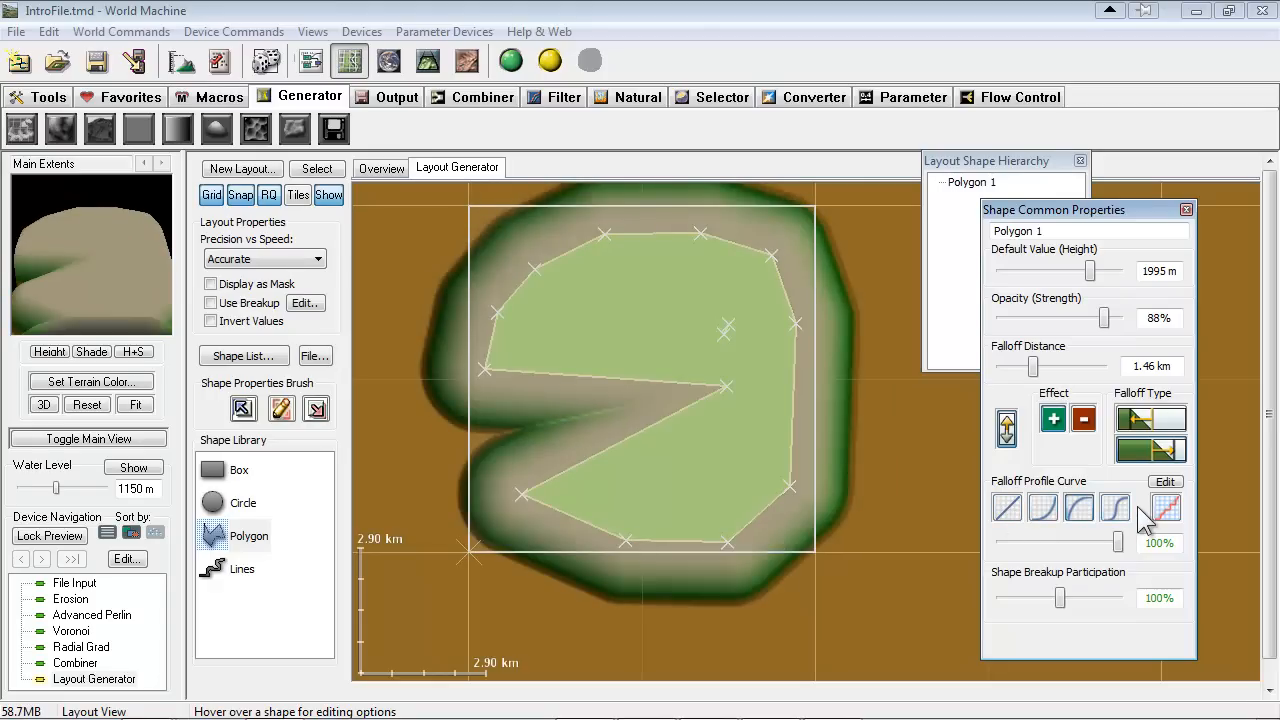
pyautogui.click(1117, 509)
pyautogui.click(1079, 509)
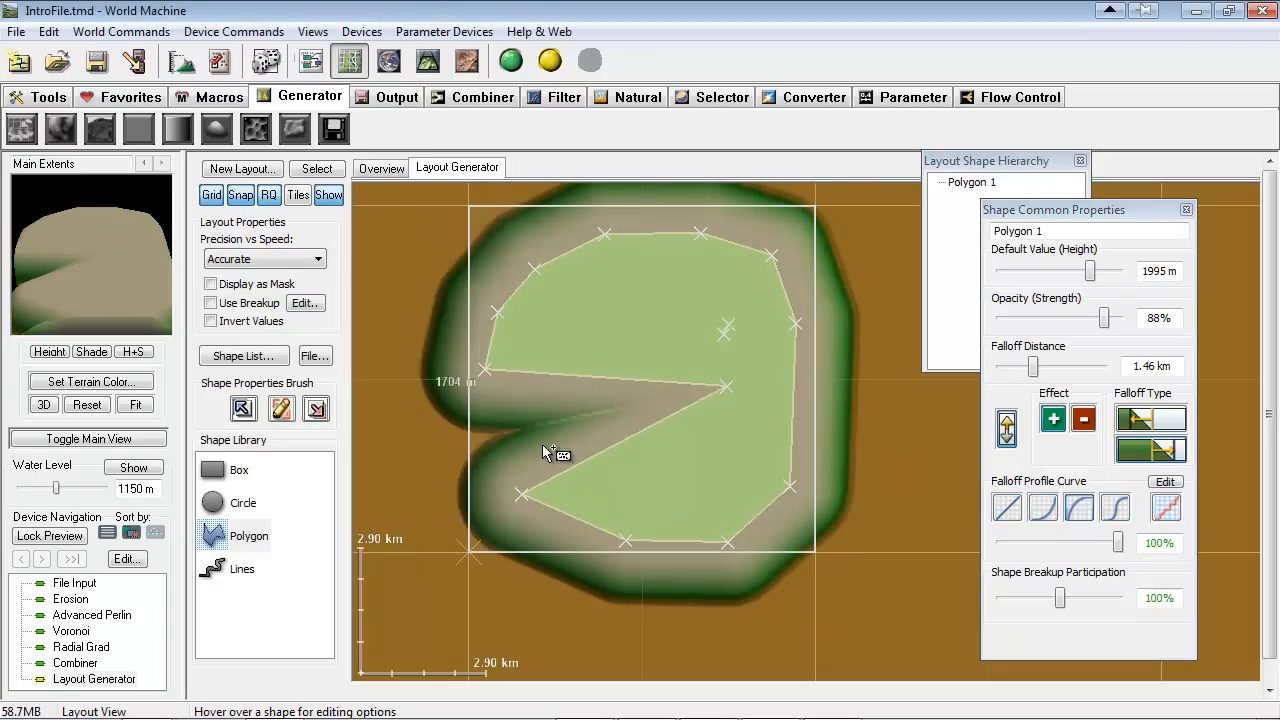
pyautogui.click(1048, 512)
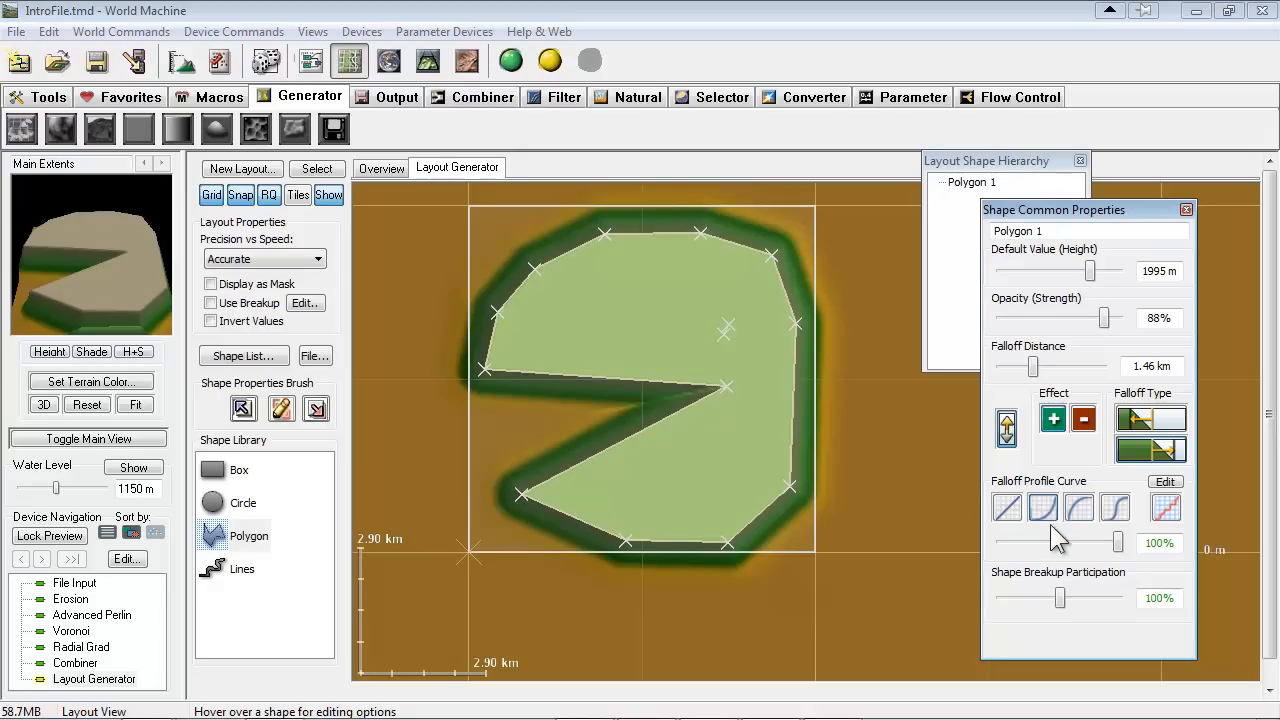
pyautogui.click(1008, 511)
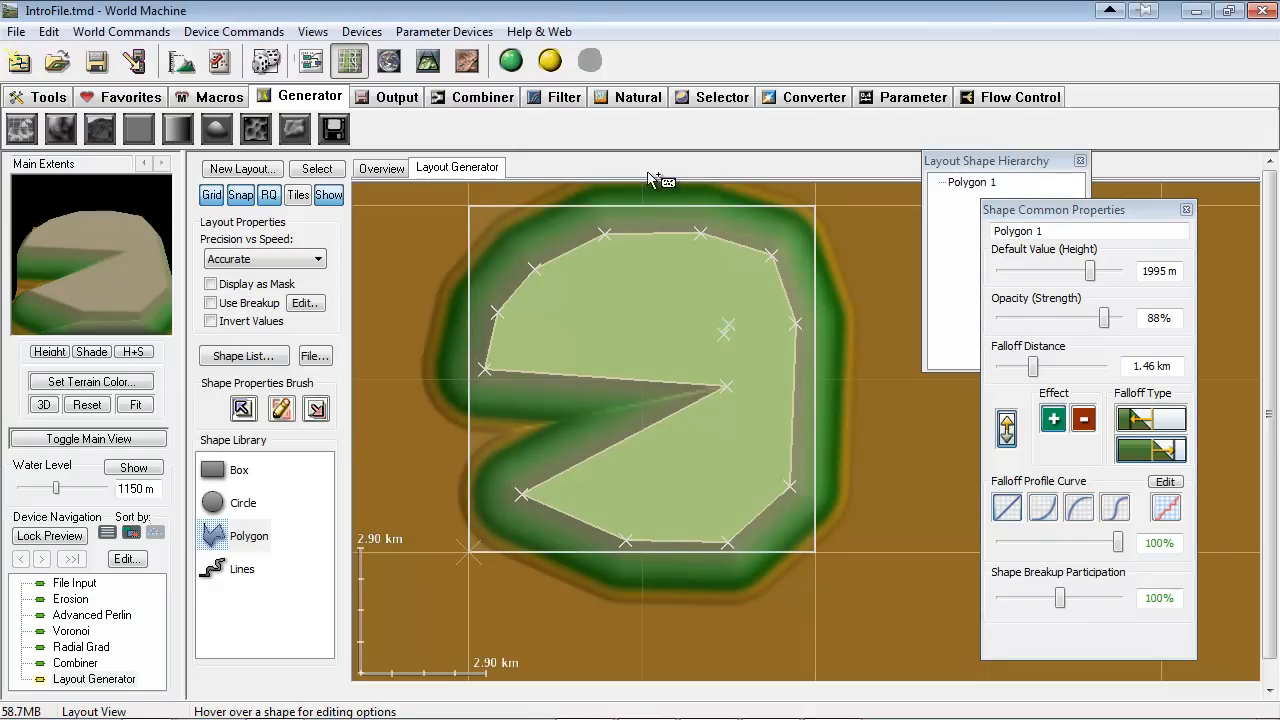
pyautogui.click(1041, 512)
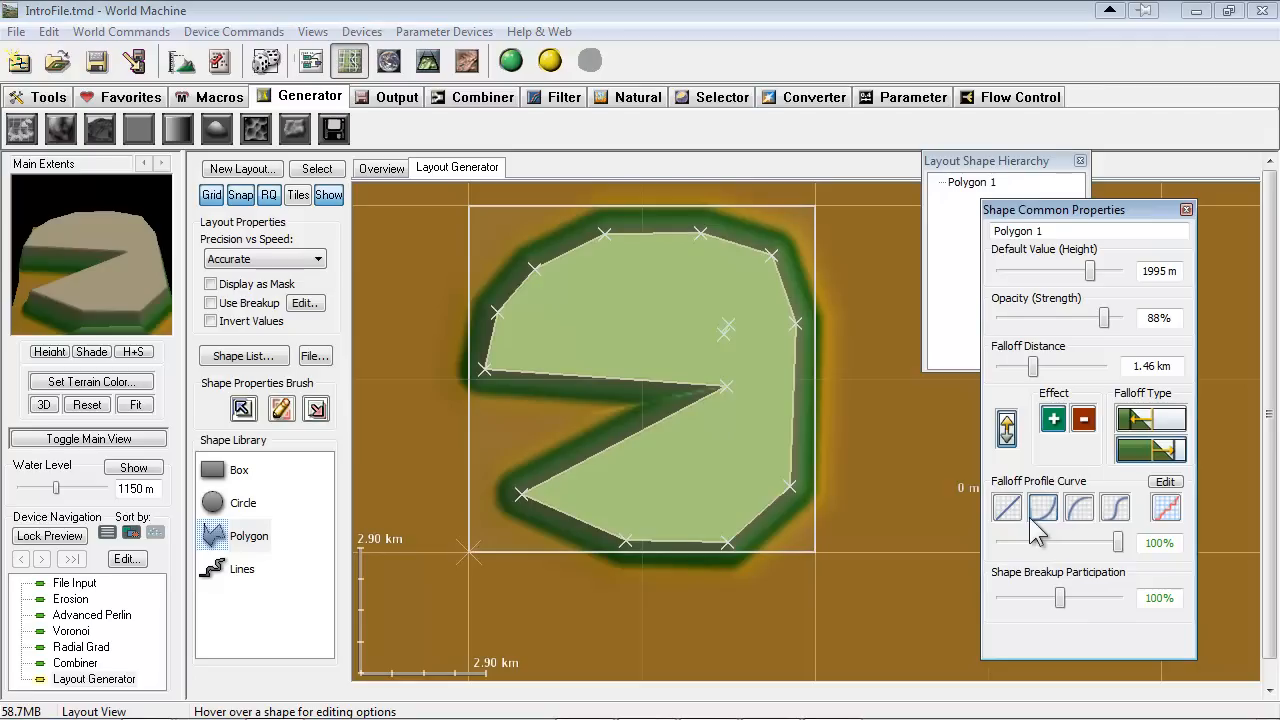
pyautogui.click(1078, 512)
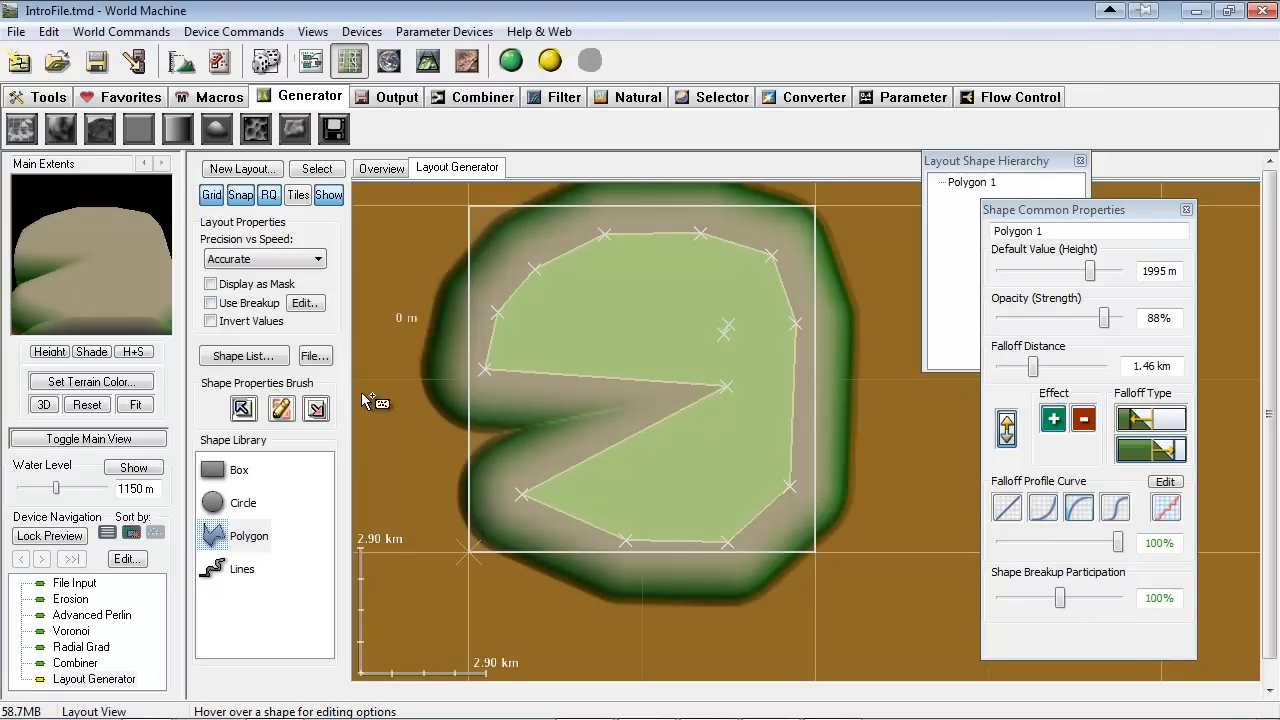
pyautogui.click(1116, 510)
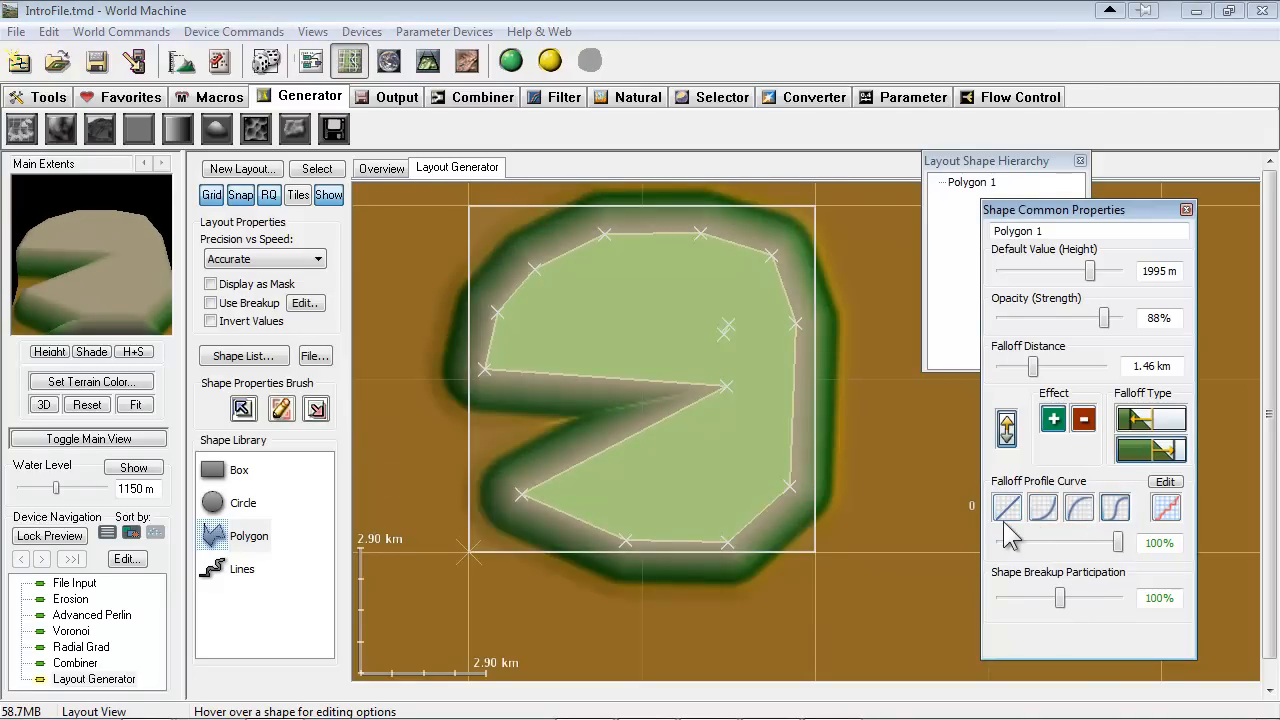
# Set Polygon 1's Shape Breakup Participation to 137% and its falloff profile curve strength to 100%
pyautogui.moveTo(1062, 600)
pyautogui.mouseDown()
pyautogui.moveTo(1015, 600)
pyautogui.moveTo(1081, 600)
pyautogui.mouseUp()
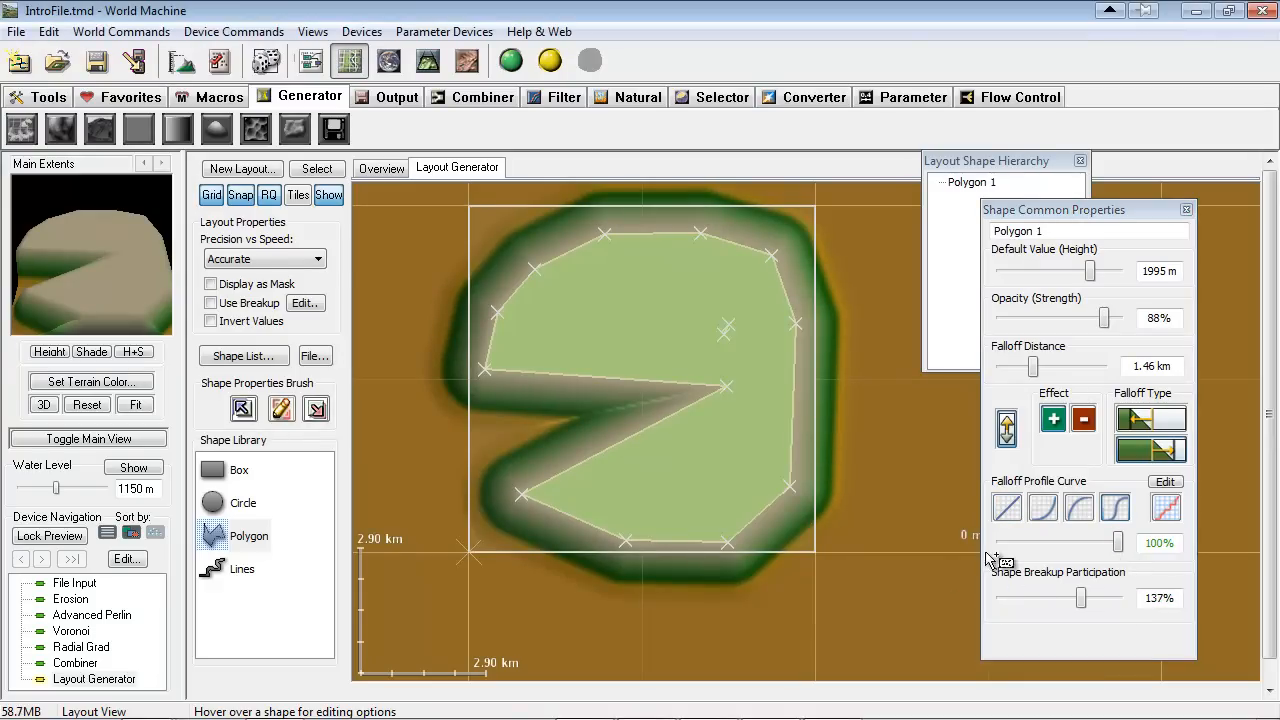
pyautogui.moveTo(1117, 541)
pyautogui.mouseDown()
pyautogui.moveTo(1104, 541)
pyautogui.moveTo(1118, 541)
pyautogui.mouseUp()
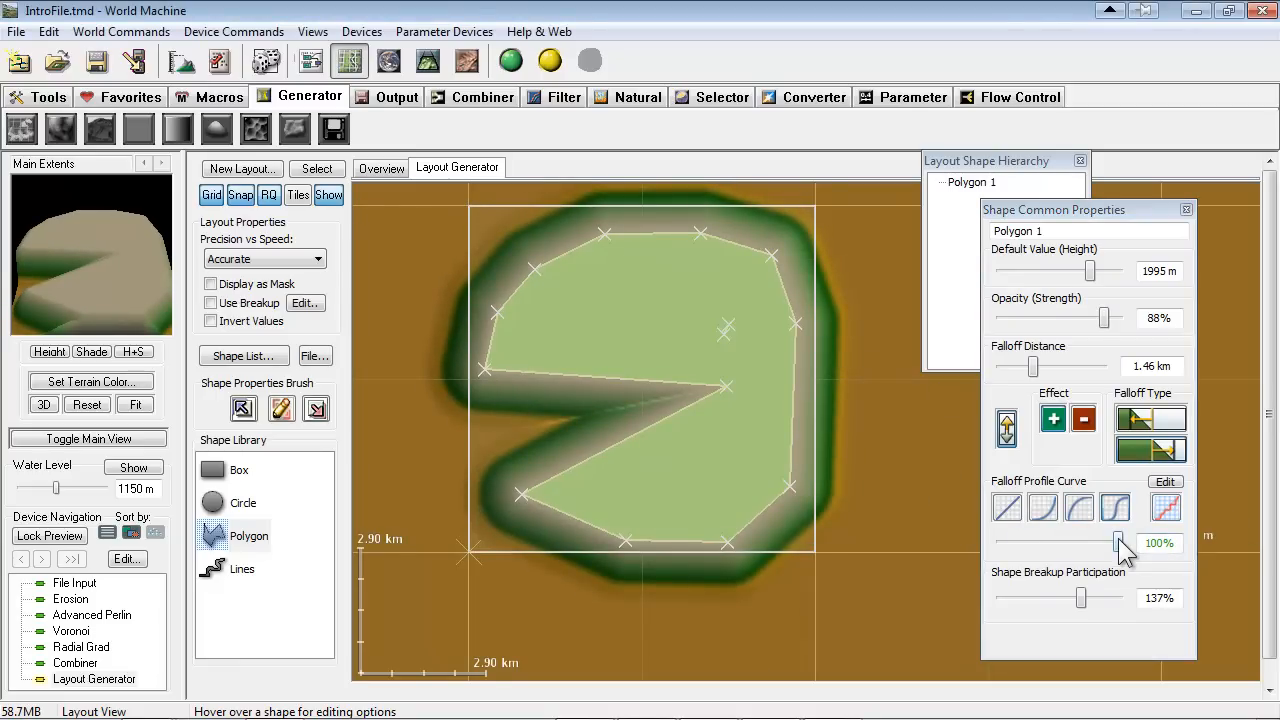
pyautogui.moveTo(1117, 541); pyautogui.dragTo(1118, 541)
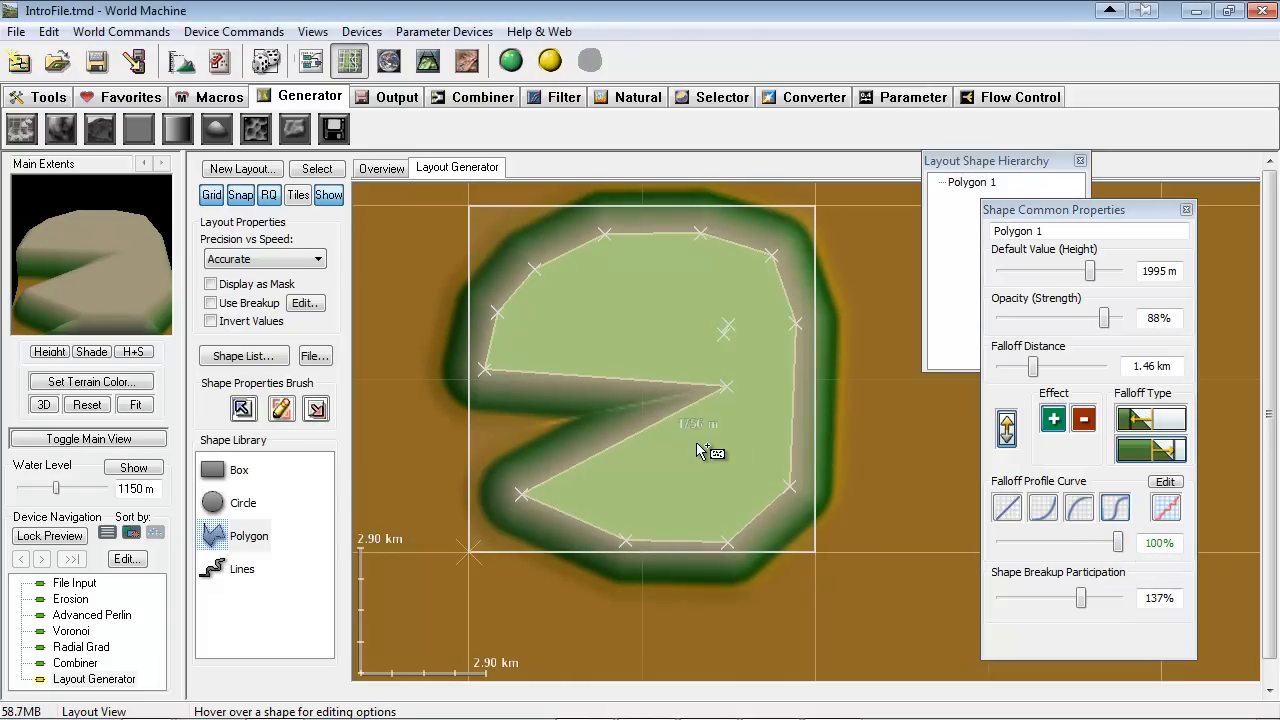
# Draw two polygons over Polygon 1: a thin three-point sliver in its northern half and a seven-point shape in its southeast
pyautogui.click(650, 295)
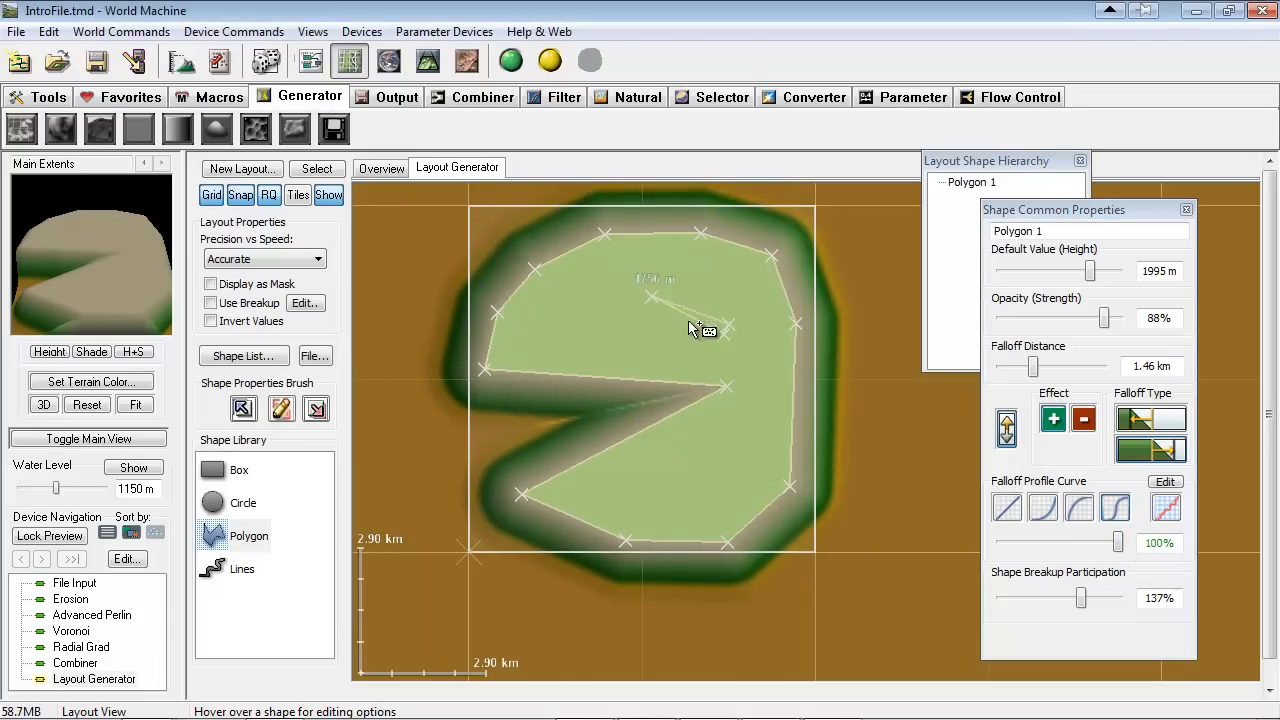
pyautogui.rightClick(732, 362)
pyautogui.click(781, 440)
pyautogui.click(642, 487)
pyautogui.click(620, 447)
pyautogui.click(631, 380)
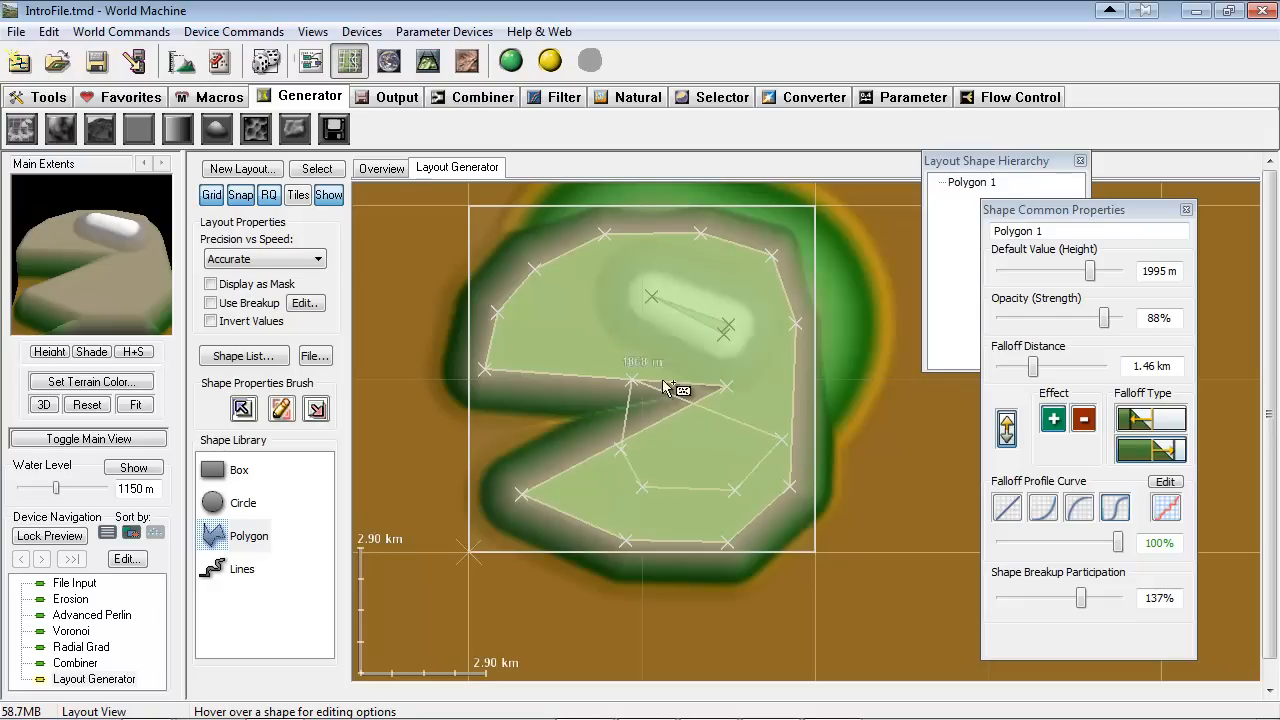
pyautogui.rightClick(809, 442)
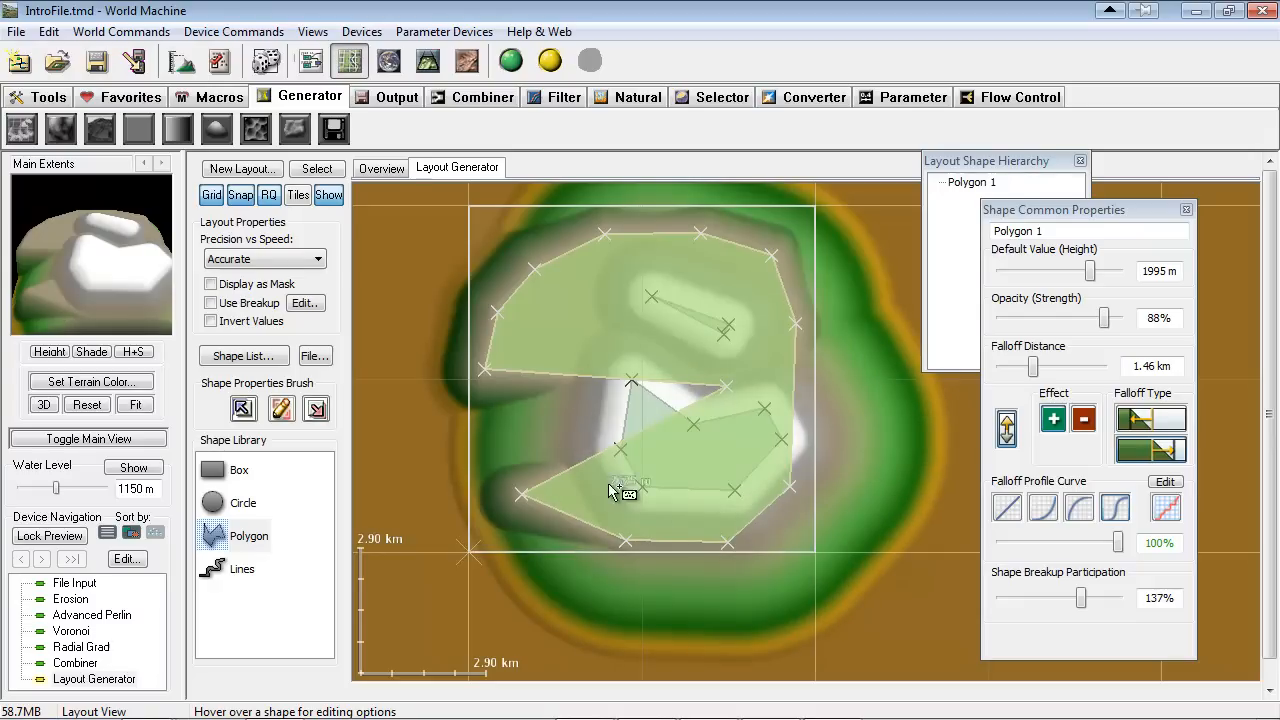
# Draw a five-point polygon across the mouth of the wedge on the west side of Polygon 1
pyautogui.click(540, 440)
pyautogui.click(611, 380)
pyautogui.click(577, 315)
pyautogui.rightClick(688, 362)
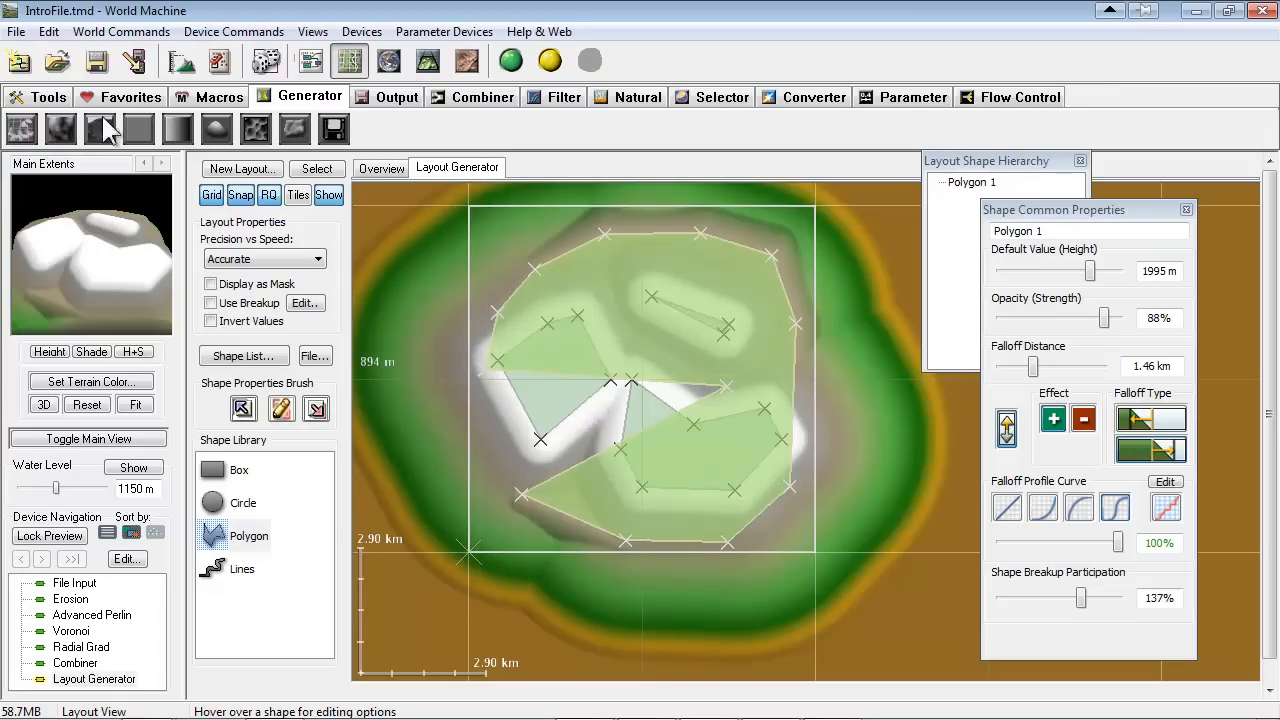
# Show the shape list clear of the properties and select the polygons one after another to identify them in the layout
pyautogui.click(240, 356)
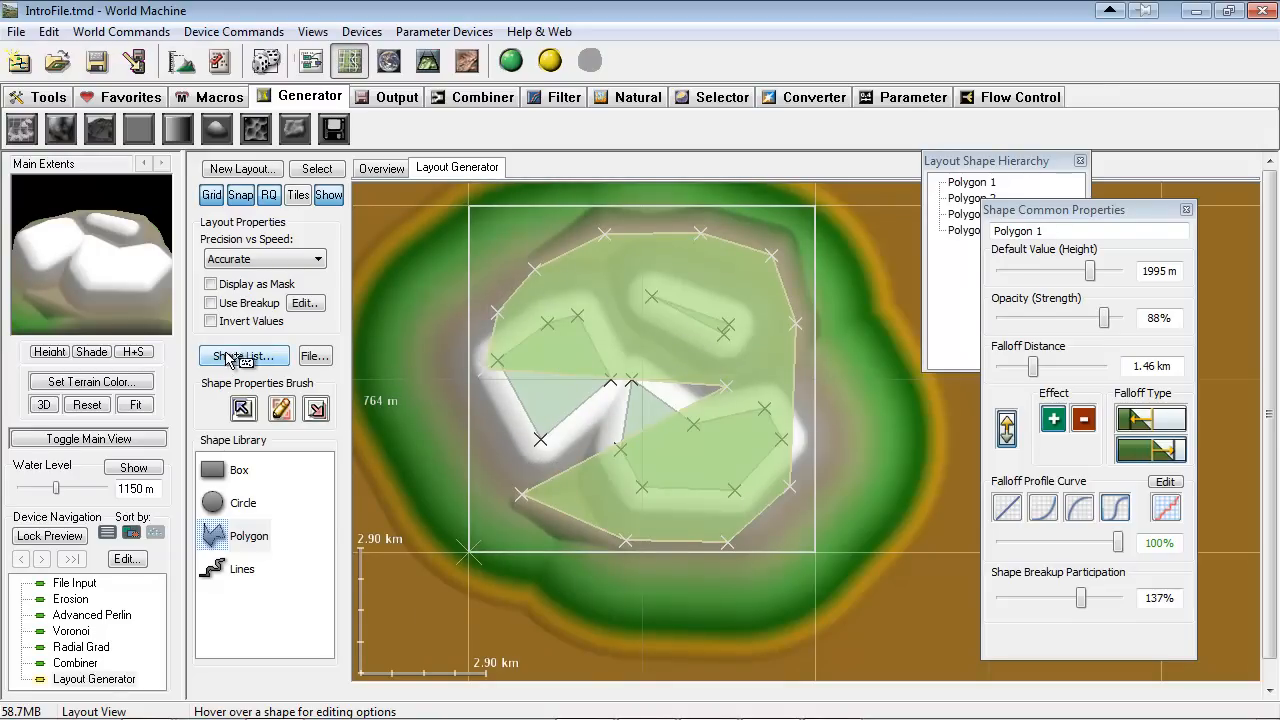
pyautogui.click(938, 229)
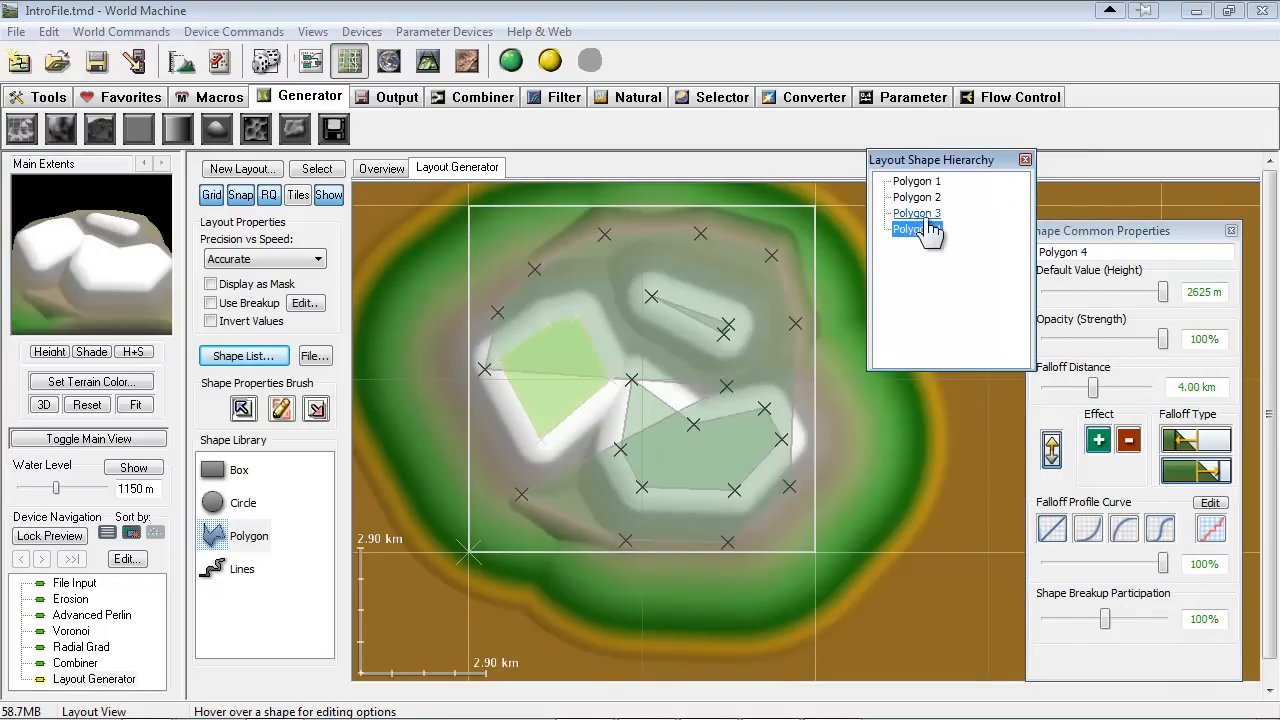
pyautogui.moveTo(943, 160); pyautogui.dragTo(885, 117)
pyautogui.click(860, 169)
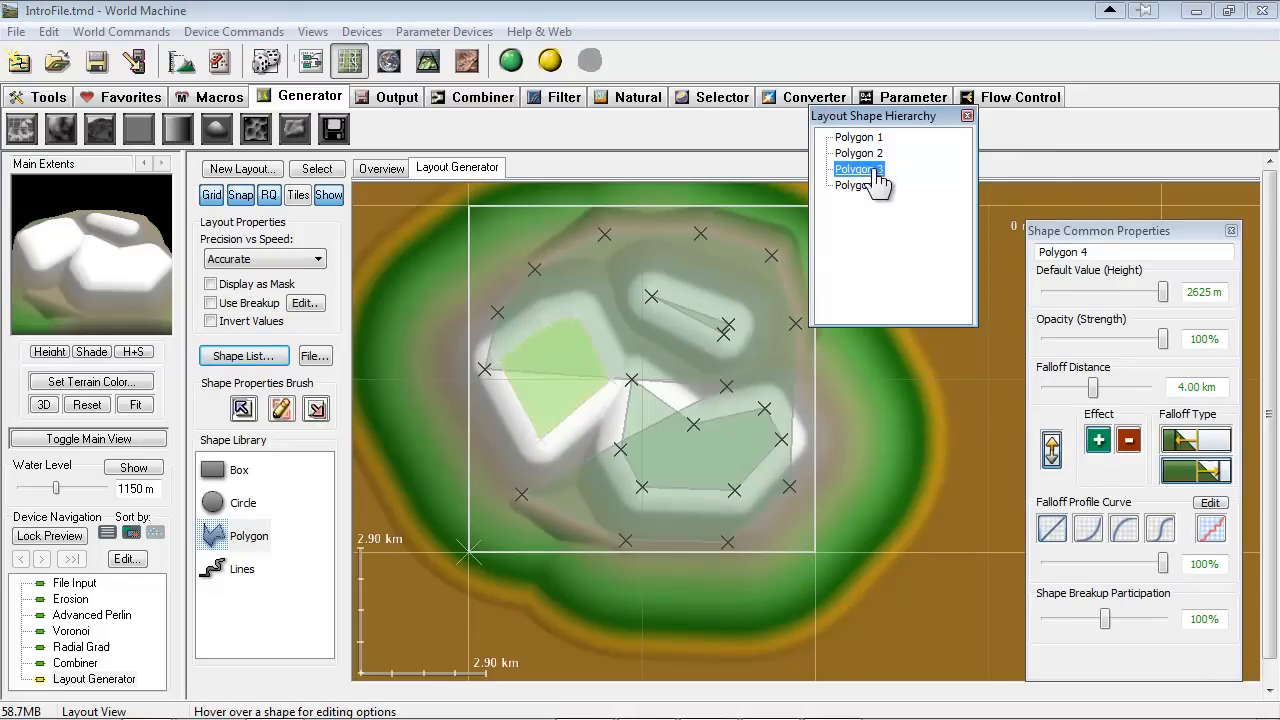
pyautogui.click(858, 153)
pyautogui.click(856, 137)
pyautogui.click(858, 154)
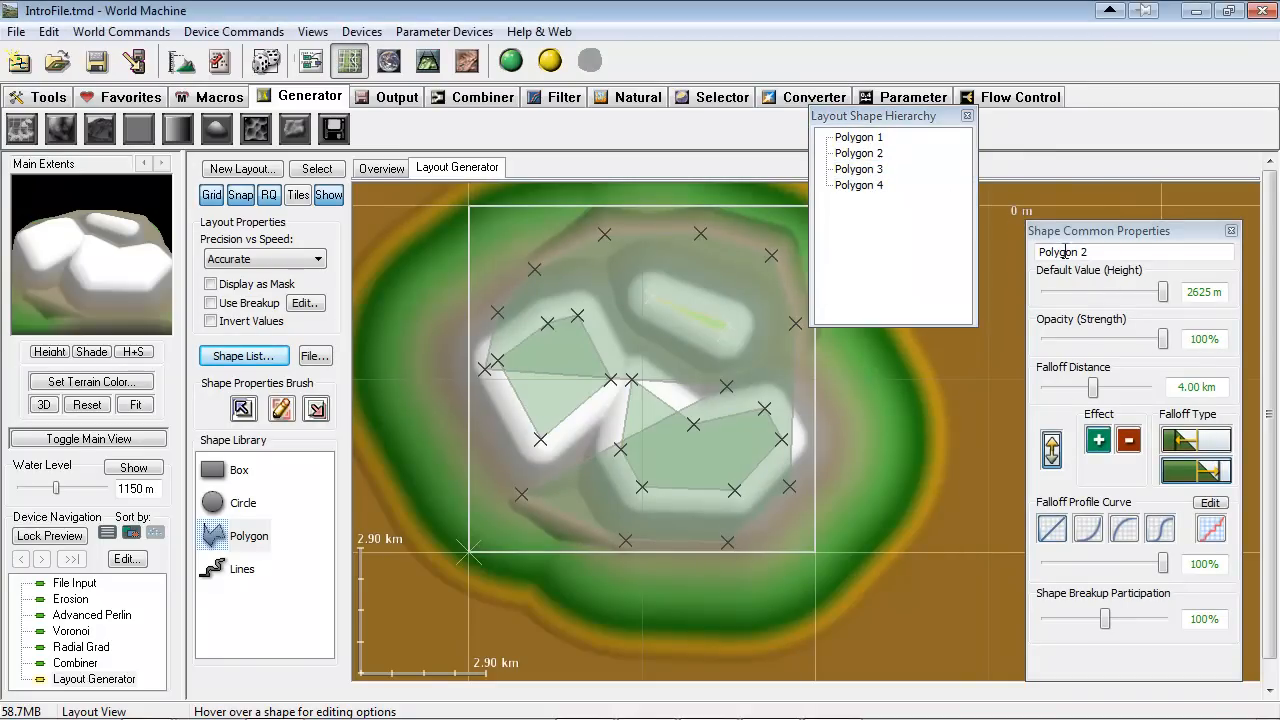
pyautogui.click(862, 169)
# Select Polygon 4 and set its height to 2100 m, opacity to 64% and falloff distance to 12.71 km
pyautogui.click(866, 185)
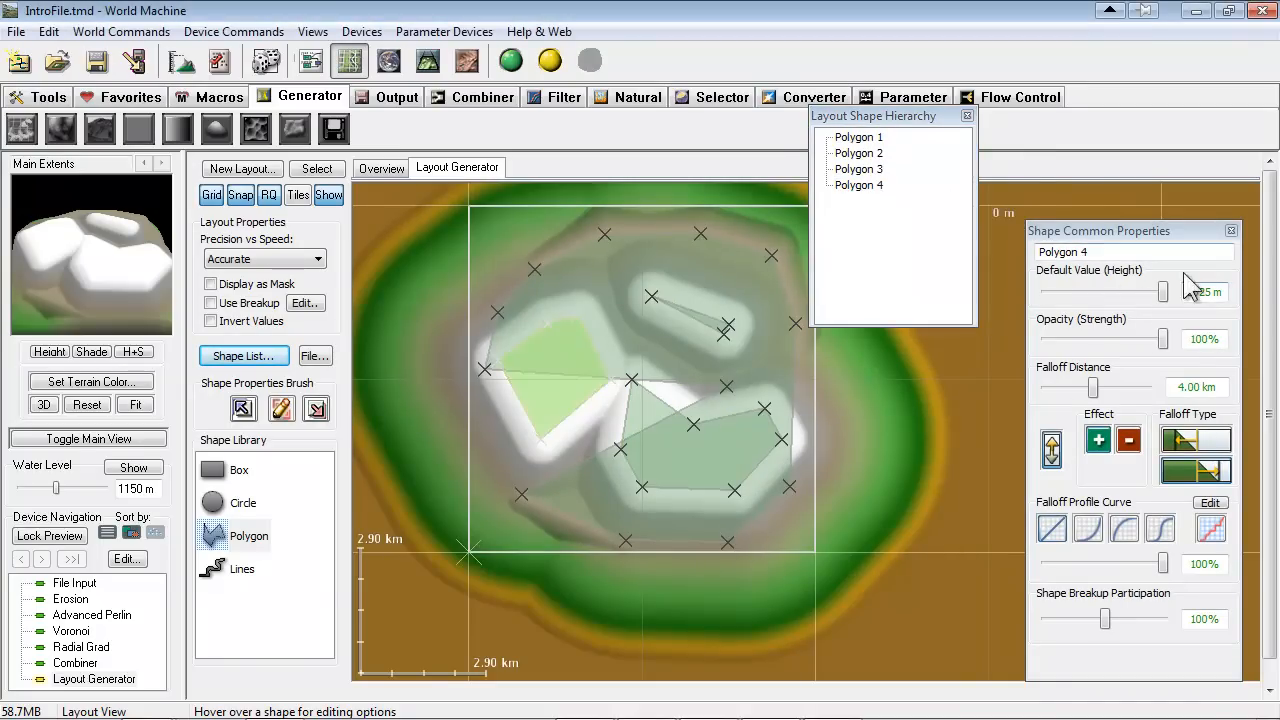
pyautogui.moveTo(900, 119); pyautogui.dragTo(938, 125)
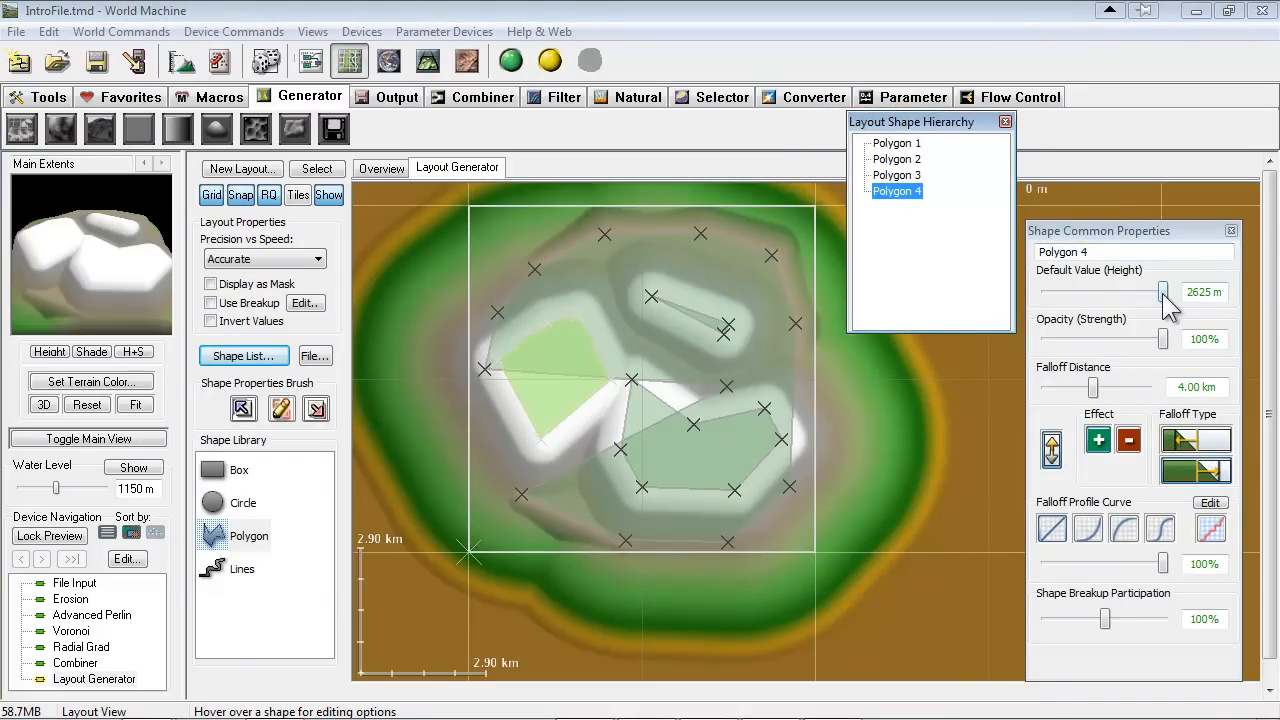
pyautogui.moveTo(1163, 293); pyautogui.dragTo(1138, 291)
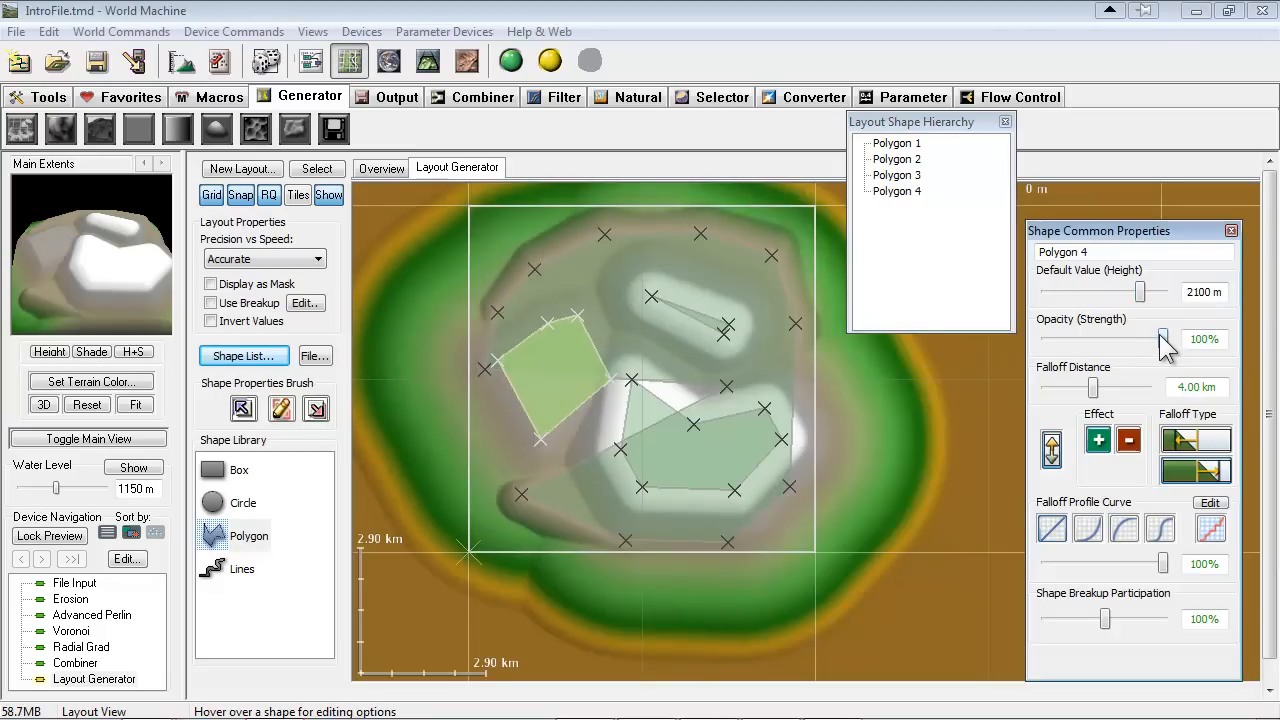
pyautogui.moveTo(1163, 339); pyautogui.dragTo(1121, 340)
pyautogui.moveTo(1100, 390); pyautogui.dragTo(1125, 387)
pyautogui.moveTo(1107, 624)
pyautogui.mouseDown()
pyautogui.moveTo(1123, 624)
pyautogui.moveTo(1107, 620)
pyautogui.mouseUp()
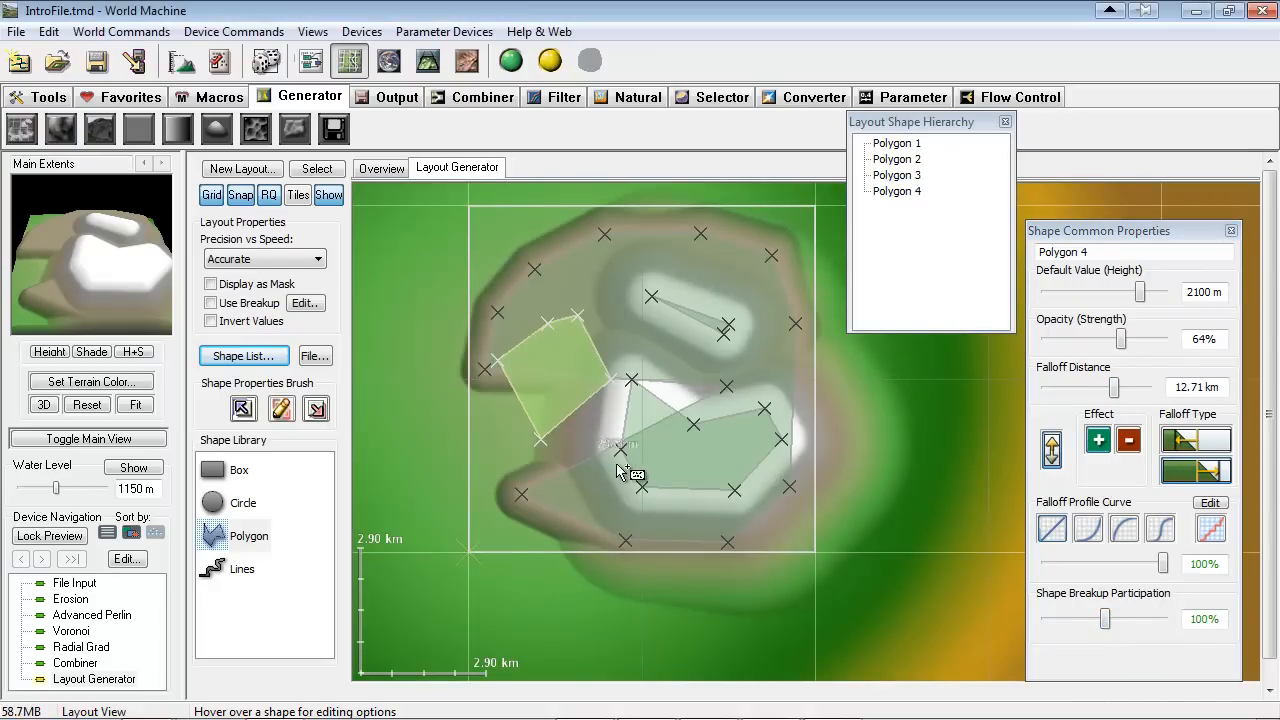
# Delete all polygons from the layout, including the stray one among them
pyautogui.click(897, 191)
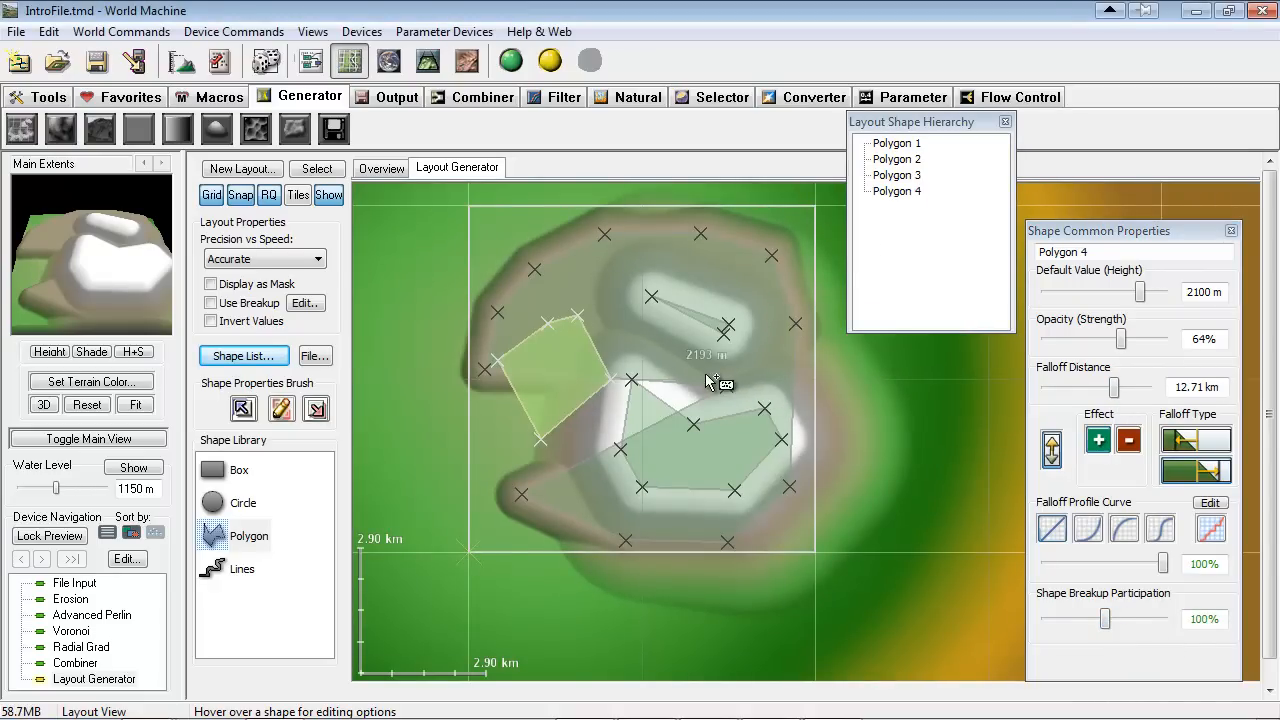
pyautogui.press('Delete')
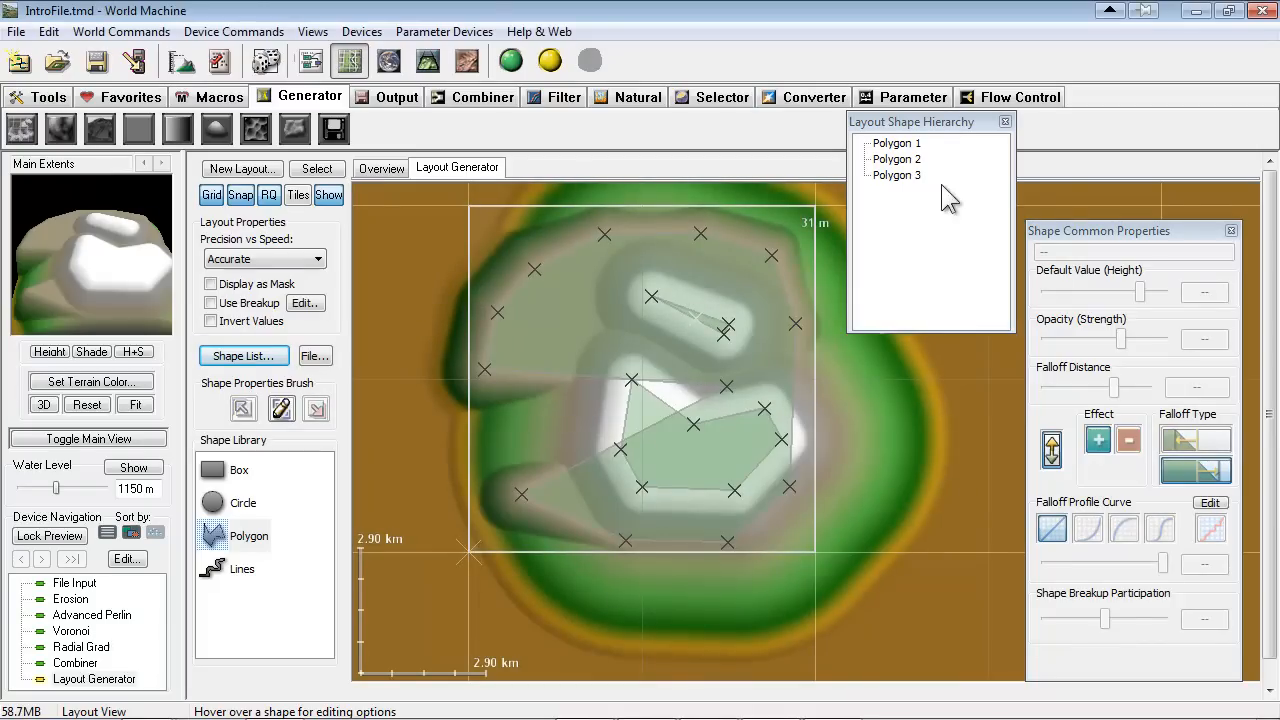
pyautogui.click(896, 175)
pyautogui.click(897, 159)
pyautogui.click(896, 143)
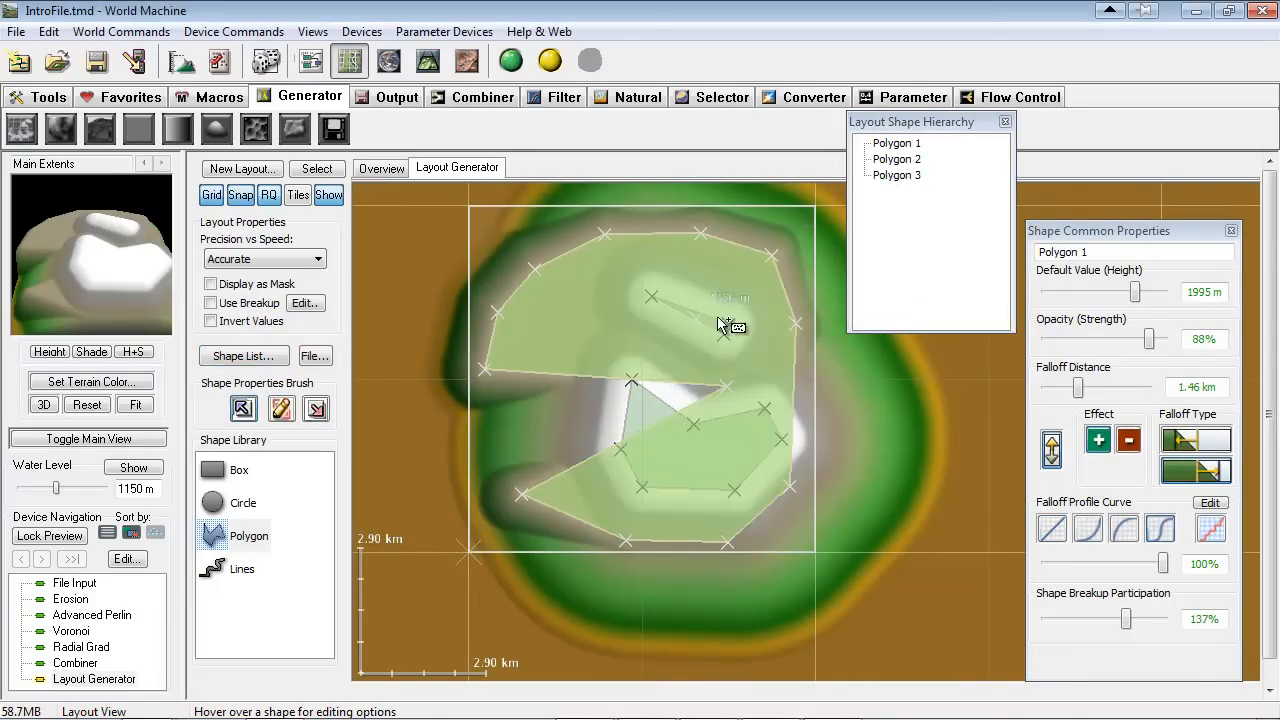
pyautogui.press('Delete')
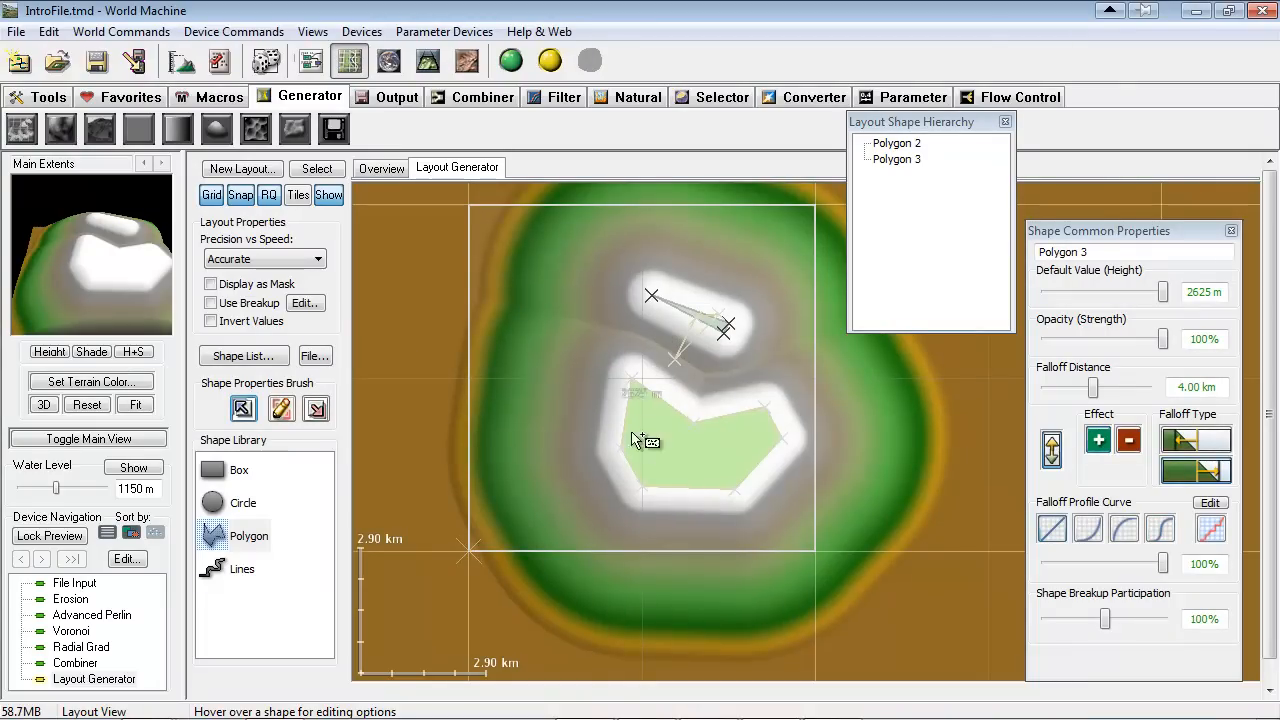
pyautogui.press('Delete')
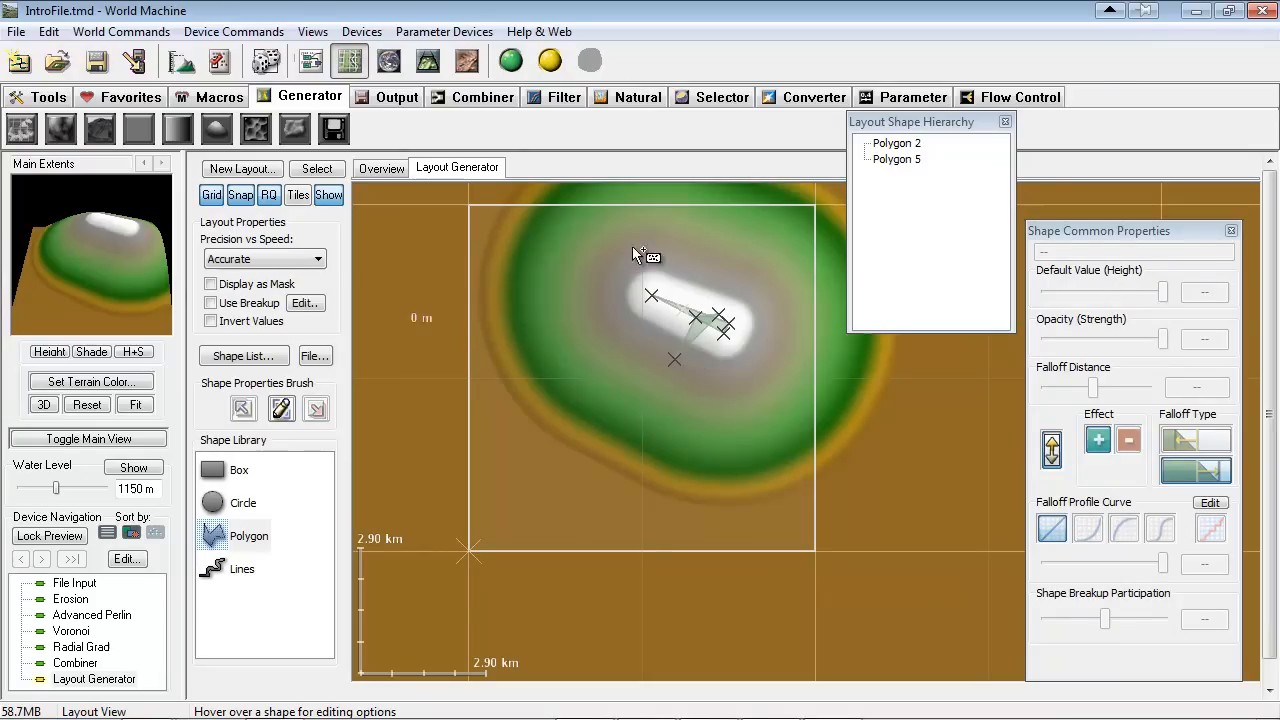
pyautogui.click(897, 160)
pyautogui.press('Delete')
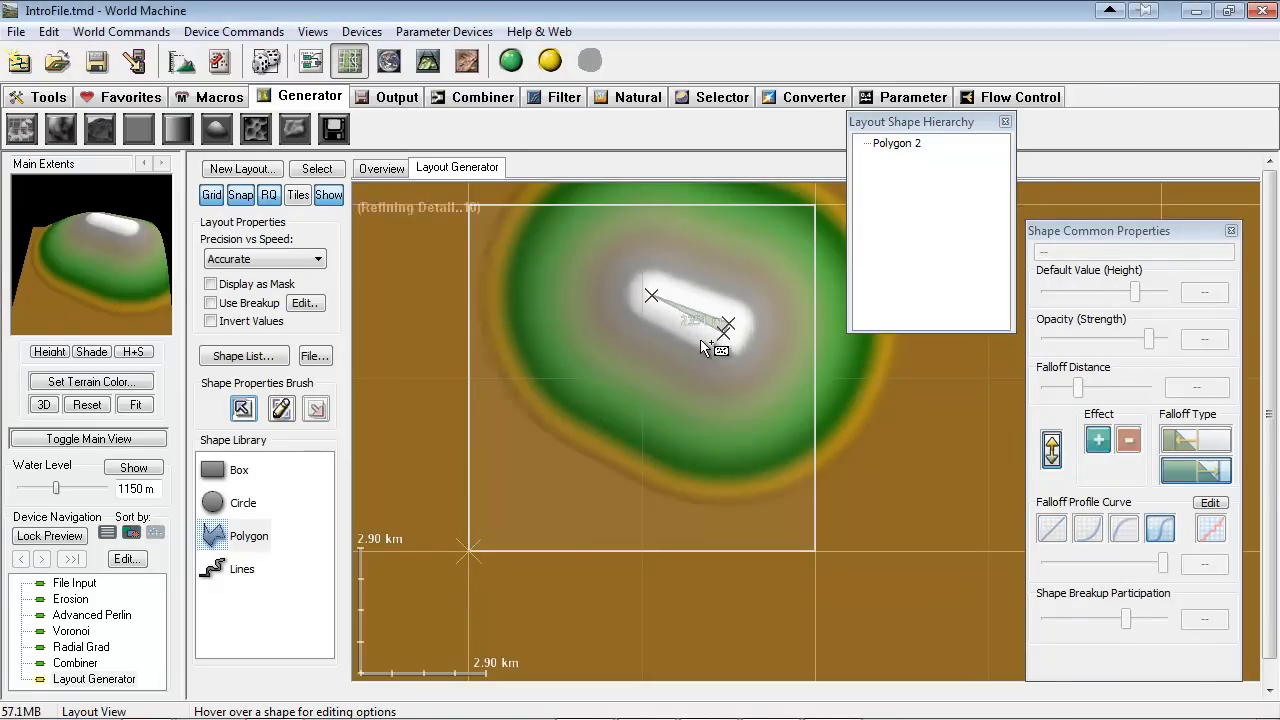
pyautogui.click(672, 318)
pyautogui.press('Delete')
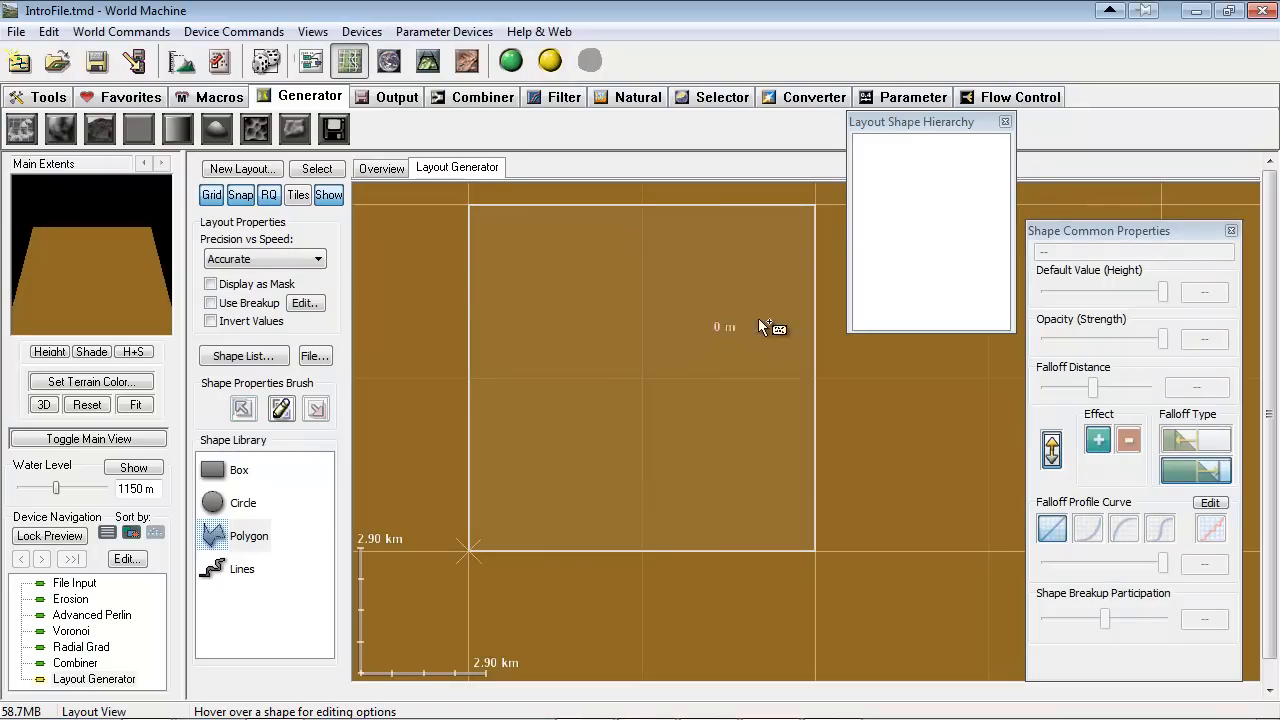
# Draw a zigzag Lines shape diagonally across the main extents, from the southwest corner to just beyond the northeast corner
pyautogui.moveTo(919, 126); pyautogui.dragTo(959, 137)
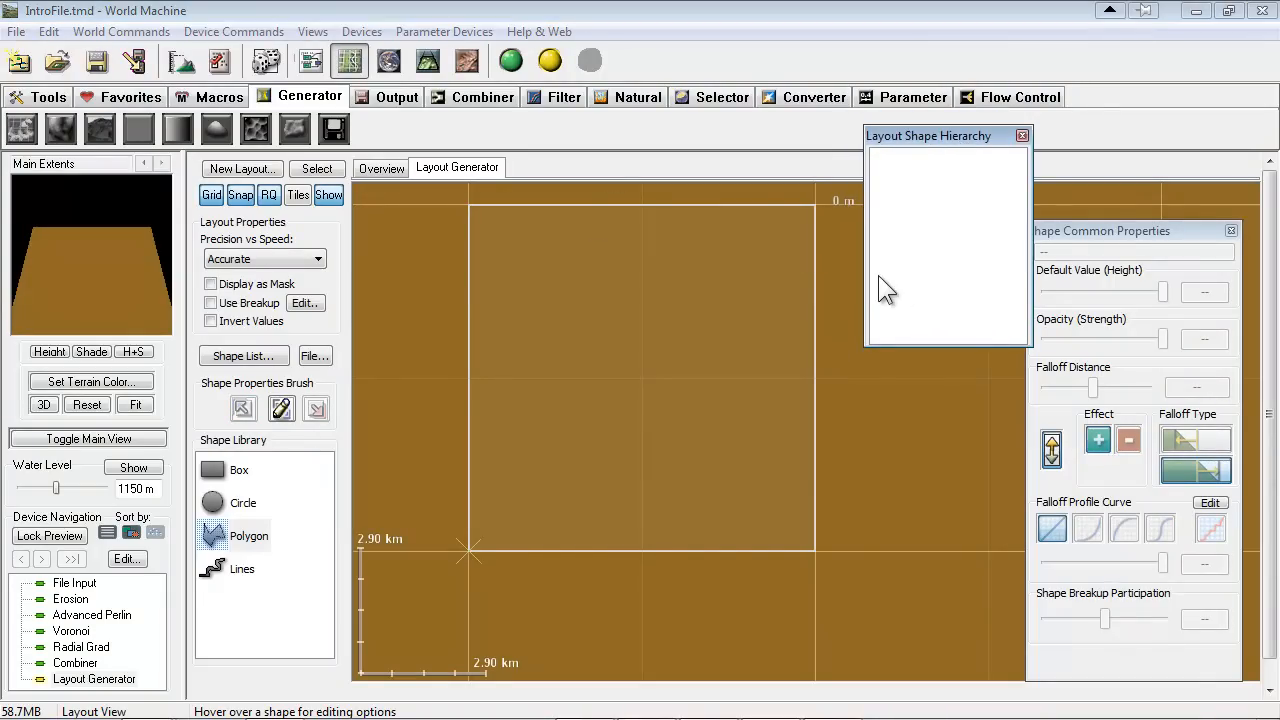
pyautogui.moveTo(224, 578); pyautogui.dragTo(484, 536)
pyautogui.moveTo(234, 590); pyautogui.dragTo(726, 598)
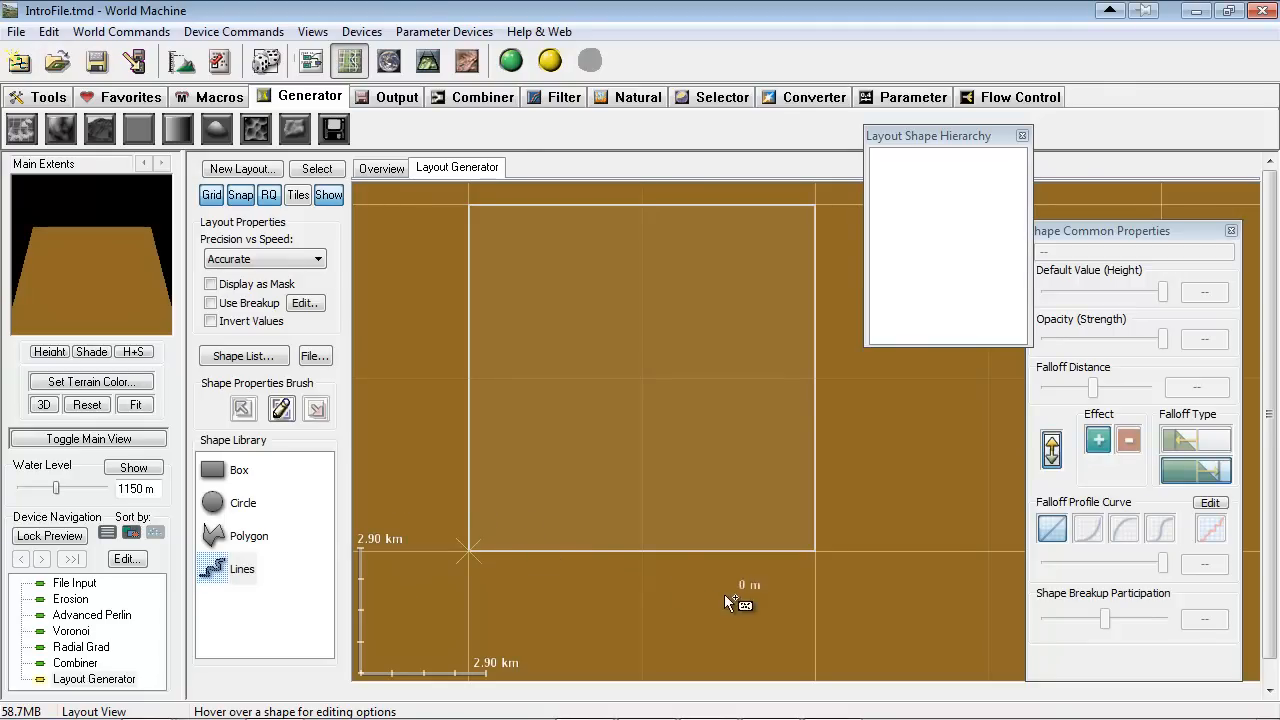
pyautogui.click(484, 535)
pyautogui.click(555, 531)
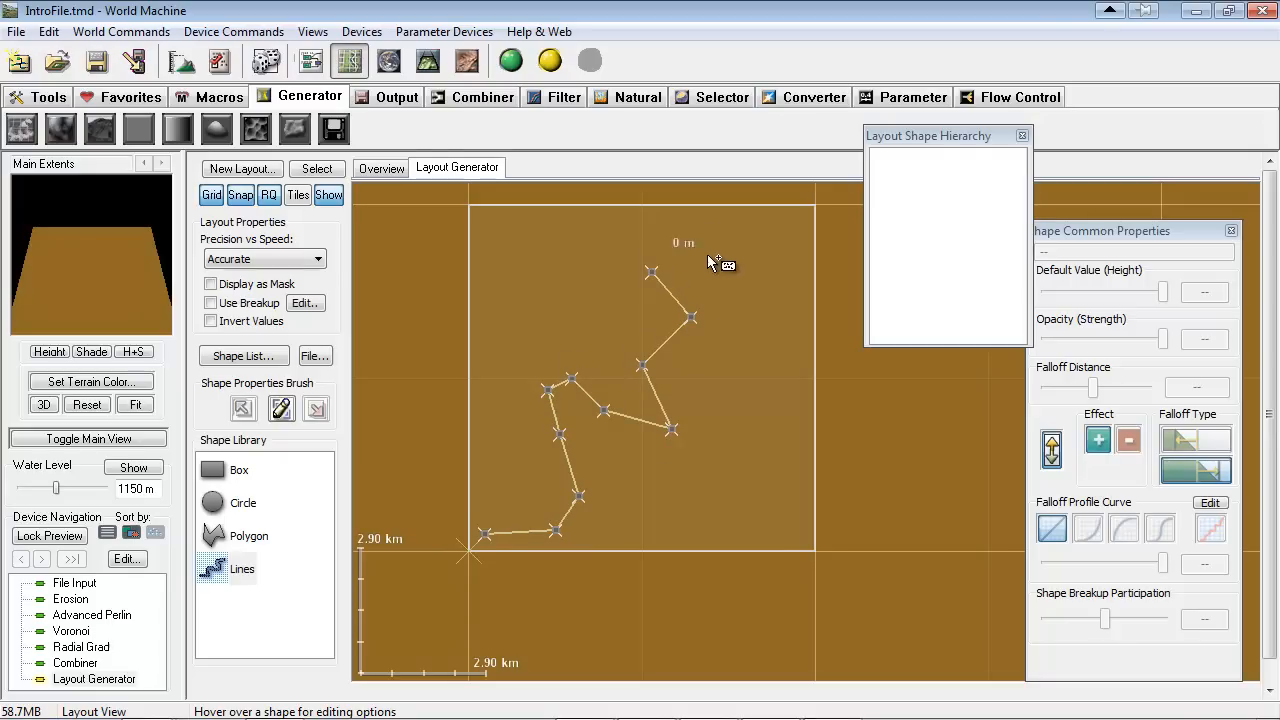
pyautogui.click(777, 214)
pyautogui.click(832, 205)
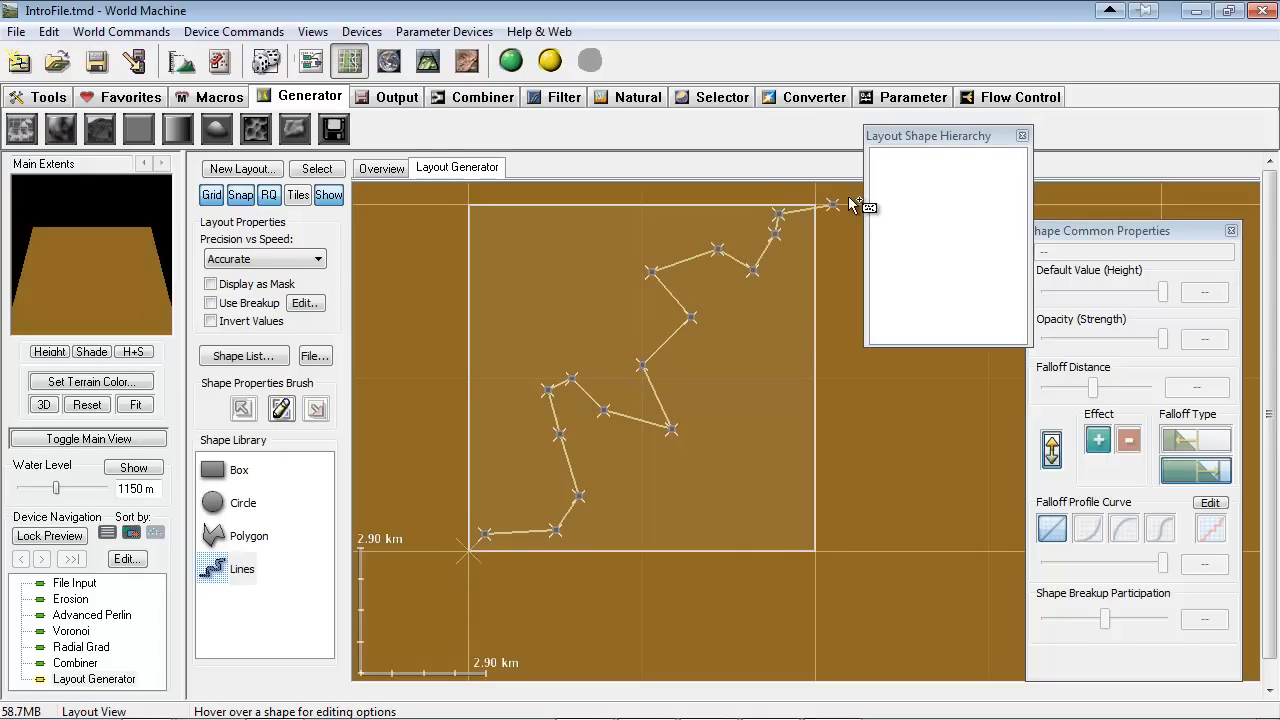
pyautogui.rightClick(809, 326)
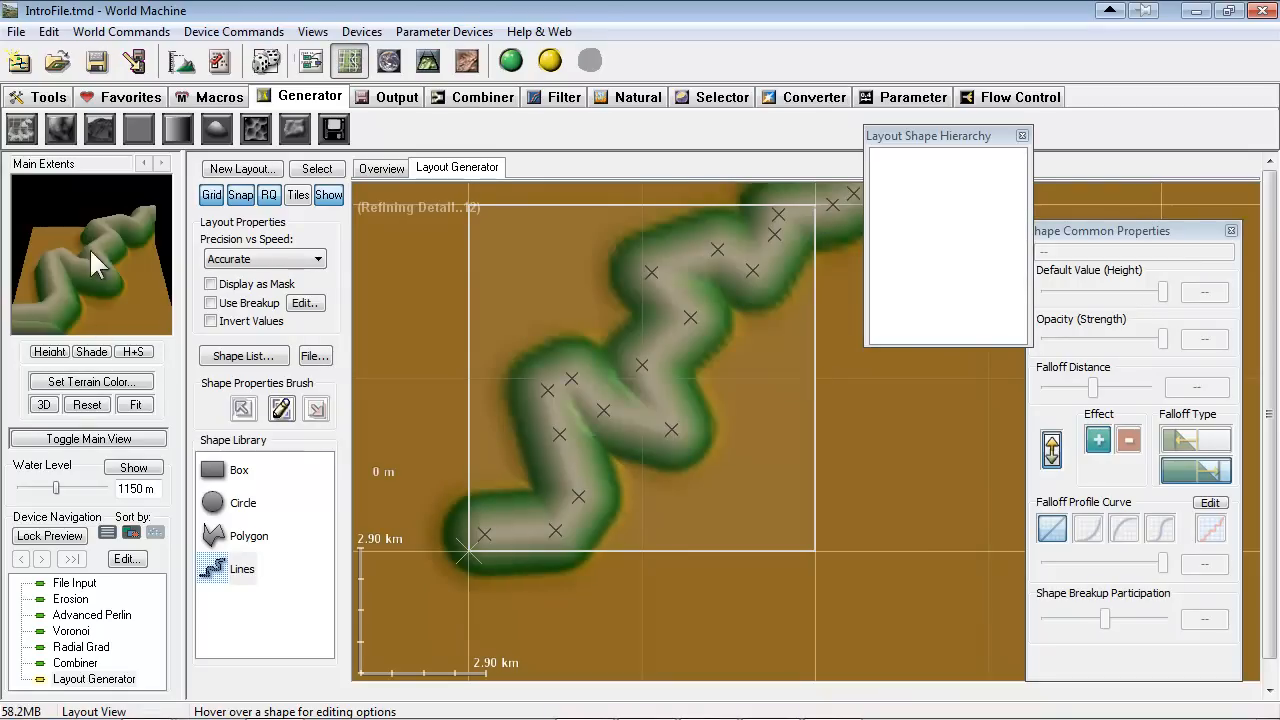
# Select the zigzag line and arrange the shape properties and shape list so that they do not overlap
pyautogui.moveTo(1126, 231); pyautogui.dragTo(1122, 189)
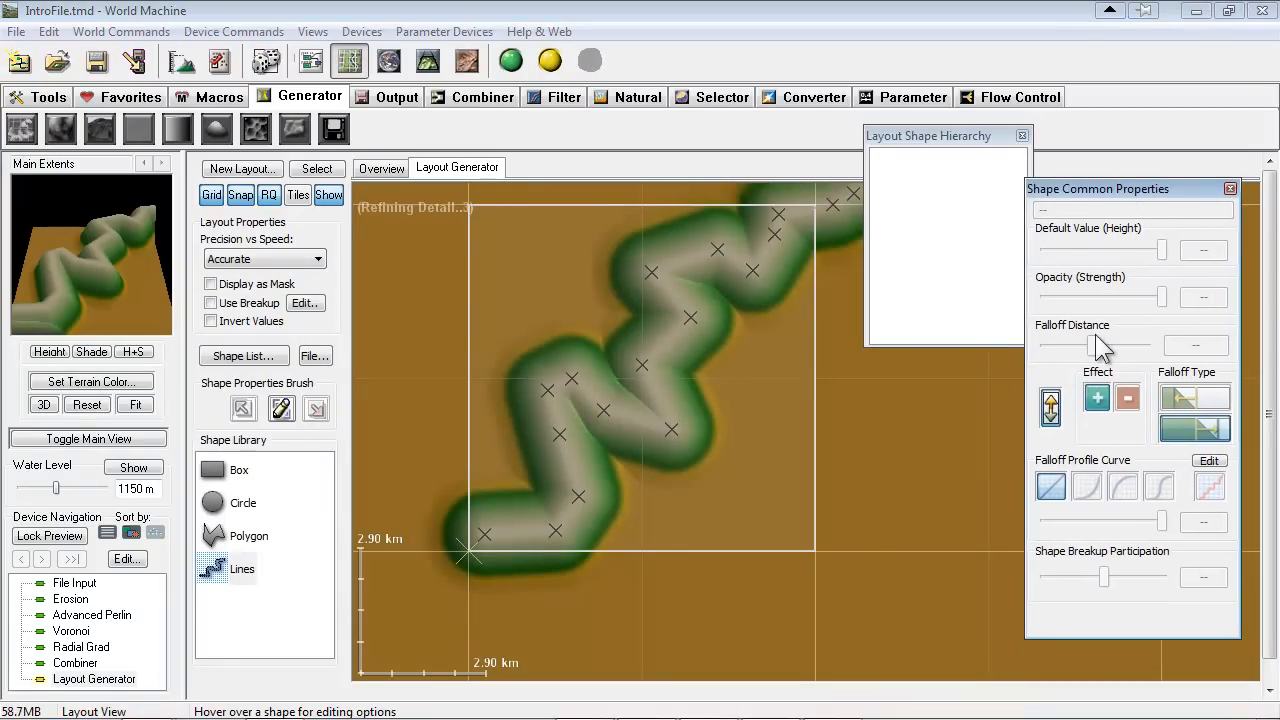
pyautogui.moveTo(1153, 241); pyautogui.dragTo(1119, 252)
pyautogui.moveTo(1061, 346)
pyautogui.mouseDown()
pyautogui.moveTo(1029, 346)
pyautogui.moveTo(1068, 352)
pyautogui.mouseUp()
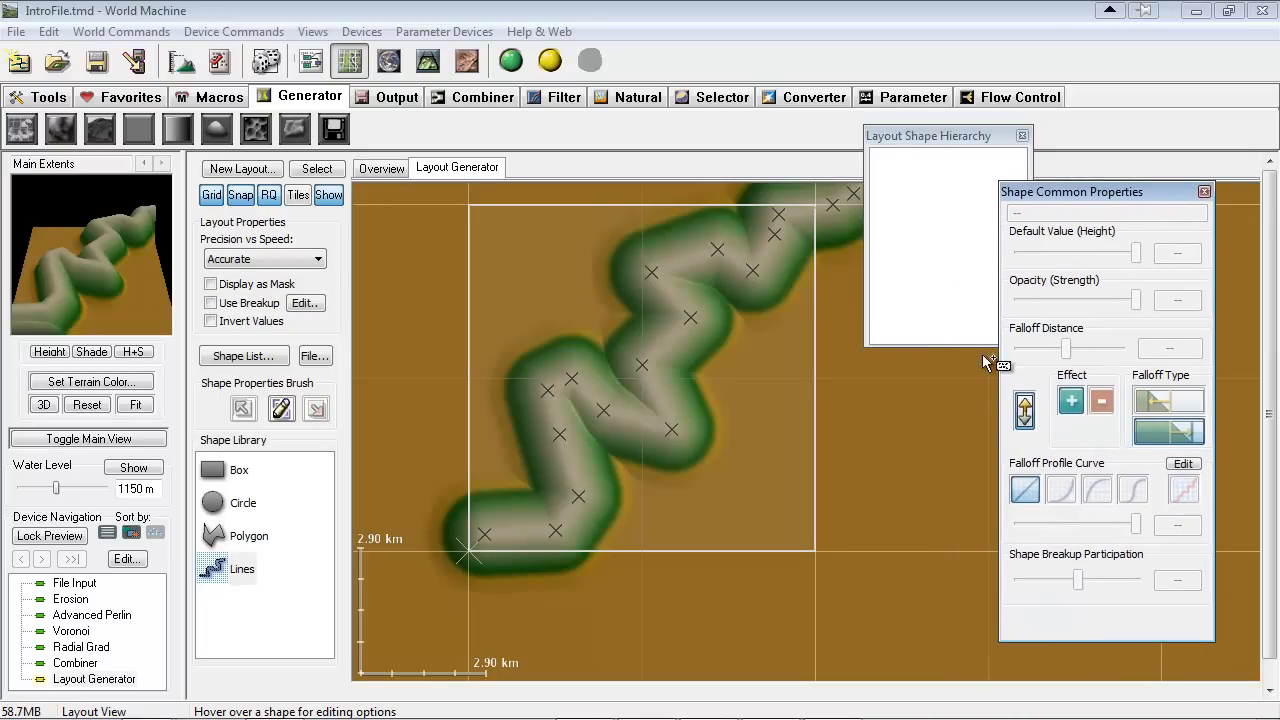
pyautogui.click(905, 134)
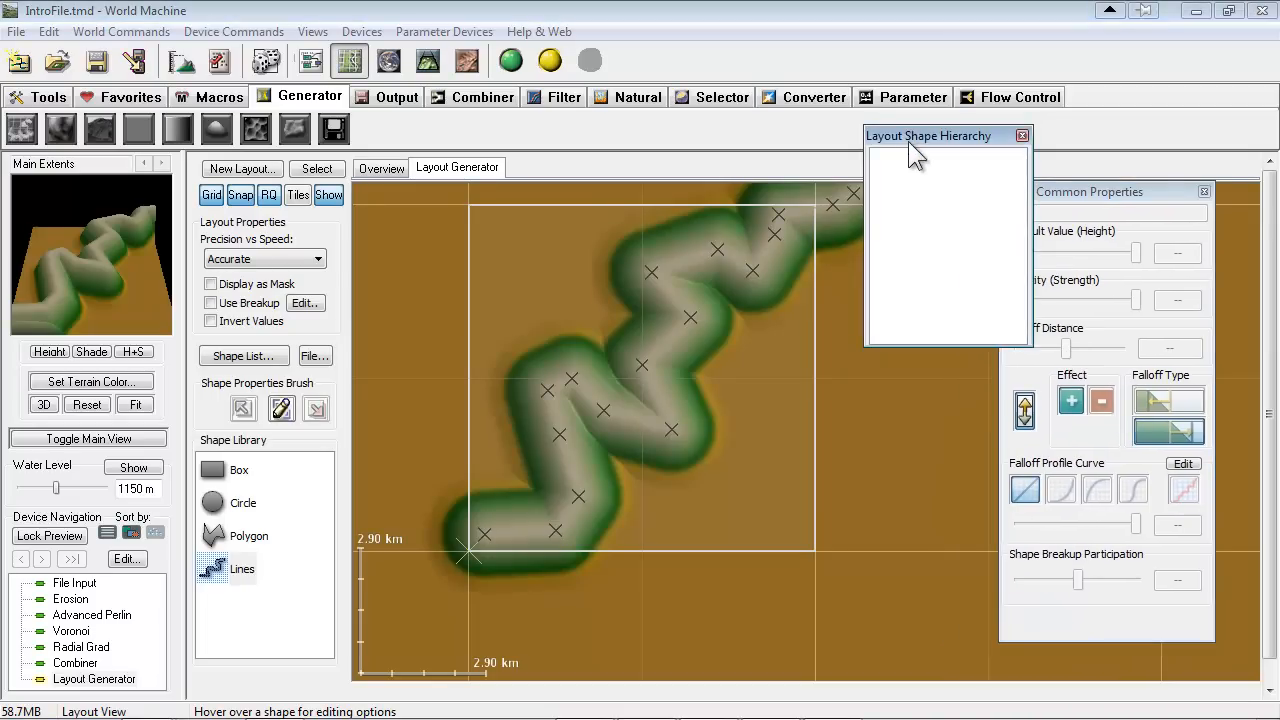
pyautogui.click(740, 263)
pyautogui.moveTo(971, 143); pyautogui.dragTo(932, 134)
pyautogui.moveTo(1068, 191); pyautogui.dragTo(1110, 184)
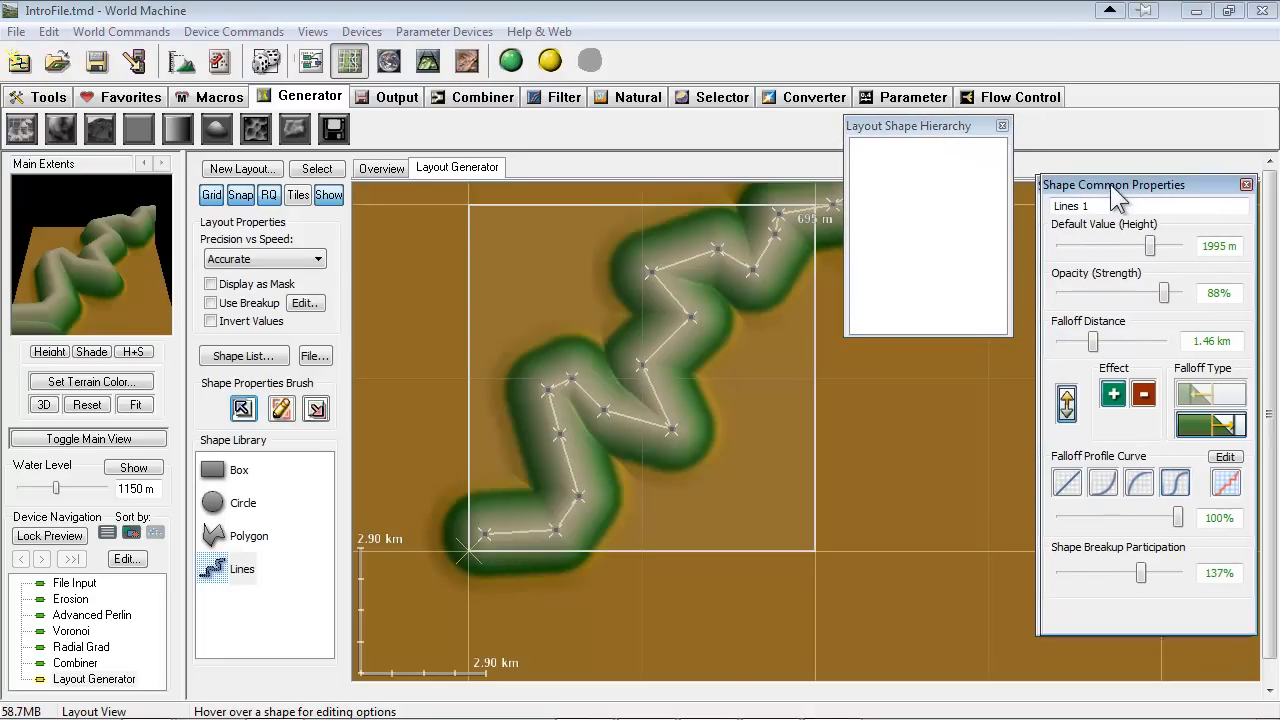
# Set the zigzag line's falloff distance to 4.71 km with the S-shaped falloff profile, and its height to 2362 m
pyautogui.moveTo(1089, 343)
pyautogui.mouseDown()
pyautogui.moveTo(1073, 343)
pyautogui.moveTo(1088, 341)
pyautogui.mouseUp()
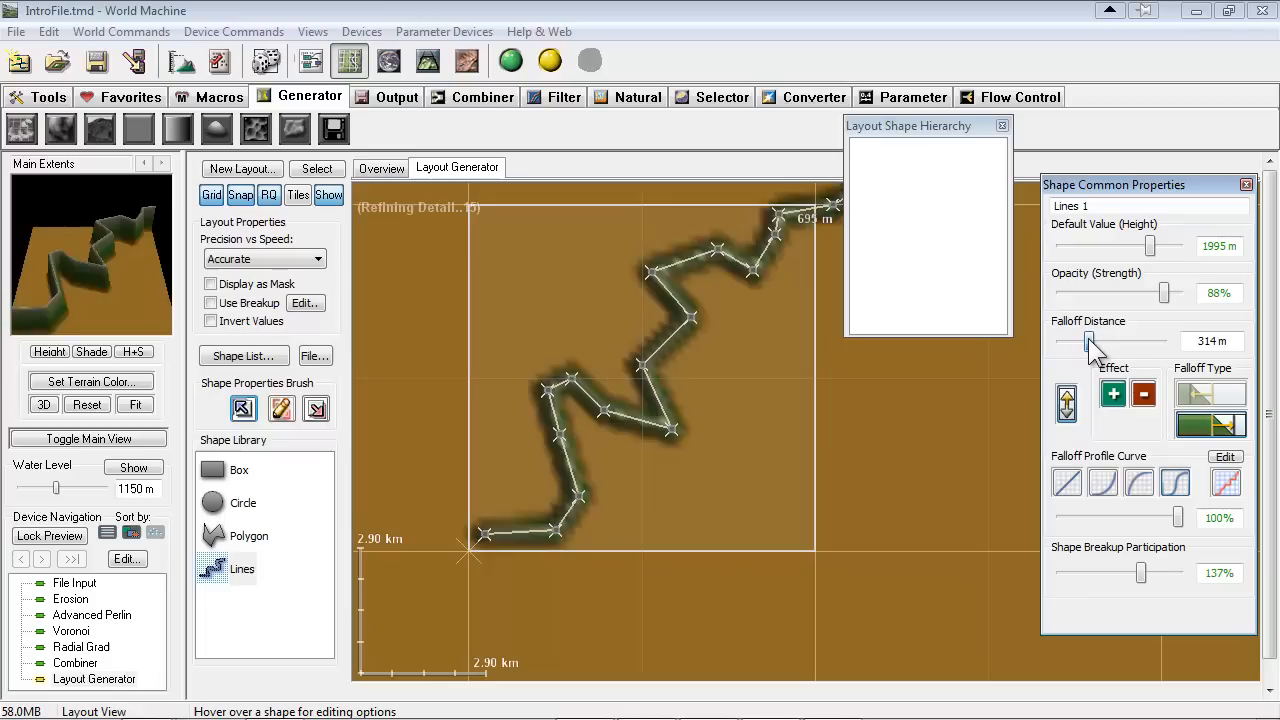
pyautogui.click(1177, 486)
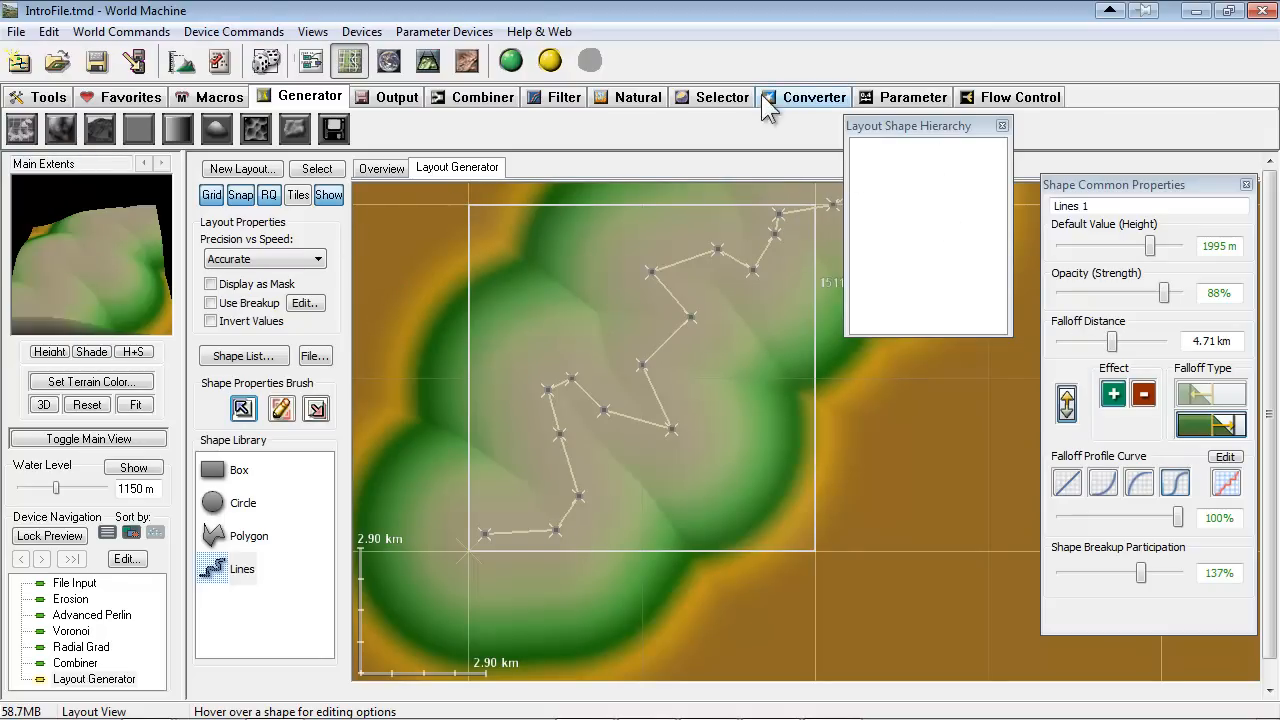
pyautogui.click(1159, 245)
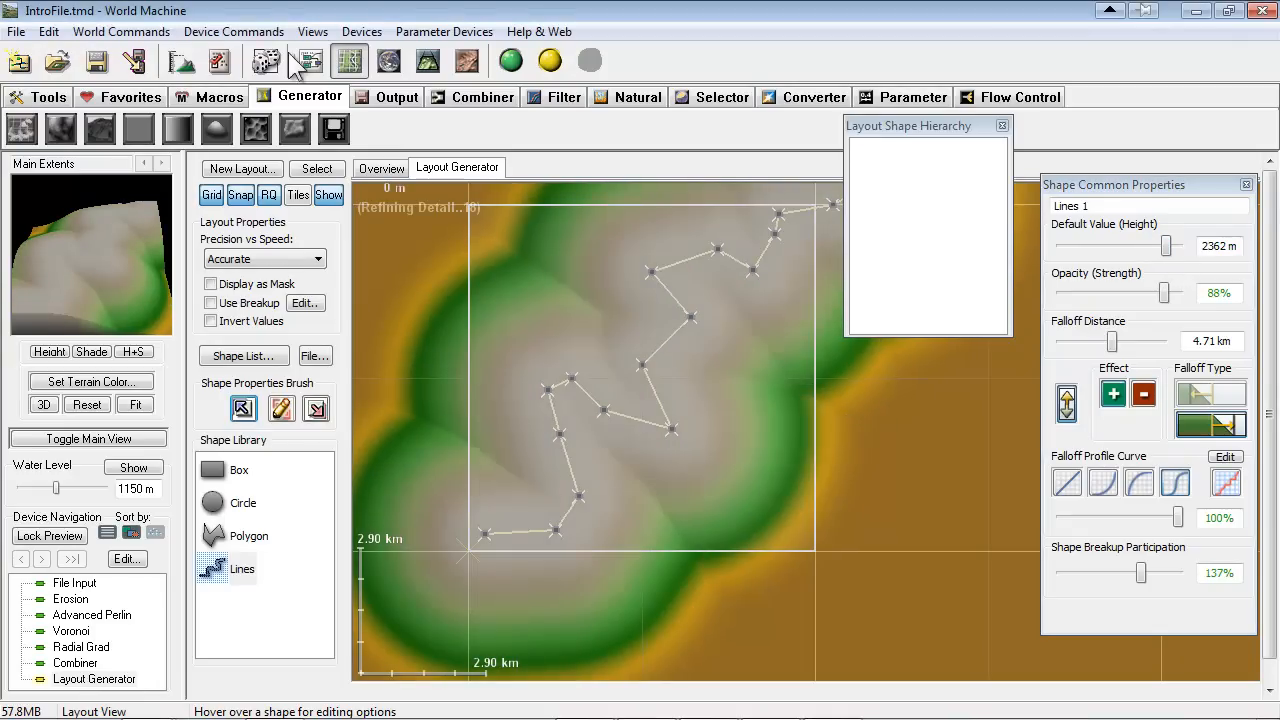
# View the line's terrain in 3D and connect the Layout Generator's heightfield output to the Erosion's primary input instead of the Combiner
pyautogui.click(426, 60)
pyautogui.moveTo(977, 369); pyautogui.dragTo(969, 426)
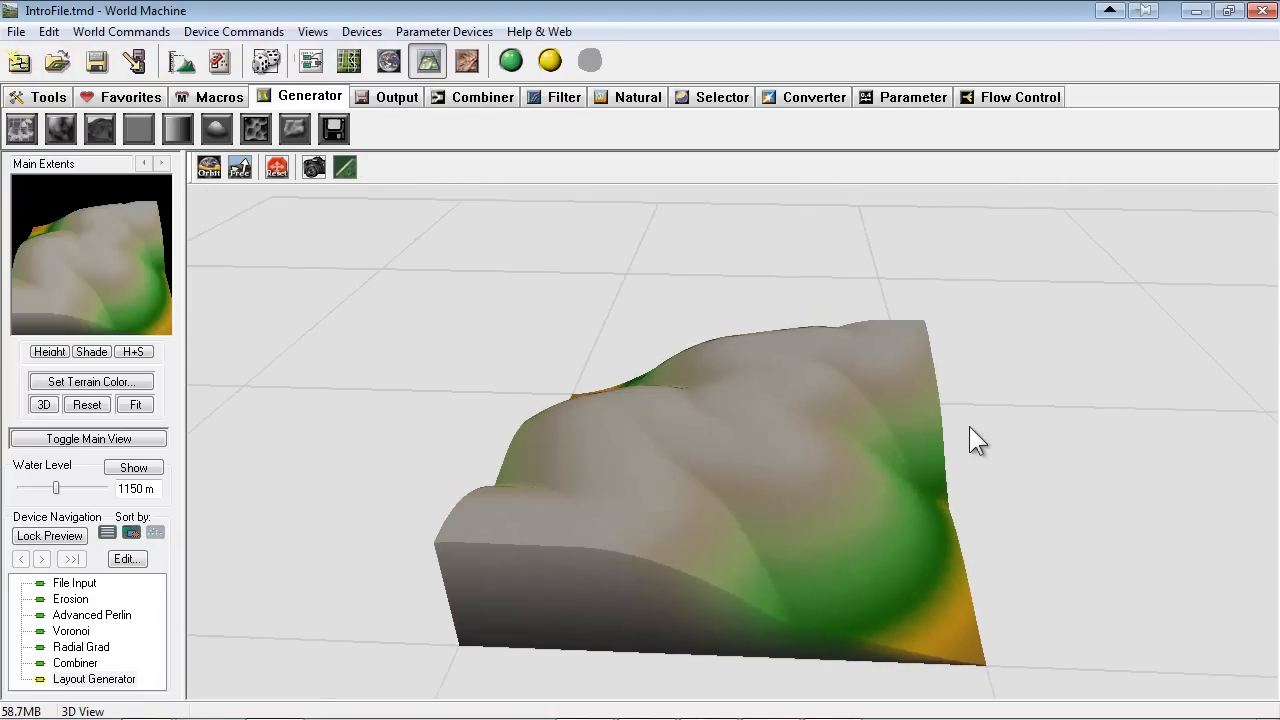
pyautogui.click(308, 60)
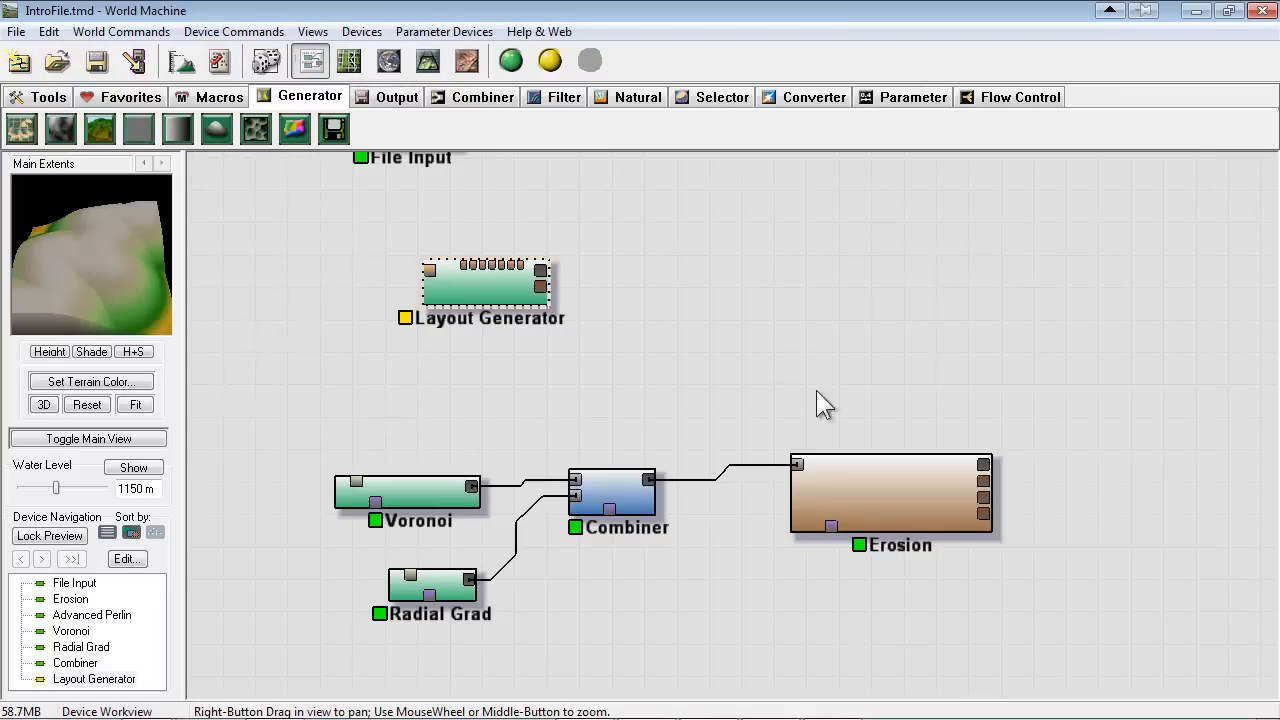
pyautogui.moveTo(543, 280); pyautogui.dragTo(797, 465)
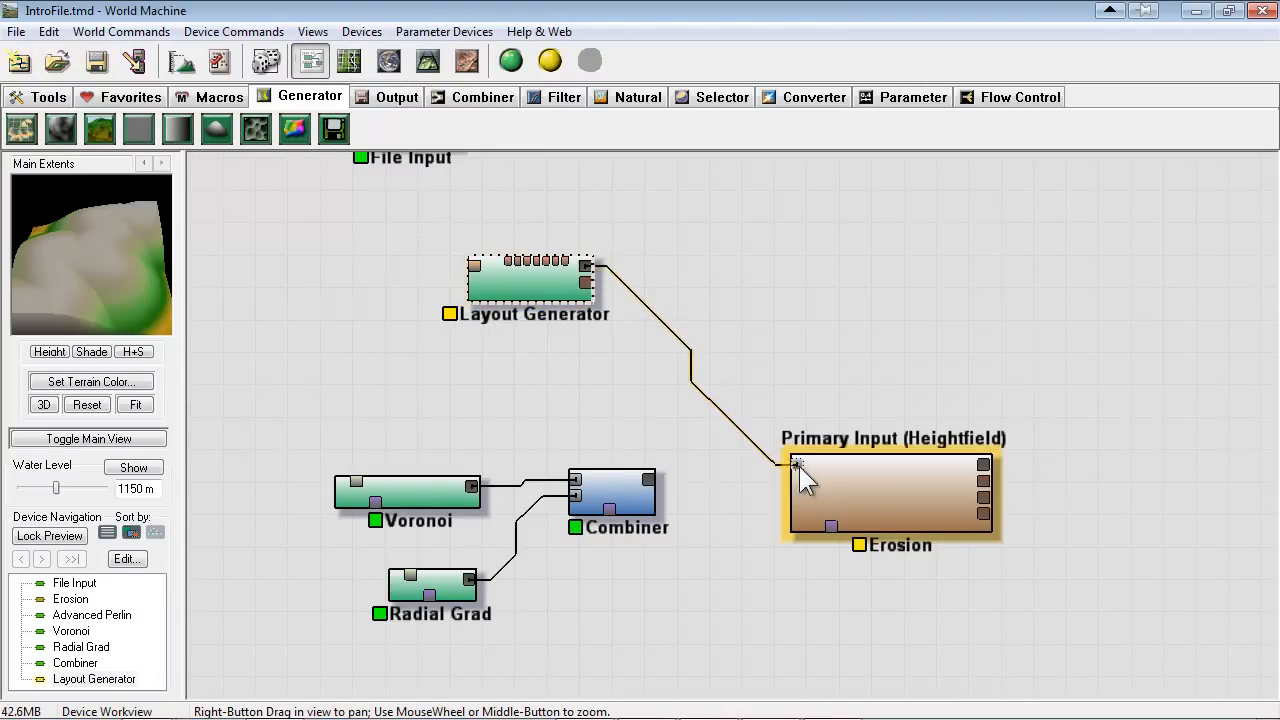
# Set the Erosion's base duration to 190, erosive power to 0.923 and channel depth to 0.107
pyautogui.click(852, 482)
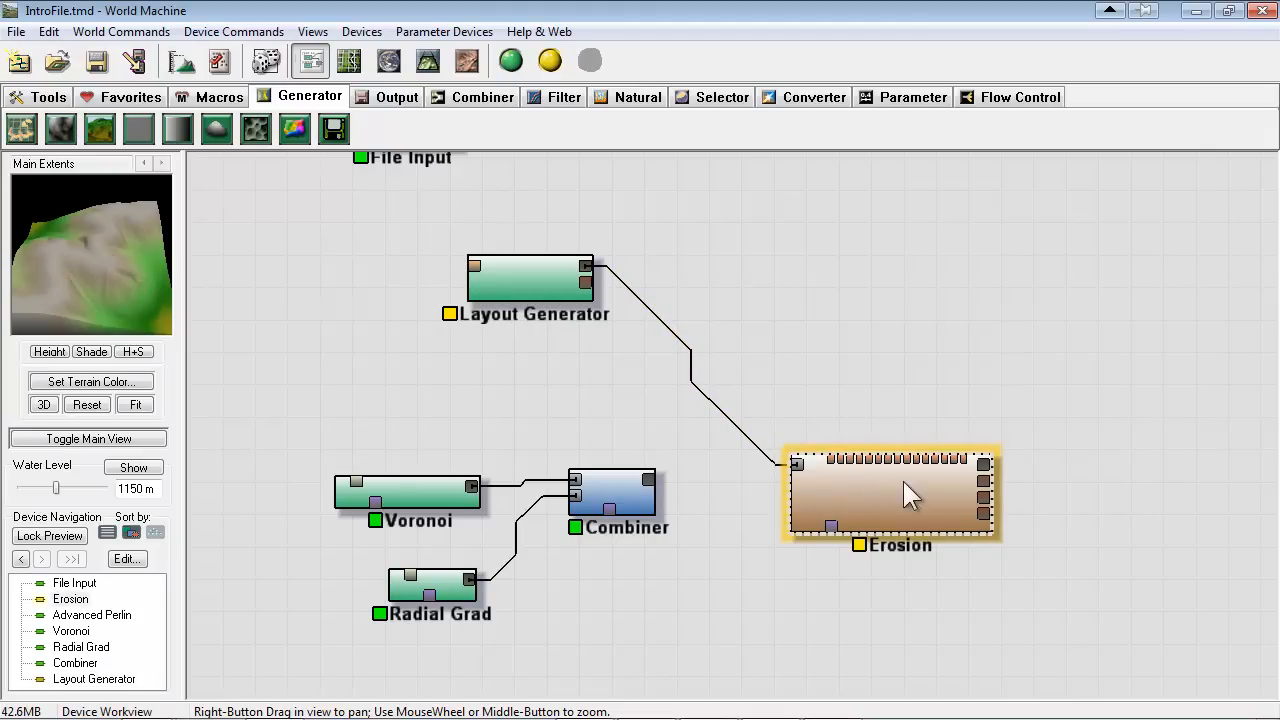
pyautogui.doubleClick(891, 500)
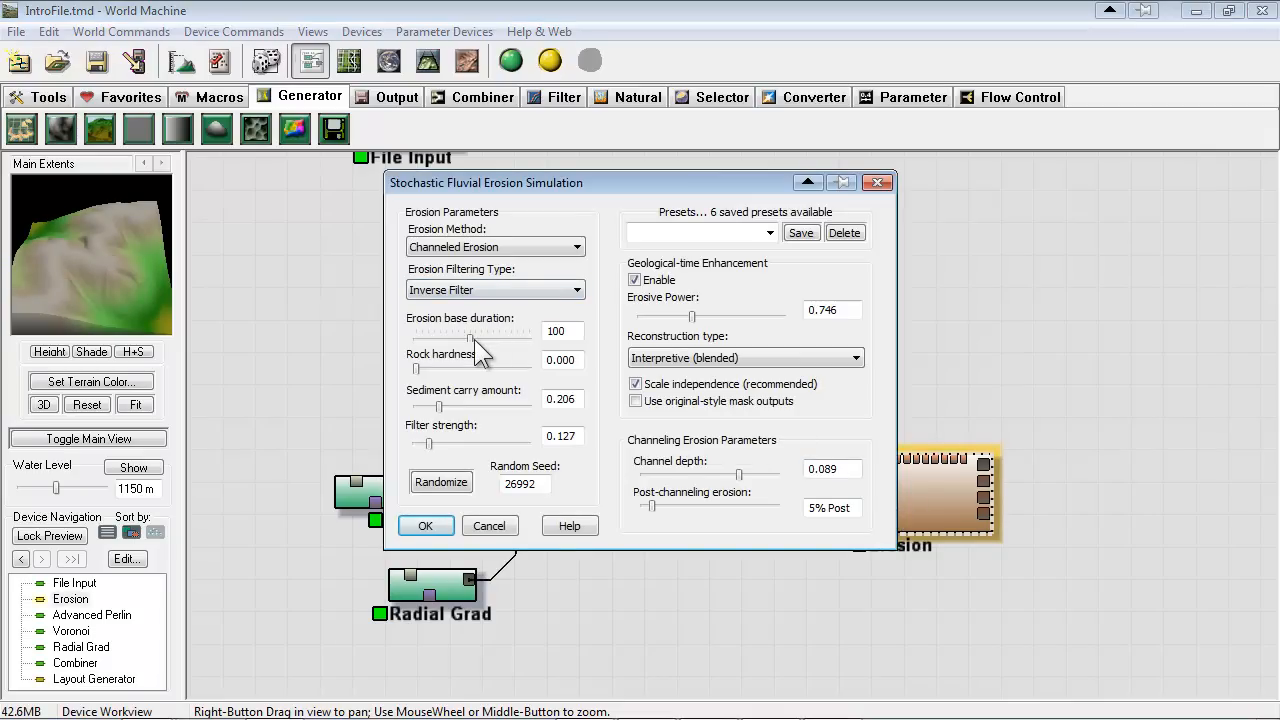
pyautogui.moveTo(469, 337); pyautogui.dragTo(553, 345)
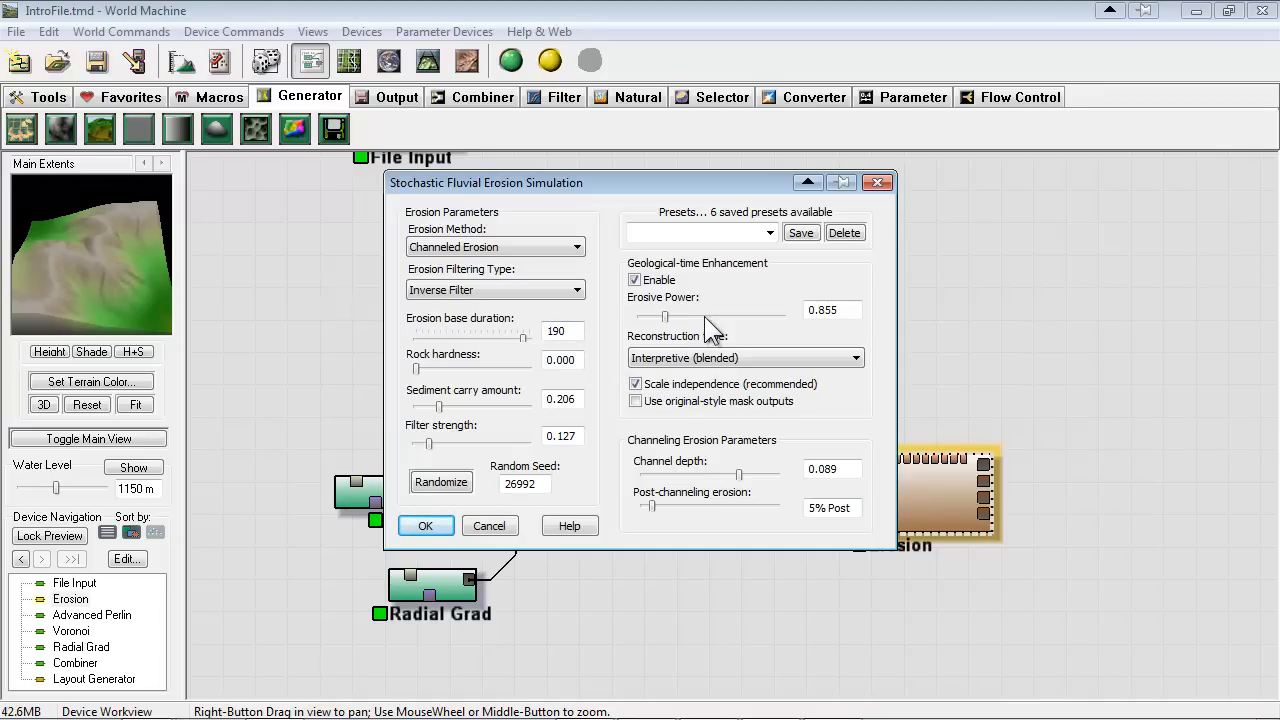
pyautogui.moveTo(752, 320); pyautogui.dragTo(753, 318)
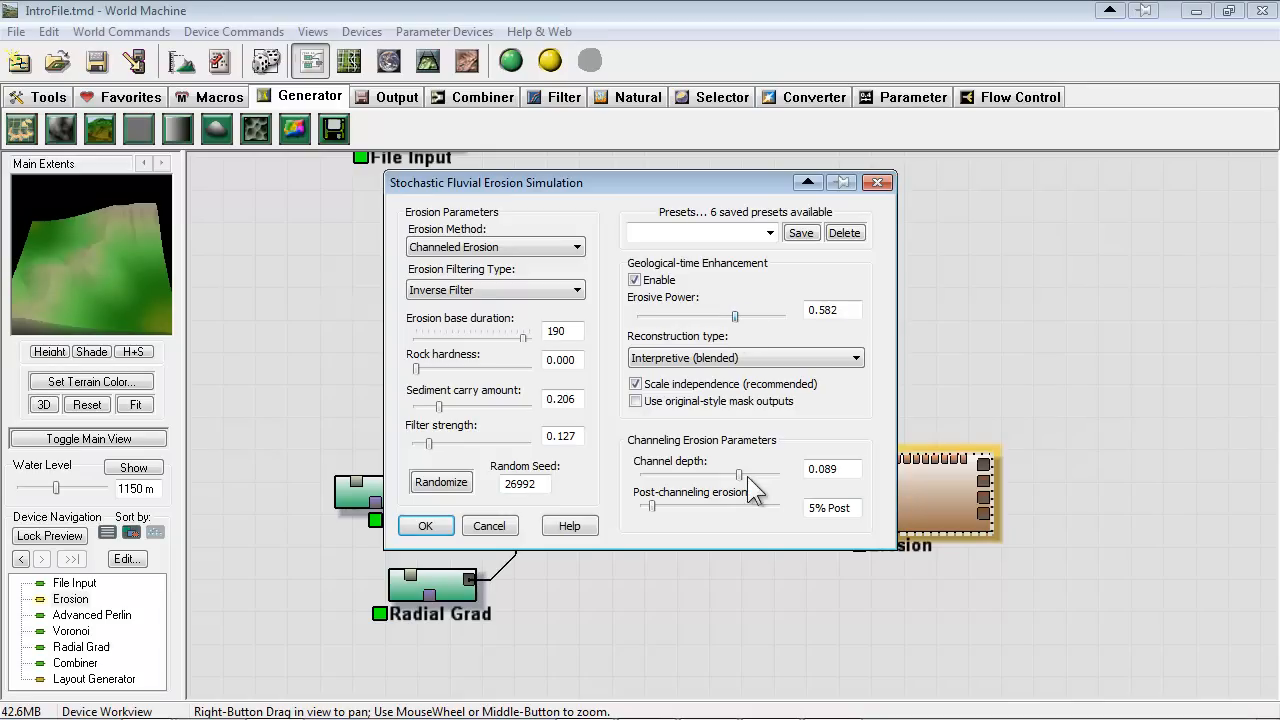
pyautogui.moveTo(740, 475); pyautogui.dragTo(758, 475)
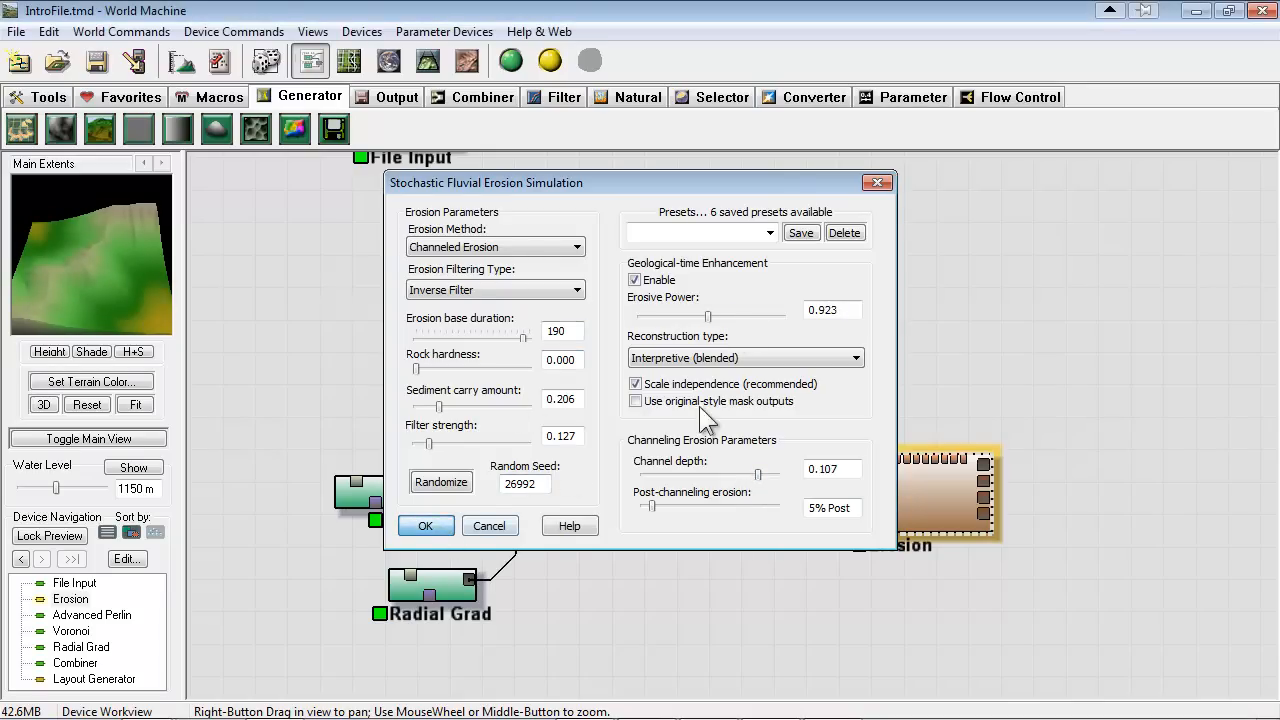
pyautogui.click(430, 526)
# Build the terrain with the Erosion device selected and examine the eroded ridge in 3D from several sides
pyautogui.click(545, 305)
pyautogui.click(851, 470)
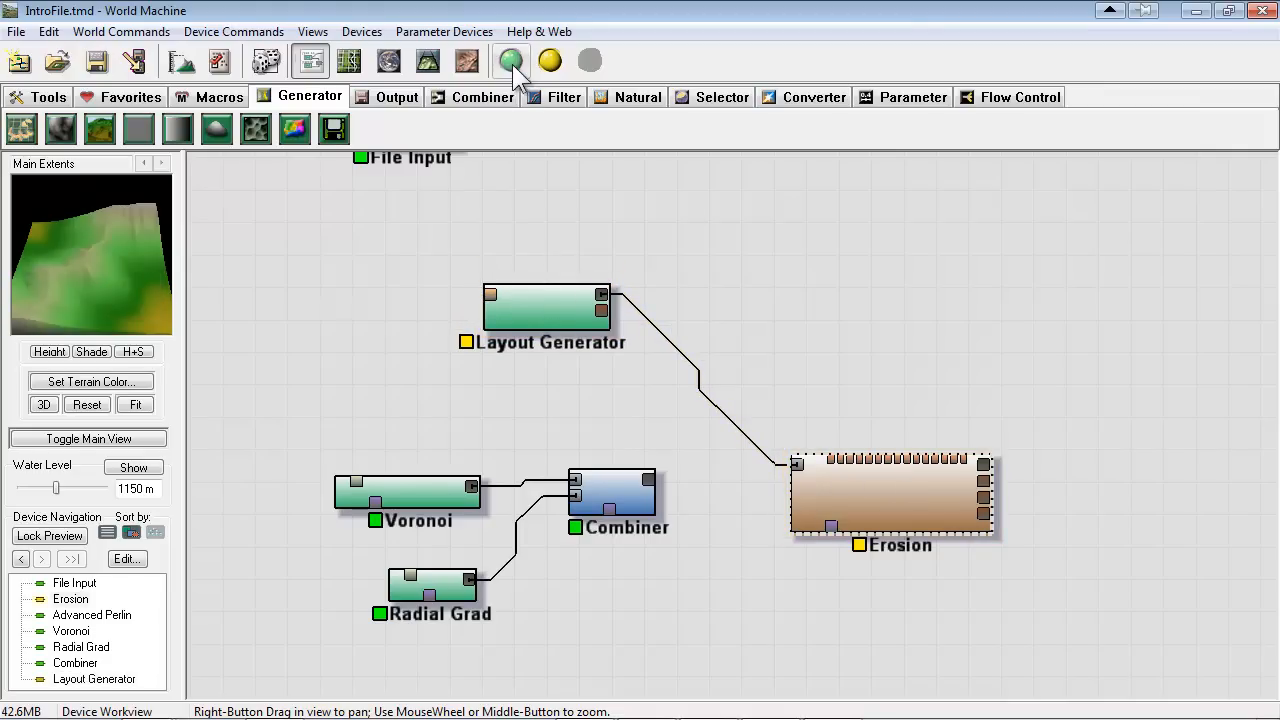
pyautogui.click(428, 62)
pyautogui.click(510, 61)
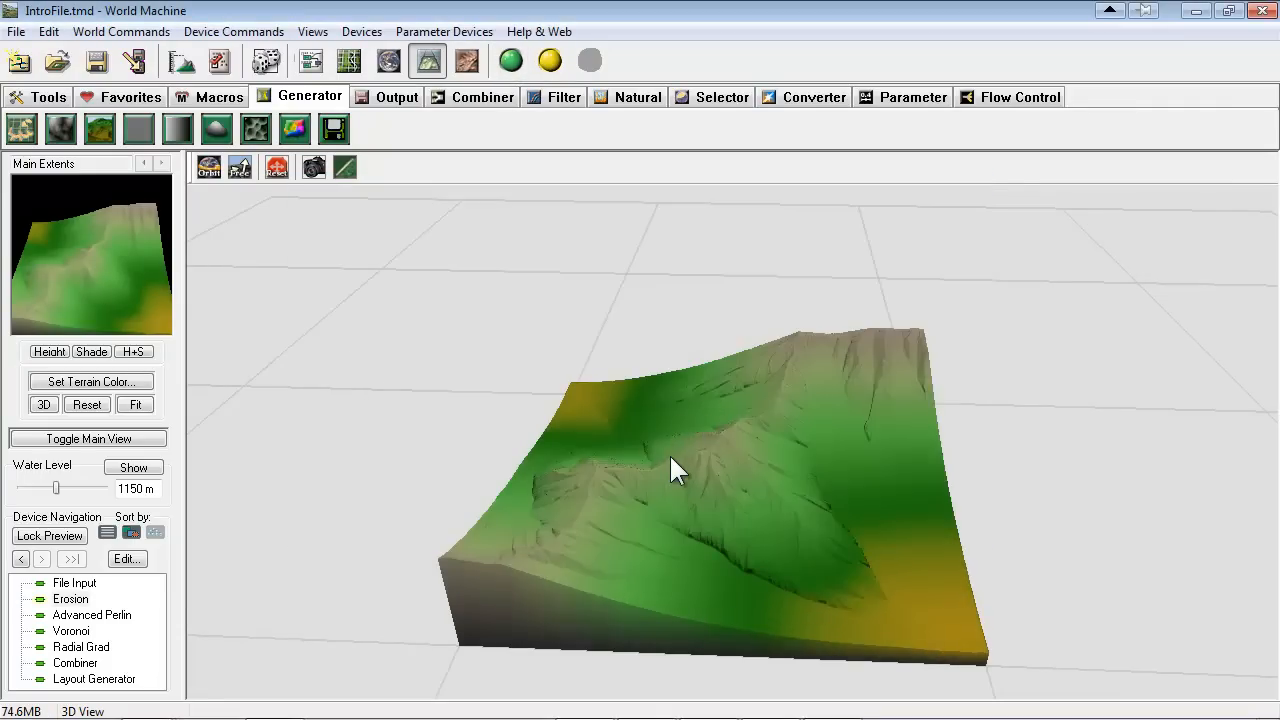
pyautogui.scroll(-2, 671, 452)
pyautogui.moveTo(733, 393); pyautogui.dragTo(606, 296)
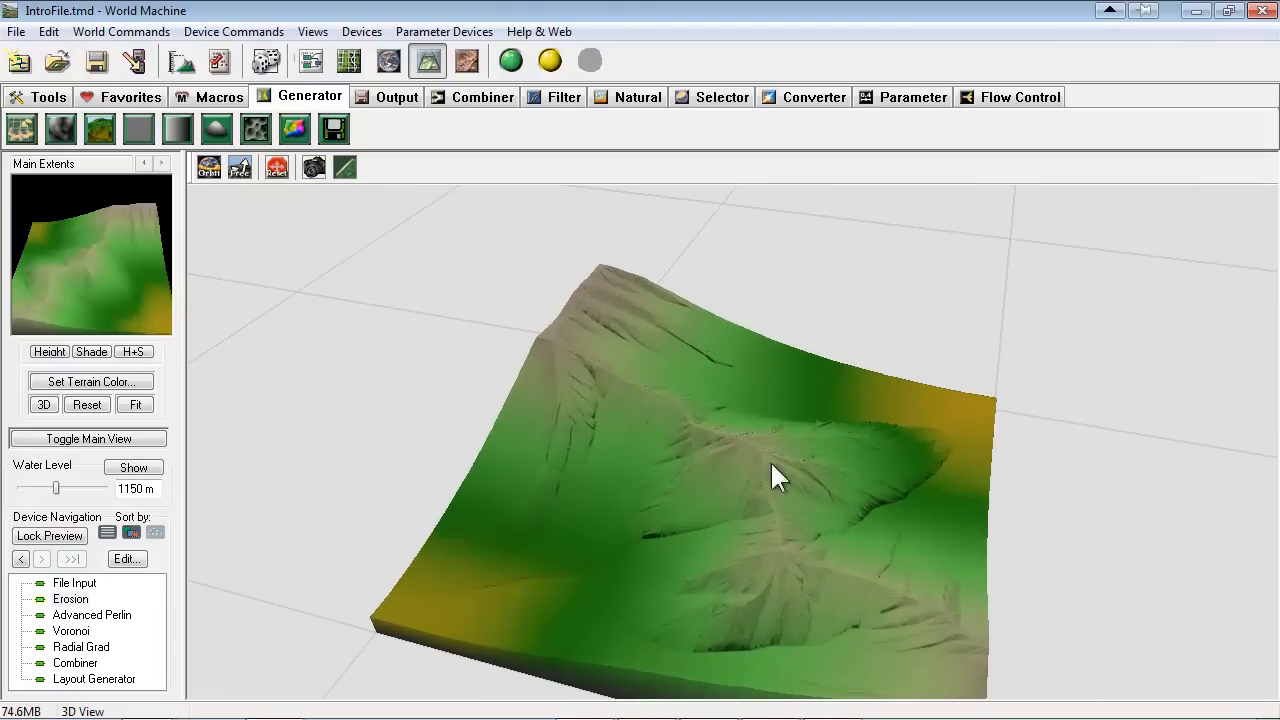
pyautogui.moveTo(856, 598); pyautogui.dragTo(806, 551)
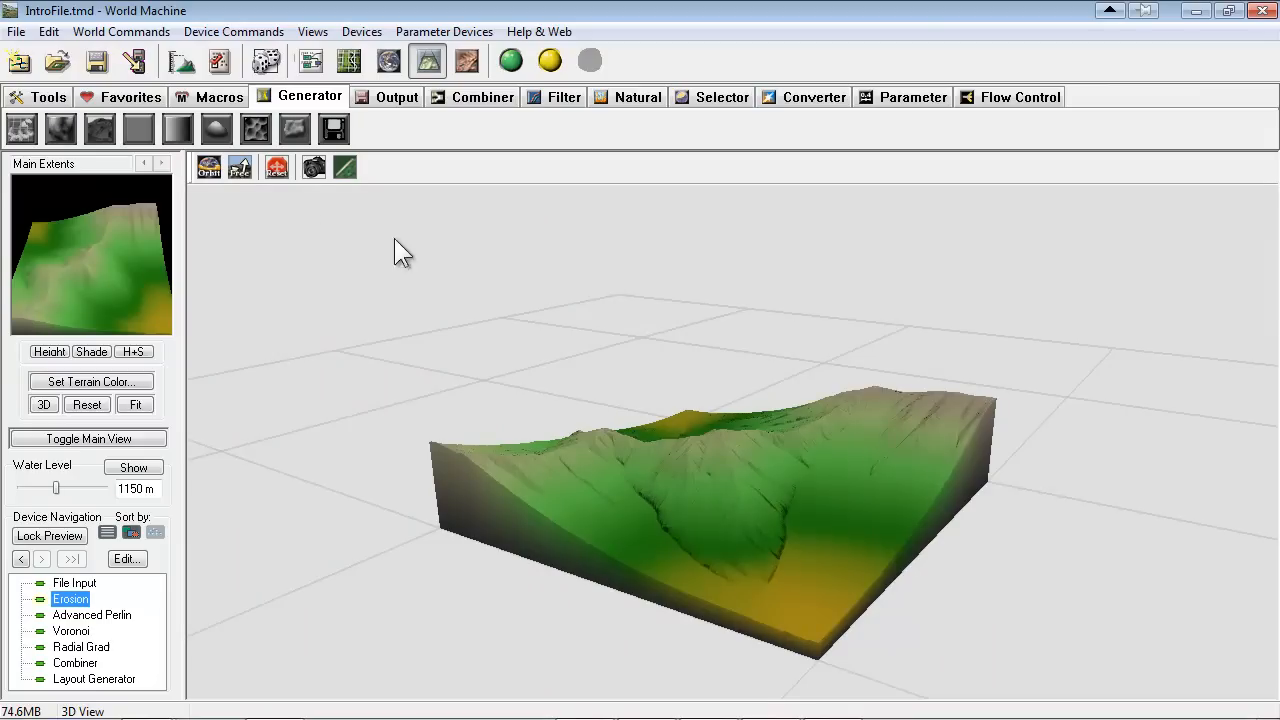
# Return to the device network and bring all devices, including File Input and Advanced Perlin, into view
pyautogui.click(311, 61)
pyautogui.moveTo(376, 430); pyautogui.dragTo(415, 495, button='right')
pyautogui.scroll(-3, 417, 409)
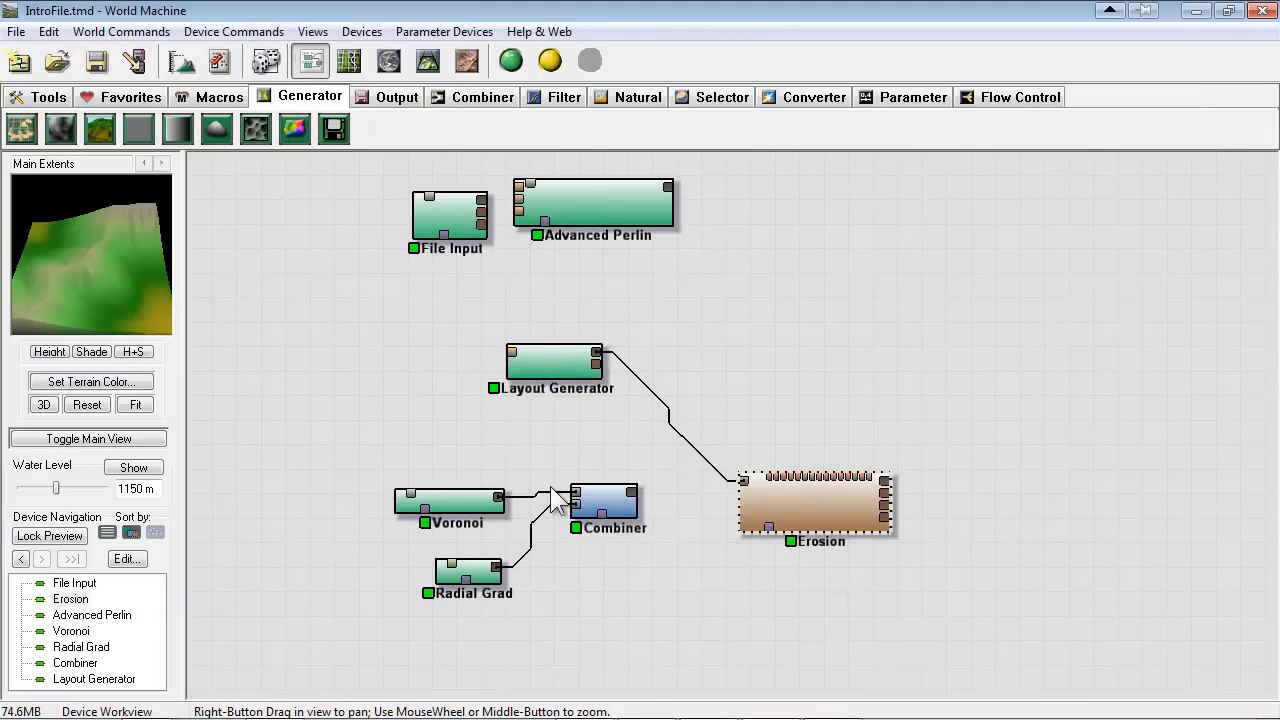
pyautogui.moveTo(628, 525); pyautogui.dragTo(582, 540, button='right')
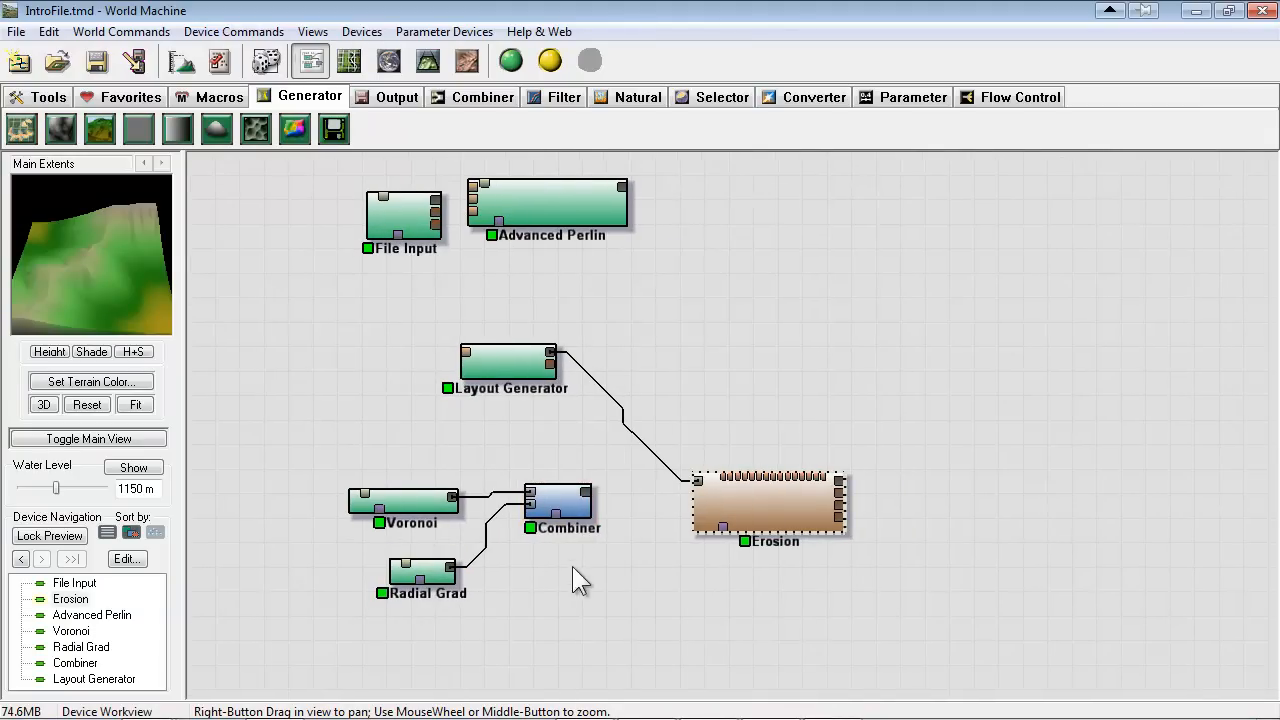